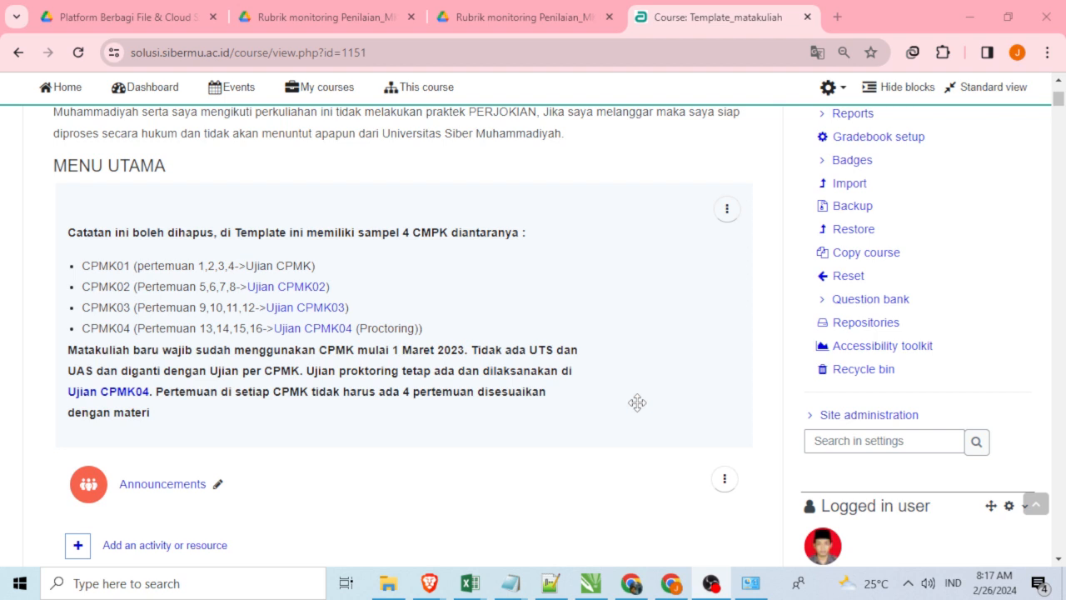
Start adding a new Interactive Content activity to the MENU UTAMA section of the course.
scroll(638, 403, "down", 1)
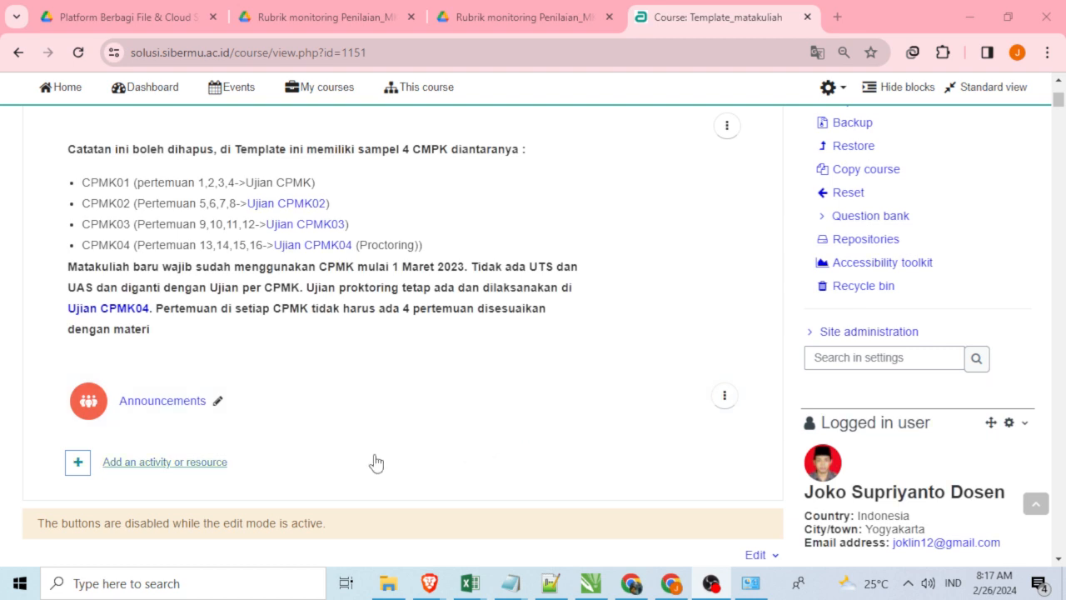
left_click(206, 465)
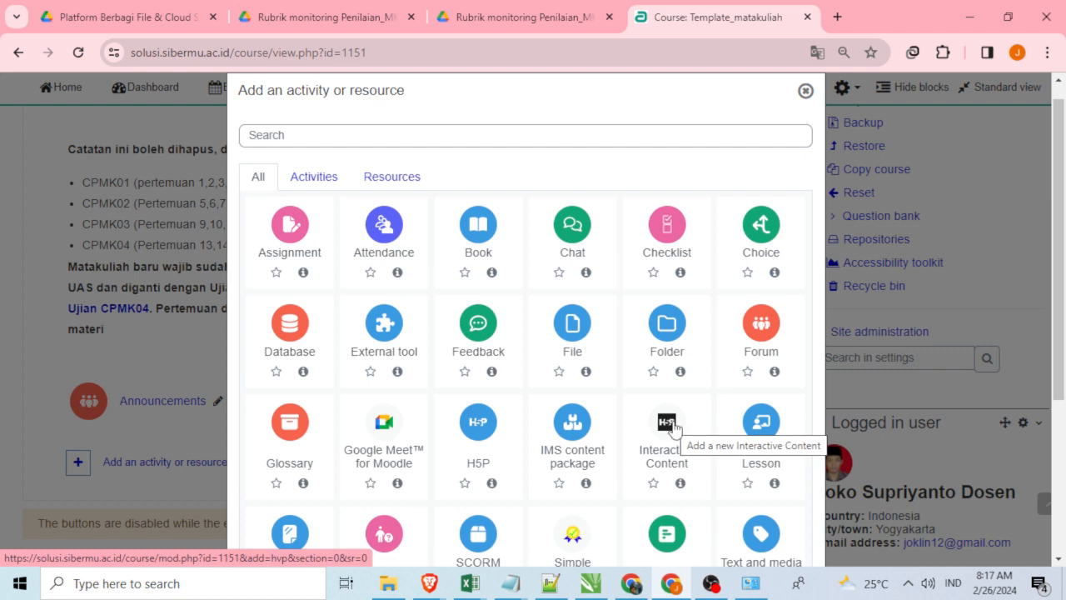
scroll(675, 433, "down", 1)
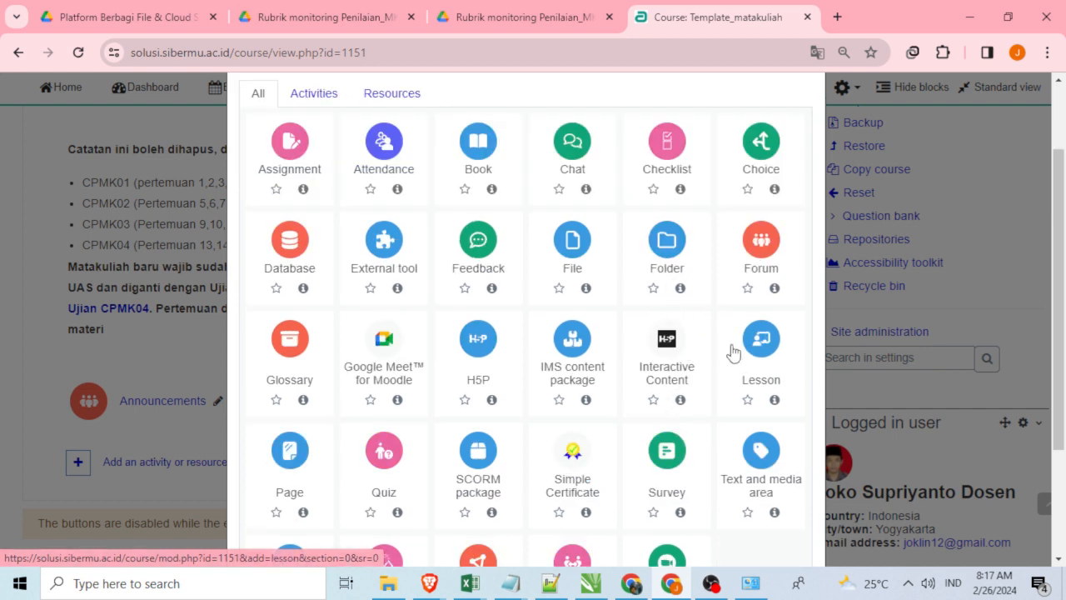
left_click(675, 350)
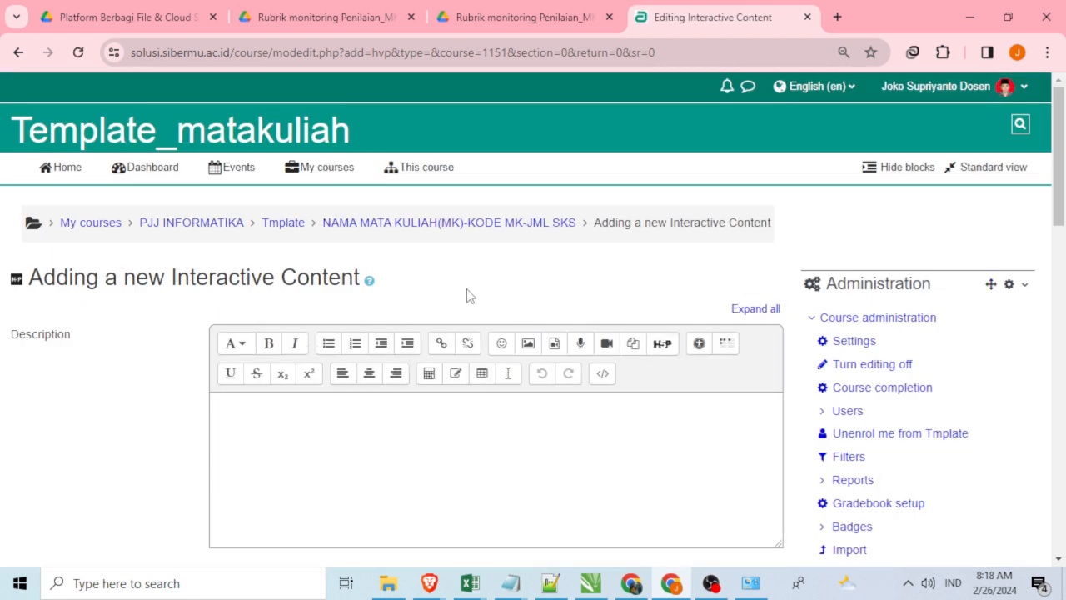
Look through the list of available H5P content types, from Interactive Video down to Virtual Tour (360).
scroll(466, 296, "down", 3)
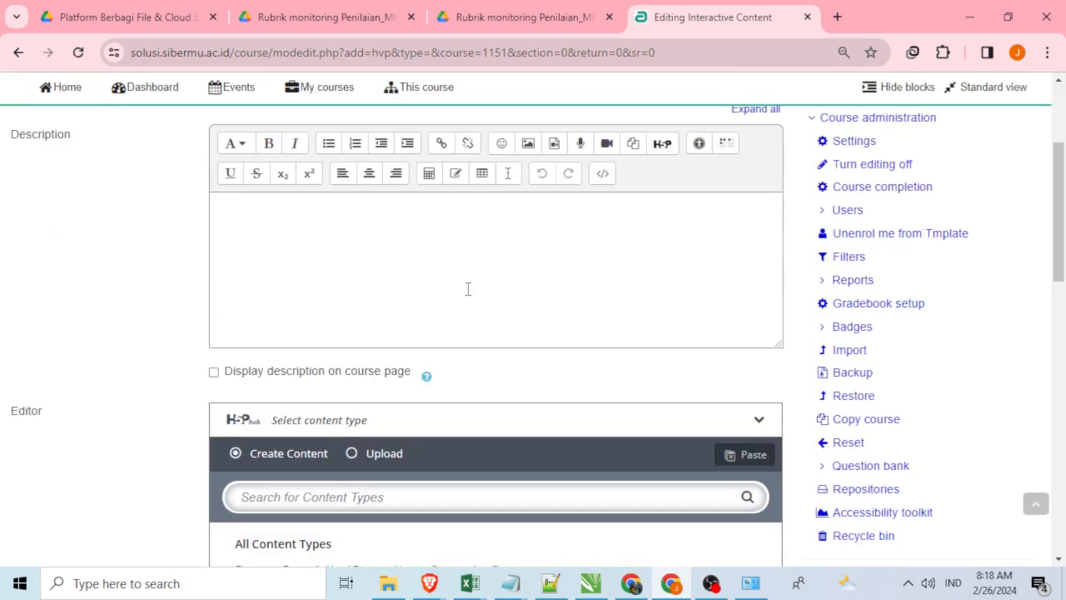
scroll(466, 296, "down", 1)
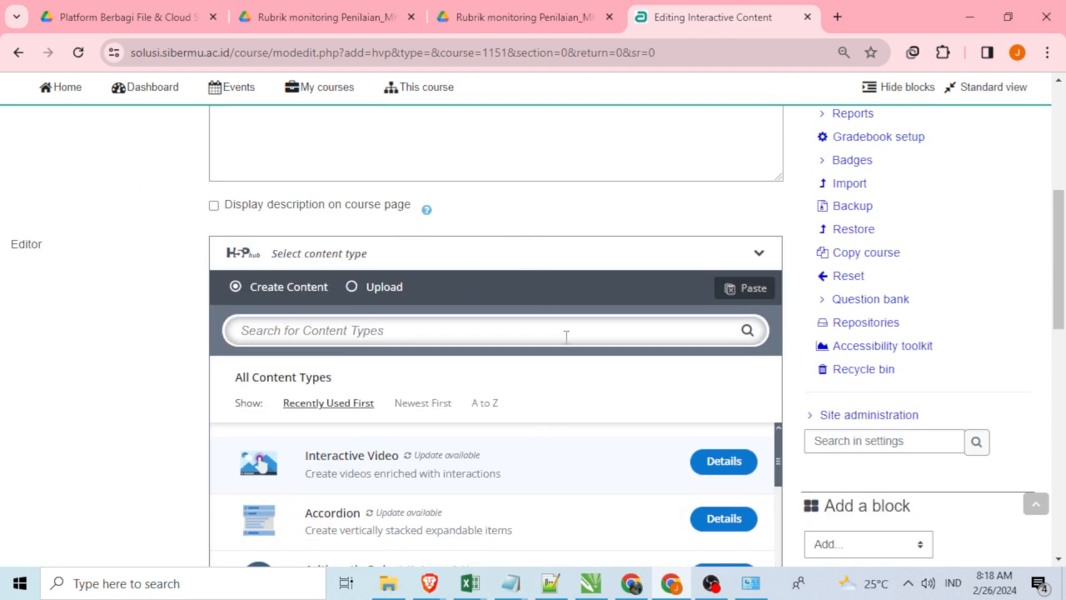
scroll(567, 335, "down", 2)
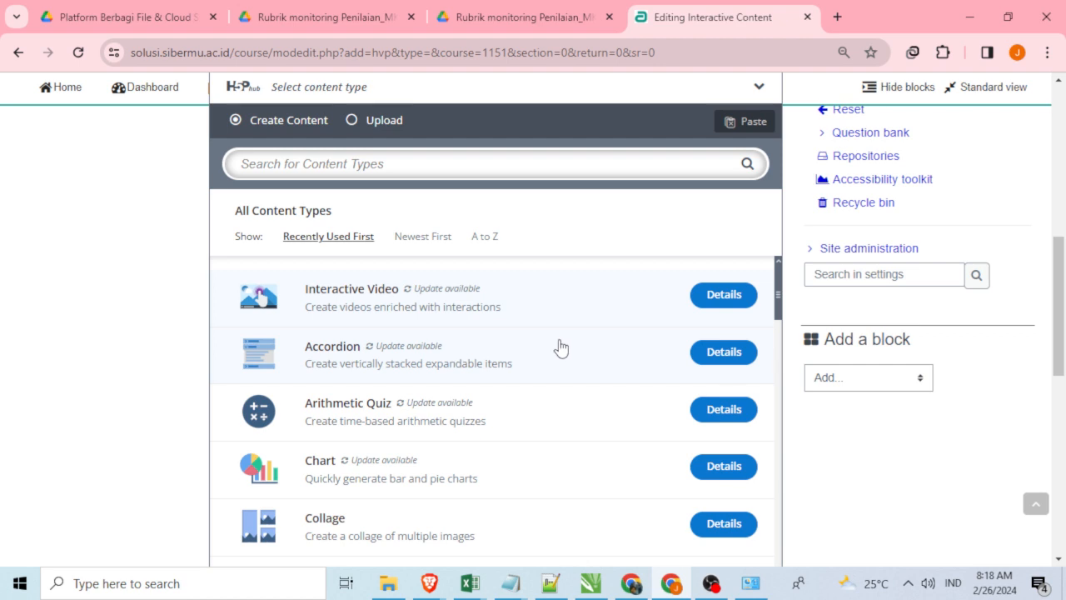
scroll(124, 317, "up", 1)
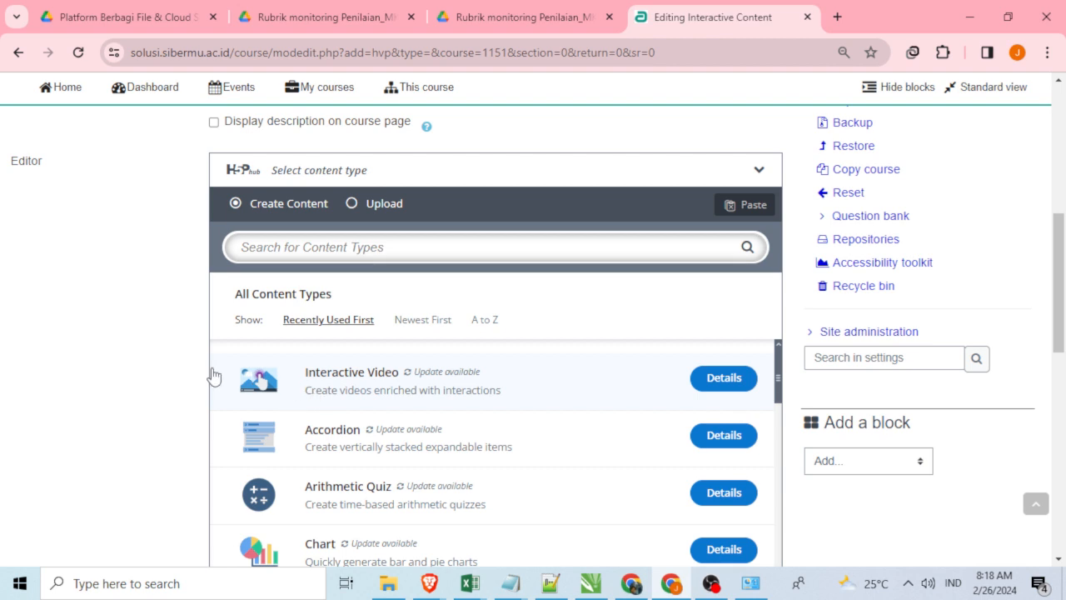
scroll(211, 375, "down", 2)
scroll(819, 450, "down", 1)
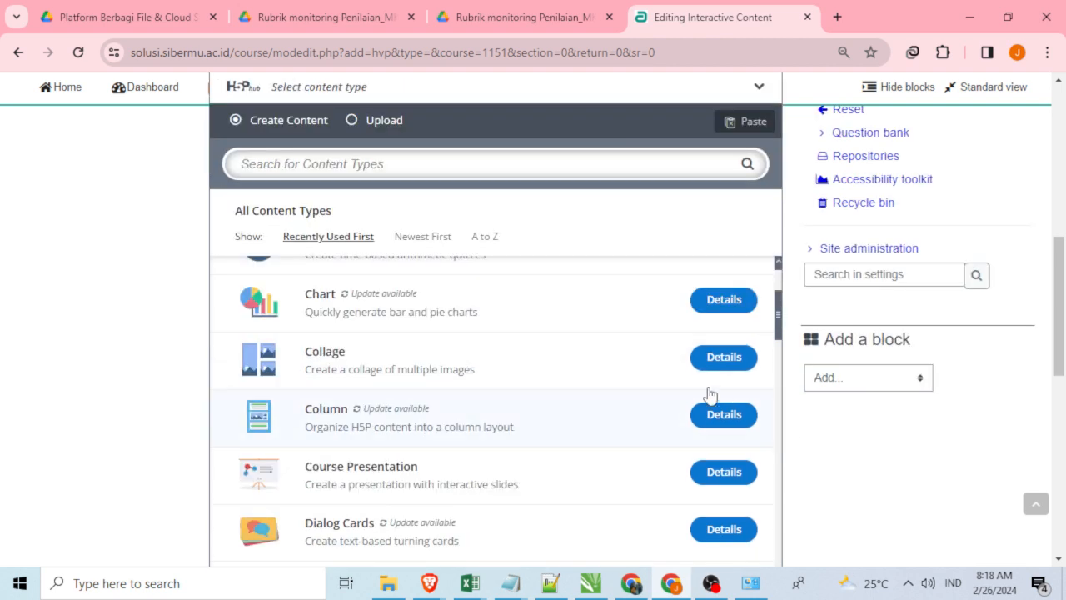
scroll(571, 417, "down", 6)
scroll(571, 418, "down", 10)
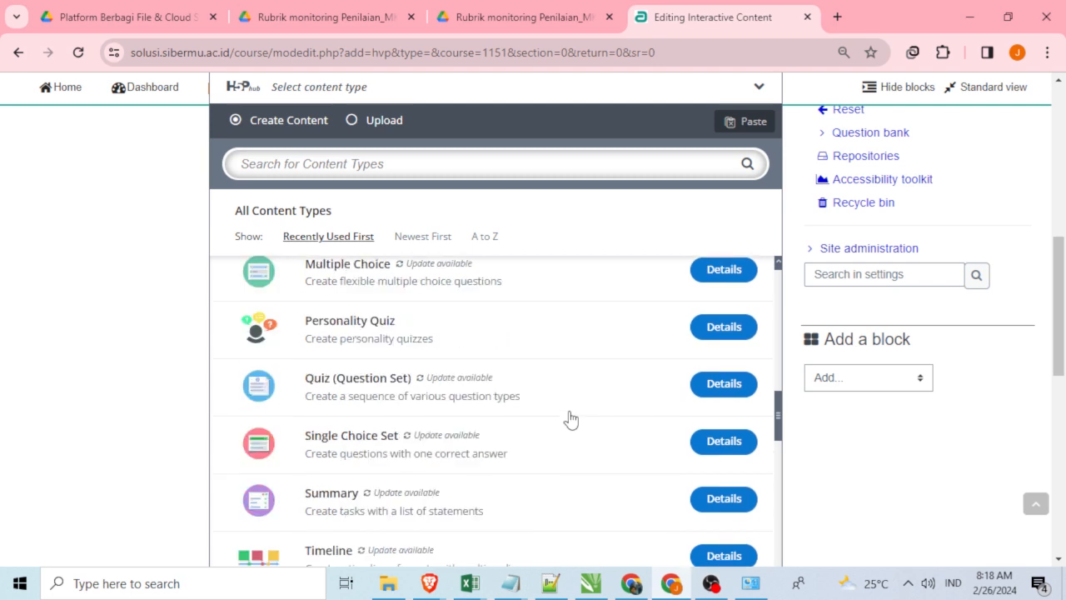
scroll(571, 418, "down", 7)
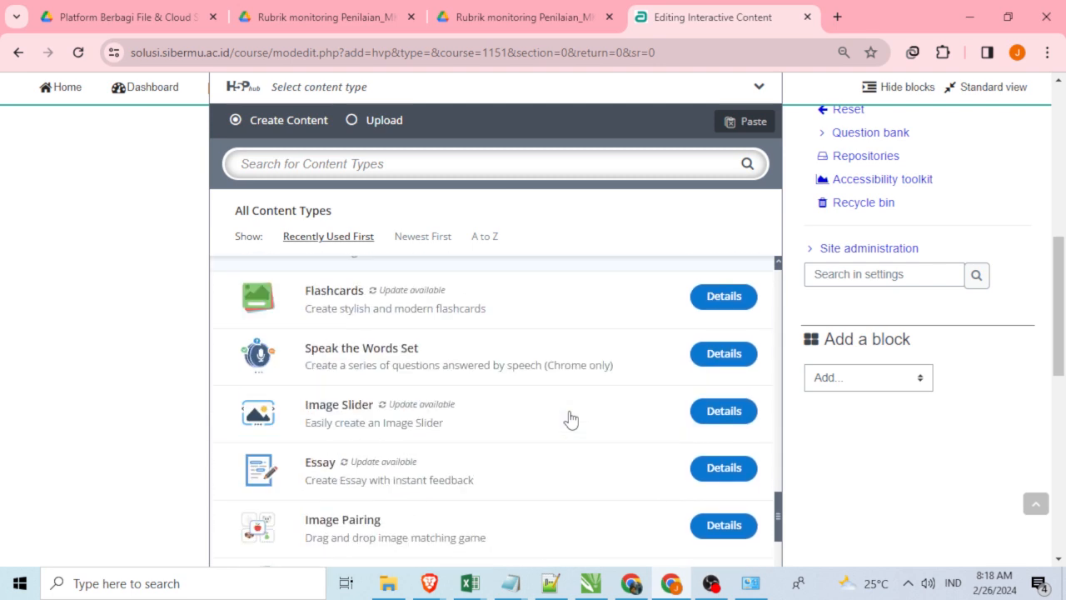
scroll(573, 417, "up", 10)
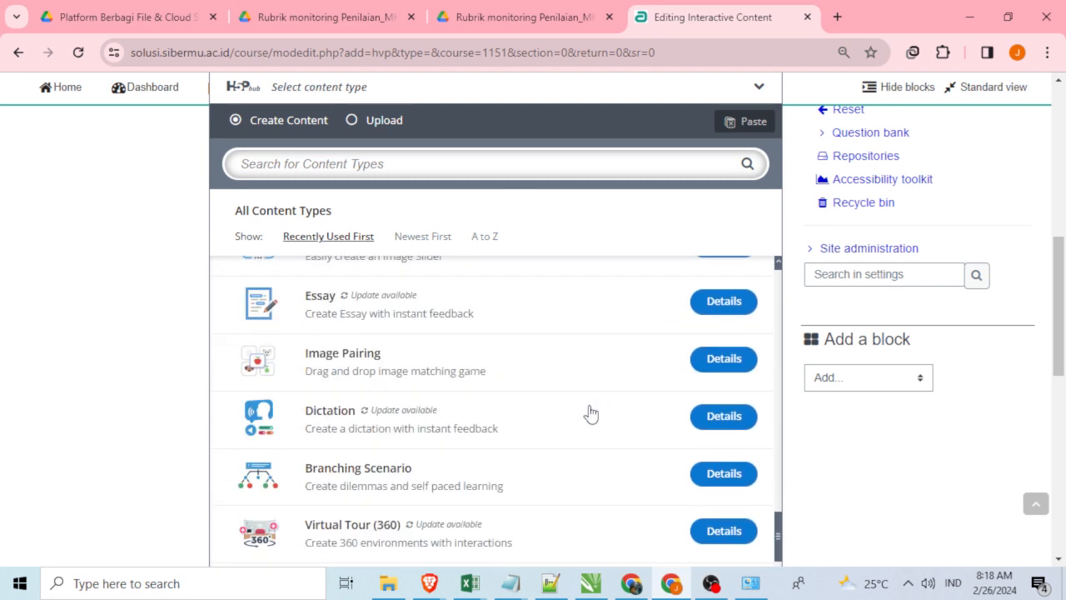
scroll(592, 414, "up", 3)
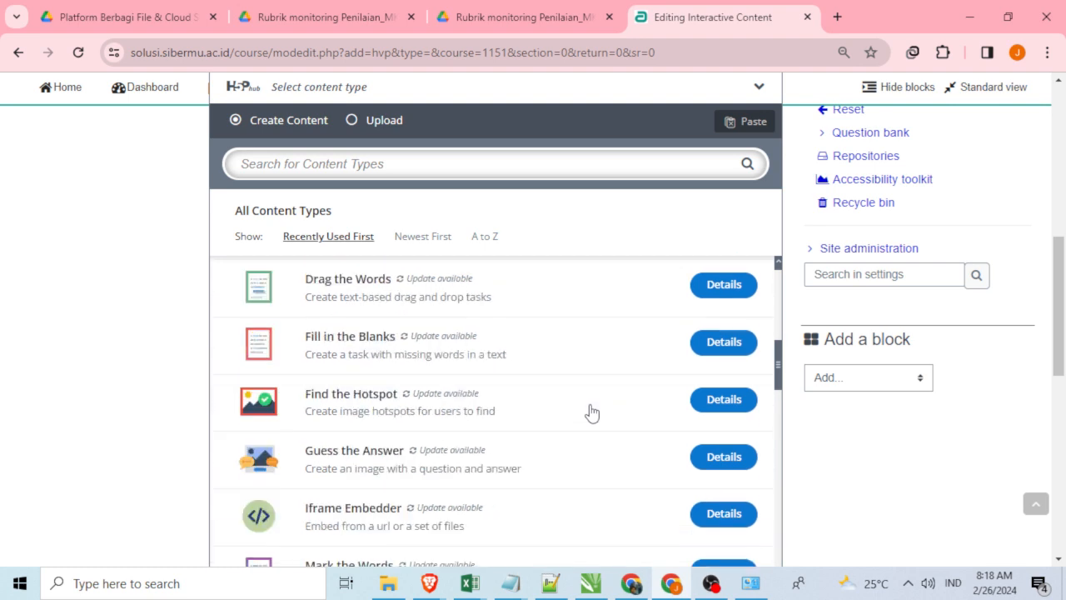
scroll(592, 412, "up", 6)
scroll(591, 412, "up", 5)
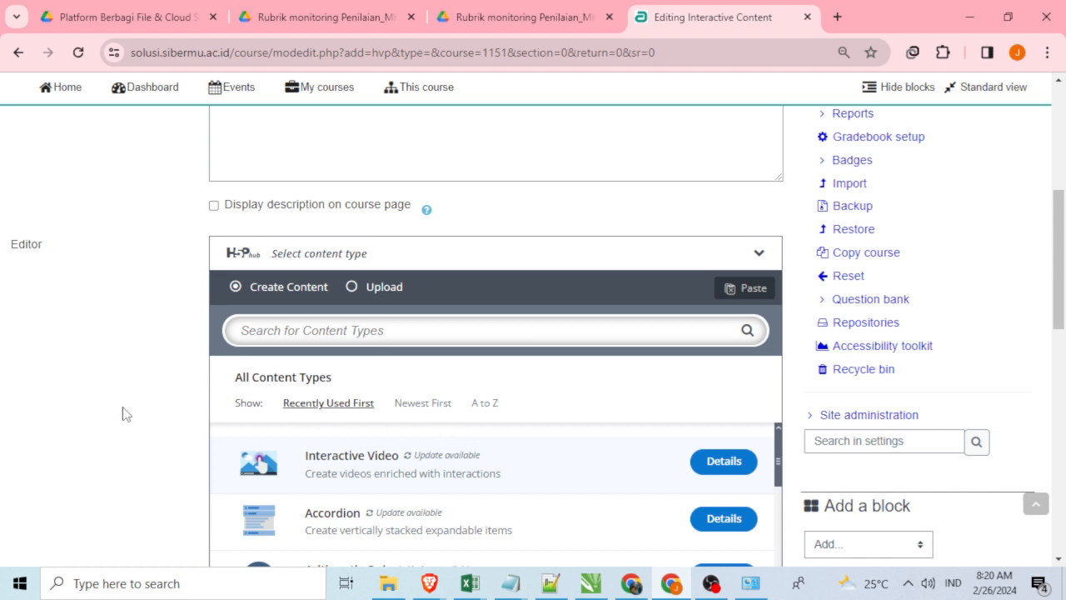
Choose Interactive Video as the content type and look over its title and video form.
scroll(126, 410, "down", 1)
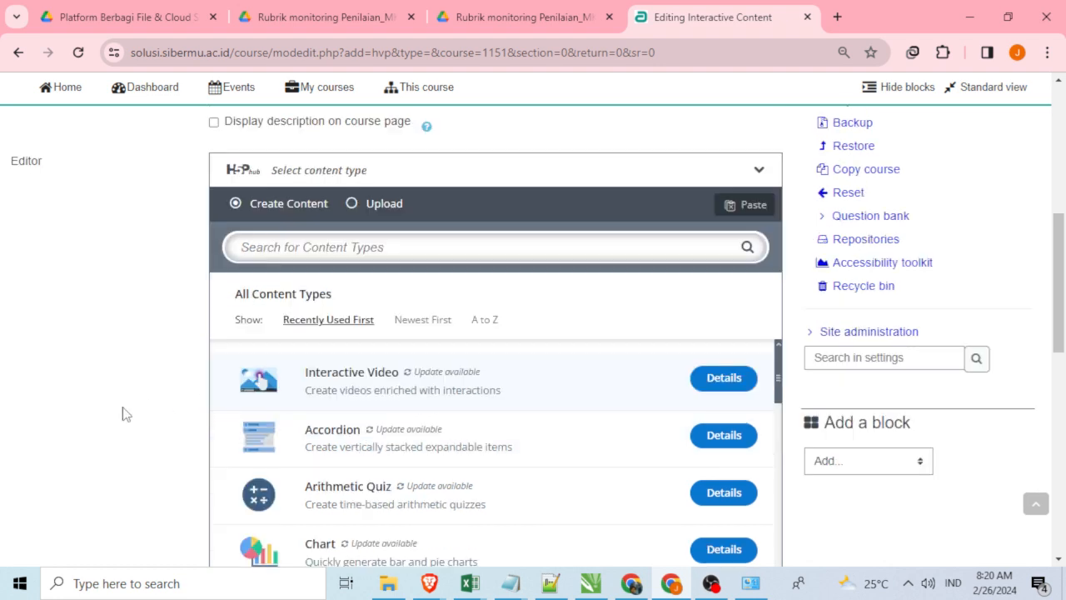
left_click(358, 379)
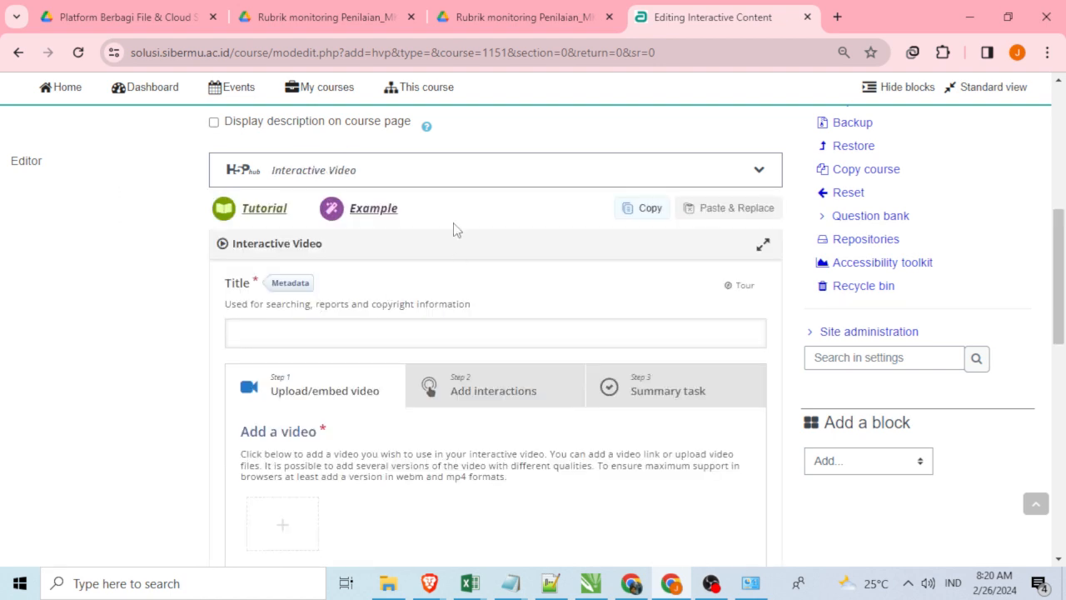
scroll(325, 329, "down", 2)
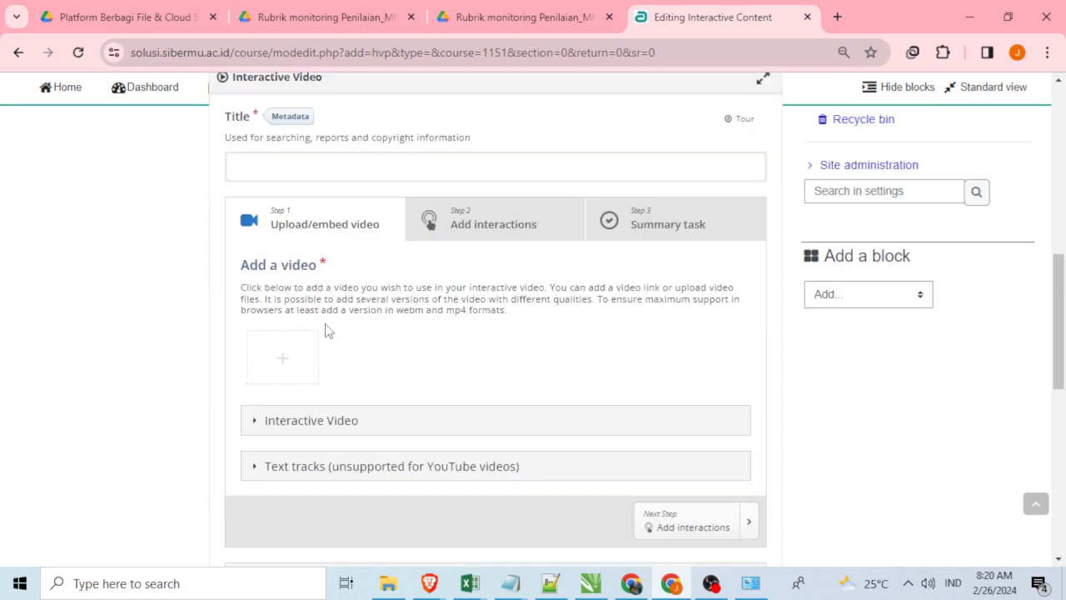
scroll(324, 330, "down", 2)
scroll(325, 331, "down", 1)
scroll(324, 332, "up", 2)
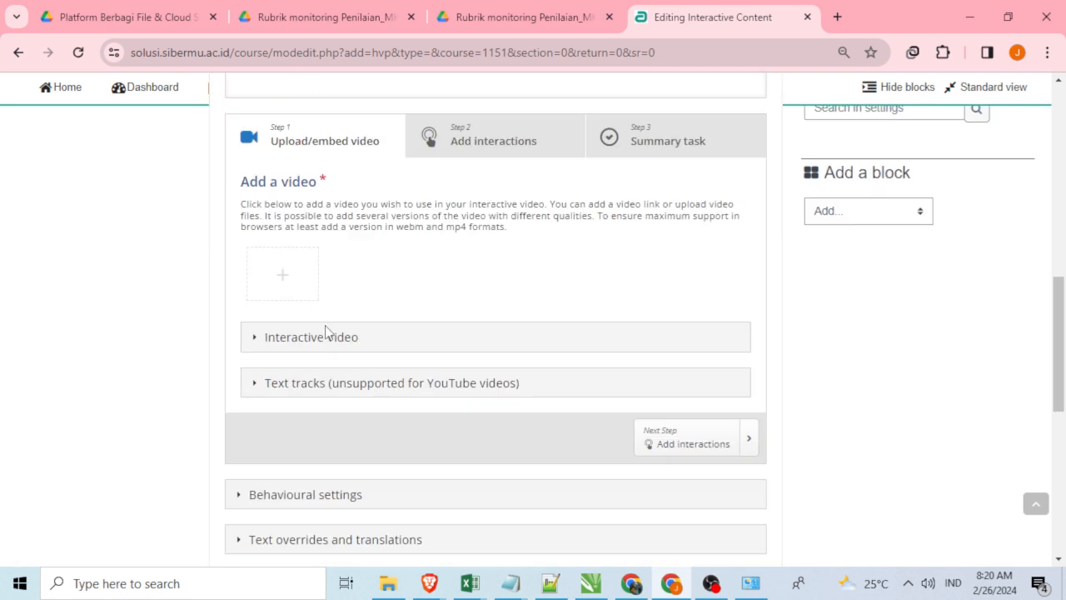
scroll(325, 330, "up", 4)
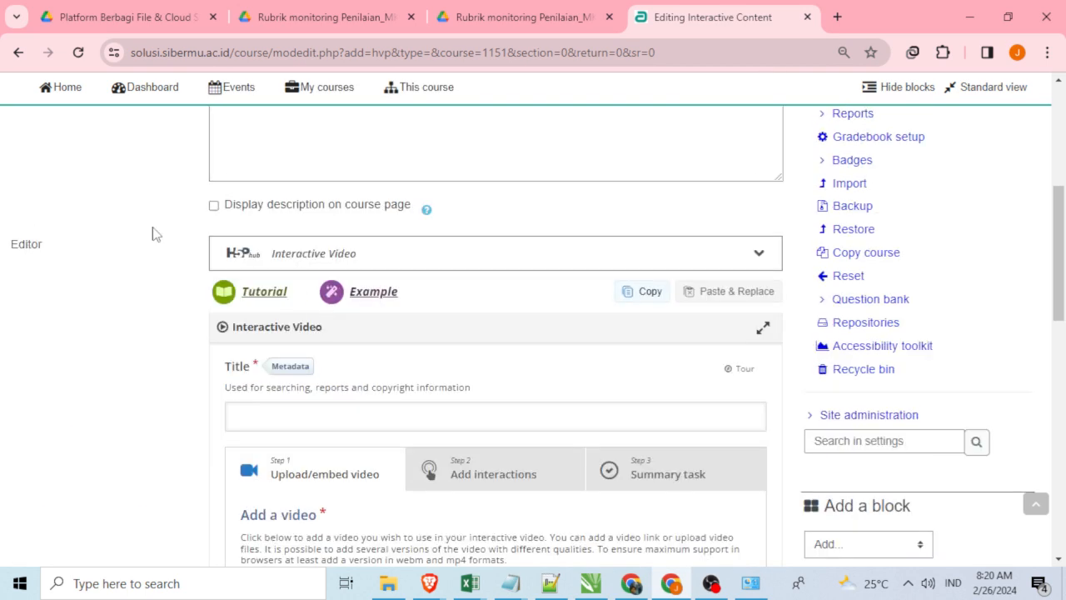
Set the activity's maximum grade to 100.
scroll(730, 381, "down", 10)
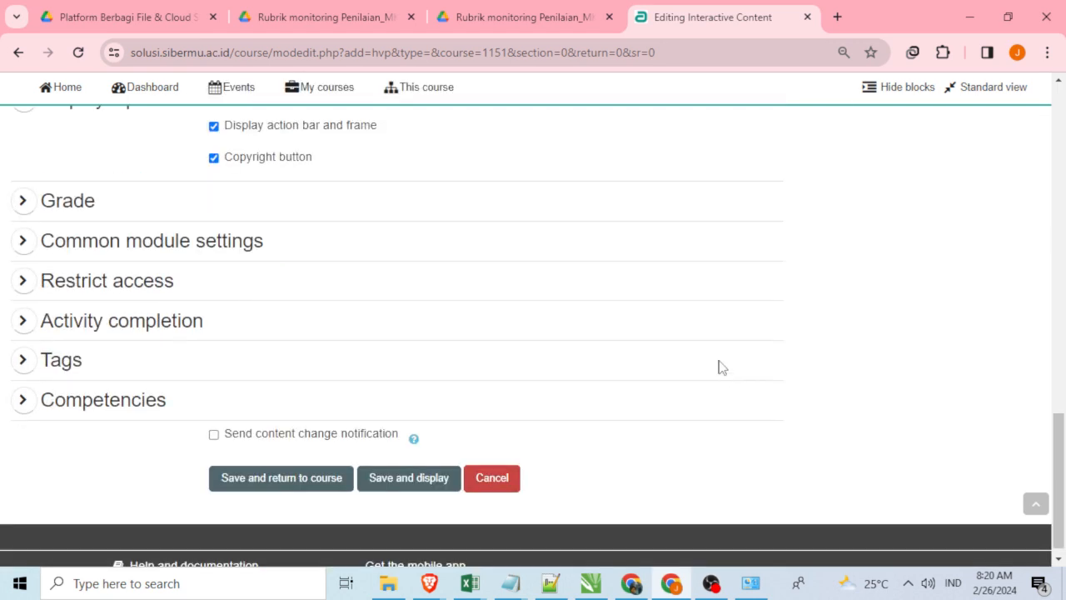
left_click(70, 208)
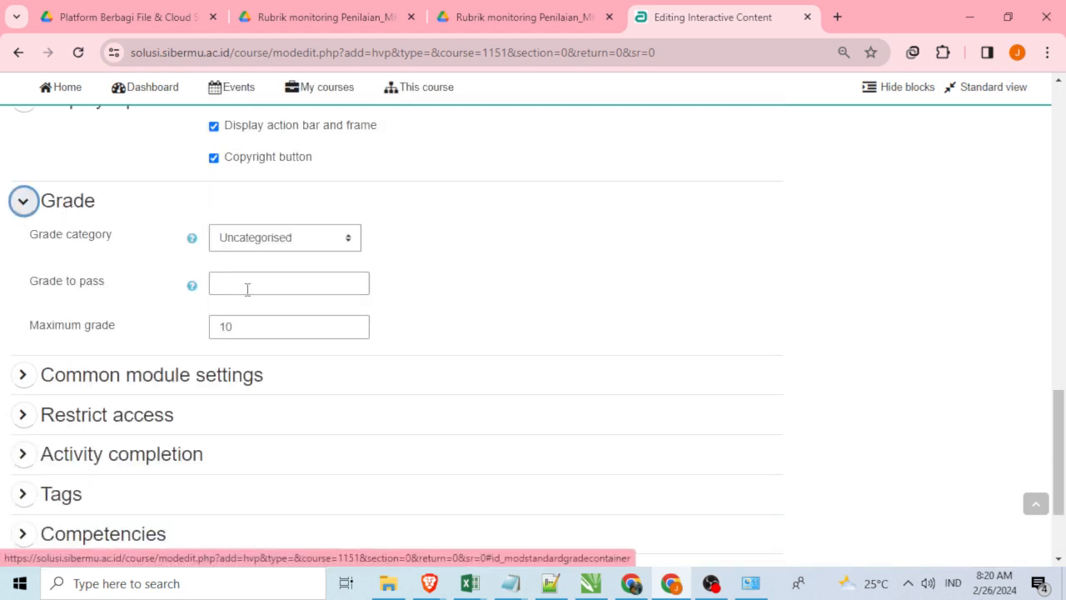
left_click(64, 208)
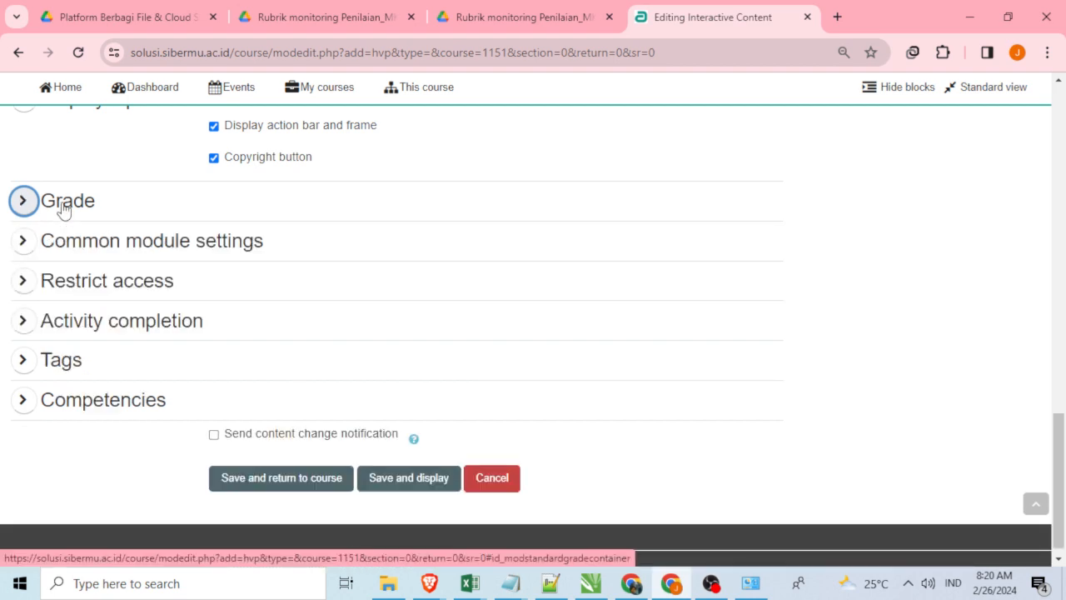
left_click(64, 209)
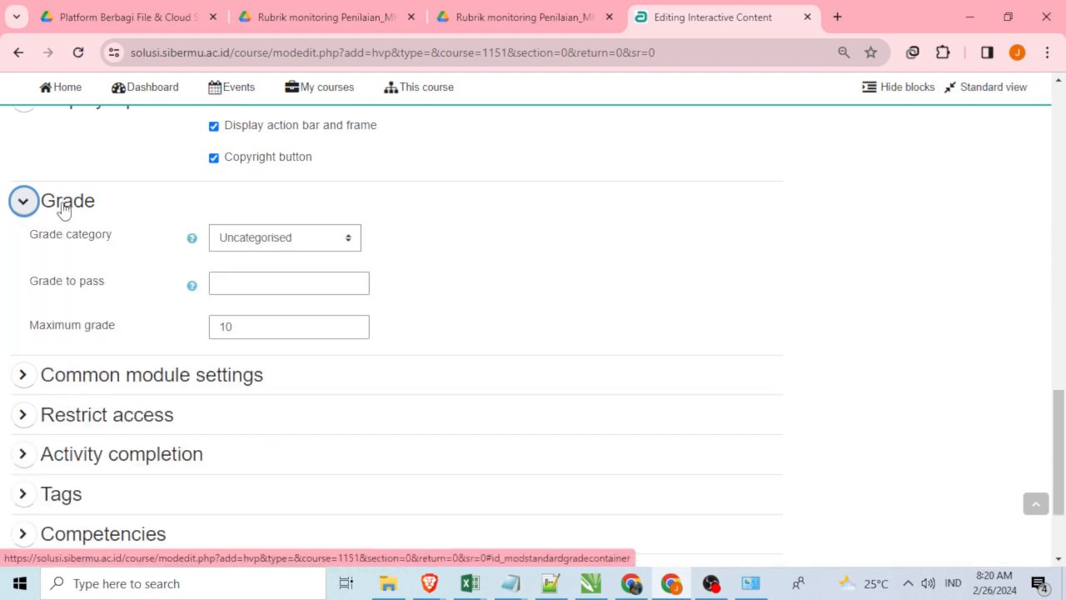
left_click(245, 281)
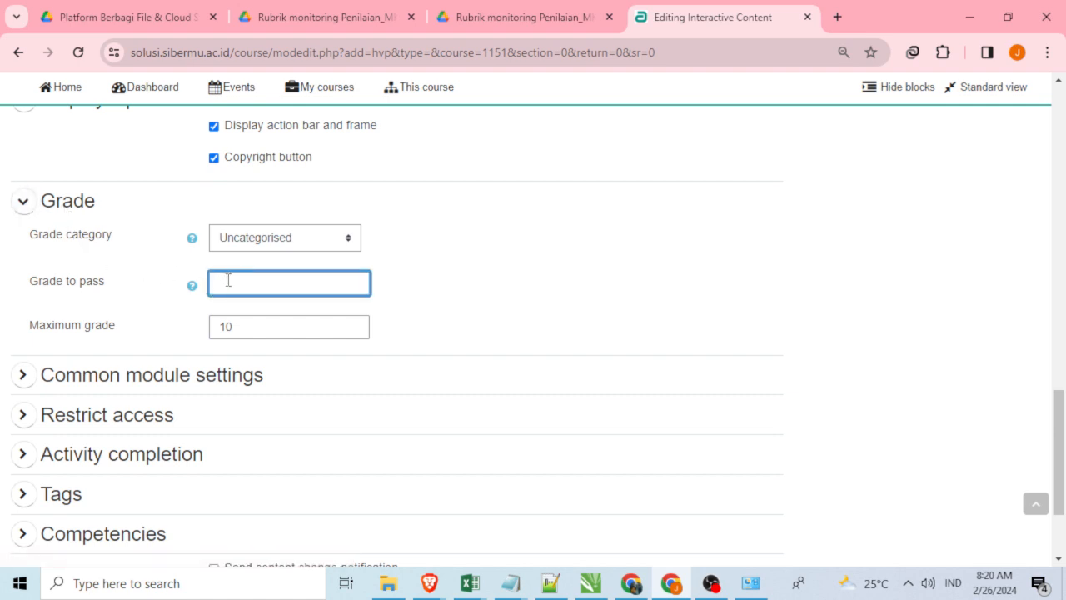
left_click(272, 331)
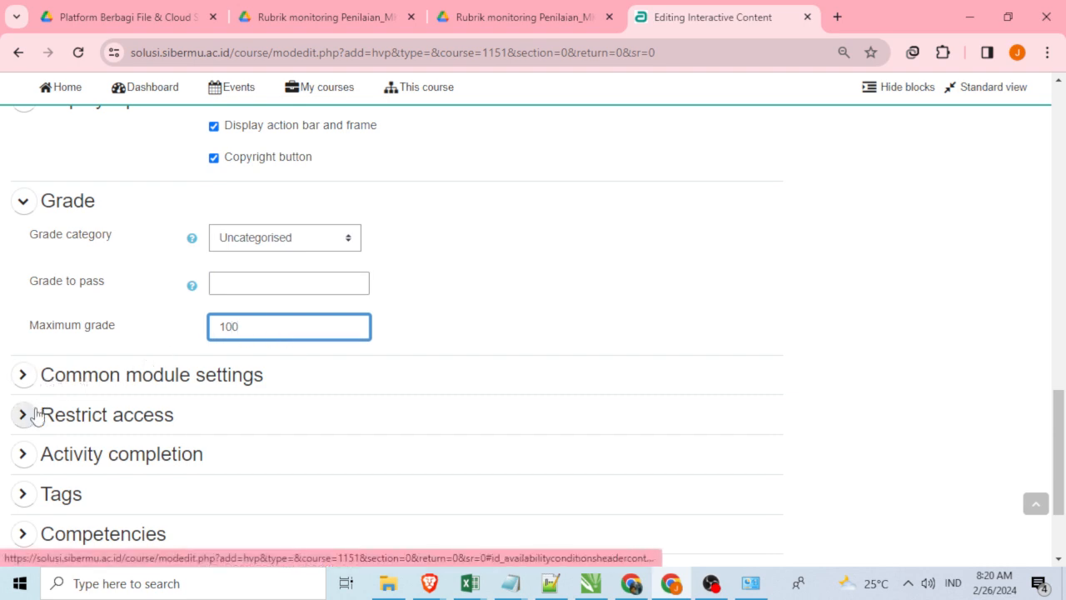
left_click(28, 383)
left_click(29, 385)
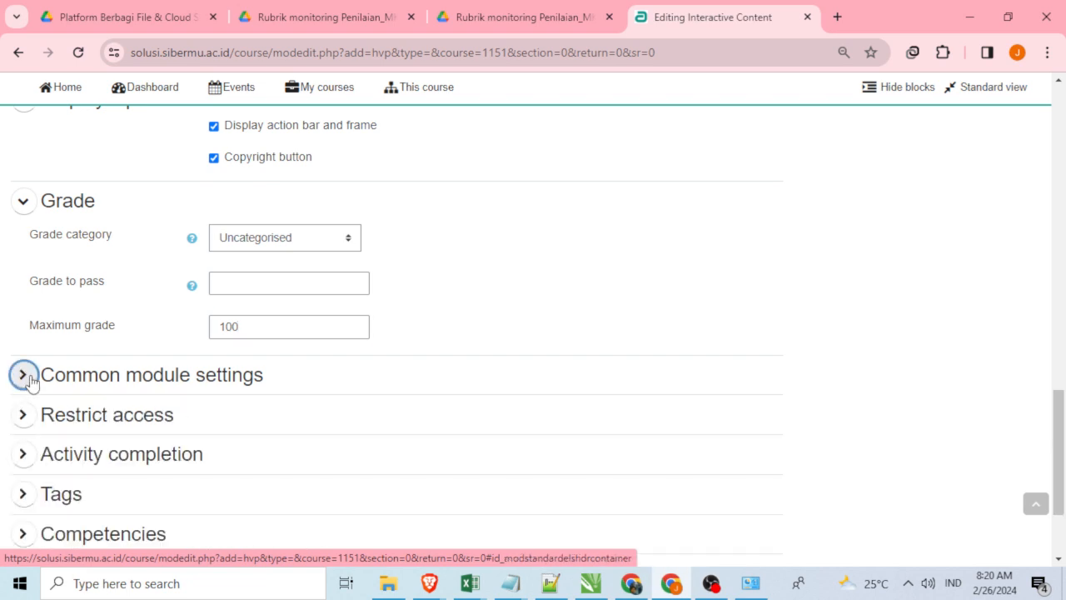
left_click(26, 414)
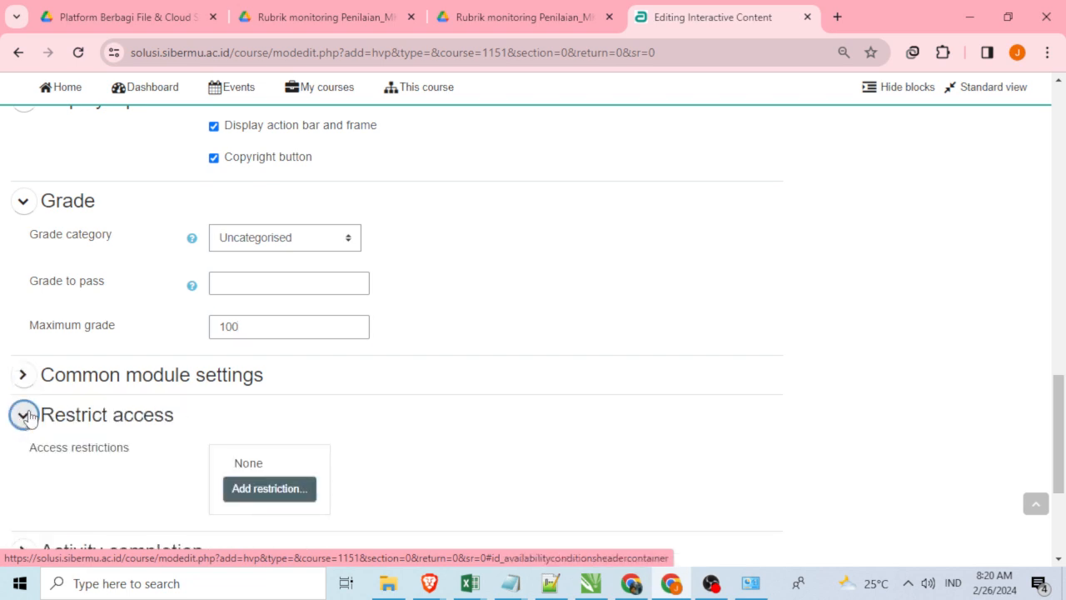
left_click(27, 412)
Set the activity's completion tracking to "Show activity as complete when conditions are met".
scroll(27, 413, "down", 1)
left_click(28, 379)
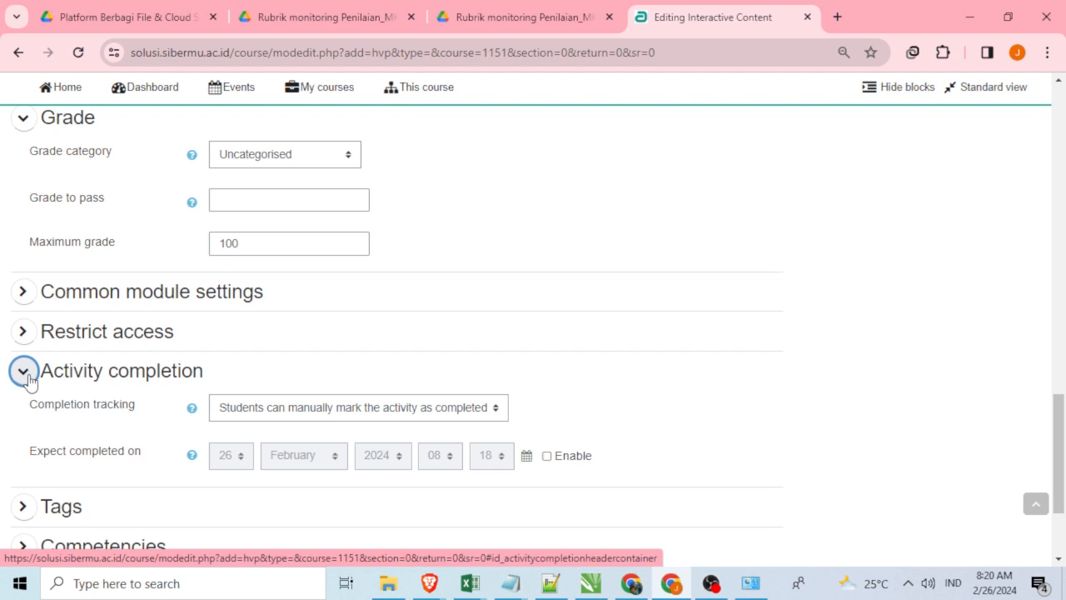
left_click(351, 414)
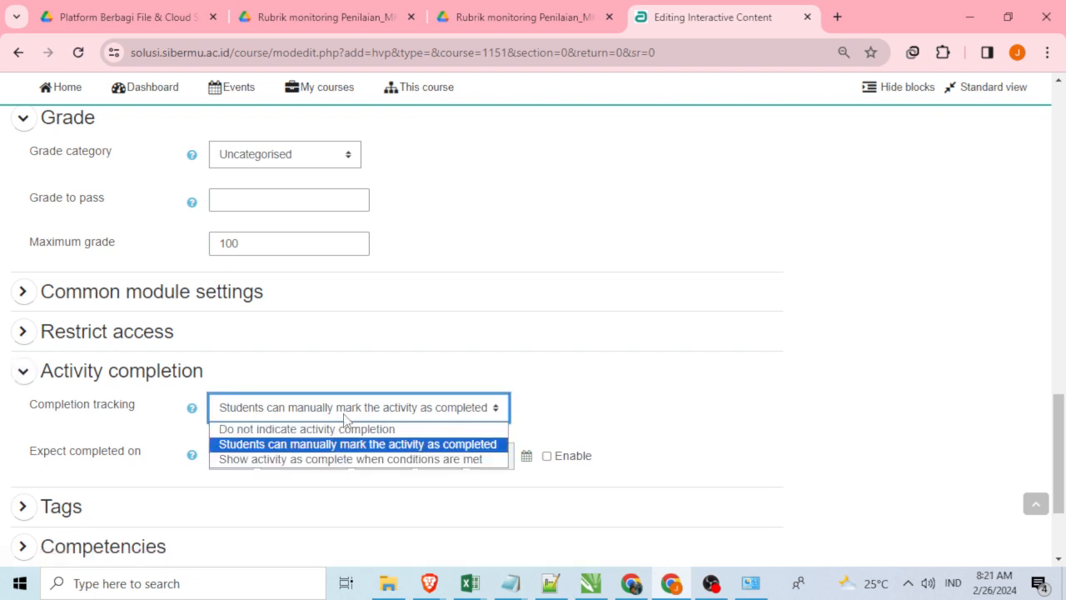
left_click(316, 460)
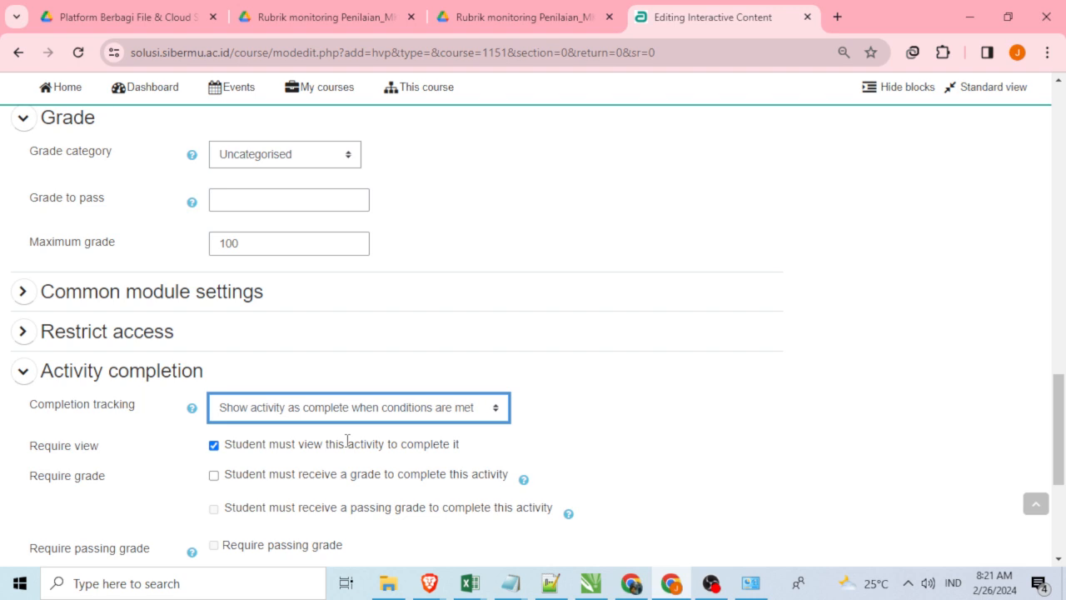
Remove the view requirement from the completion conditions and require students to receive a grade instead.
scroll(283, 469, "down", 2)
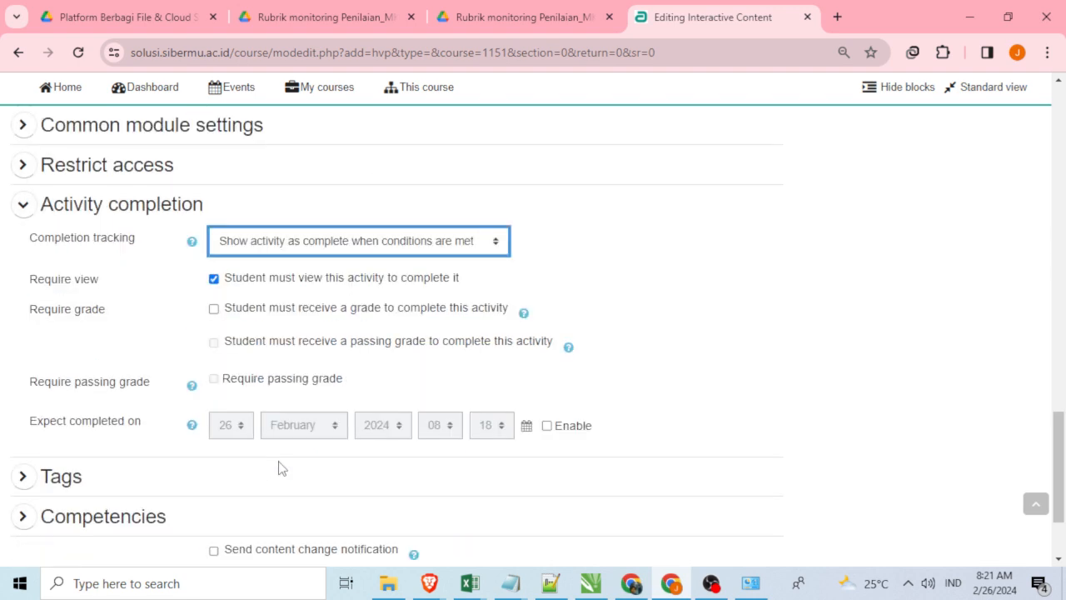
left_click(215, 280)
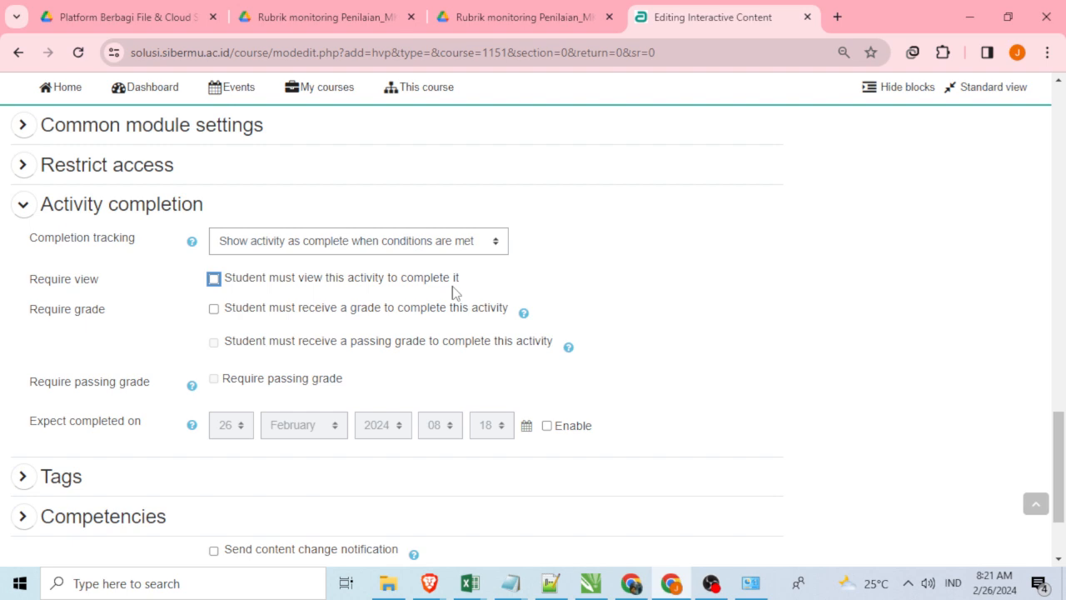
left_click(214, 310)
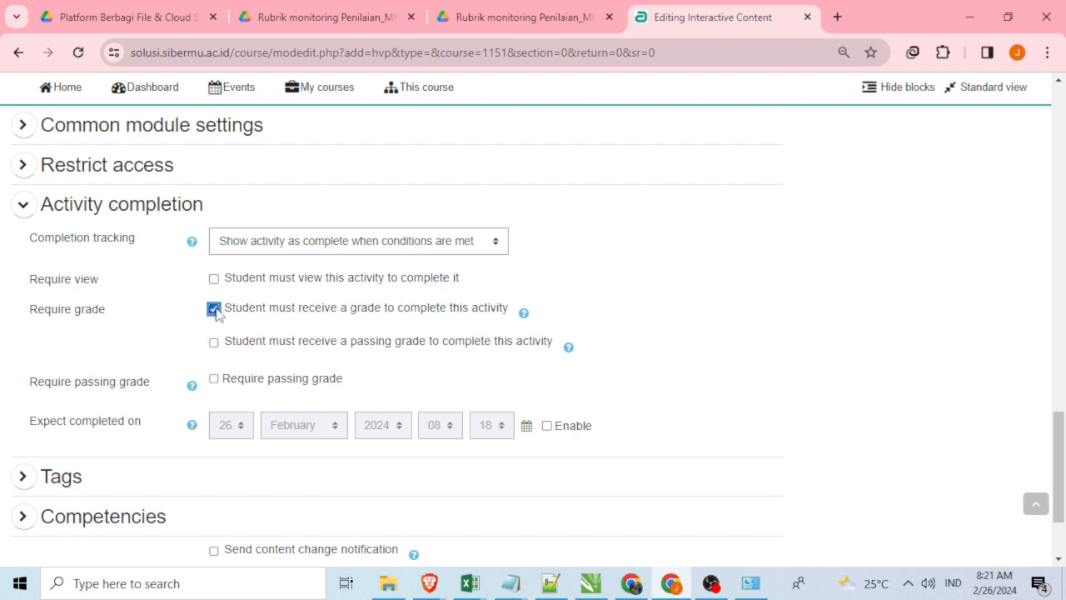
left_click_drag(227, 307, 341, 308)
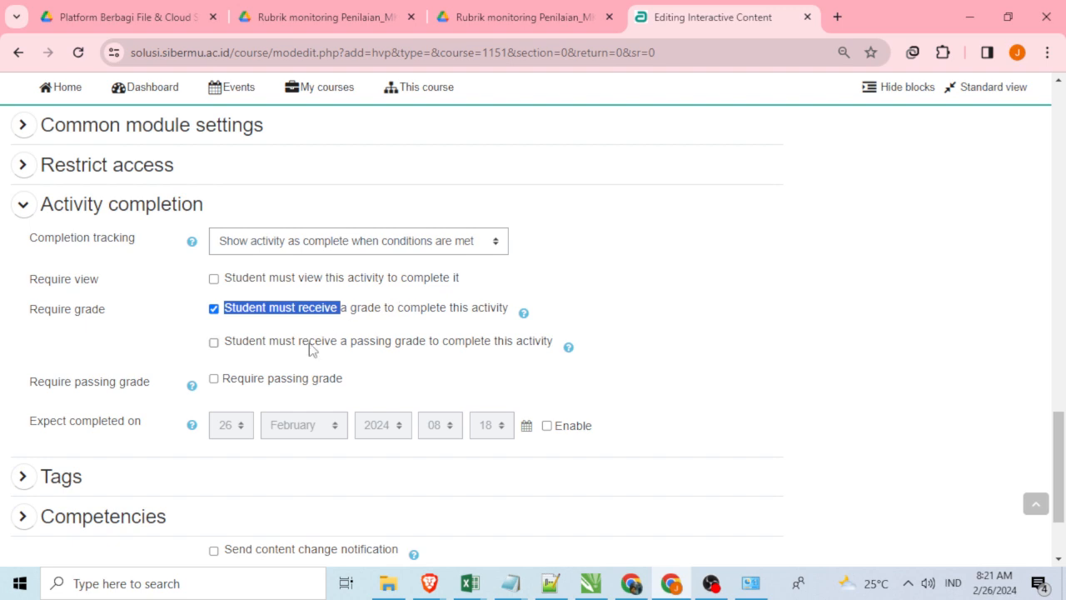
scroll(176, 364, "down", 1)
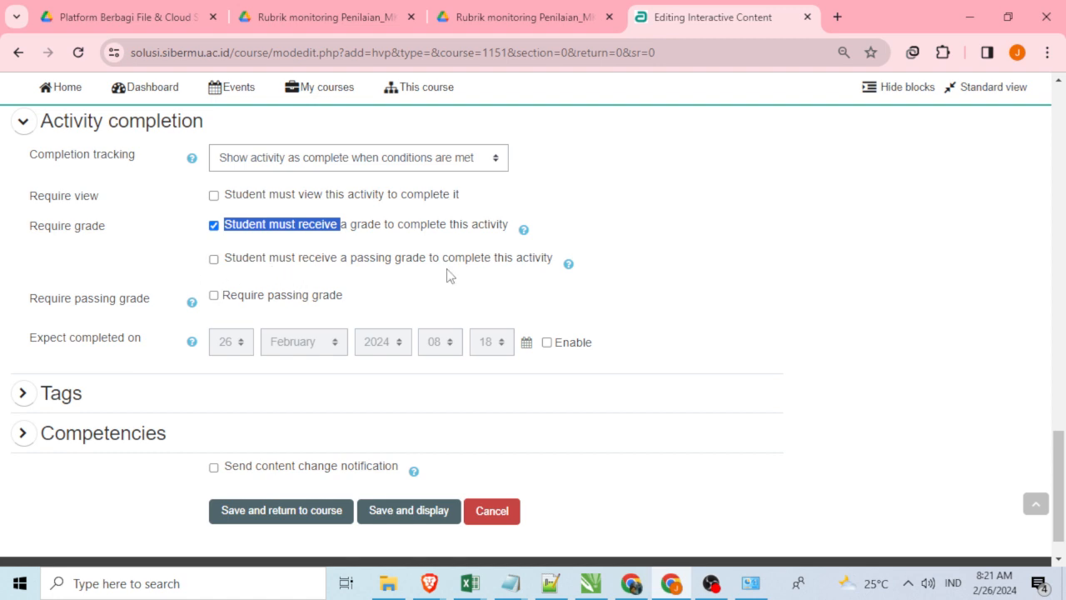
Require students to receive a passing grade for completion and set the grade to pass to 80.
left_click(214, 227)
left_click(213, 228)
left_click(214, 260)
left_click(213, 297)
scroll(310, 303, "up", 5)
left_click(247, 360)
type("80")
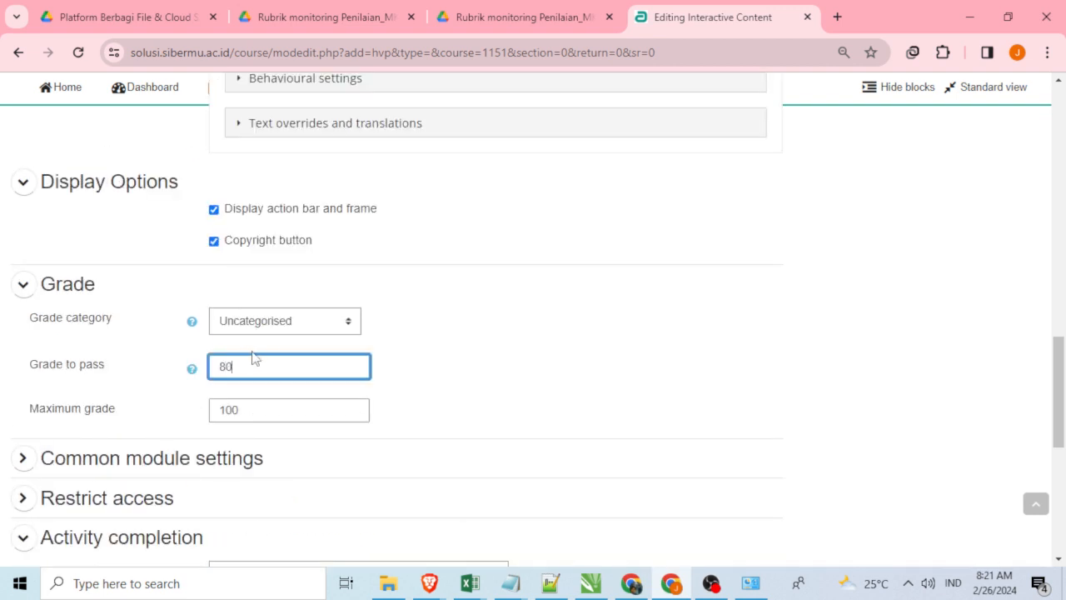
Clear the grade to pass and remove both passing-grade requirements from the completion conditions.
scroll(253, 356, "down", 2)
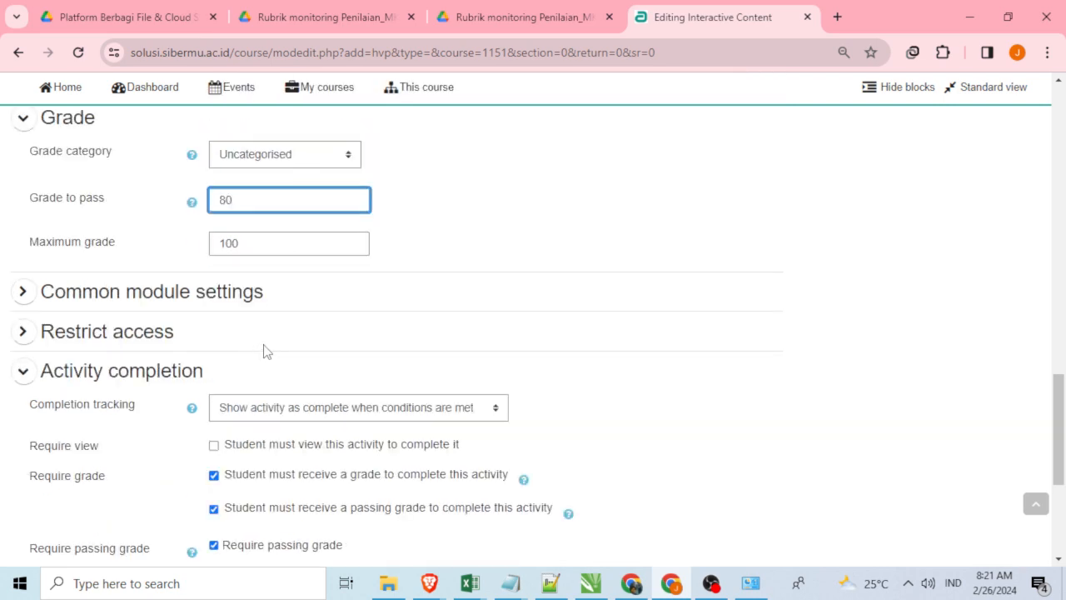
left_click_drag(232, 201, 142, 208)
key("BackSpace")
left_click(258, 510)
left_click(255, 546)
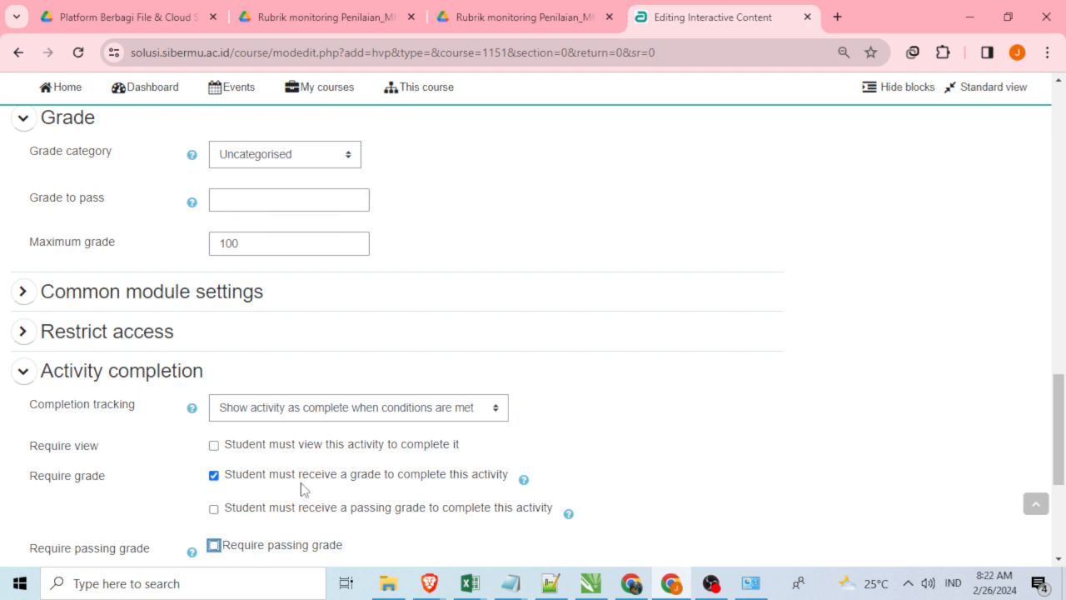
scroll(304, 489, "down", 2)
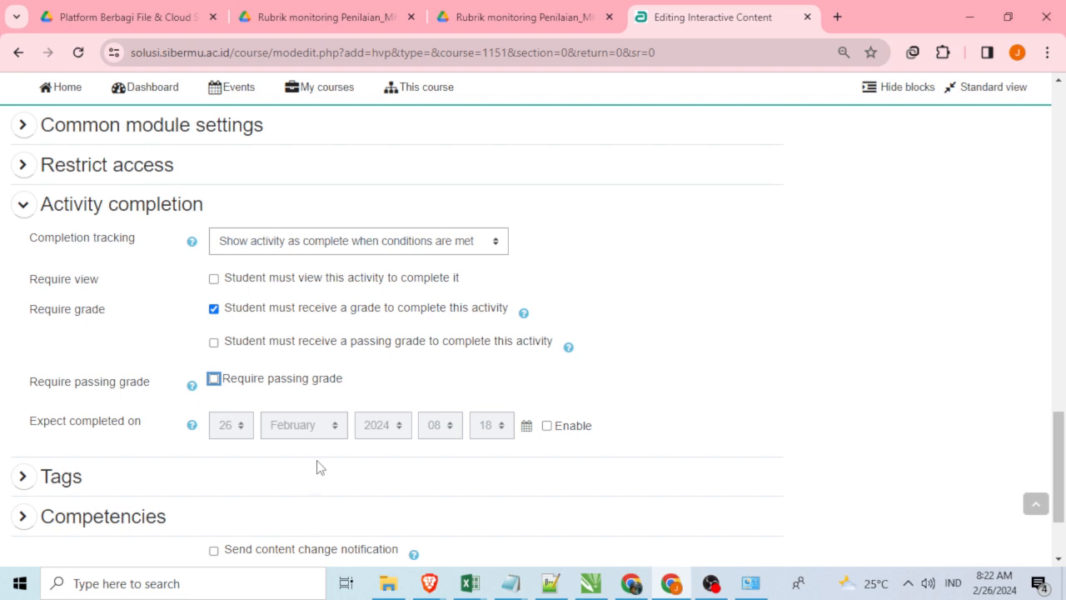
Switch to the YouTube page of "PROFIL UNIVERSITAS SIBER MUHAMMADIYAH" and copy the video's share link.
scroll(321, 467, "up", 9)
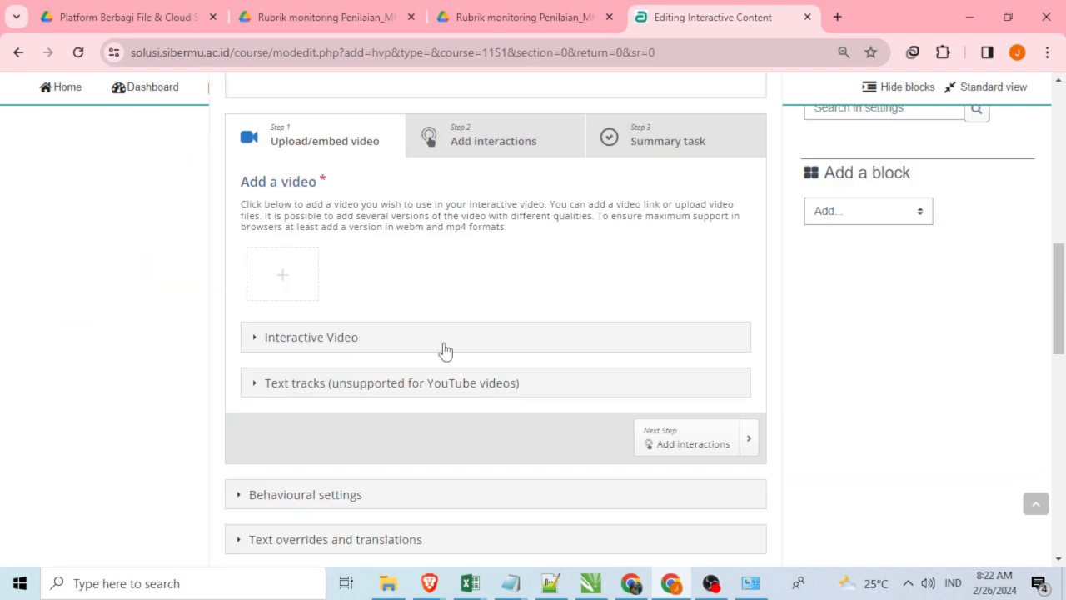
scroll(445, 349, "up", 2)
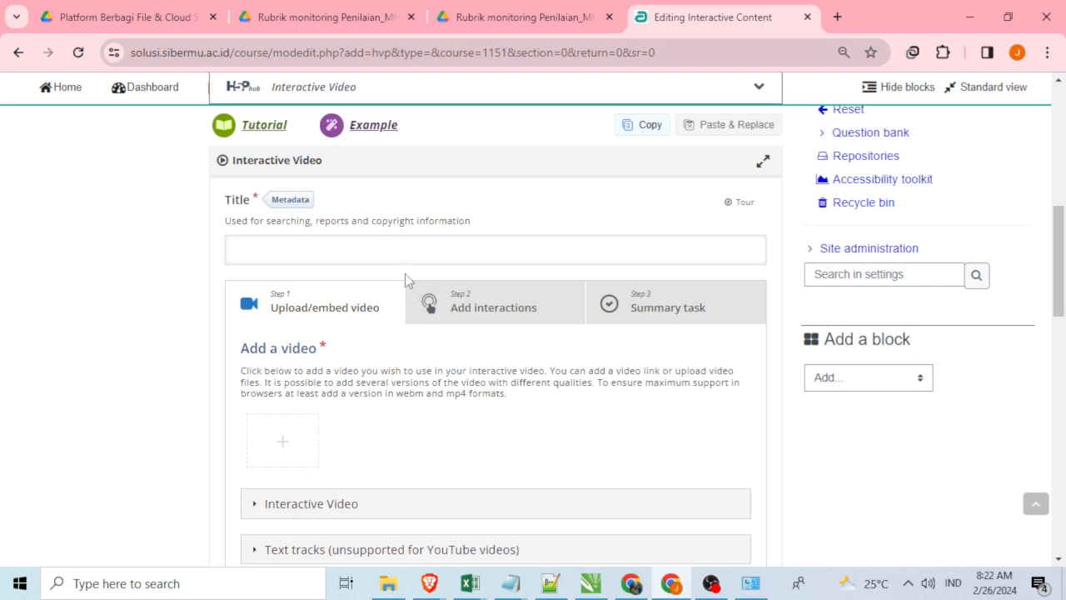
left_click(633, 585)
left_click(633, 584)
left_click(462, 19)
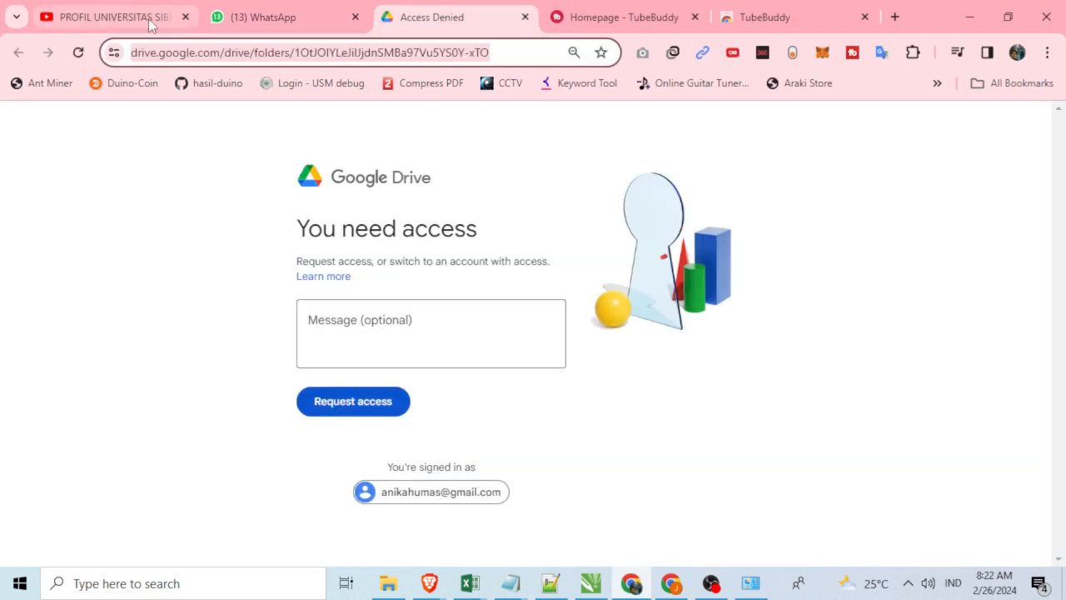
left_click(160, 26)
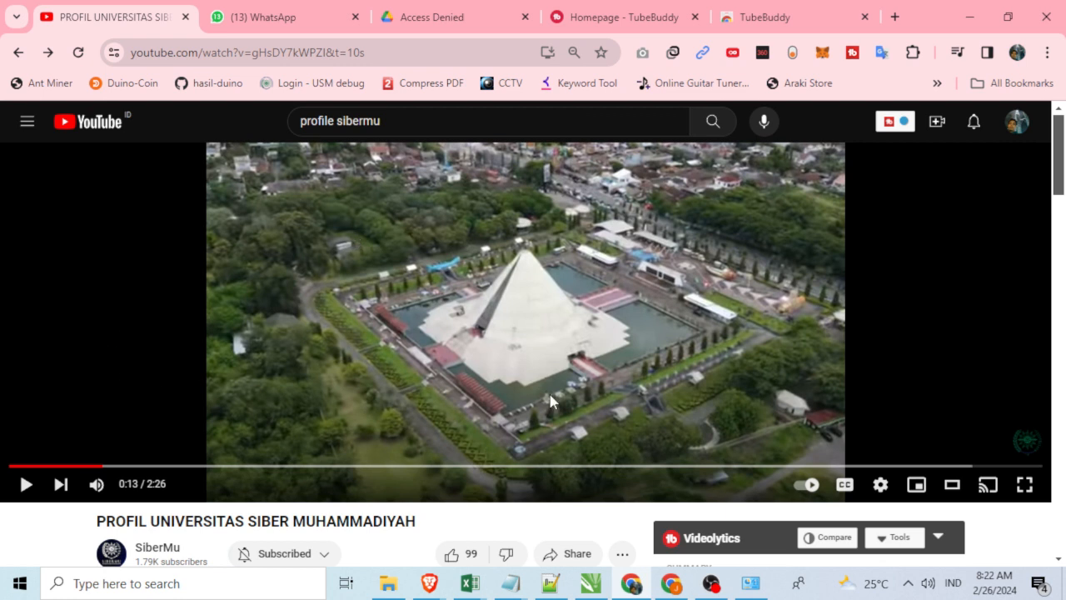
scroll(709, 380, "down", 2)
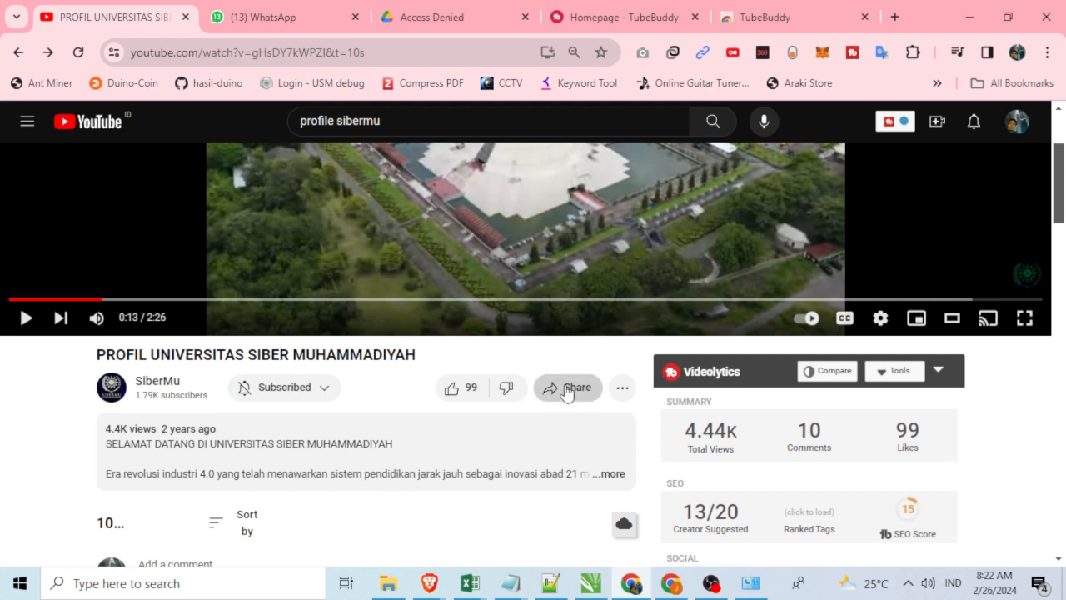
left_click(566, 388)
left_click(677, 415)
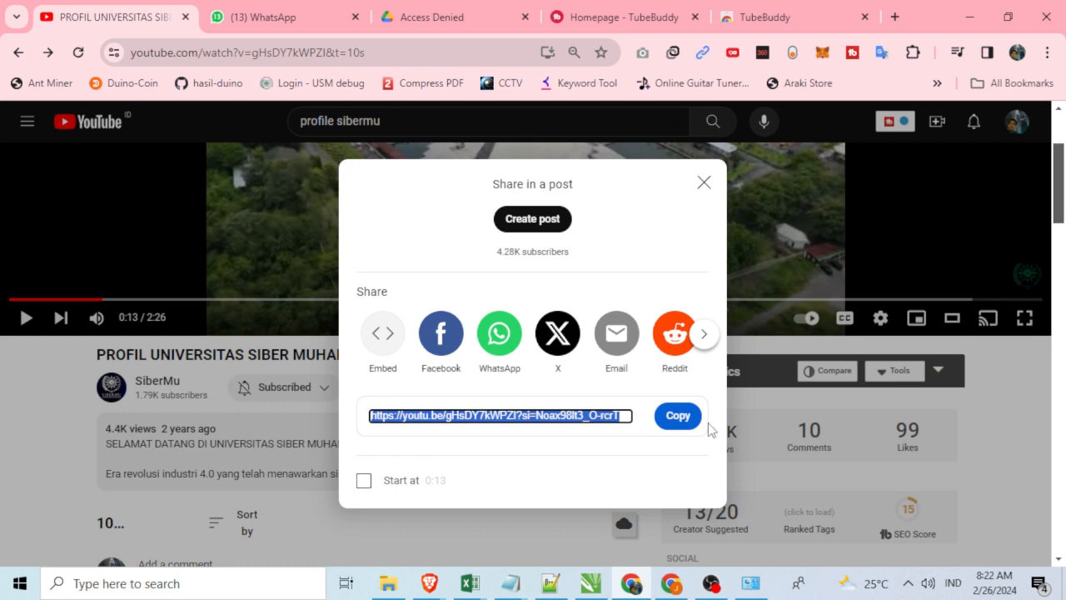
Return to the Moodle activity form and title the interactive video "Video Profile SiberMu".
left_click(630, 585)
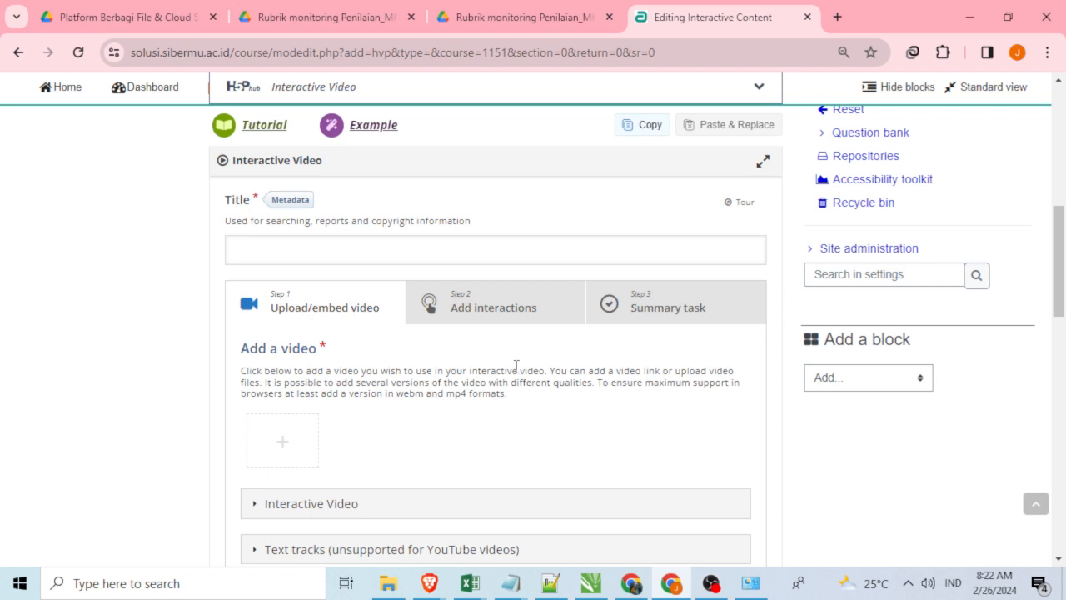
scroll(431, 366, "up", 1)
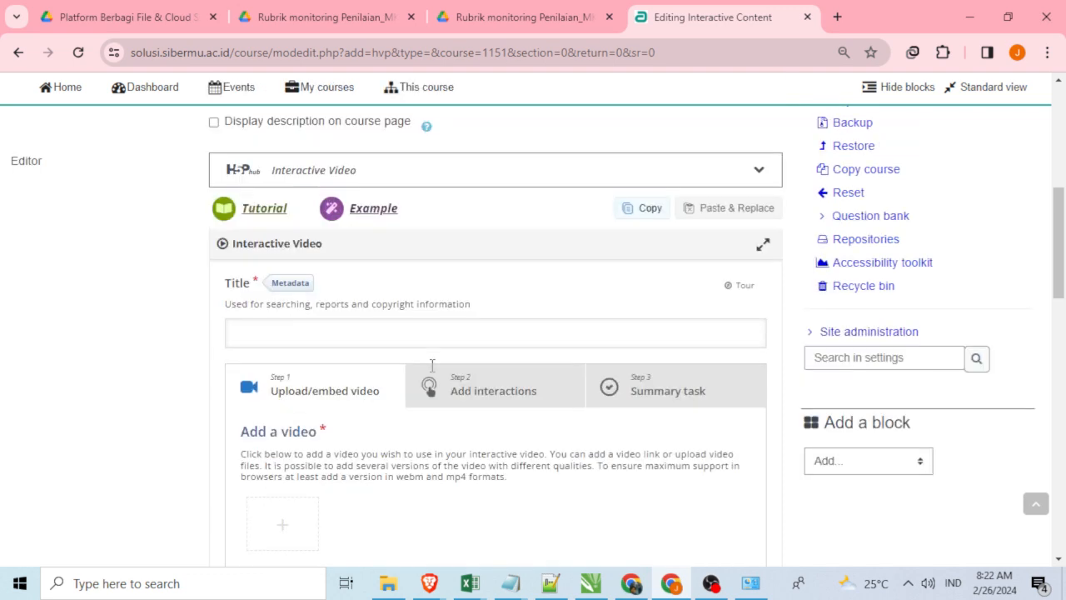
left_click(416, 334)
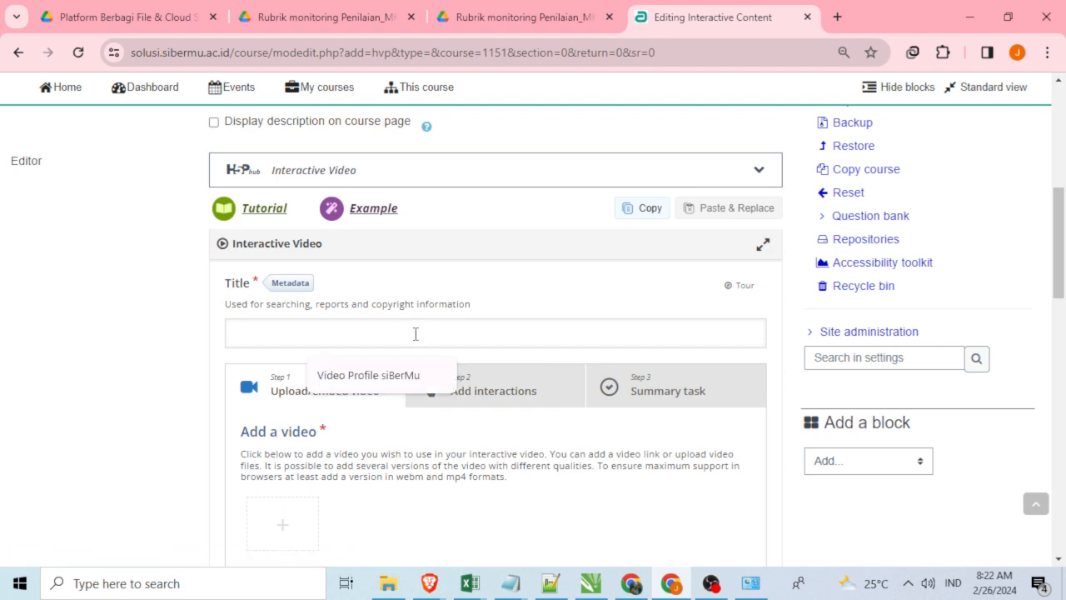
left_click(405, 374)
left_click_drag(359, 335, 307, 335)
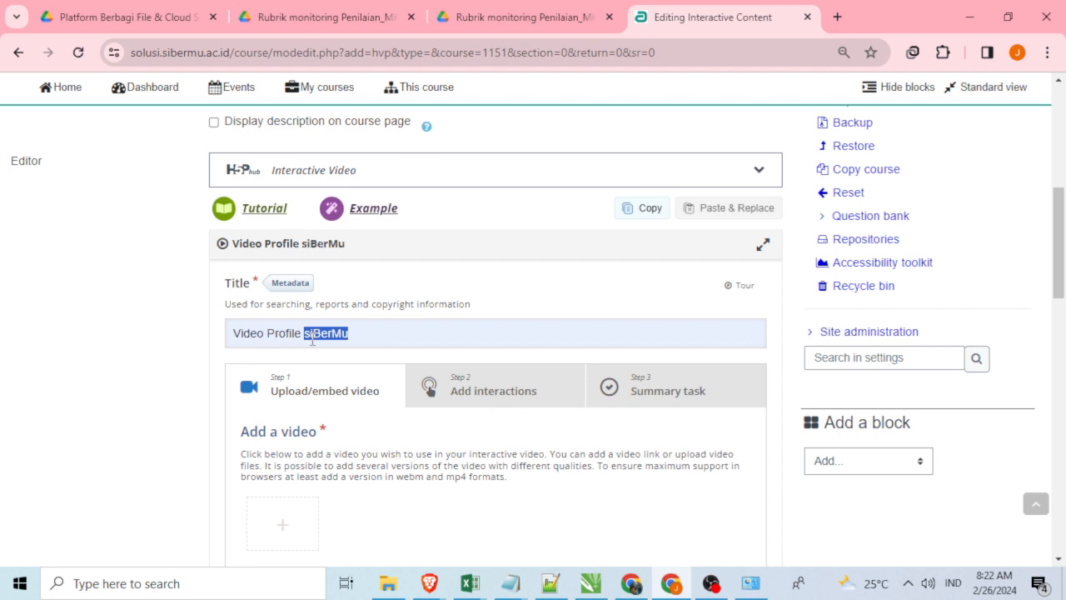
type("Siber")
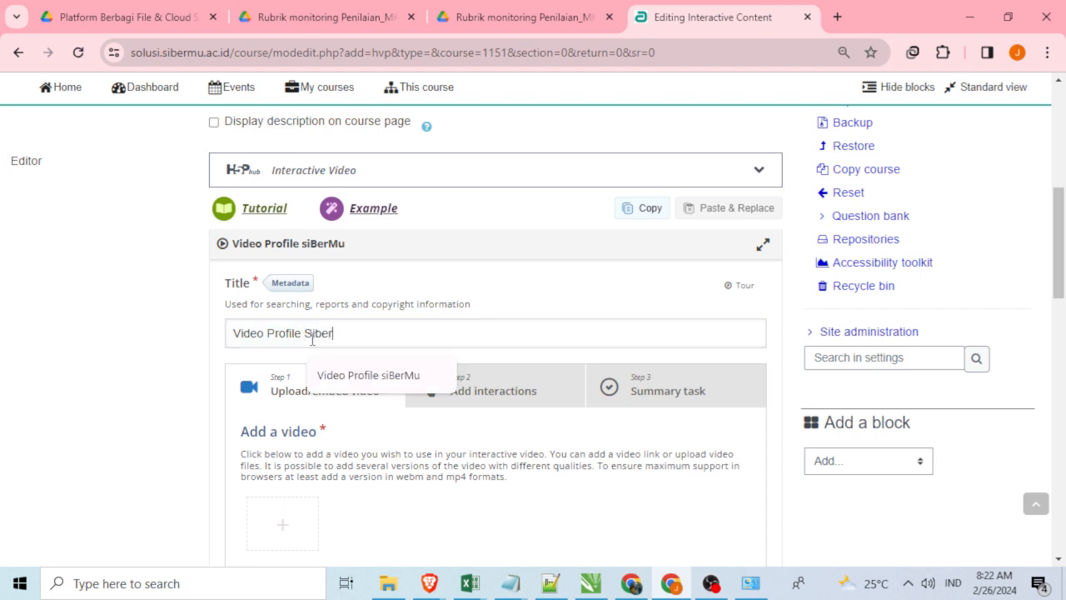
left_click(208, 329)
Add a video to the interactive content by inserting the copied YouTube link as its source URL.
scroll(208, 329, "down", 1)
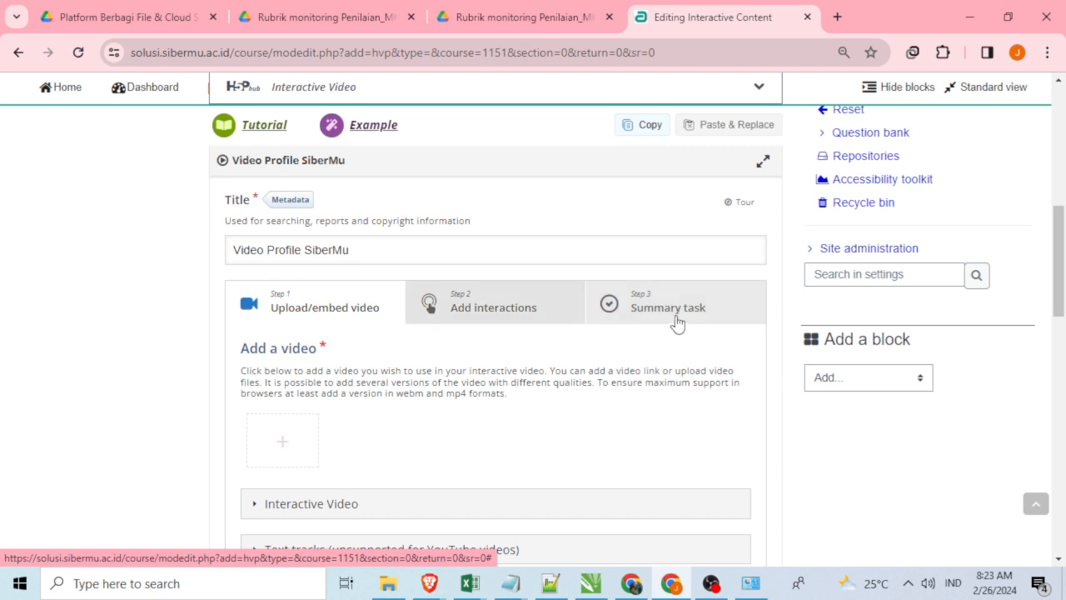
scroll(548, 364, "down", 2)
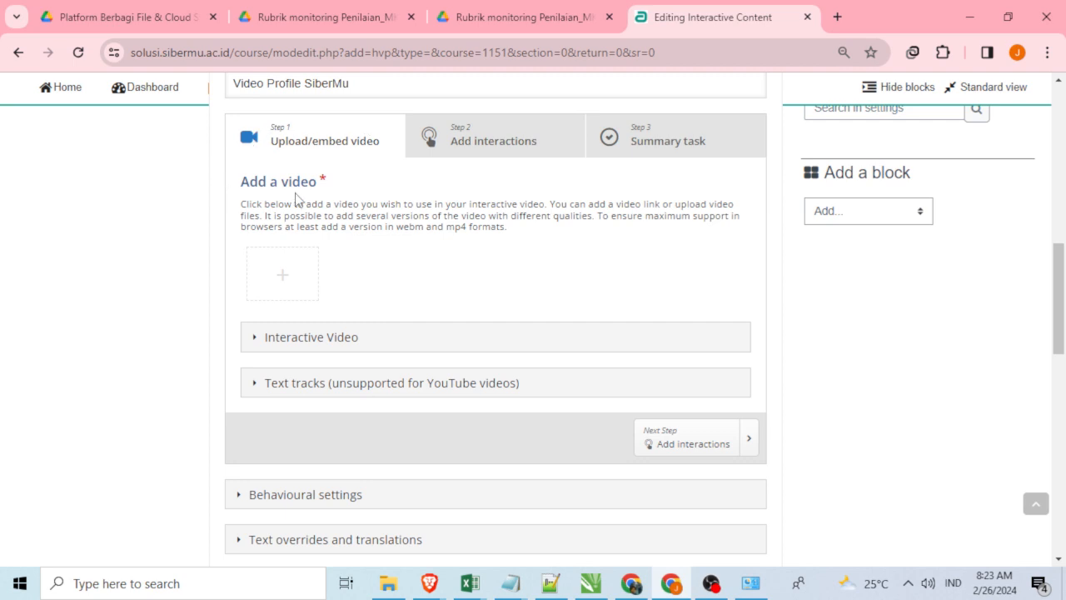
left_click(287, 281)
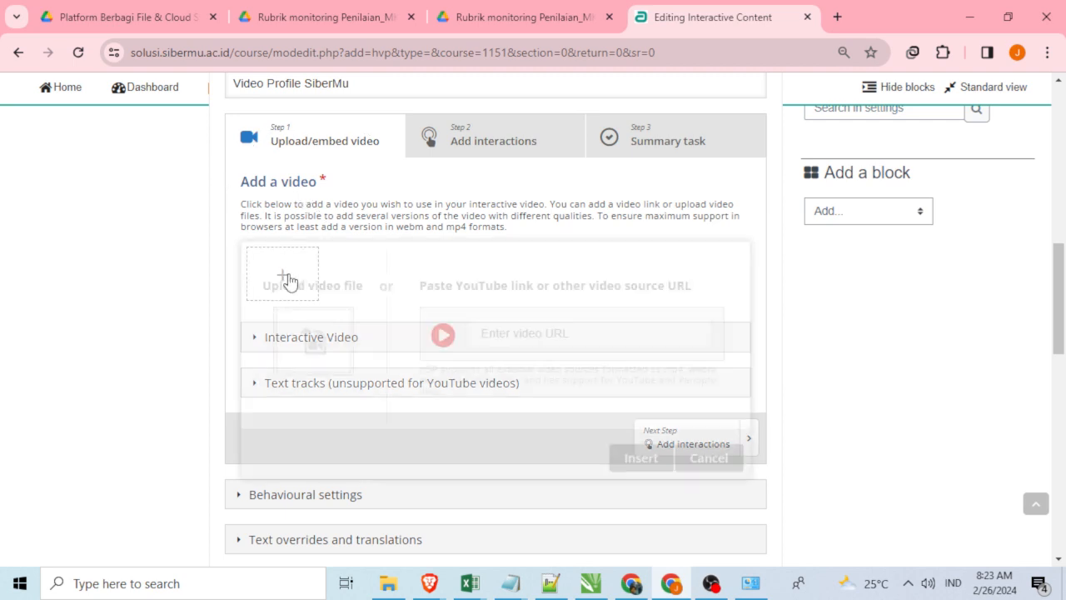
left_click(584, 325)
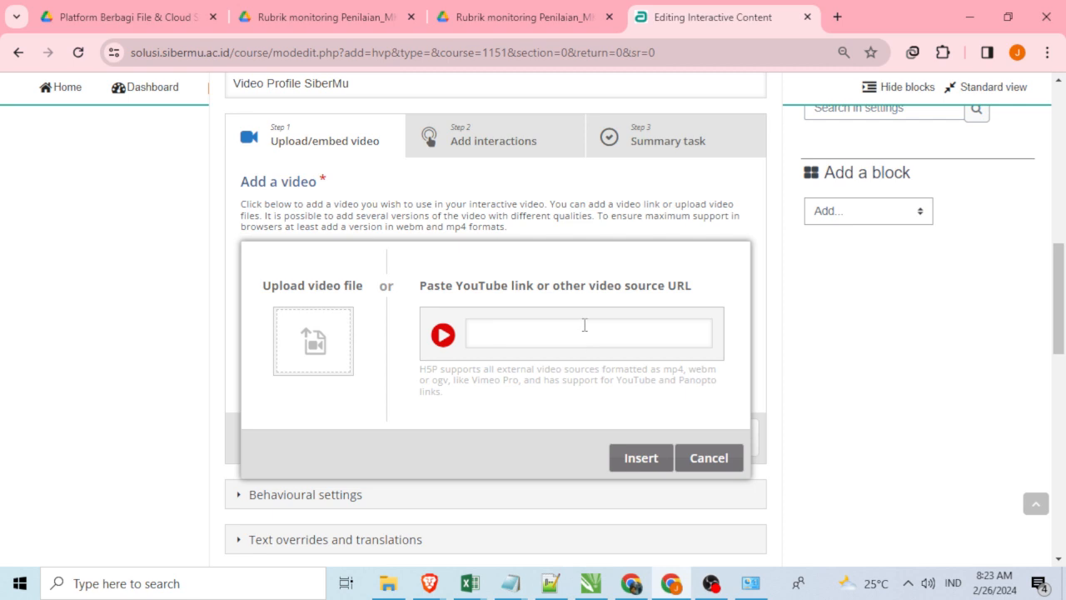
key("ctrl+v")
left_click(641, 458)
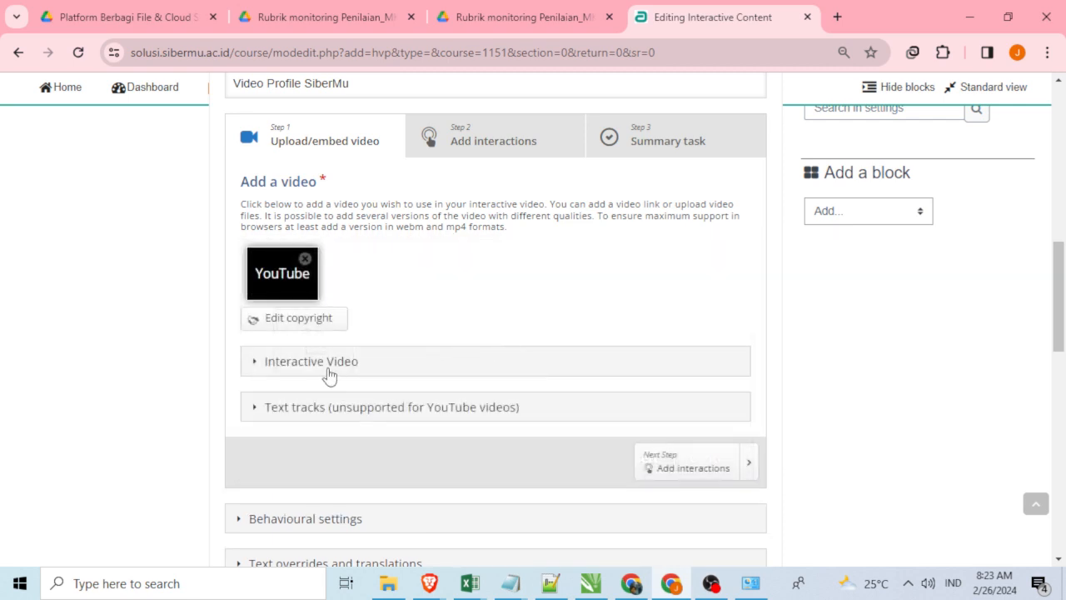
Look over the Interactive Video title options and enable auto-play in the behavioural settings.
scroll(327, 371, "down", 1)
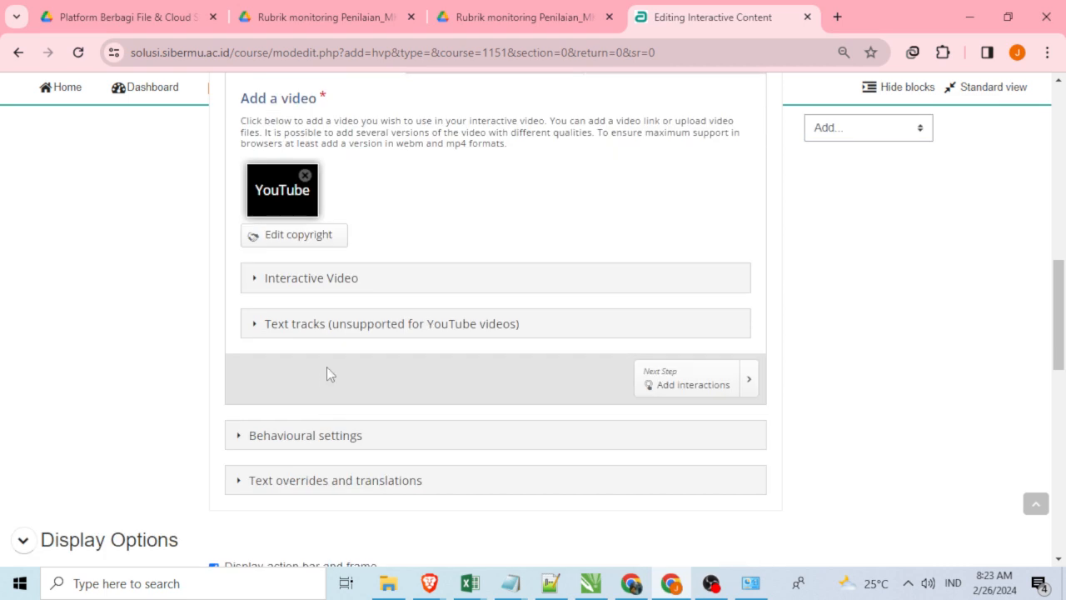
left_click(253, 281)
scroll(253, 283, "down", 1)
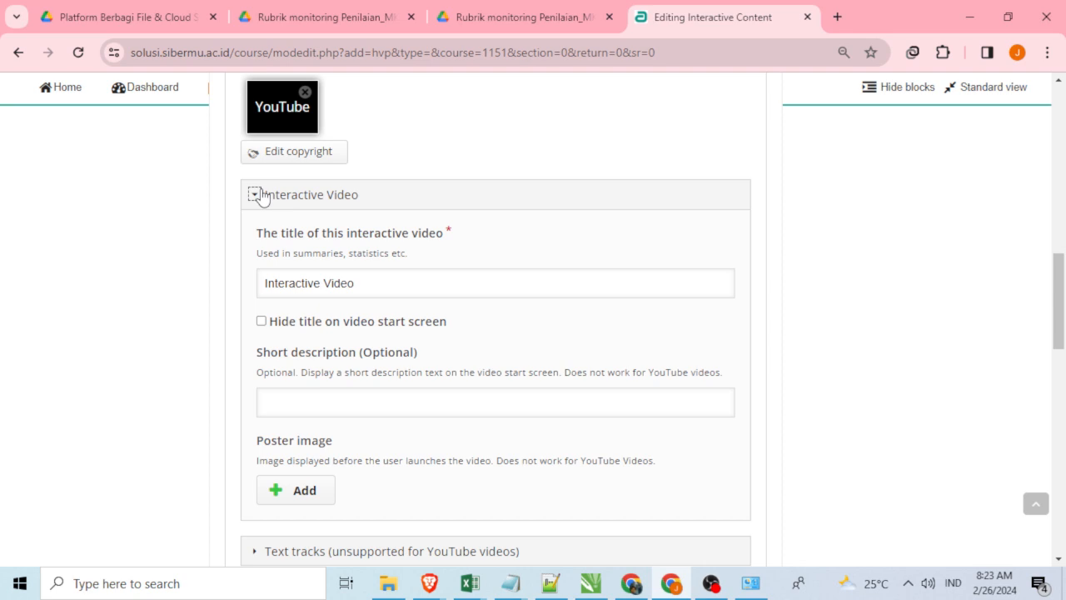
left_click(255, 194)
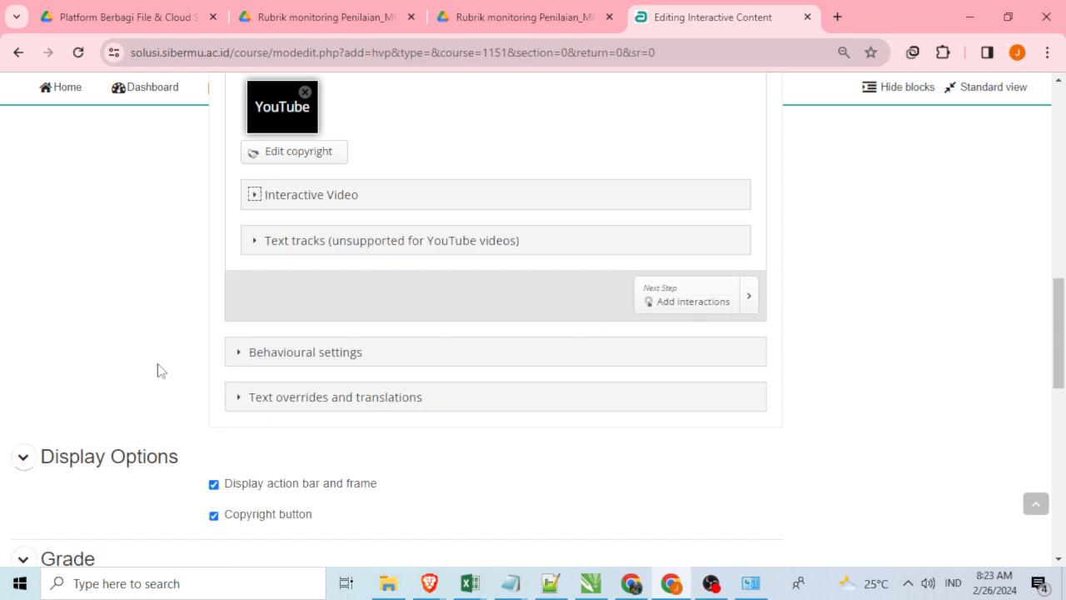
left_click(238, 355)
scroll(338, 374, "down", 1)
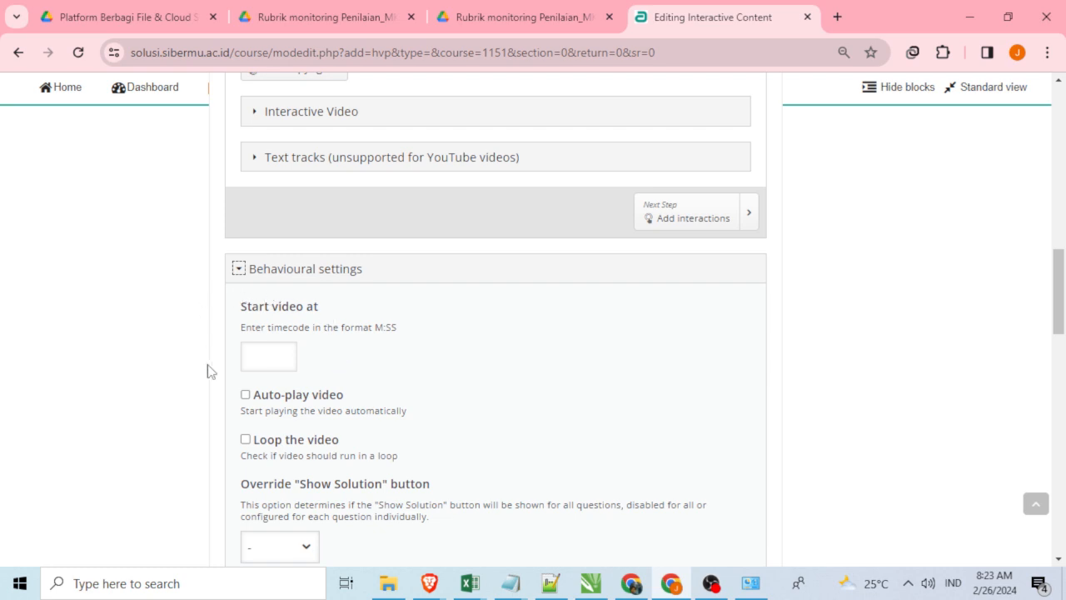
scroll(281, 379, "down", 1)
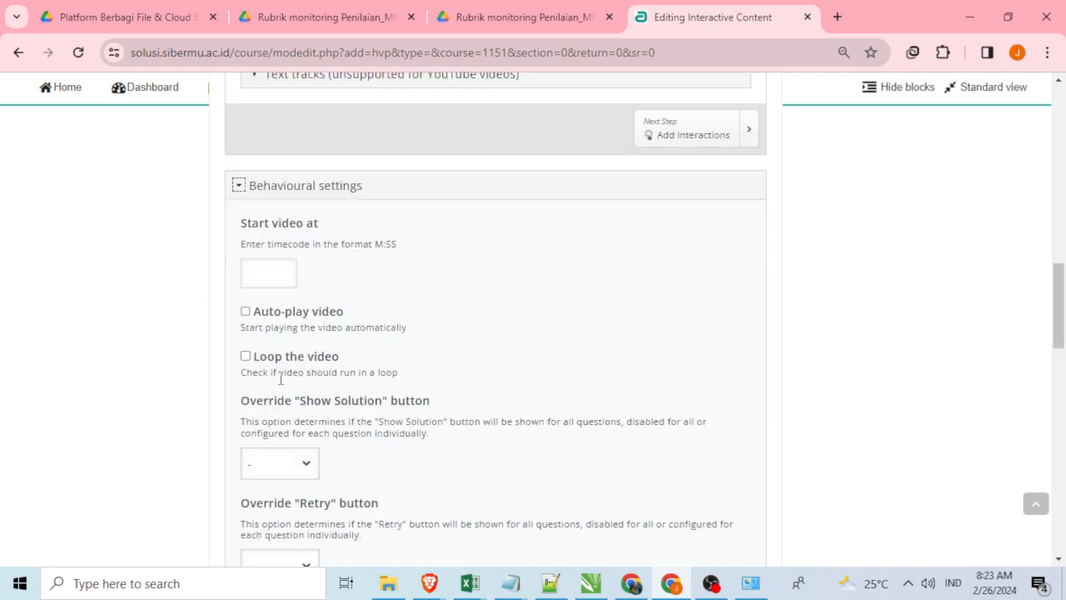
left_click(245, 311)
Examine the remaining behavioural settings and the available choices for disabling video navigation.
scroll(256, 364, "down", 2)
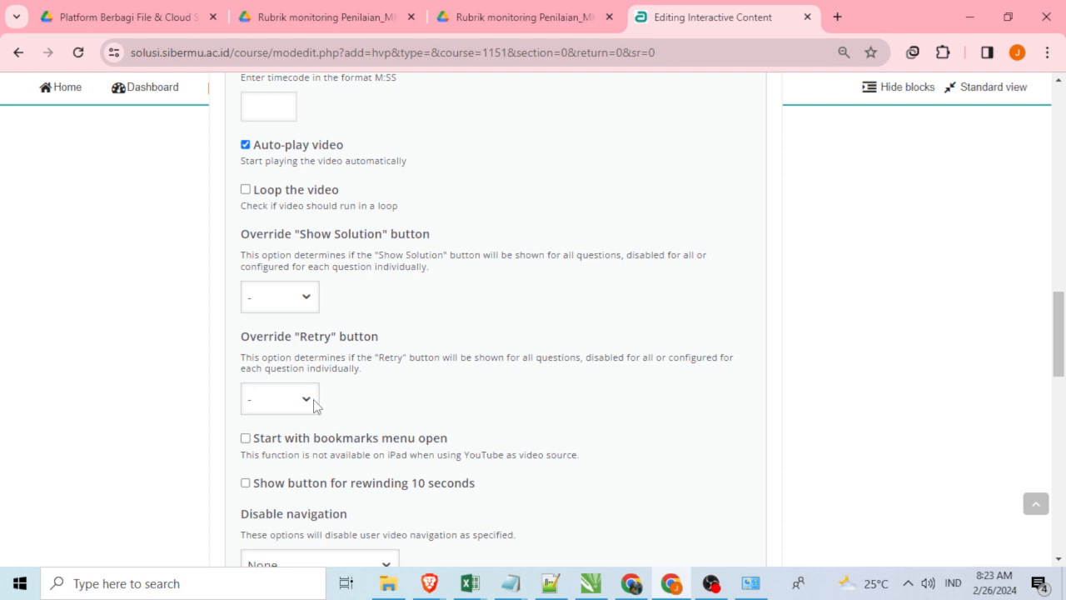
scroll(300, 383, "down", 2)
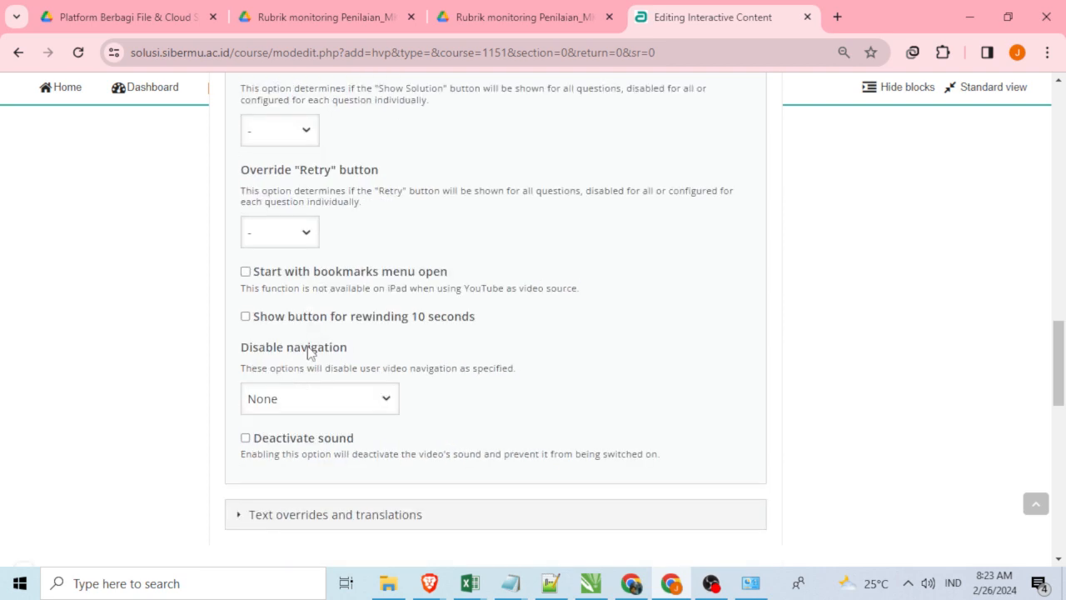
left_click(374, 405)
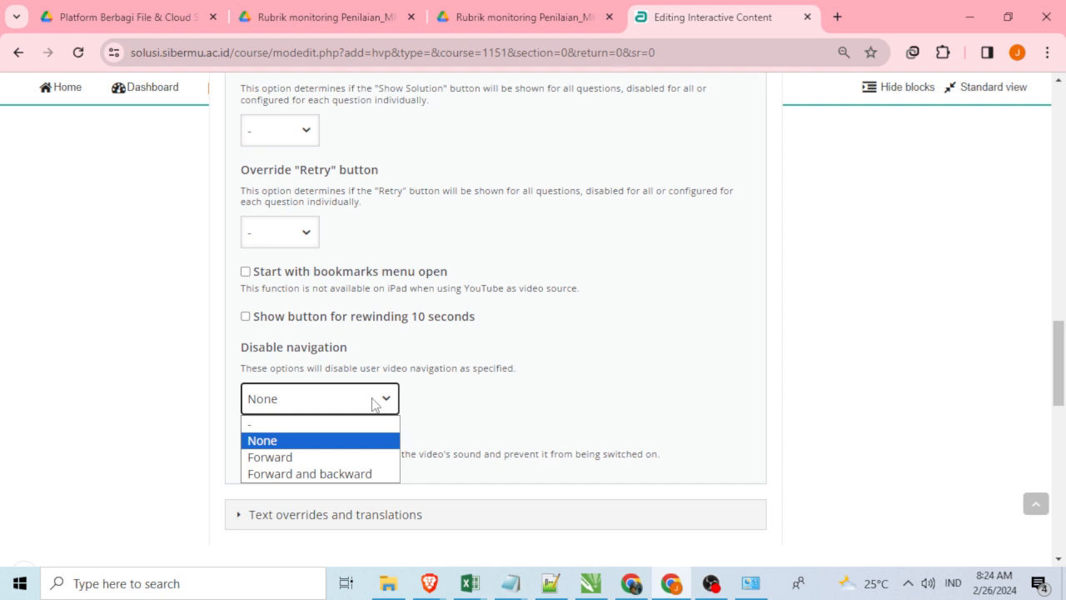
left_click(374, 405)
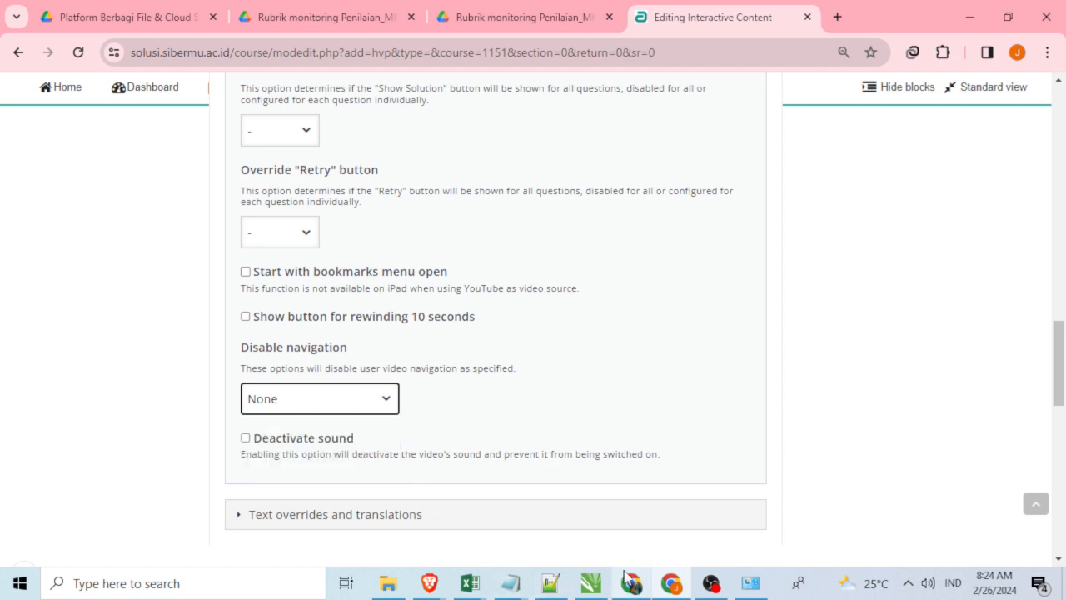
Switch to the YouTube video, dismiss its share dialog, and seek forward and backward along the timeline to demonstrate navigation.
mouse_move(635, 587)
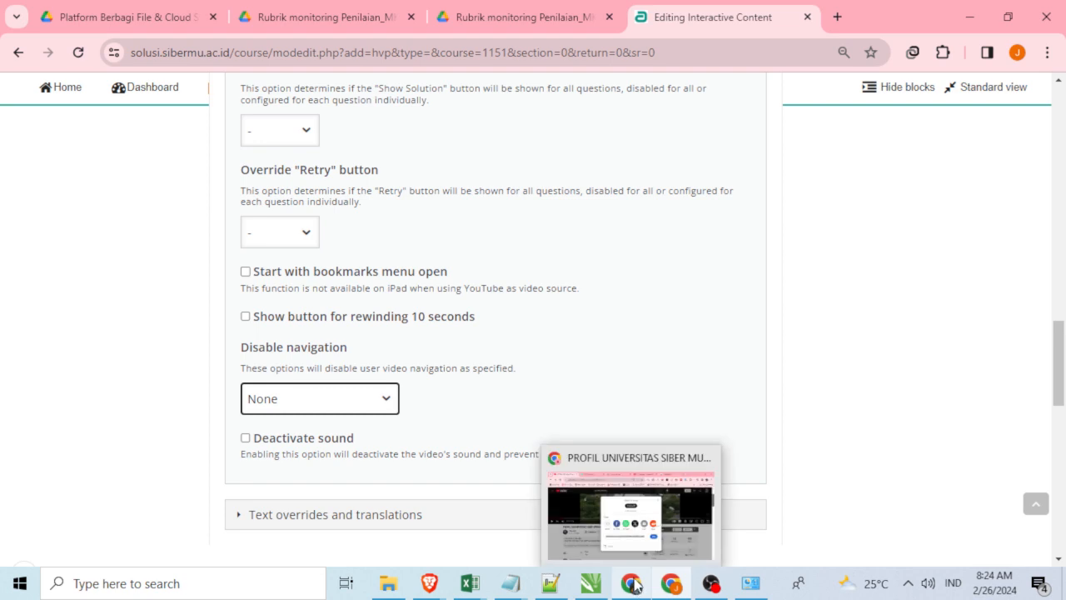
left_click(588, 510)
left_click(701, 180)
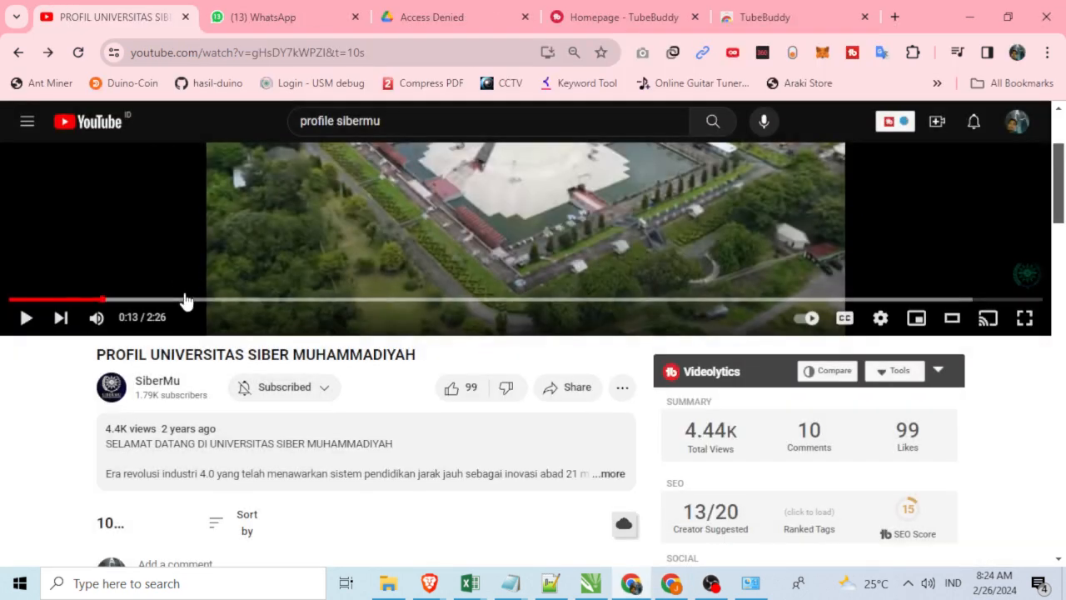
left_click_drag(184, 300, 378, 300)
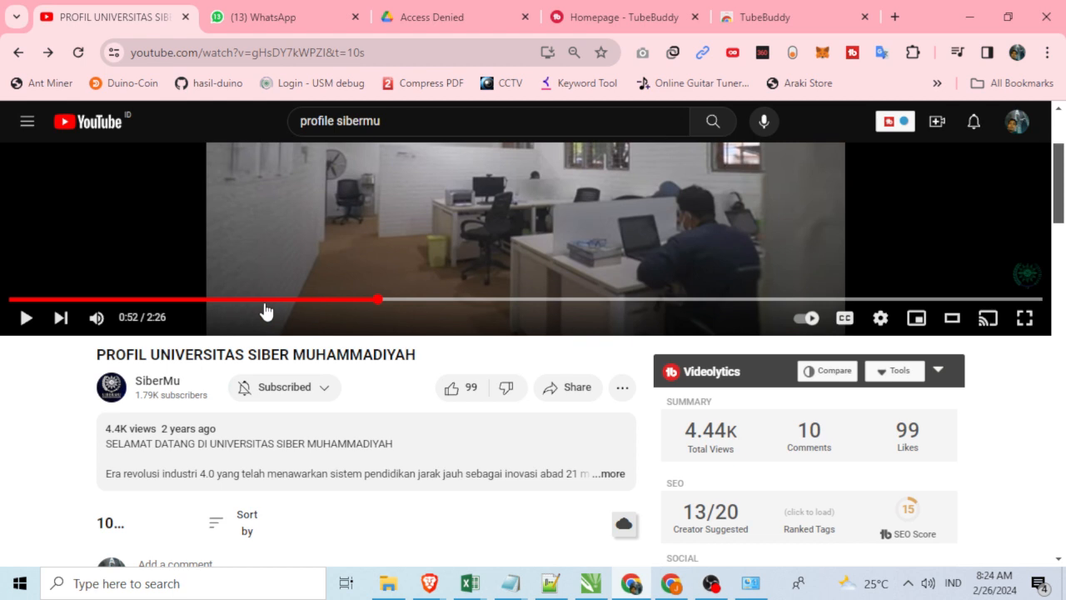
left_click_drag(197, 301, 100, 300)
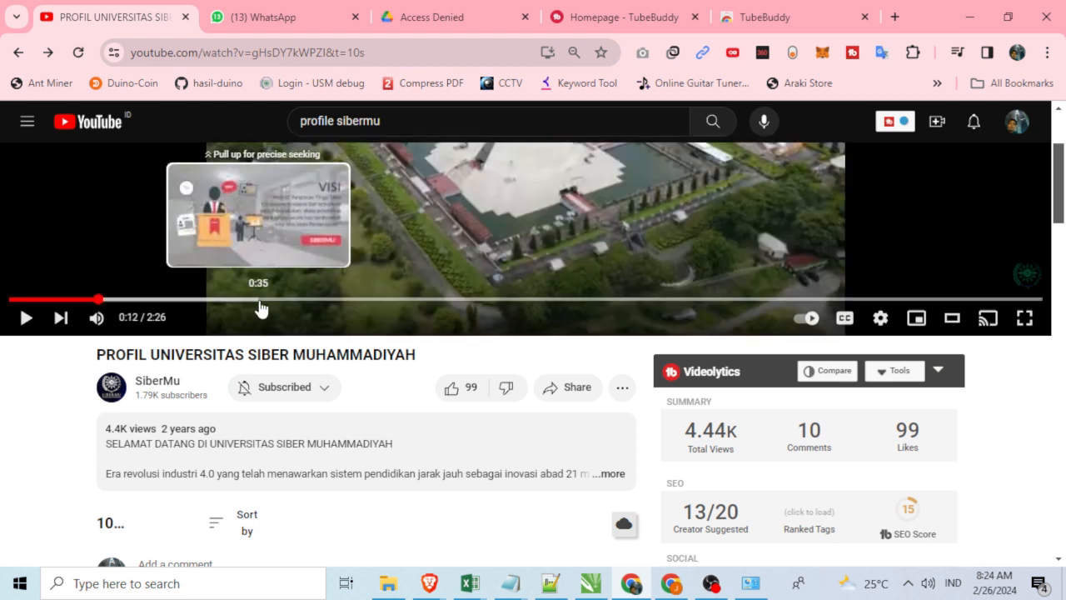
left_click(258, 301)
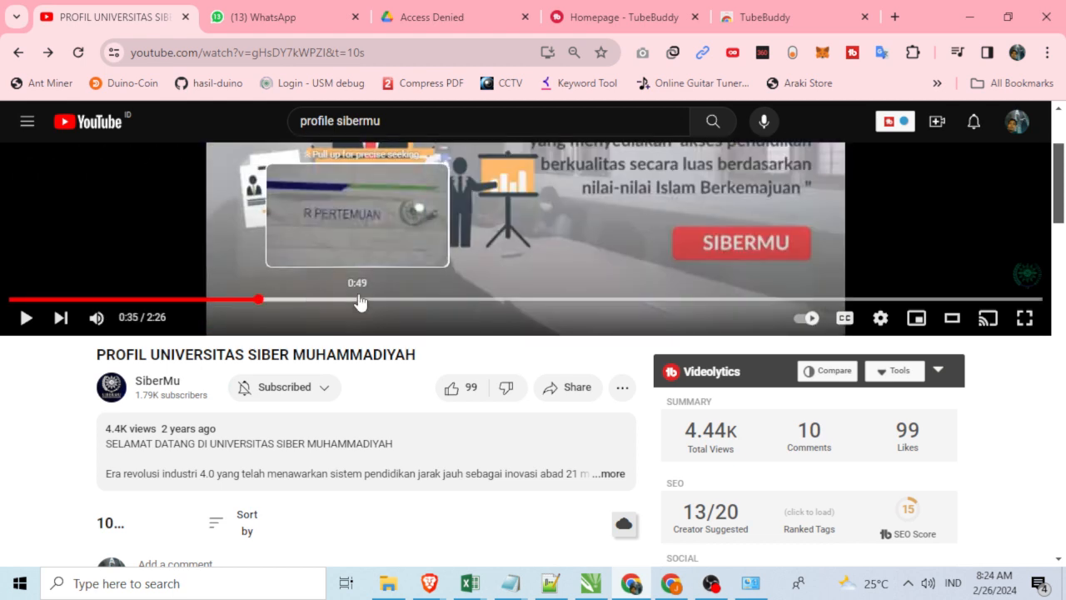
Return to the Interactive Video editor and set Disable navigation to Forward and backward.
left_click(970, 17)
left_click(384, 400)
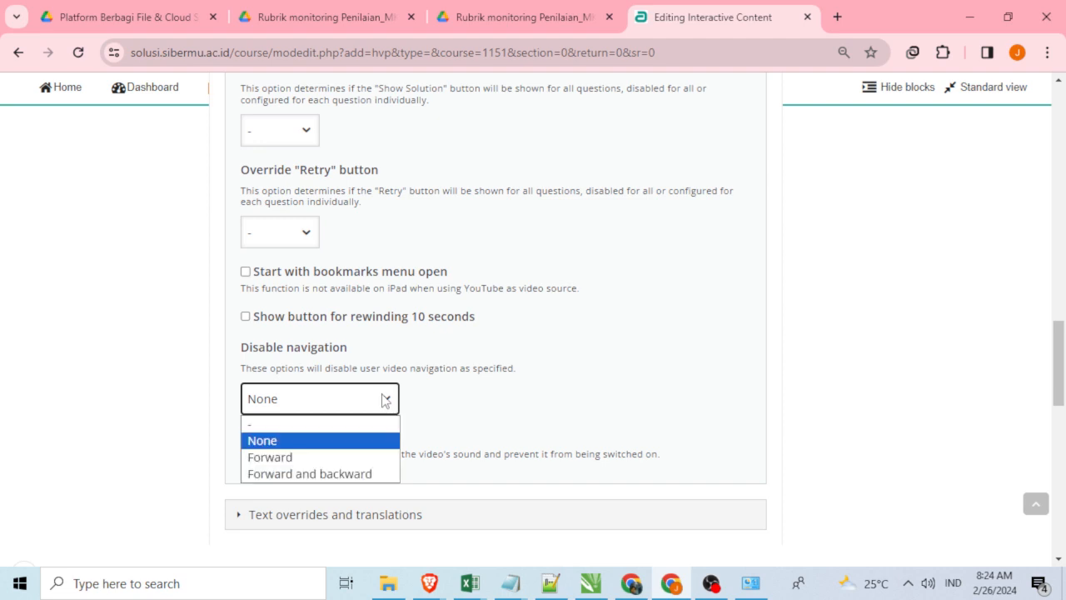
left_click(369, 475)
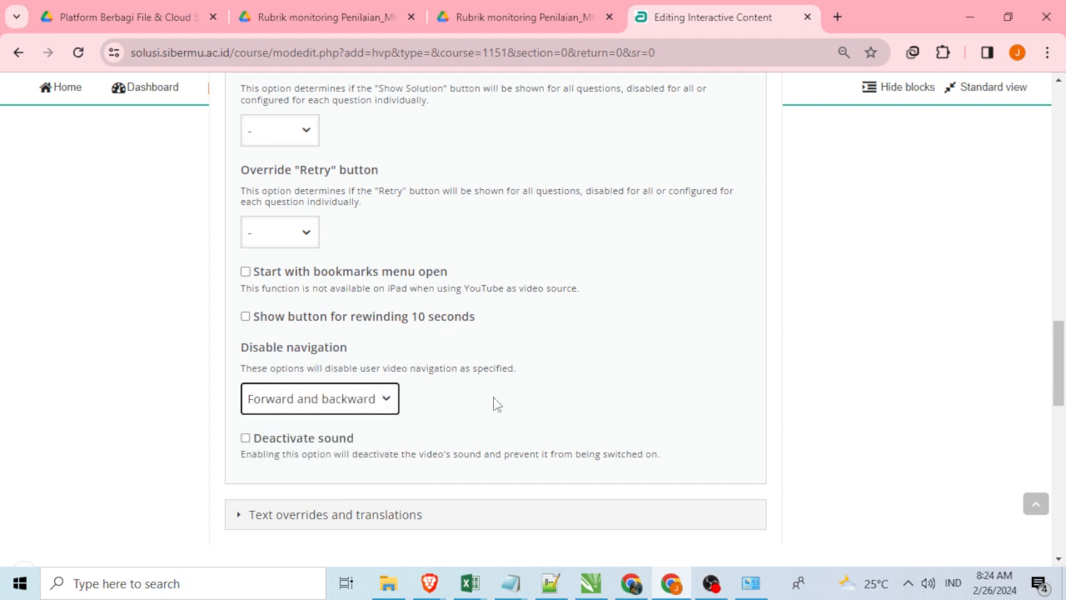
Switch to the YouTube video and seek backward along its timeline to 0:33 to demonstrate the navigation being restricted.
mouse_move(642, 588)
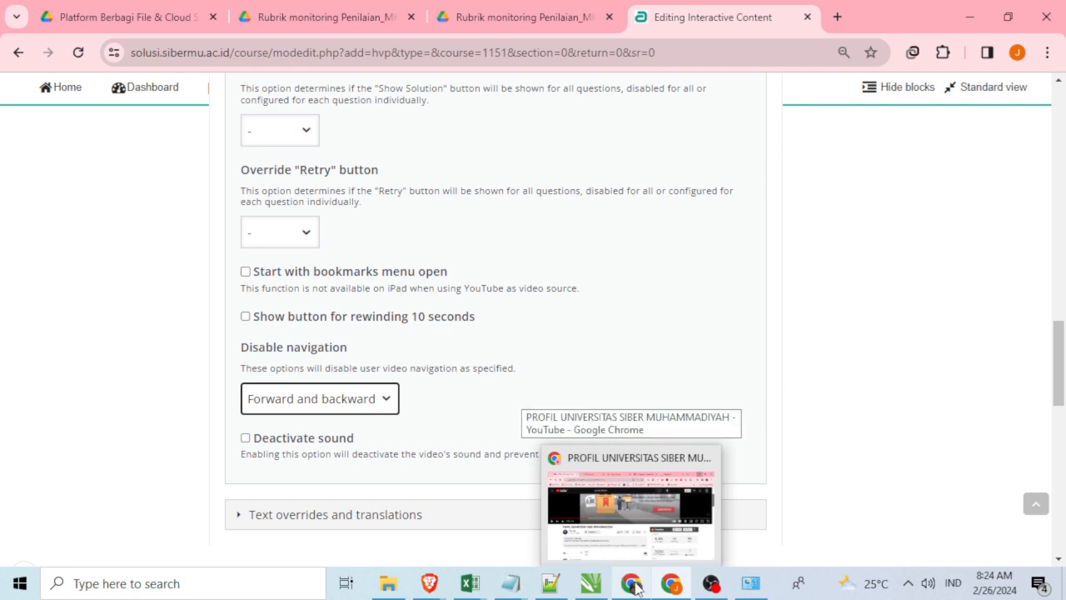
left_click(635, 588)
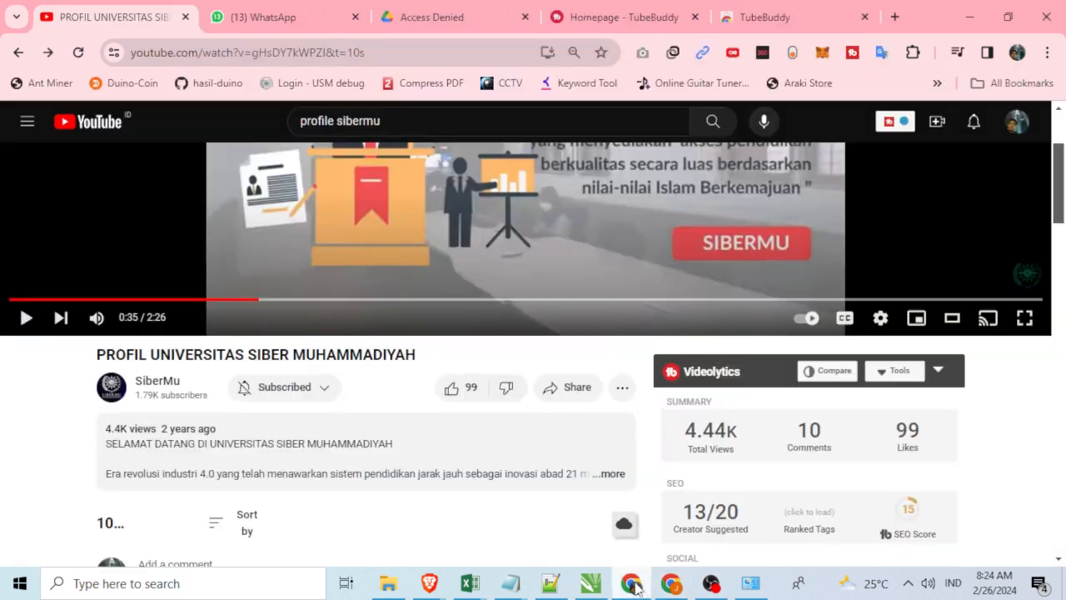
left_click_drag(356, 304, 247, 302)
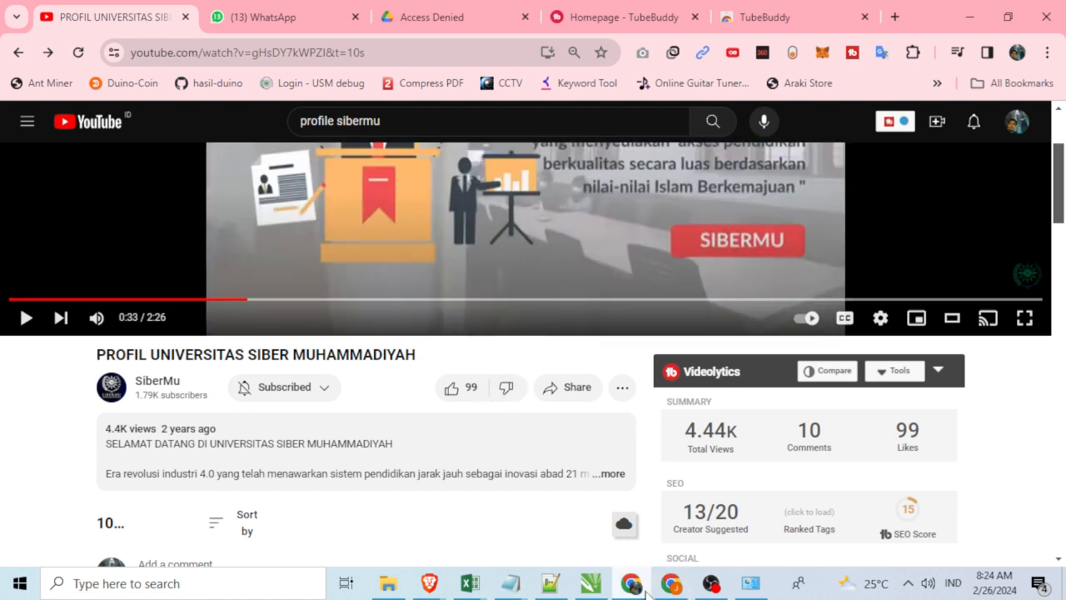
Go back to the Interactive Video editor and set Disable navigation to None.
left_click(671, 583)
left_click(342, 410)
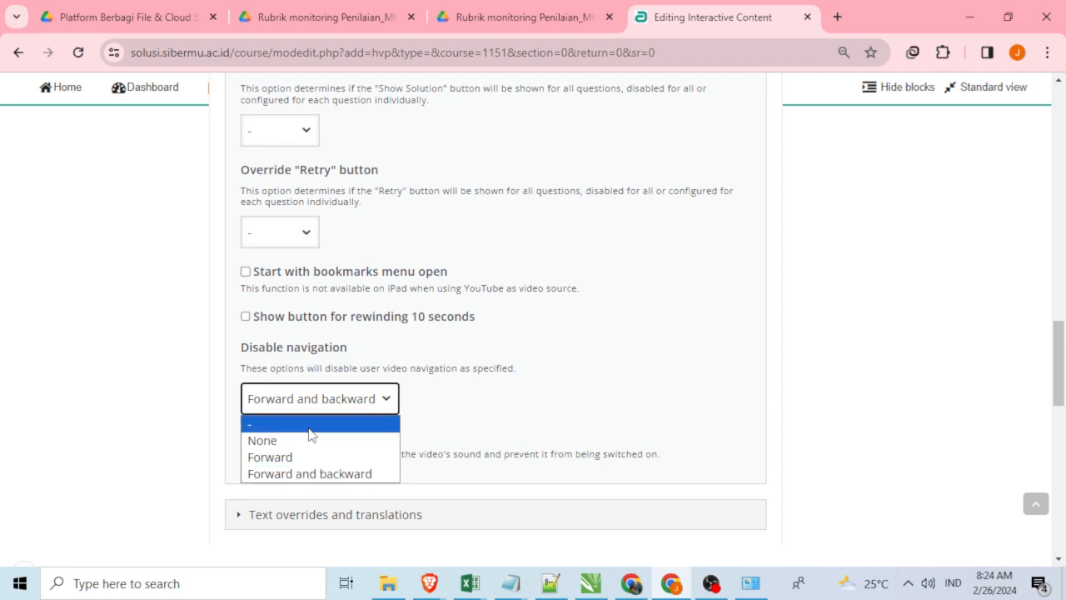
left_click(275, 440)
Examine the text overrides and translations section and review the behavioural settings once more.
scroll(495, 479, "down", 2)
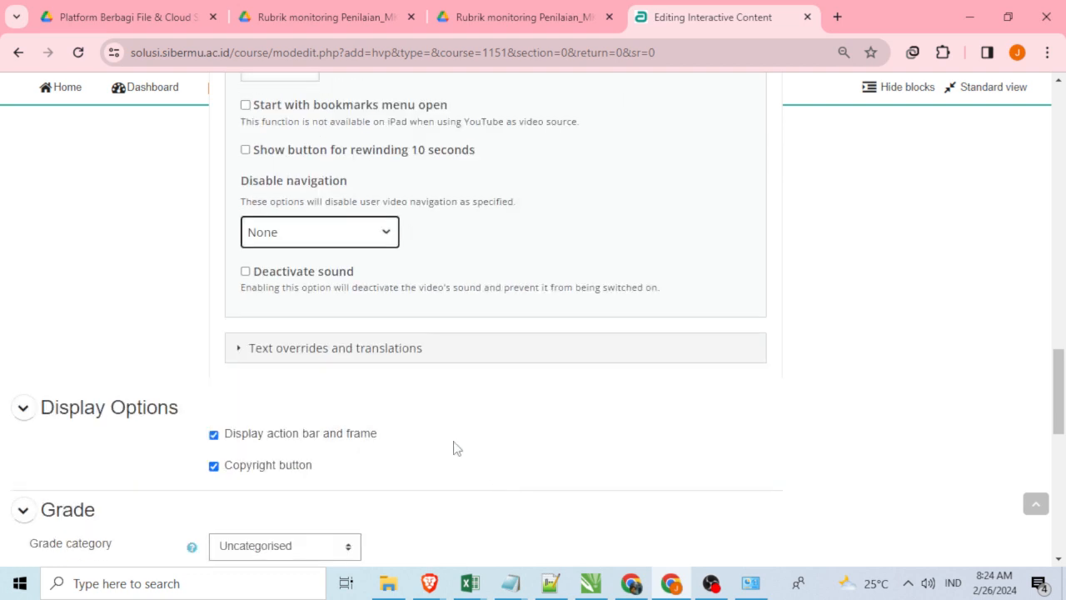
left_click(238, 348)
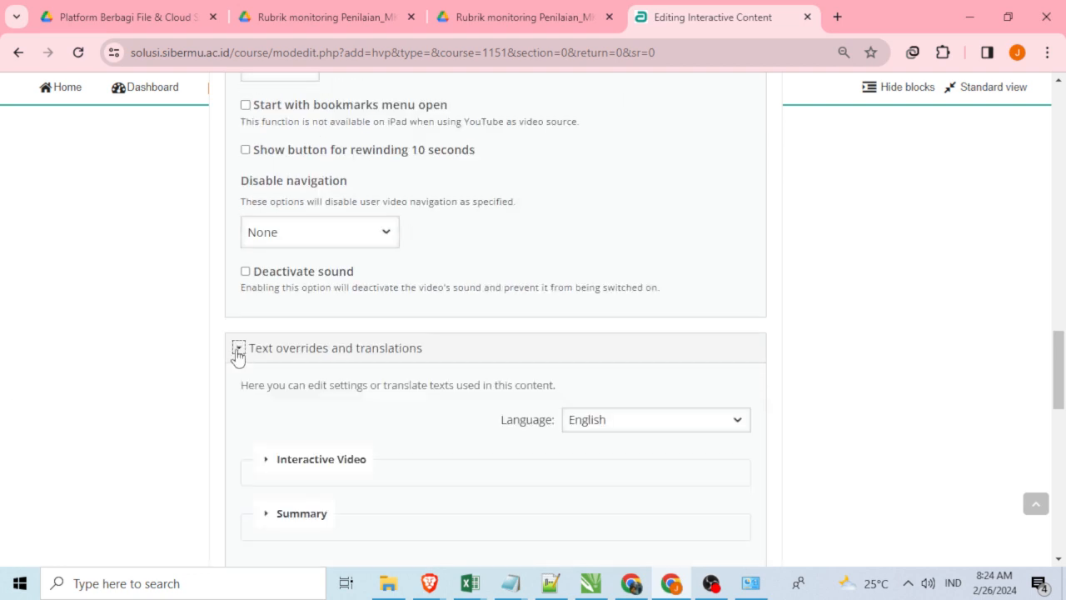
left_click(237, 349)
scroll(269, 364, "up", 2)
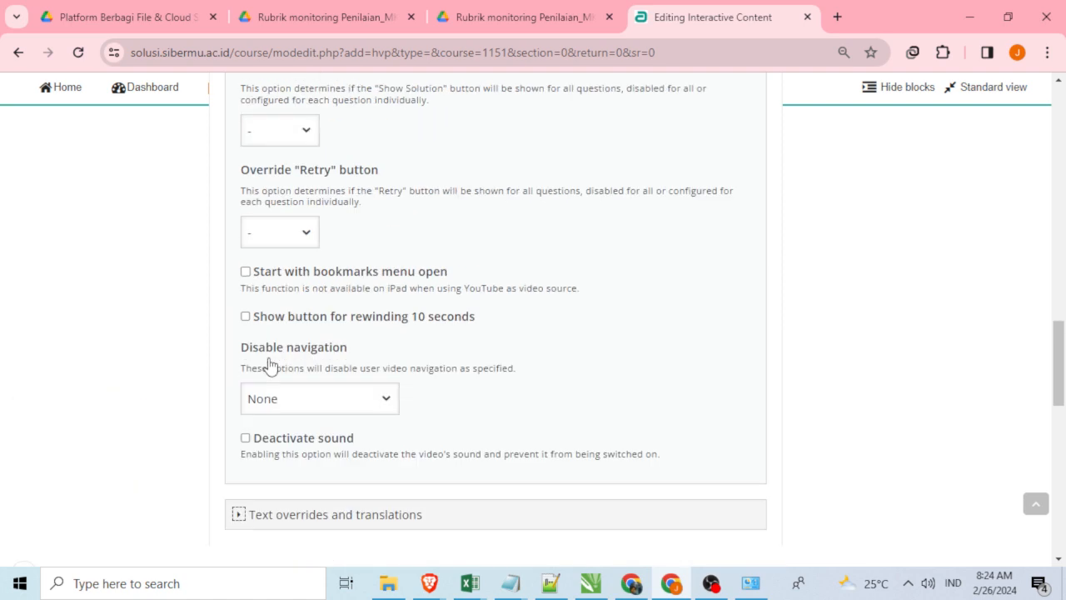
scroll(302, 419, "up", 5)
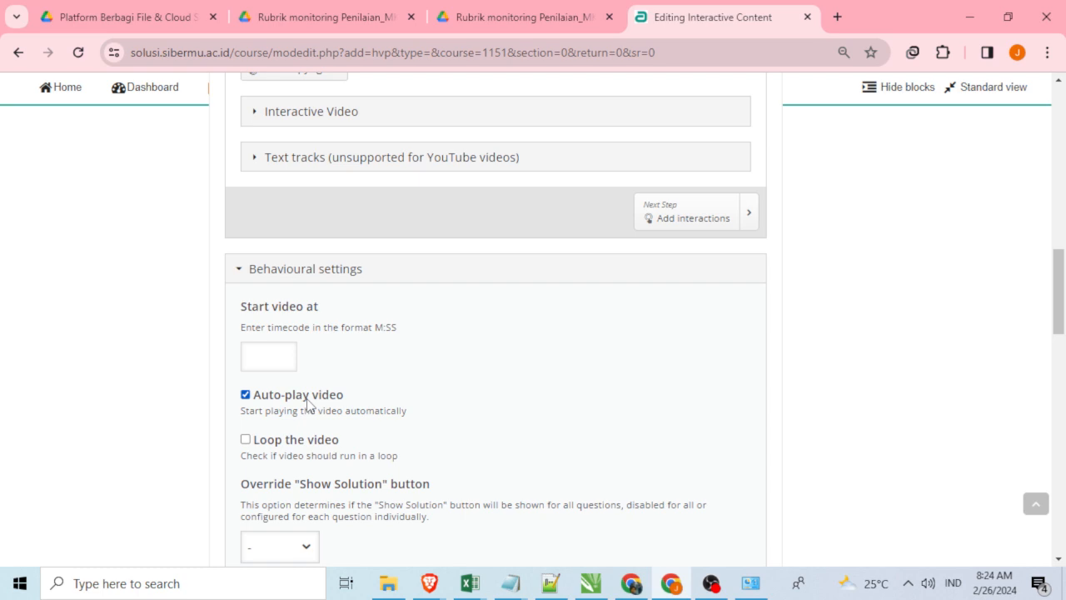
scroll(344, 412, "down", 5)
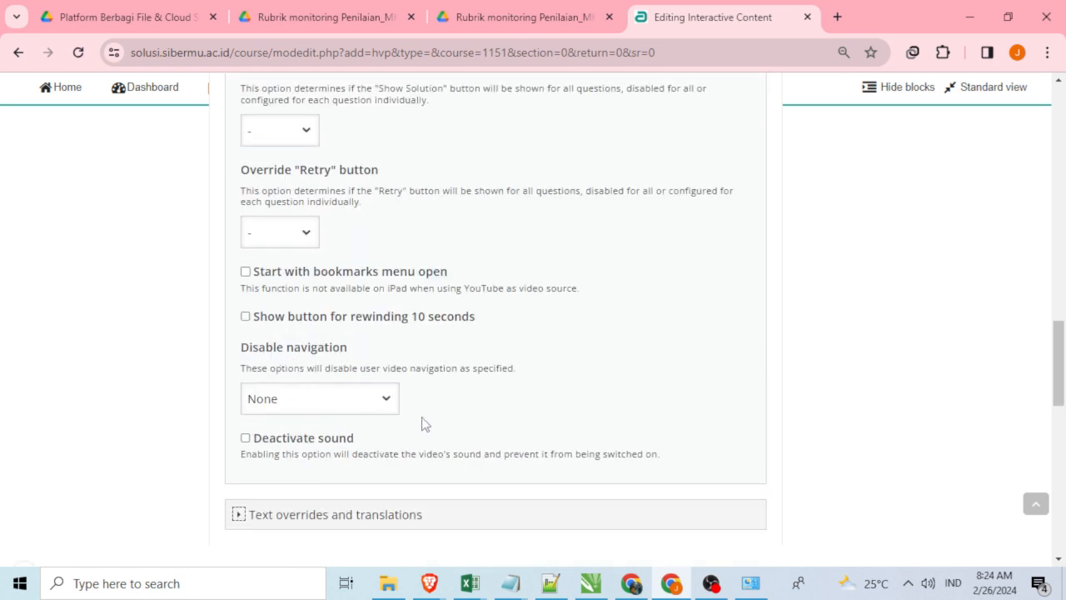
scroll(515, 421, "up", 2)
scroll(515, 421, "up", 8)
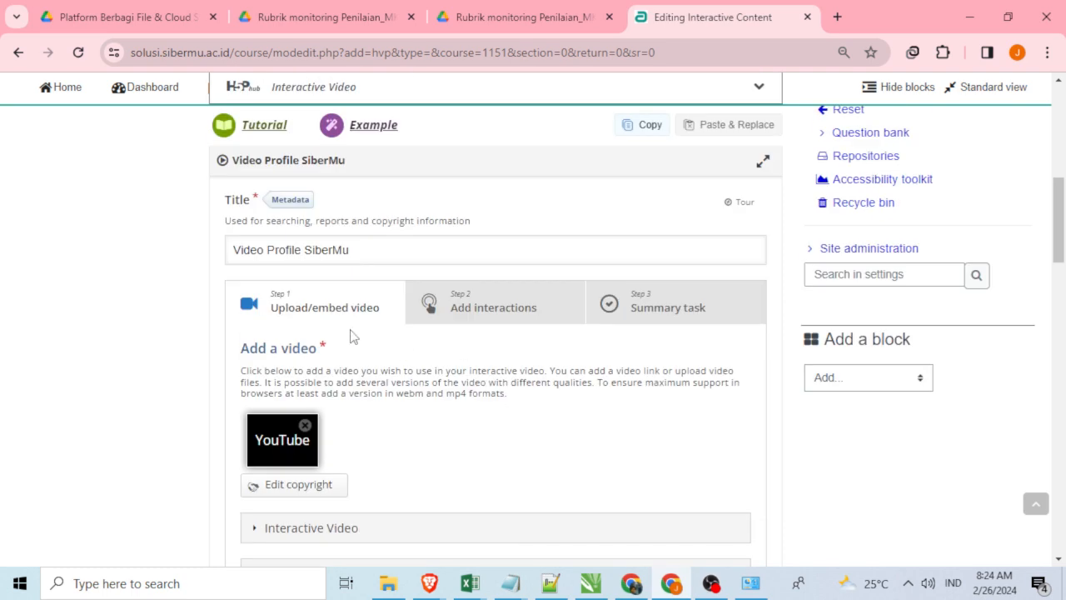
Open the Add interactions stage and briefly play the embedded video, muting its sound and pausing it.
left_click(464, 317)
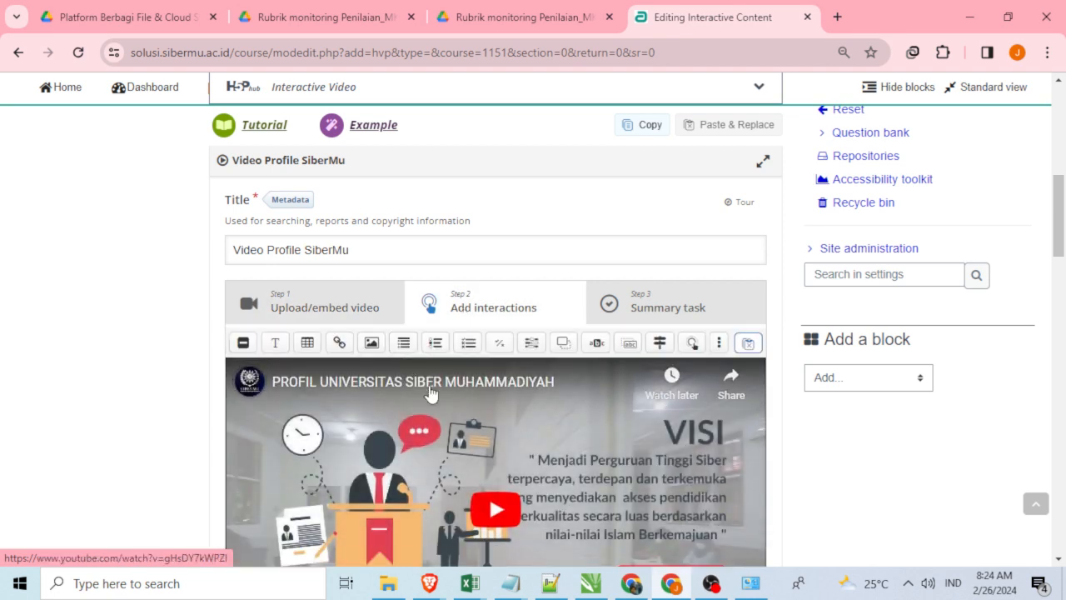
scroll(432, 393, "down", 1)
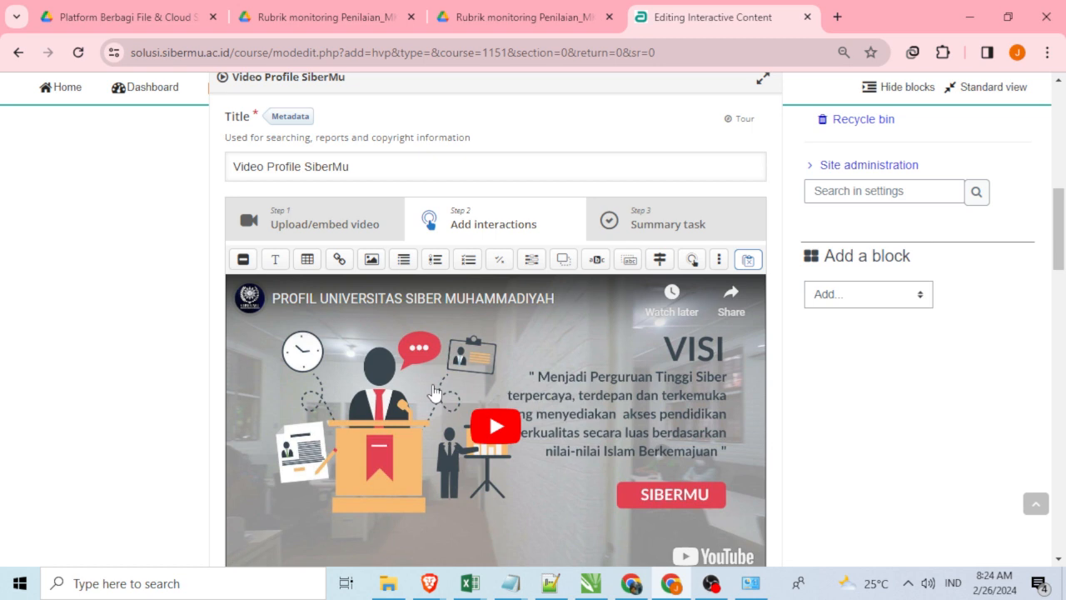
scroll(433, 394, "down", 2)
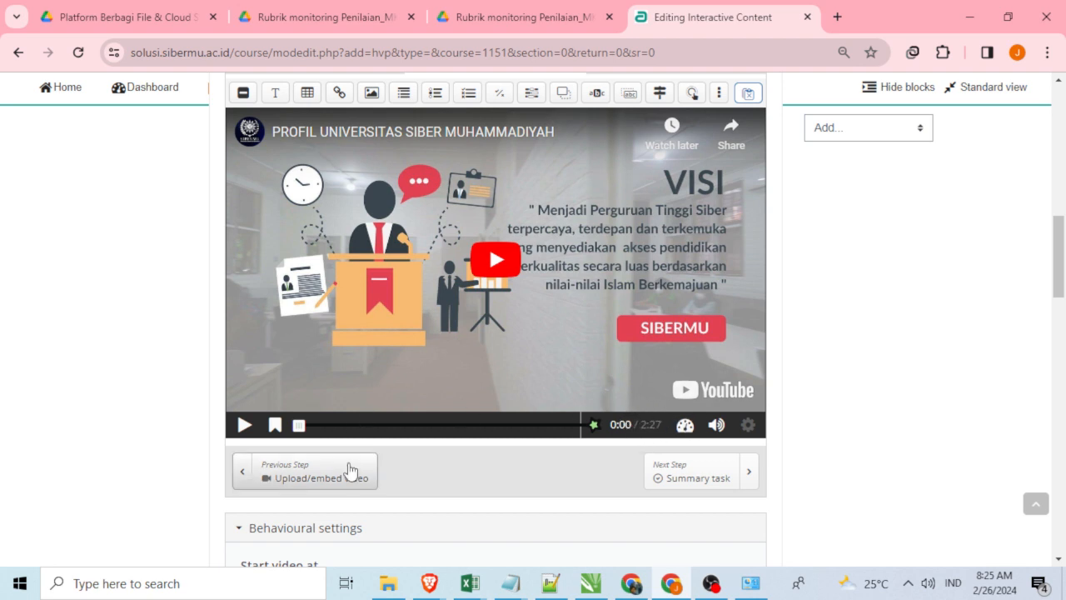
left_click(242, 427)
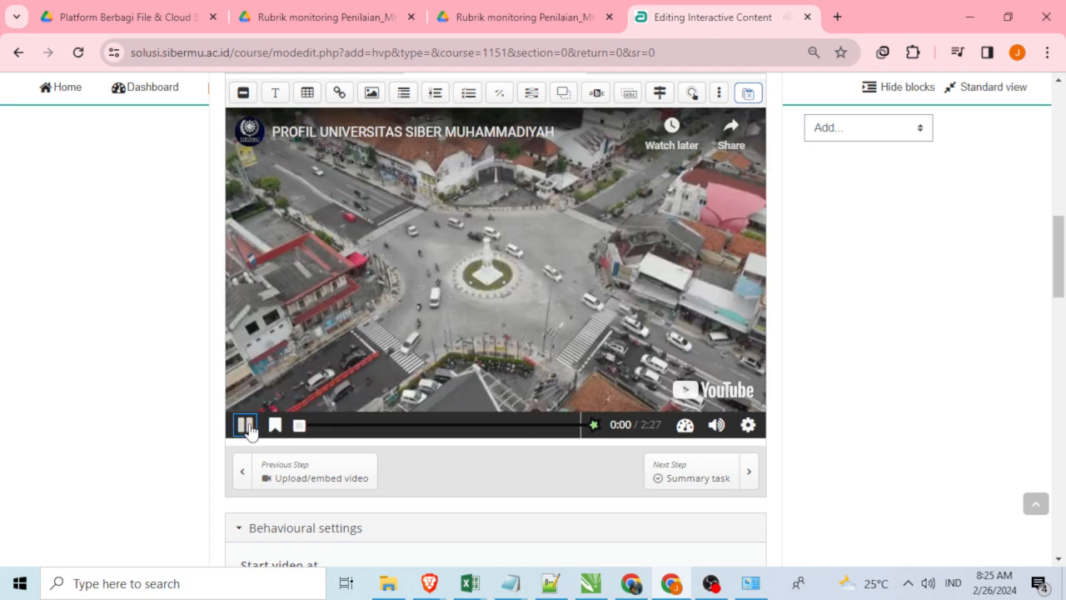
left_click(716, 424)
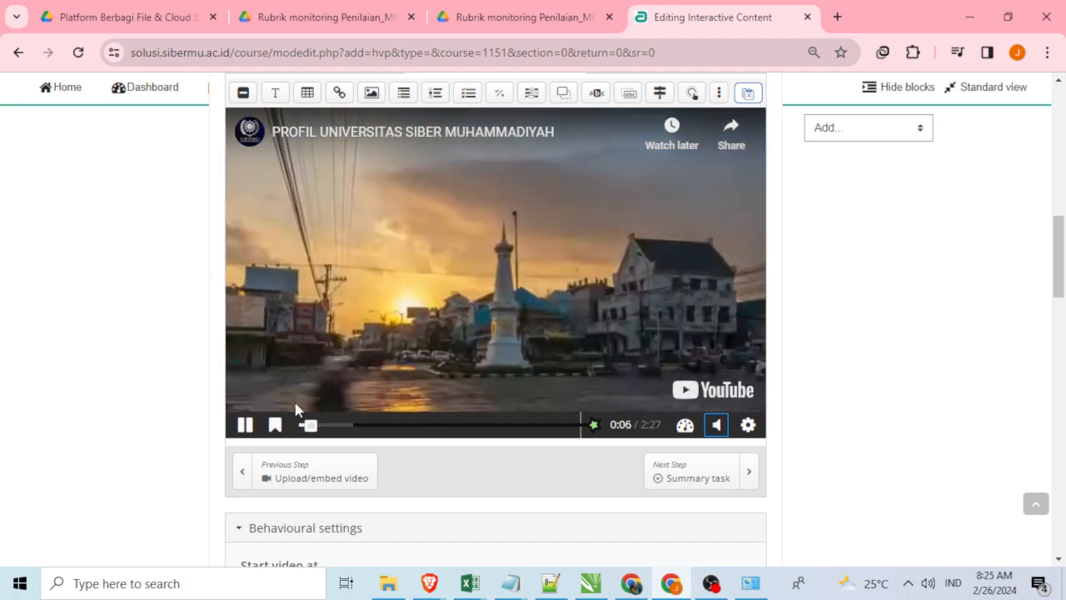
left_click(244, 425)
scroll(347, 464, "up", 1)
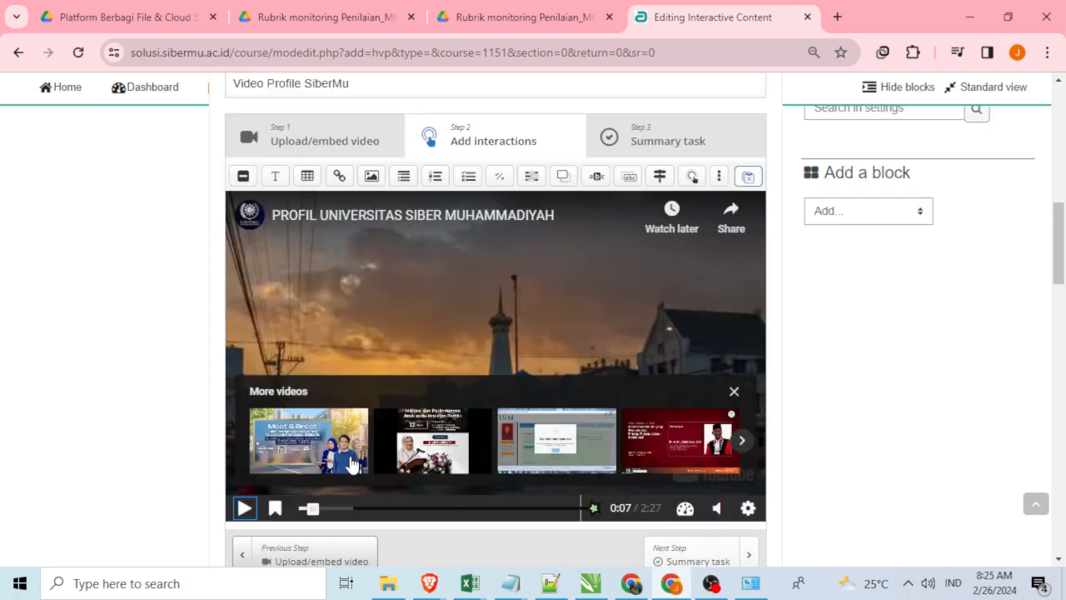
Seek the embedded video to 0:46 and add a Multiple Choice interaction at that point.
left_click_drag(314, 507, 360, 514)
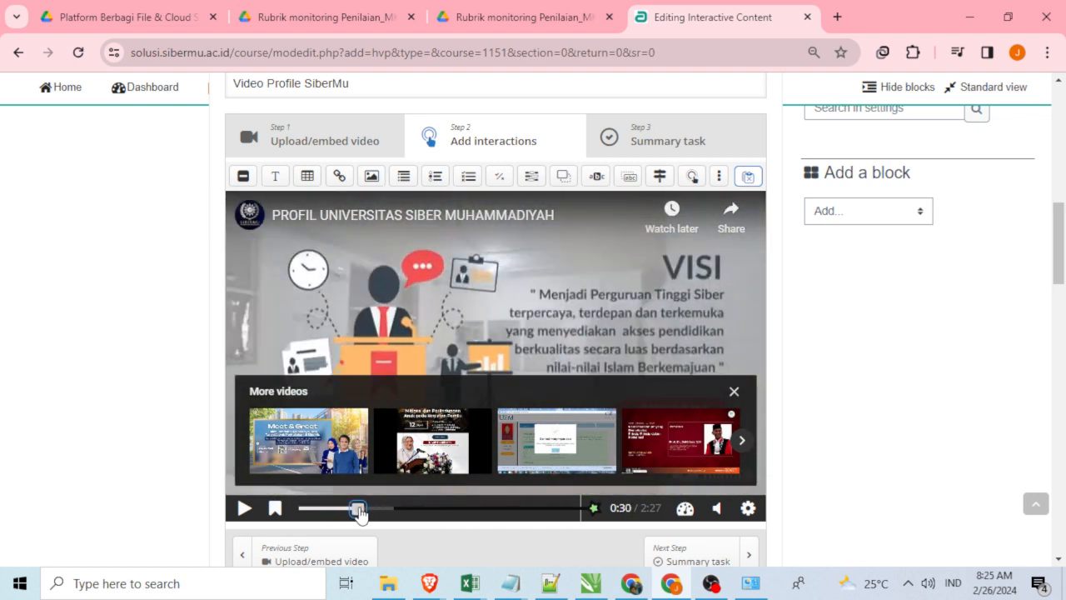
left_click_drag(359, 514, 389, 514)
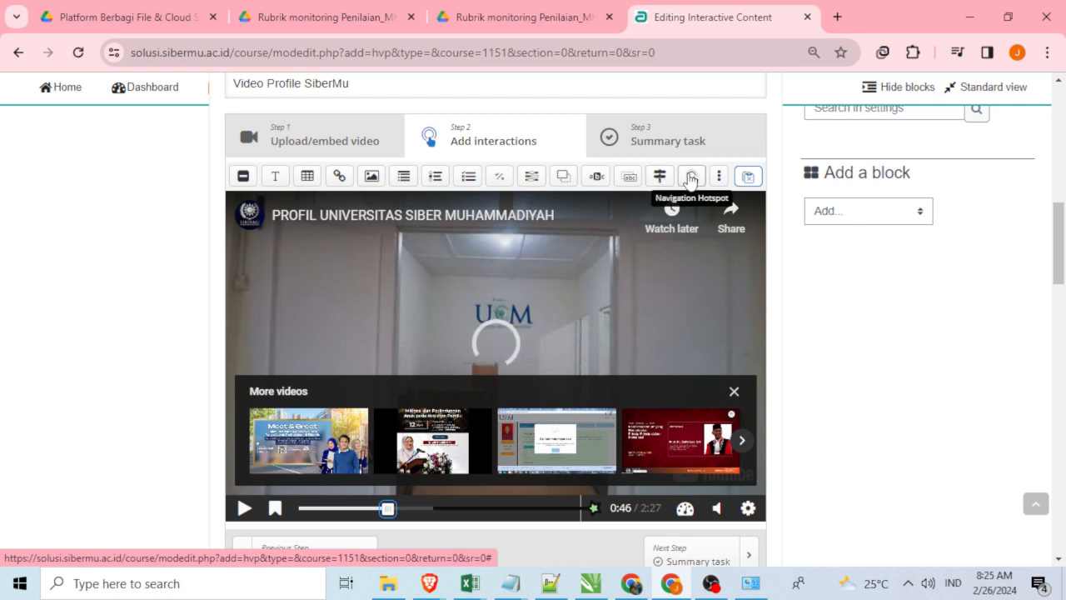
left_click(718, 177)
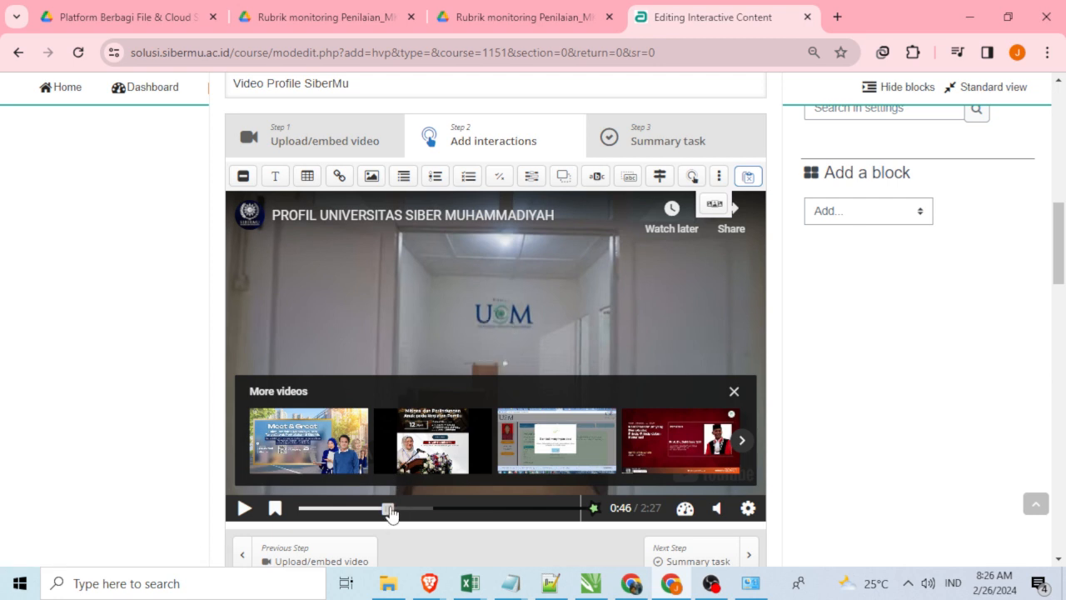
left_click(470, 177)
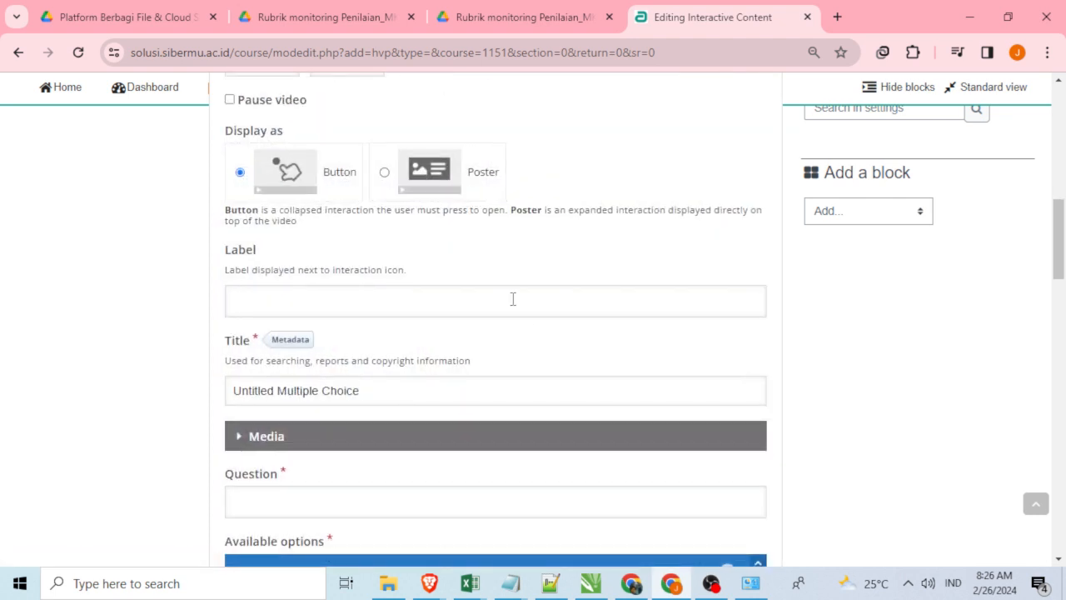
Set the Multiple Choice interaction's display end time to 0:43 and enable pausing the video.
scroll(456, 344, "up", 2)
scroll(454, 338, "up", 1)
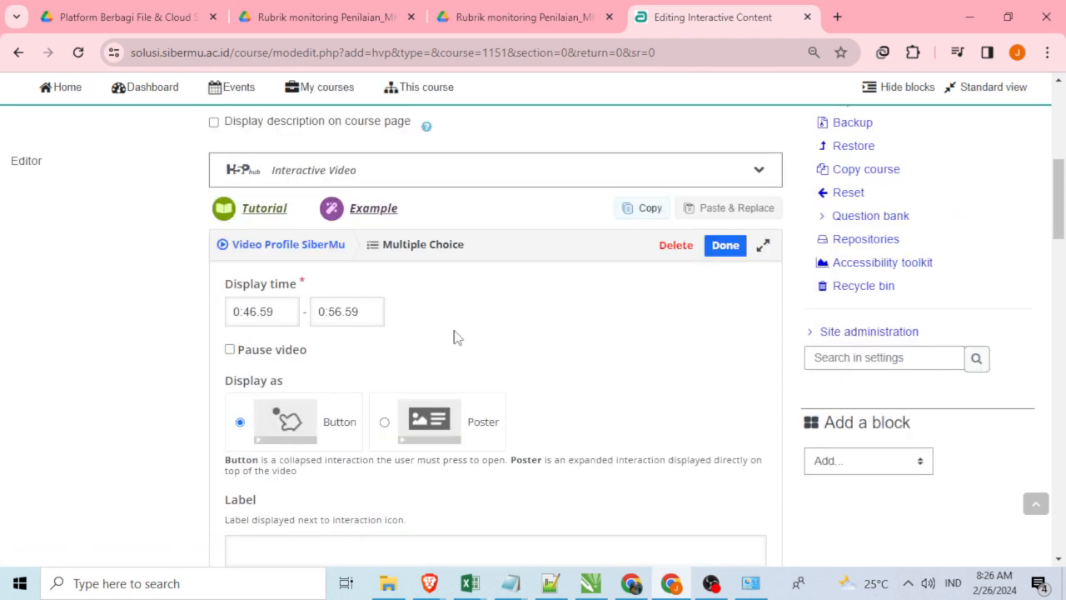
scroll(454, 336, "up", 1)
scroll(455, 329, "down", 1)
left_click_drag(280, 313, 194, 320)
key("ctrl+c")
left_click_drag(377, 312, 240, 311)
key("ctrl+v")
left_click_drag(354, 310, 403, 317)
type("7")
left_click(229, 349)
Compare the Button and Poster display modes and set the Multiple Choice interaction to display as Poster.
scroll(236, 354, "down", 1)
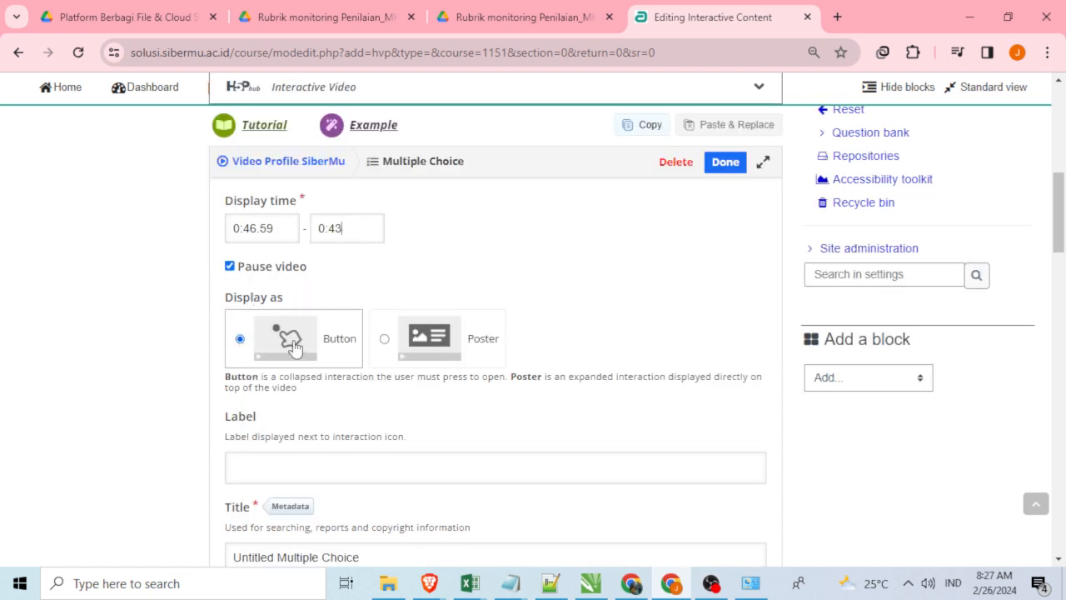
left_click(415, 333)
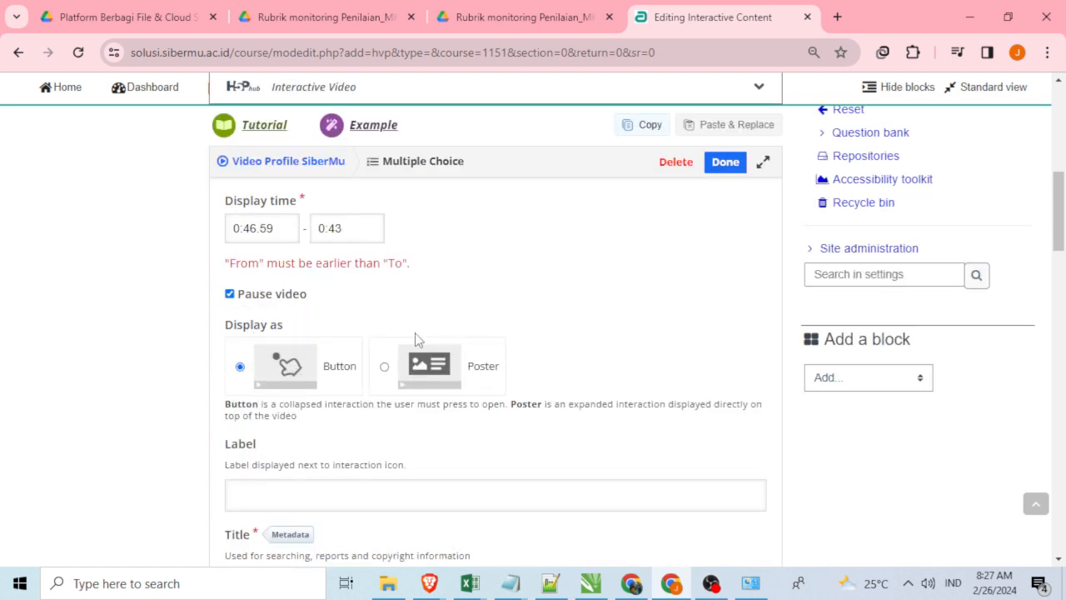
left_click(384, 368)
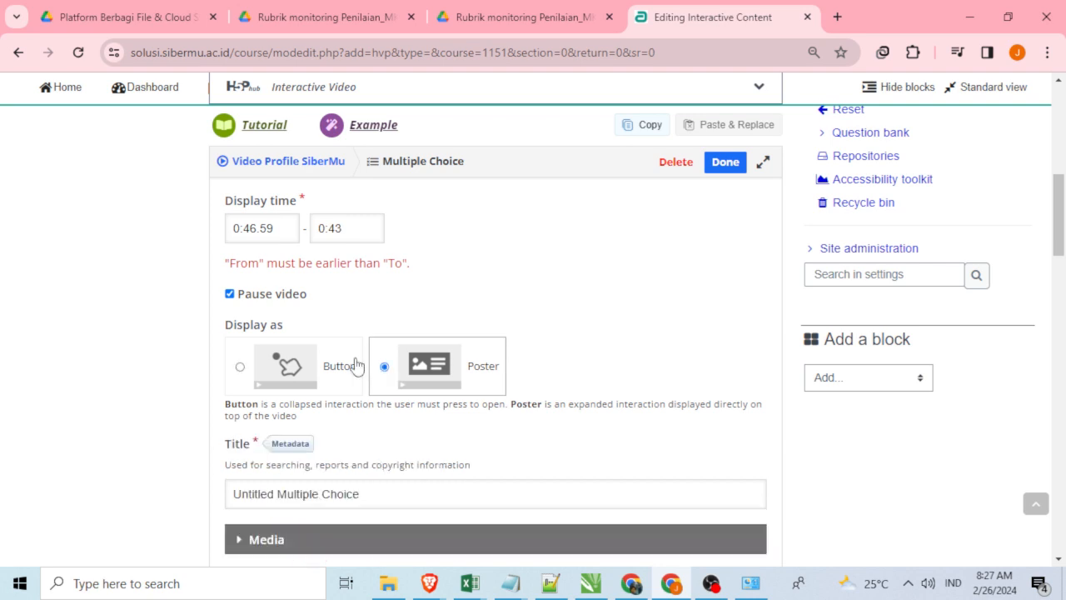
left_click(319, 370)
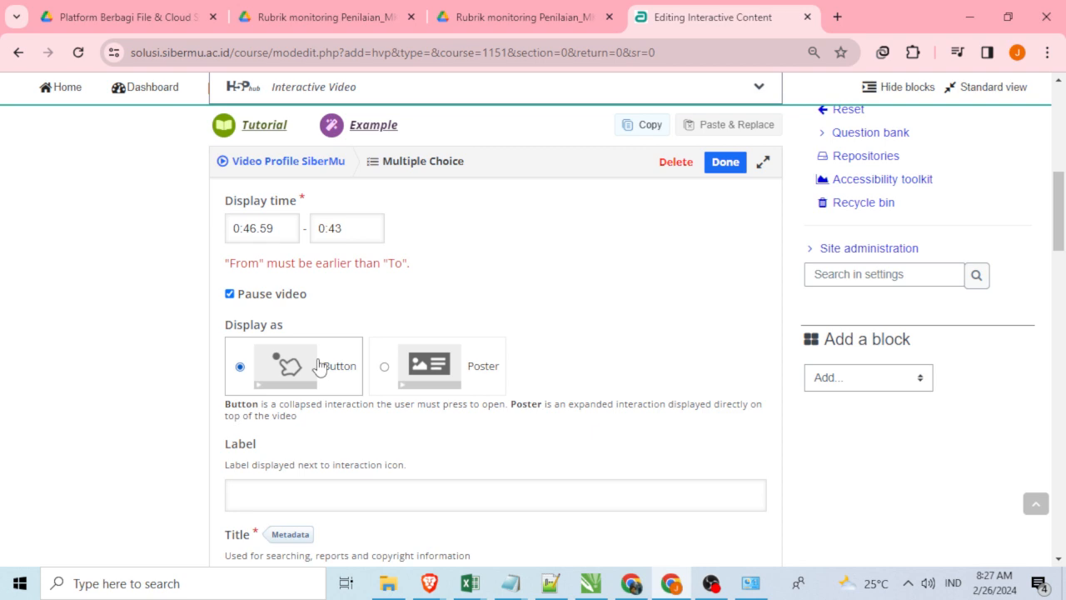
left_click(429, 363)
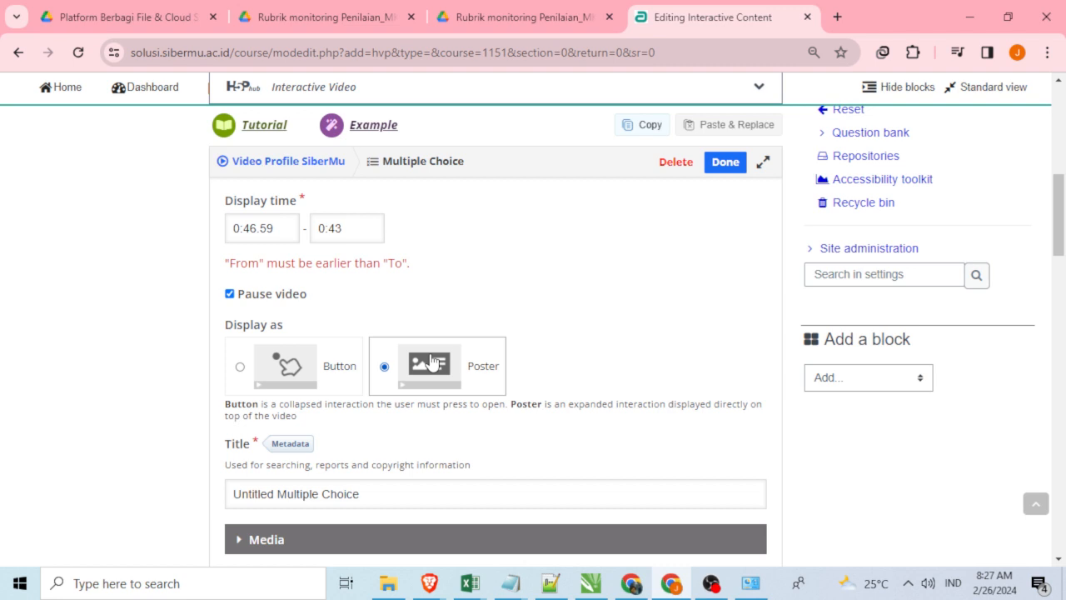
Replace the Multiple Choice interaction's title with "Visi misi sibermu".
scroll(430, 360, "down", 1)
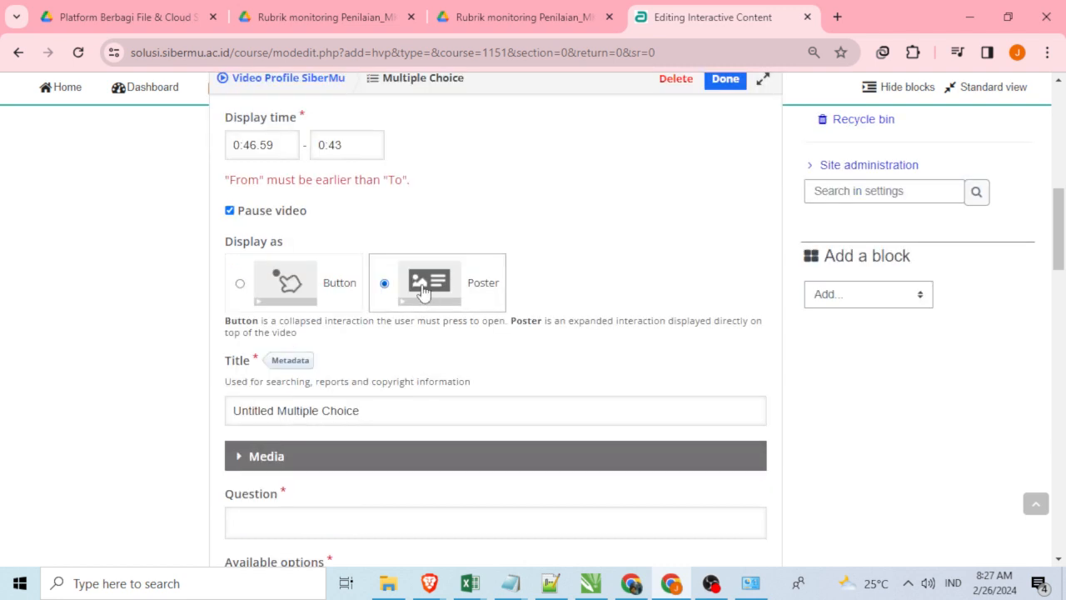
scroll(402, 310, "down", 1)
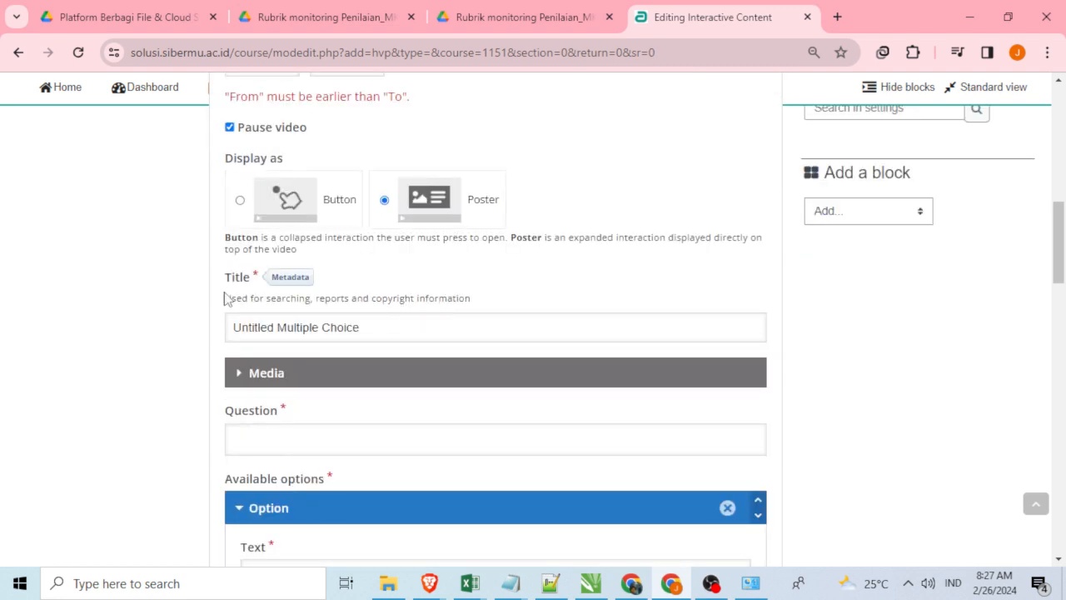
left_click_drag(392, 331, 132, 311)
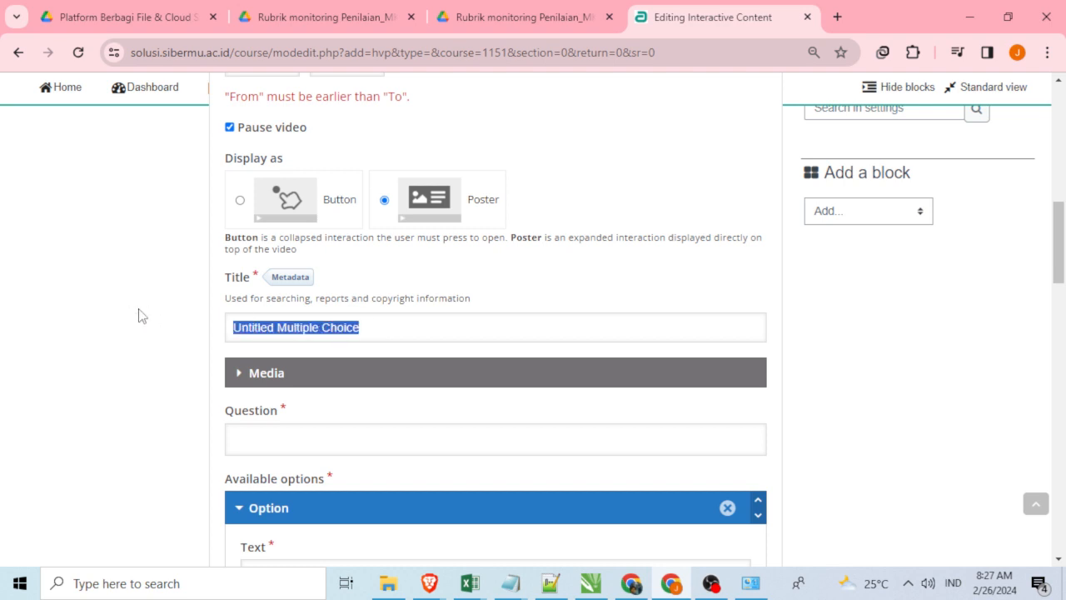
type("Visi")
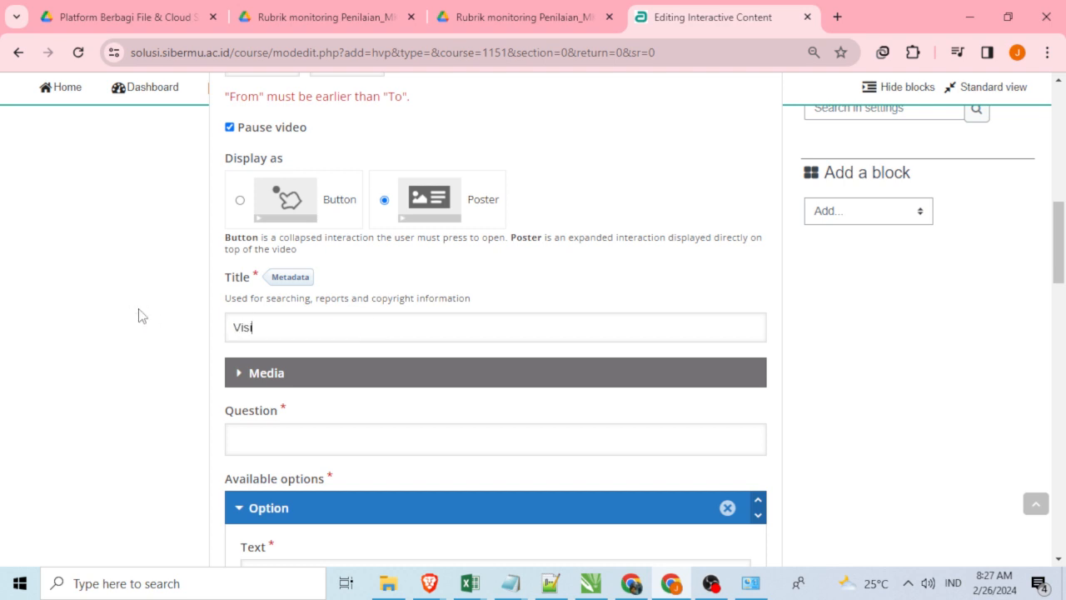
type(" misi sibermu")
Enter "Manakah yang merupakan visi SiberMu" as the question text.
scroll(138, 315, "down", 2)
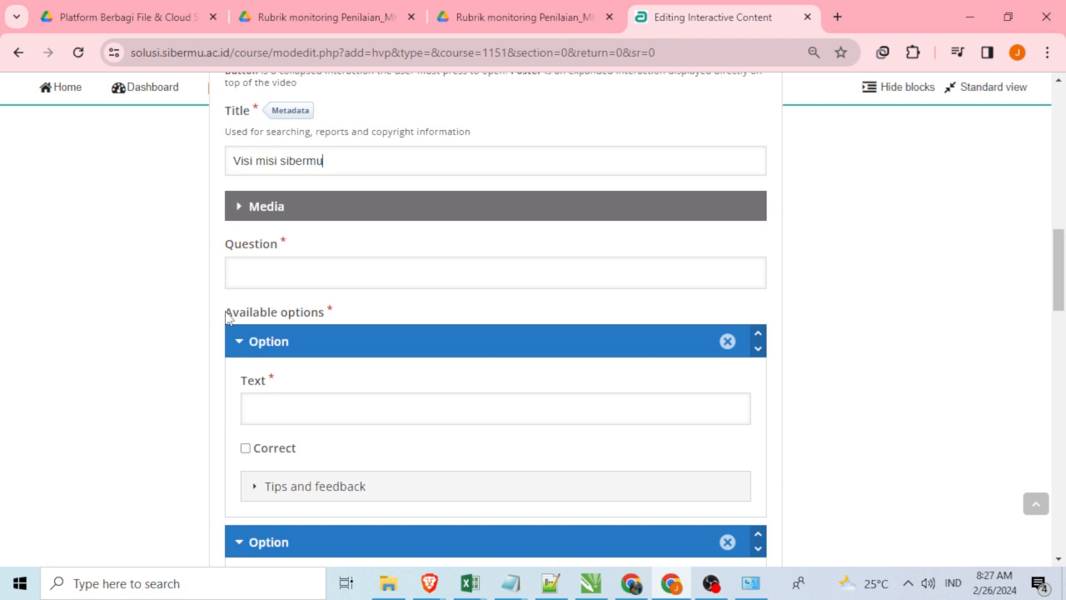
left_click(268, 273)
scroll(324, 364, "down", 1)
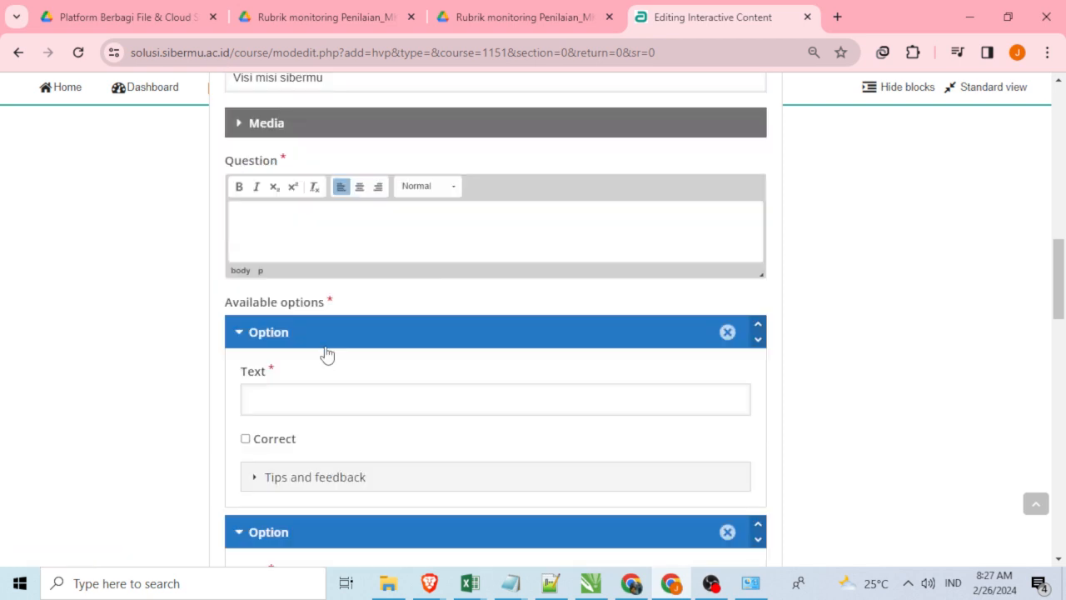
type("Manakah yang merupakan visi SiberMu")
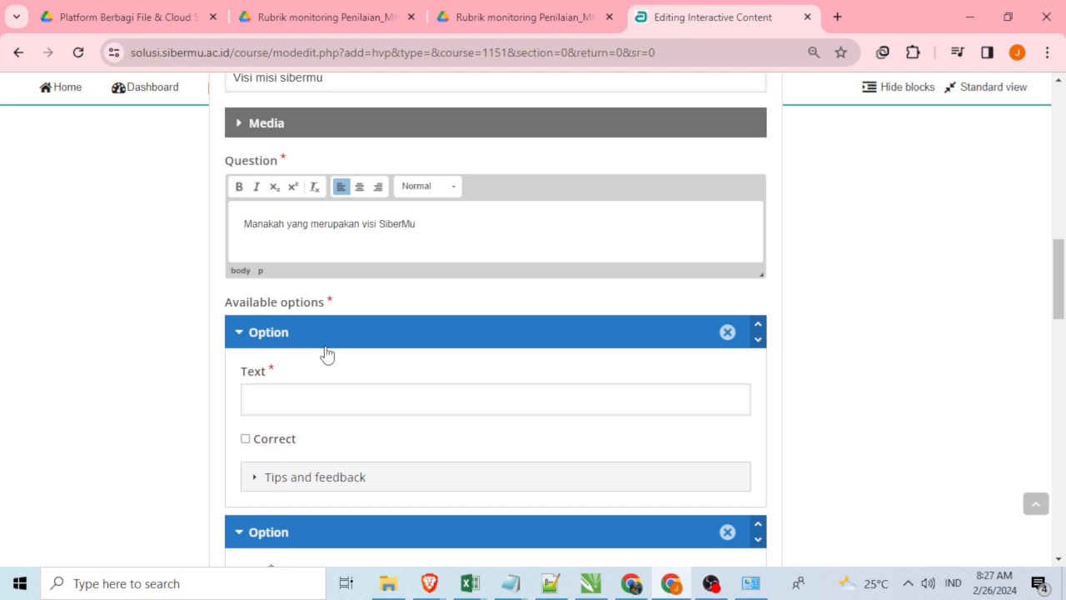
Enter "Menjadi univ PJJ terkemuka" as the text of the question's first answer option.
scroll(325, 354, "down", 1)
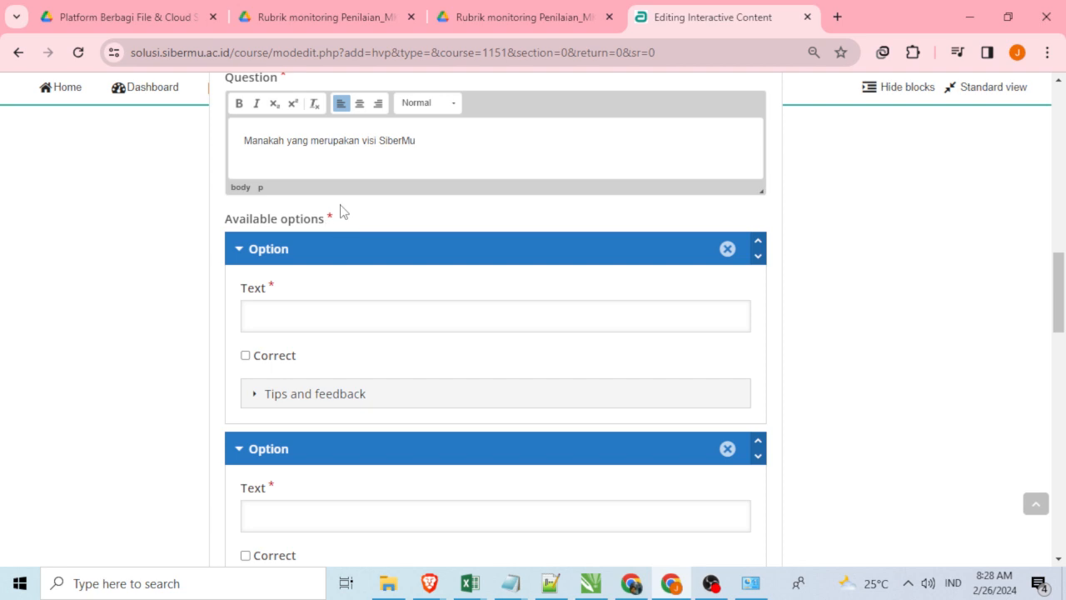
left_click(292, 314)
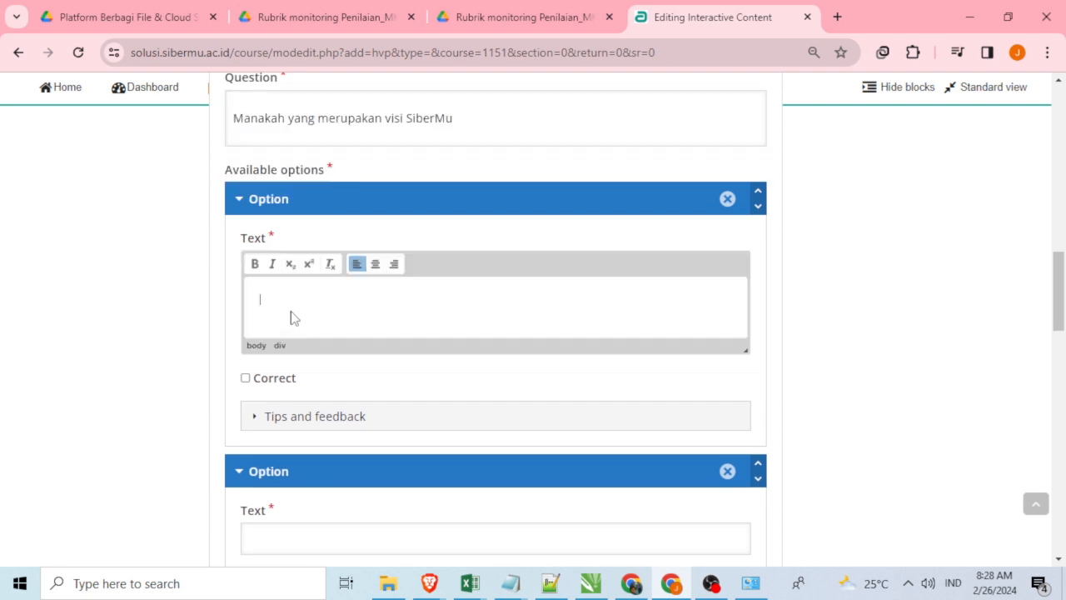
scroll(289, 302, "down", 2)
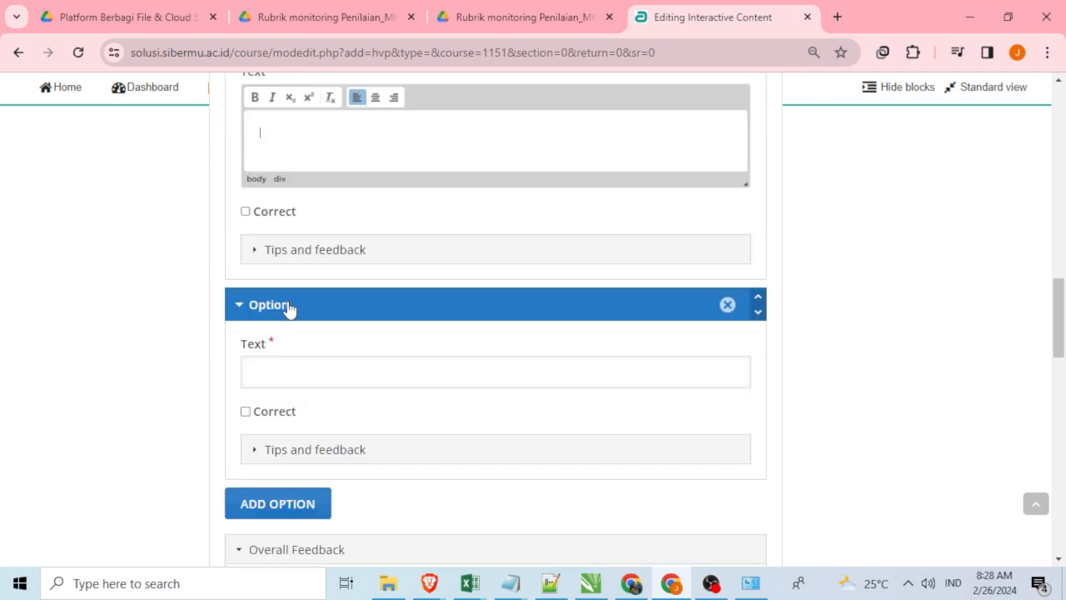
scroll(290, 309, "up", 2)
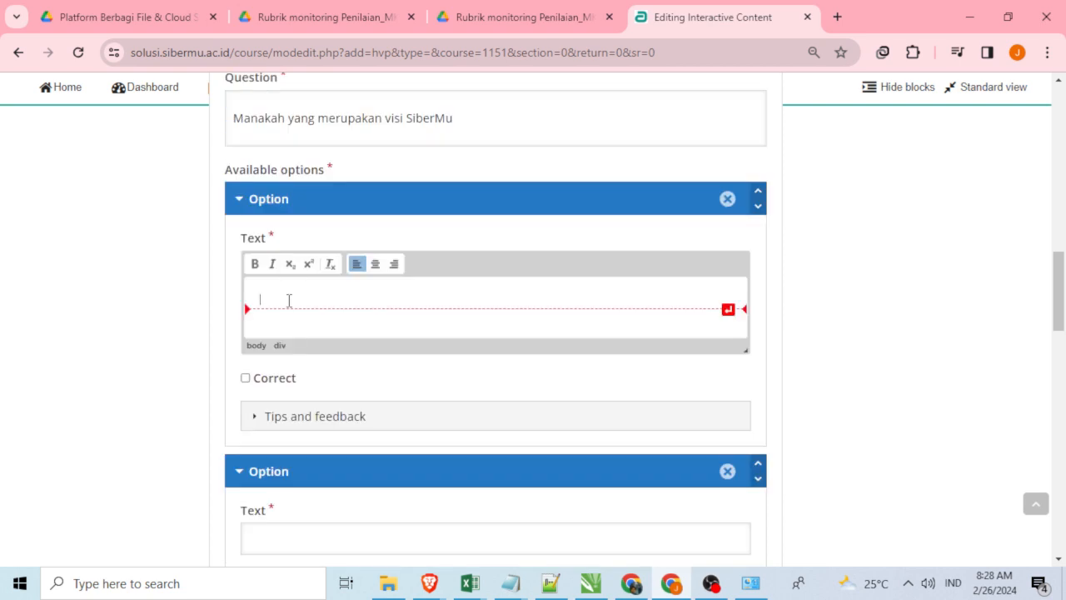
scroll(289, 302, "down", 5)
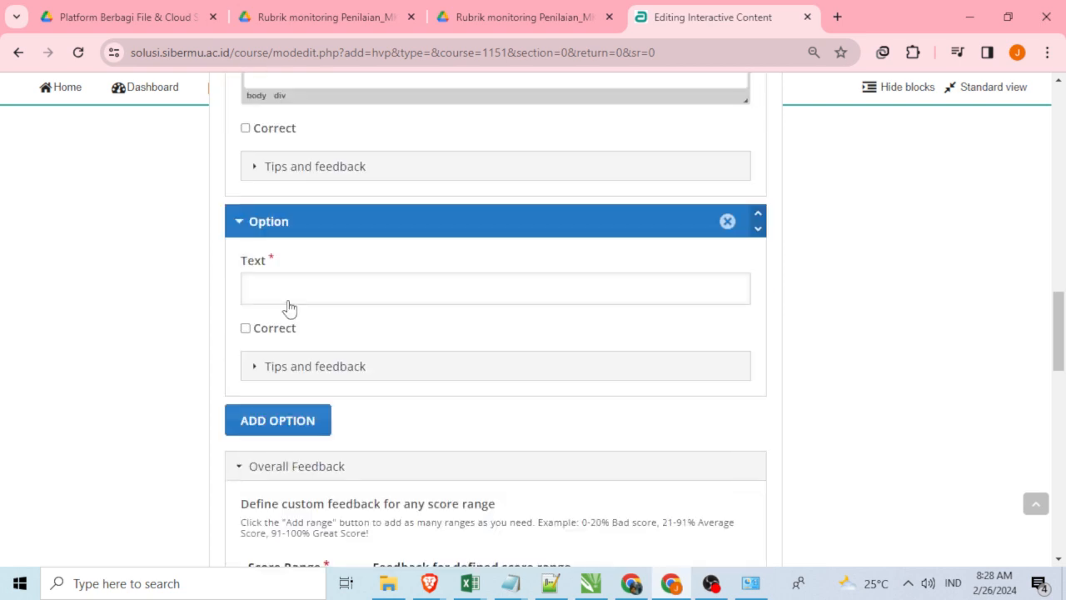
scroll(289, 305, "up", 4)
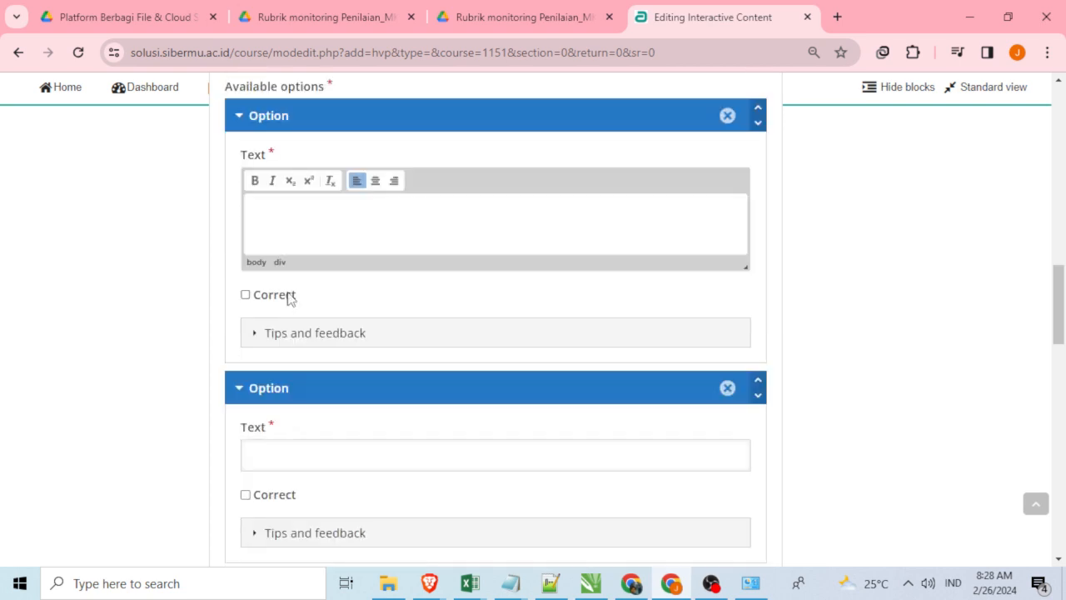
left_click(267, 153)
scroll(316, 181, "up", 2)
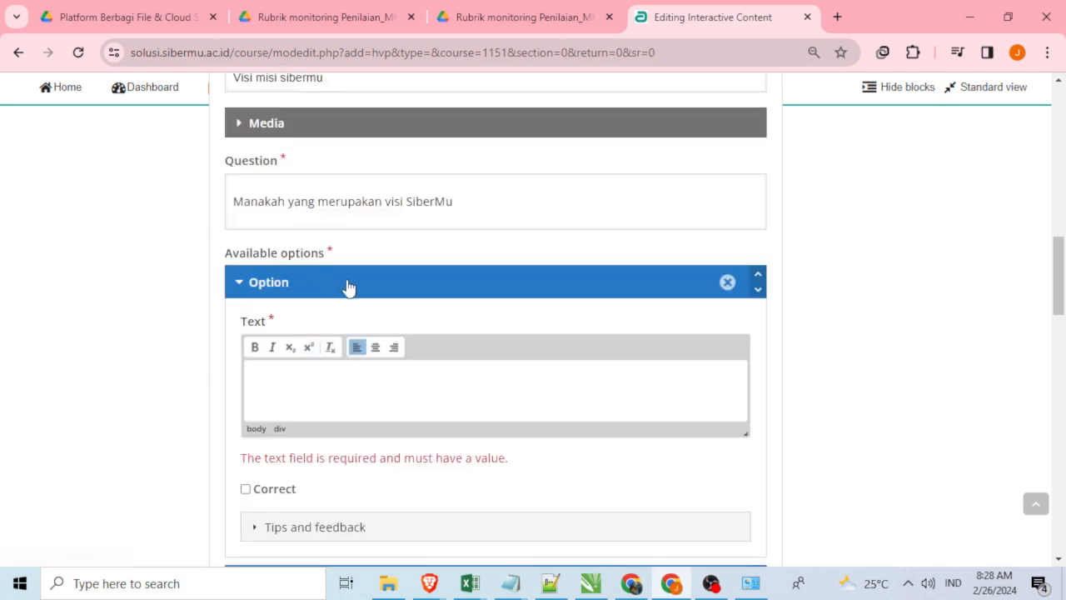
scroll(391, 280, "down", 2)
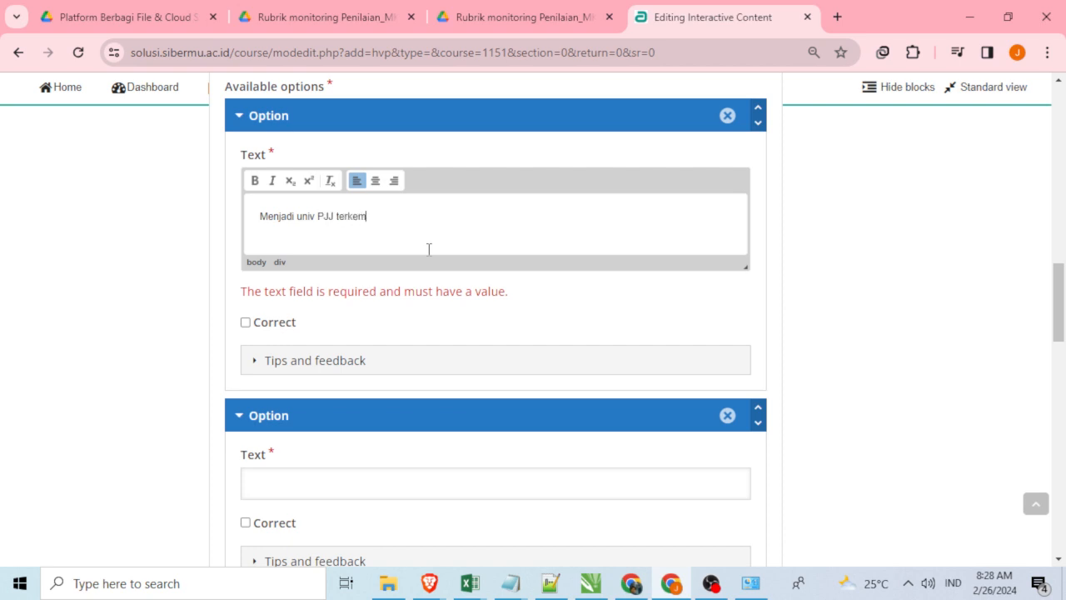
scroll(429, 249, "down", 3)
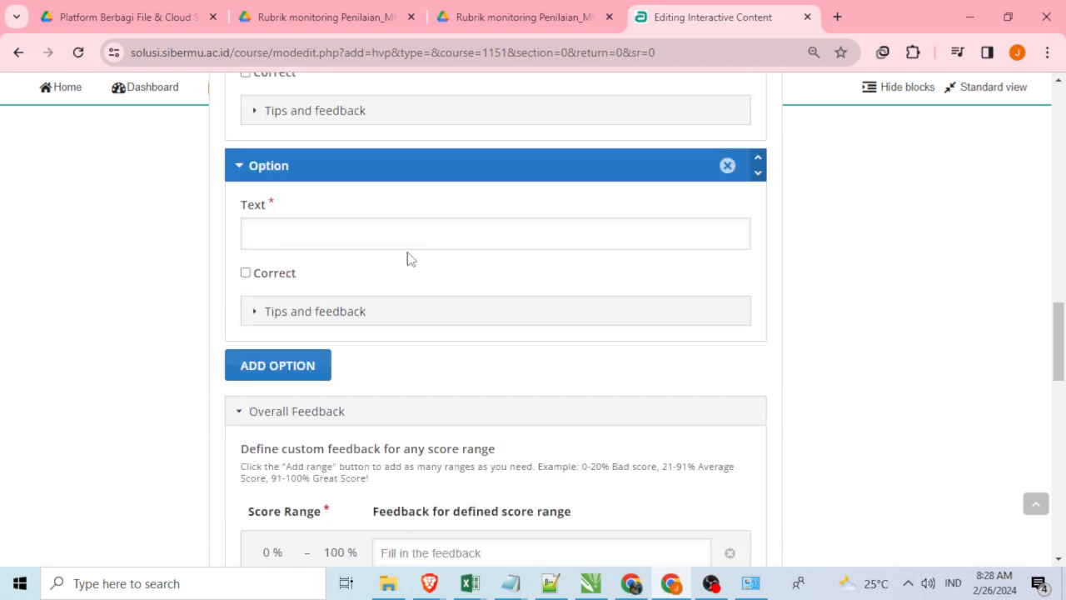
Enter "xxxxxxxxxxxxxx" as the text of the second answer option.
scroll(407, 256, "up", 2)
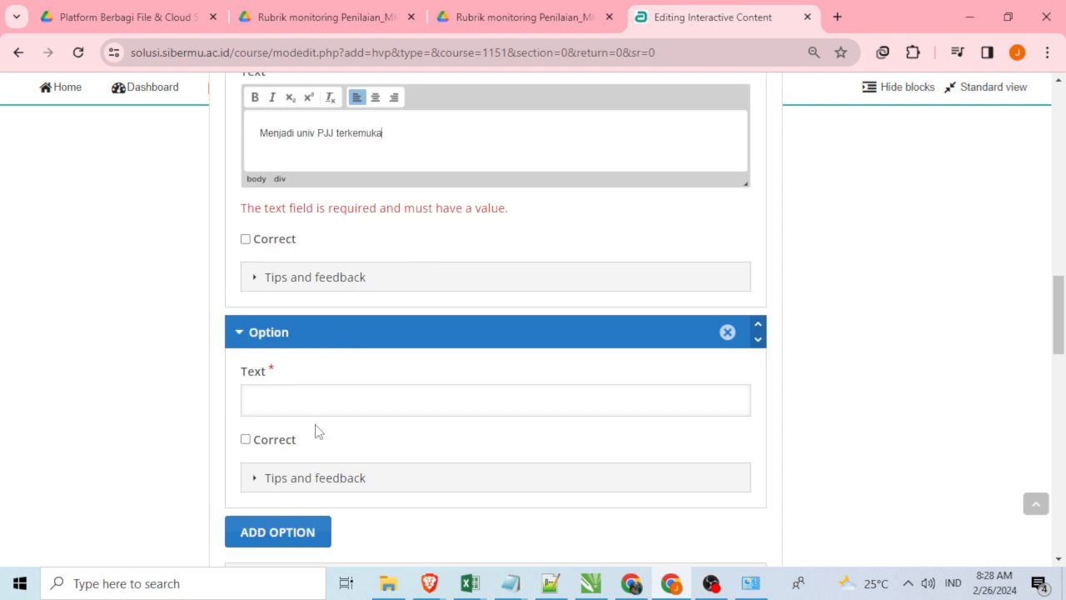
left_click(320, 400)
type("xxxxxxxxxxxxxx")
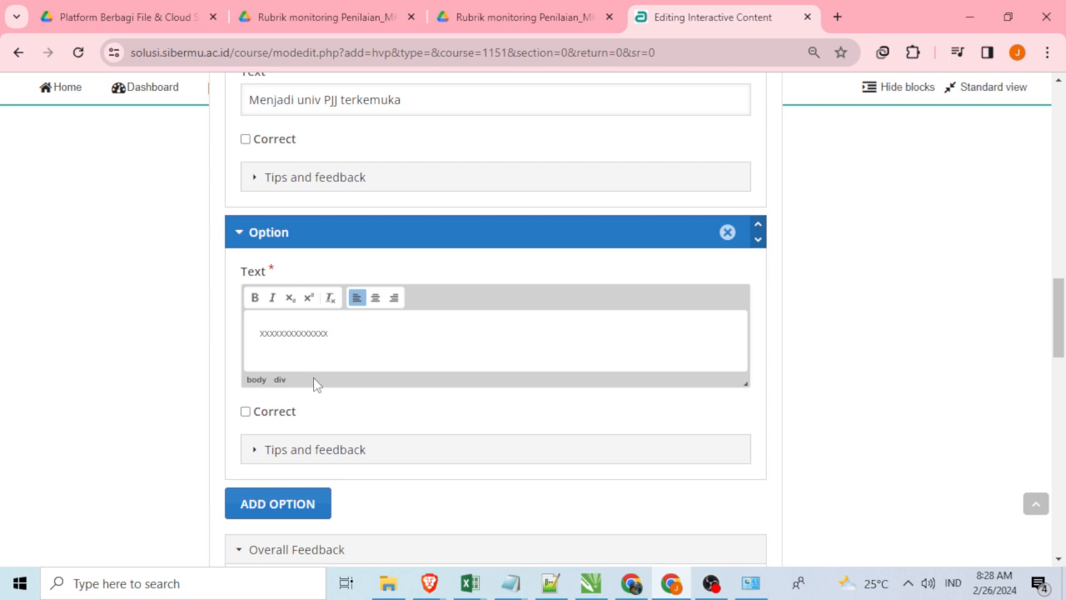
Add a third answer option with a row of repeated "y" characters as its placeholder text.
left_click(284, 511)
scroll(367, 489, "down", 2)
left_click(294, 406)
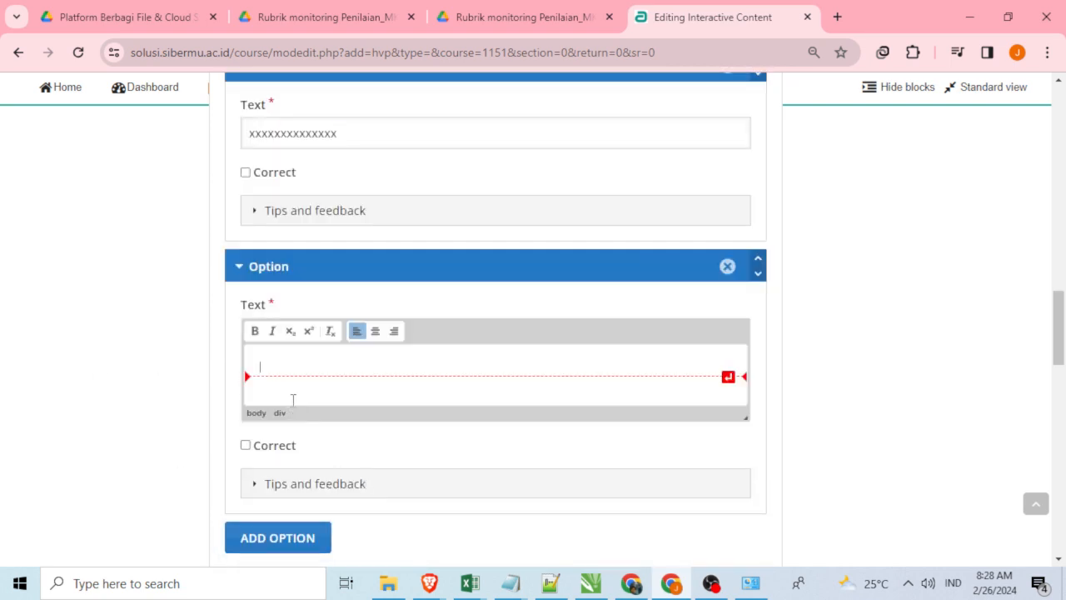
type("yyyyyyyyyyyyyyyyyyyyyy")
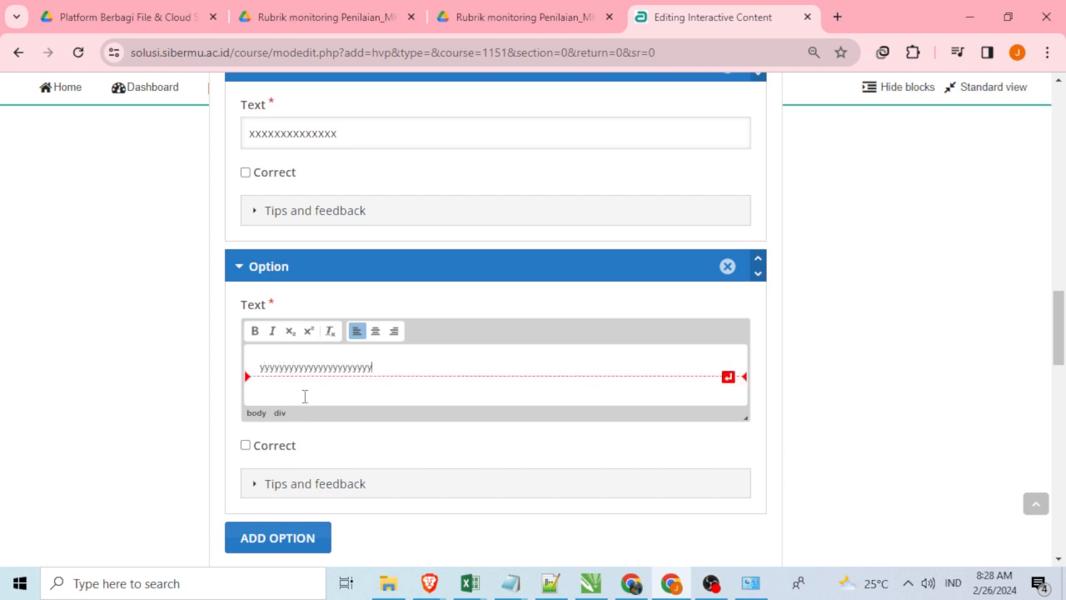
Mark "Menjadi univ PJJ terkemuka" as the correct answer and finish editing the Multiple Choice interaction.
scroll(319, 393, "up", 5)
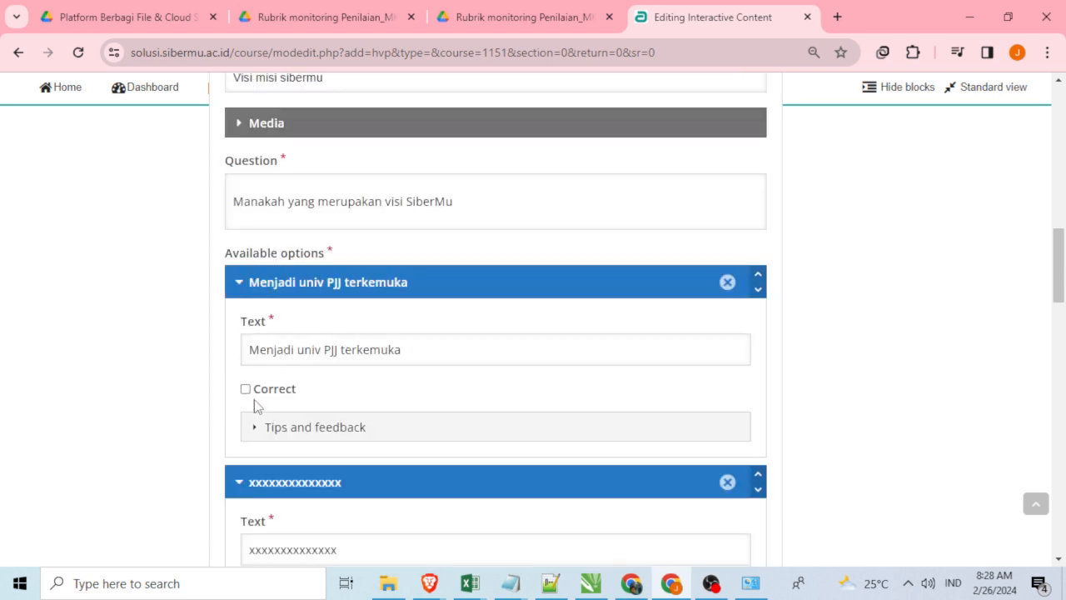
left_click(246, 390)
scroll(69, 379, "up", 6)
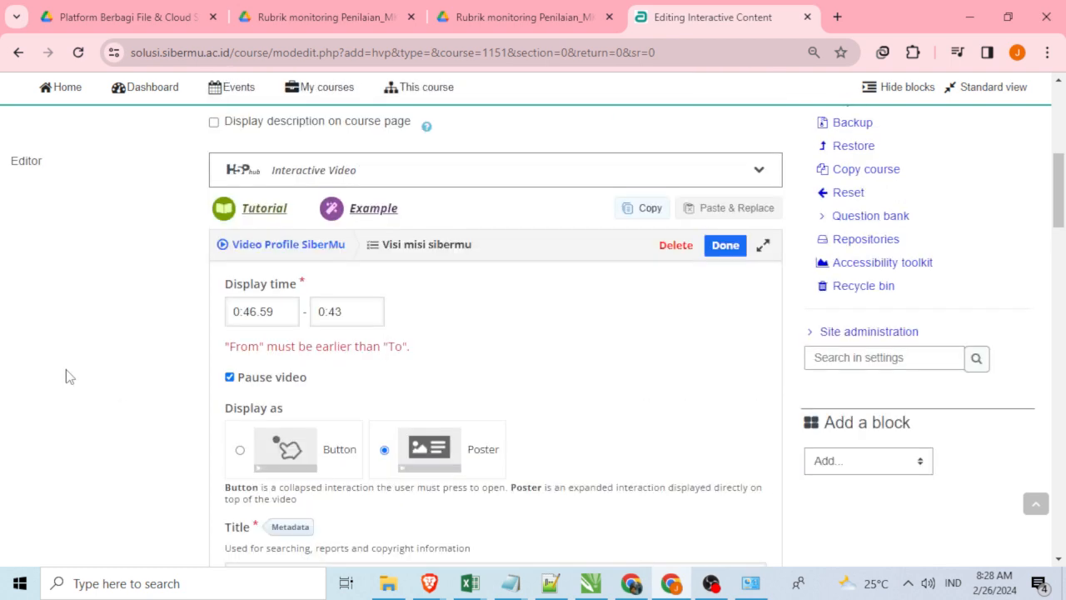
scroll(69, 375, "up", 1)
scroll(69, 375, "down", 5)
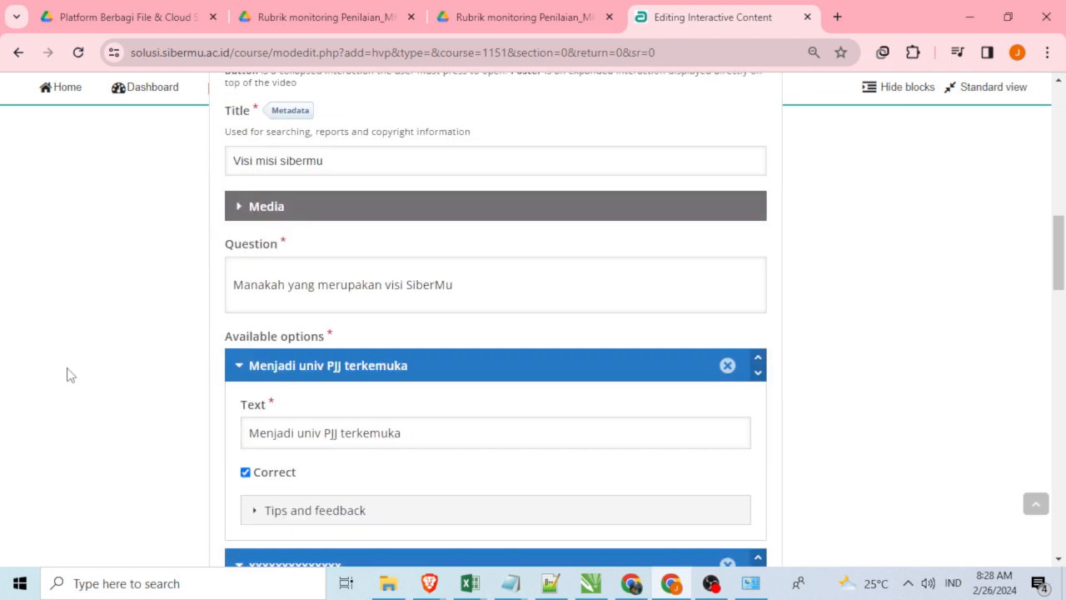
scroll(69, 375, "down", 8)
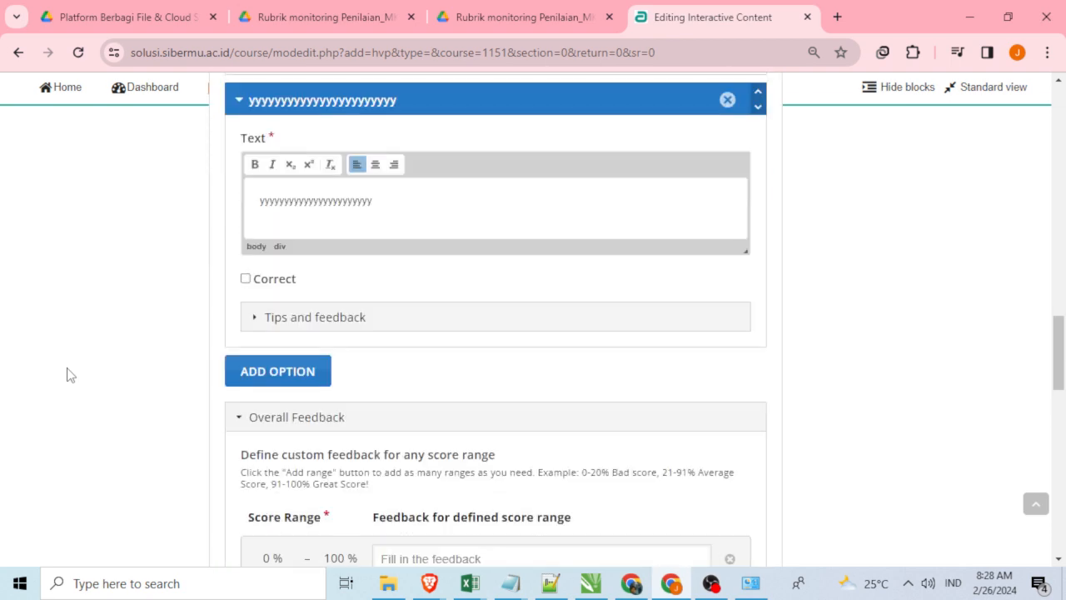
scroll(186, 361, "down", 2)
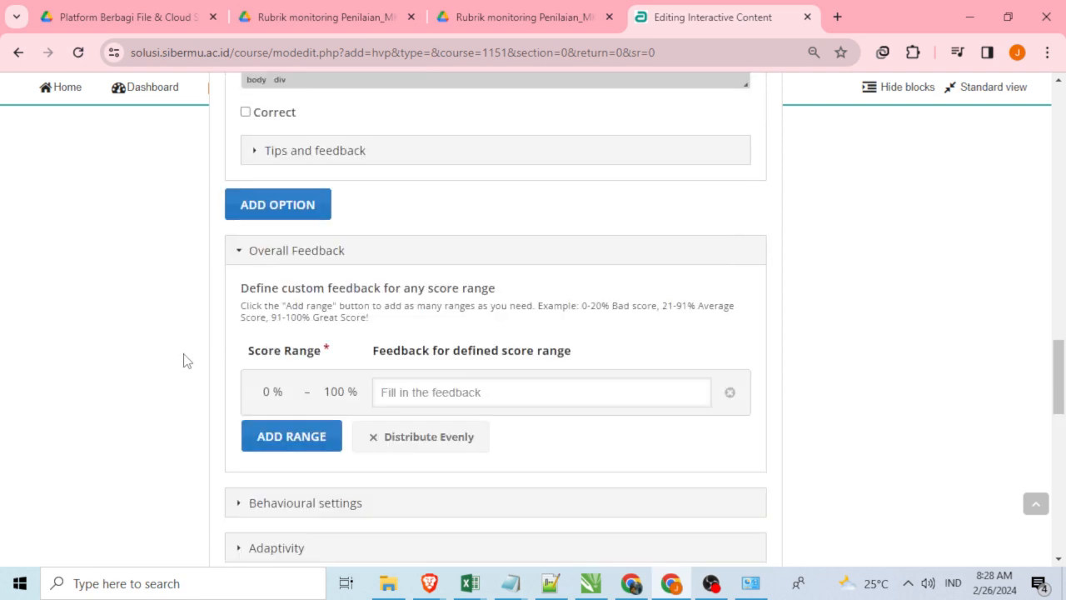
scroll(186, 361, "down", 2)
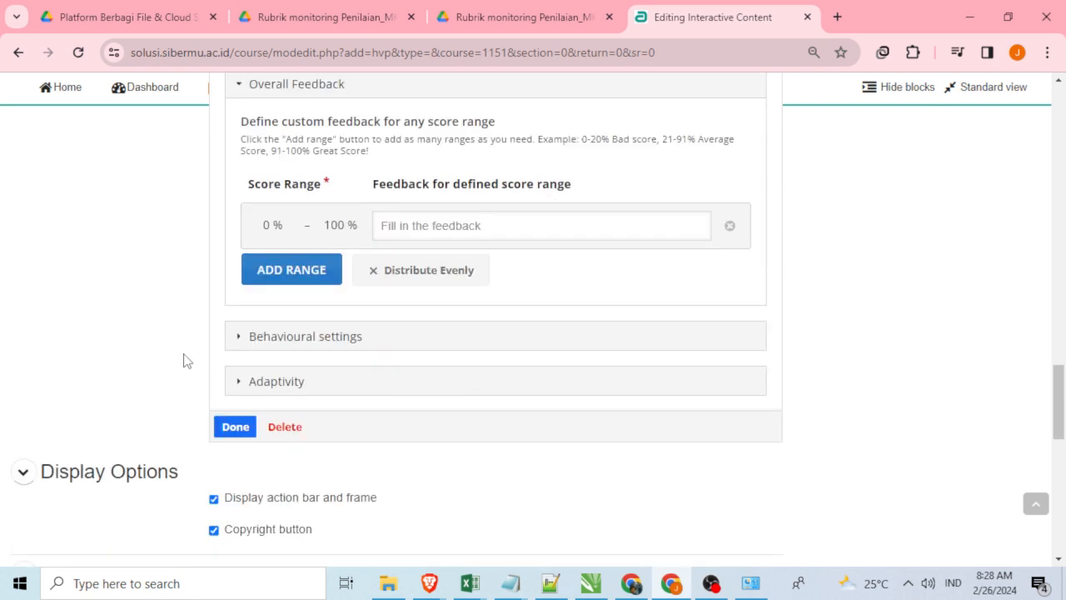
scroll(186, 361, "down", 3)
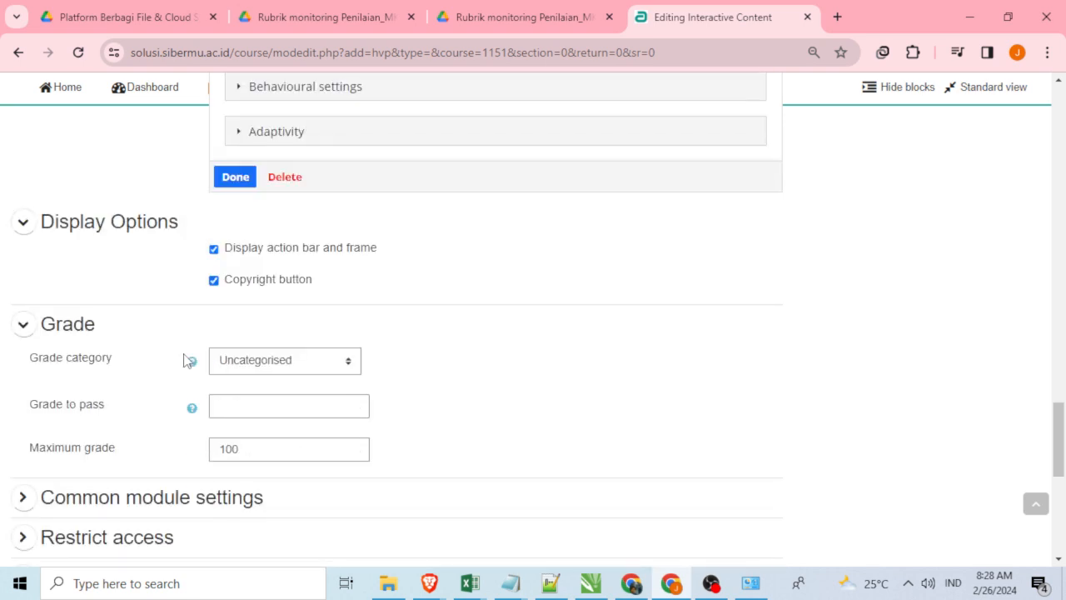
scroll(187, 361, "down", 1)
scroll(187, 361, "up", 3)
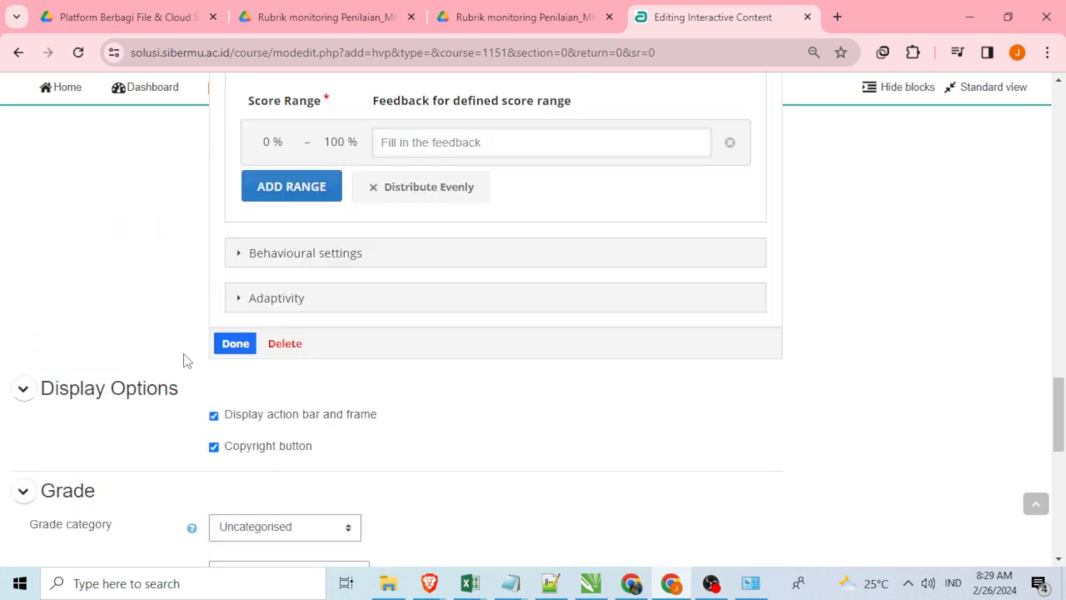
left_click(236, 343)
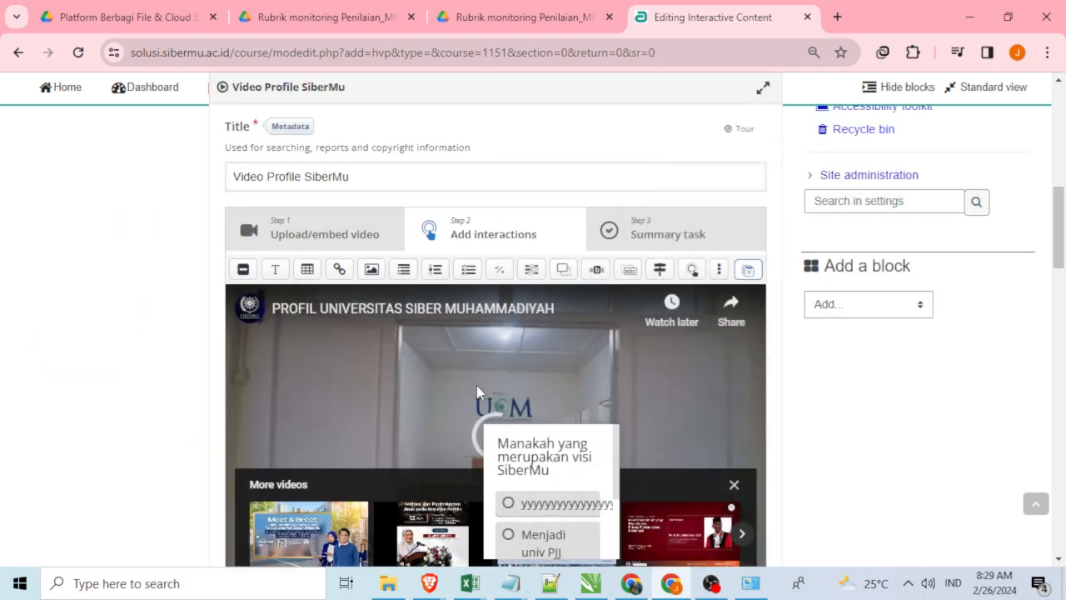
Move and enlarge the question poster over the middle of the video so that all three answers and the Check button fit.
scroll(477, 385, "down", 2)
left_click_drag(550, 317, 422, 250)
left_click_drag(488, 259, 676, 261)
left_click_drag(518, 312, 470, 365)
left_click_drag(483, 242, 510, 282)
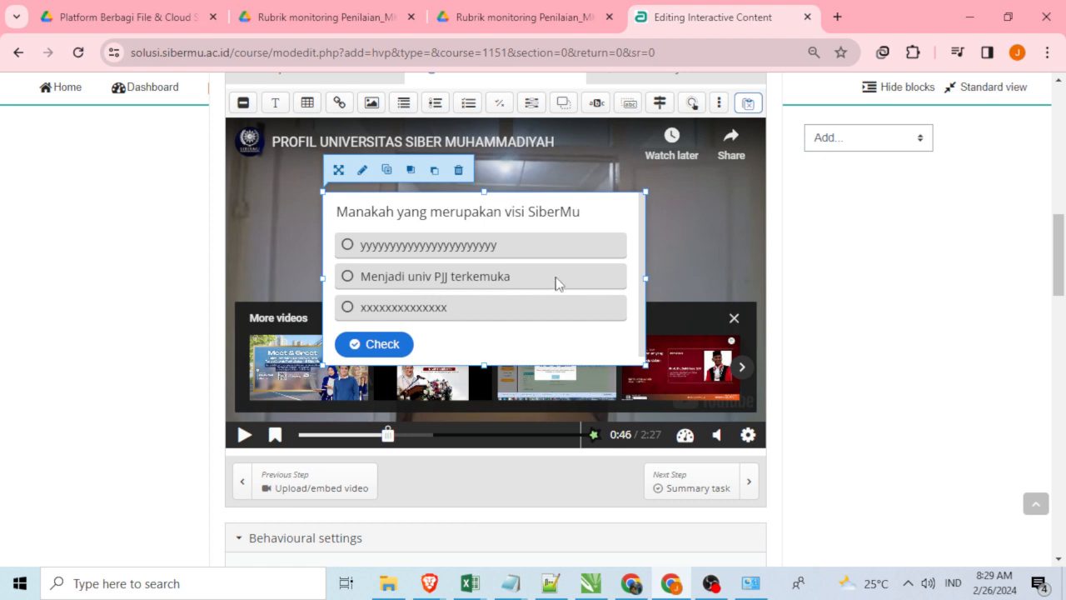
Play the video for a moment from the question poster at 0:46 and pause it again.
scroll(572, 304, "up", 1)
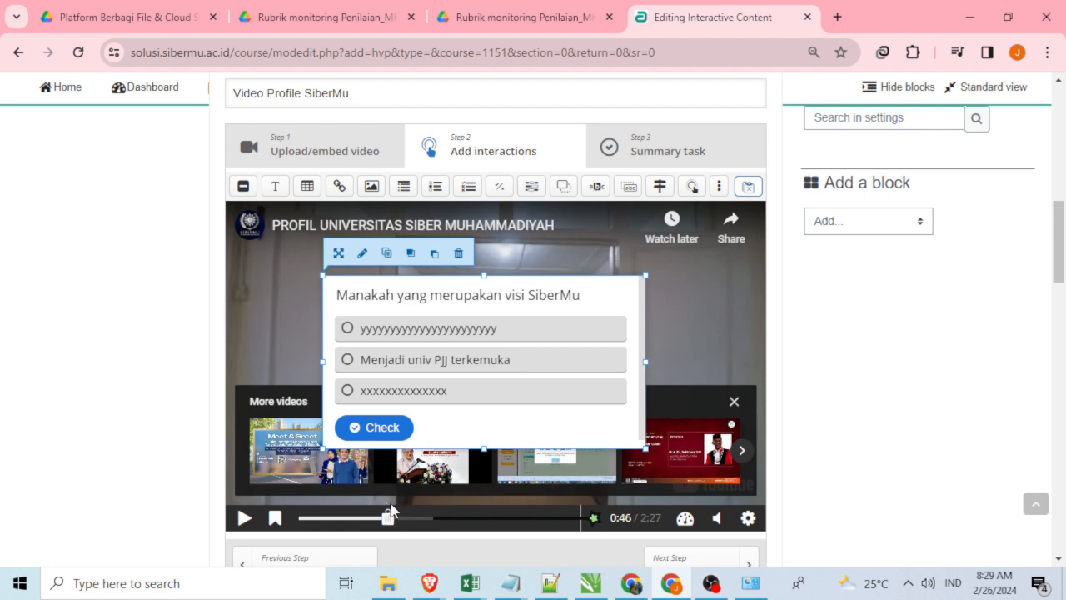
left_click(244, 519)
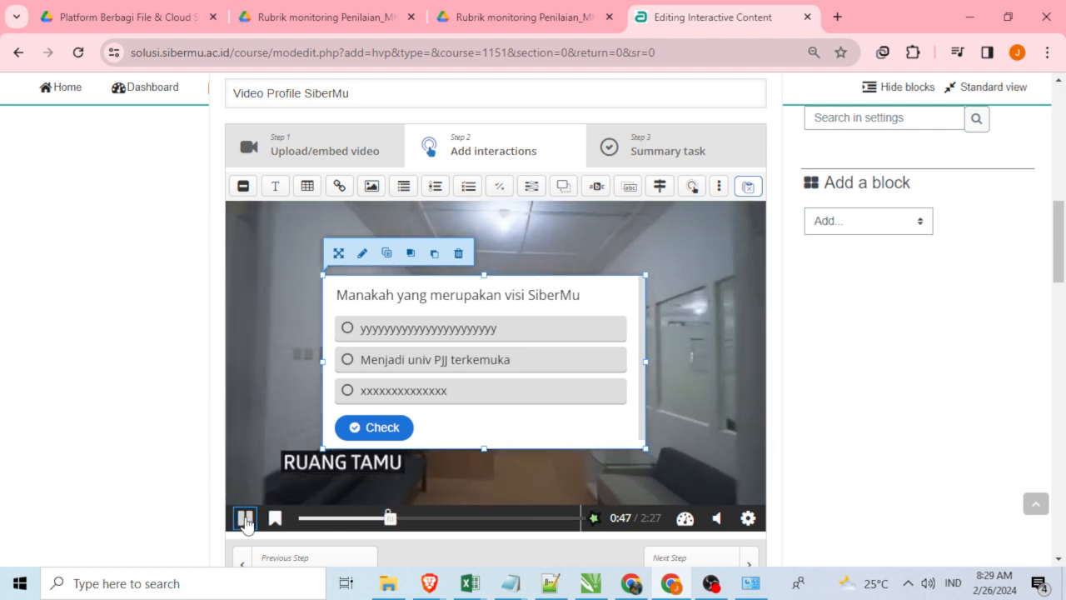
left_click(244, 519)
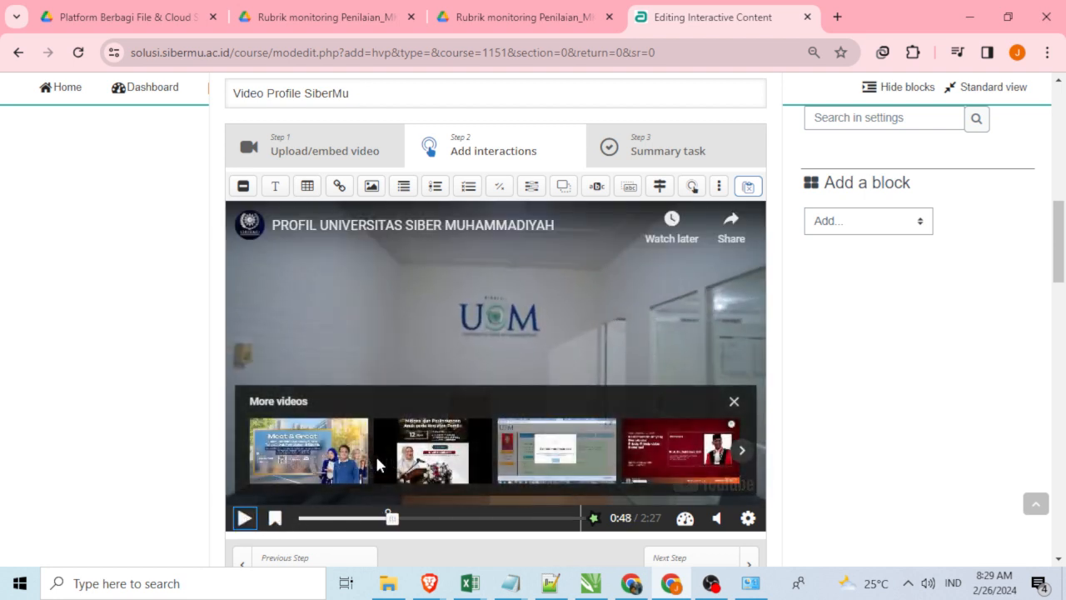
Move the video's playhead to 1:36 and insert a True/False Question interaction there.
scroll(379, 464, "down", 2)
scroll(397, 400, "up", 1)
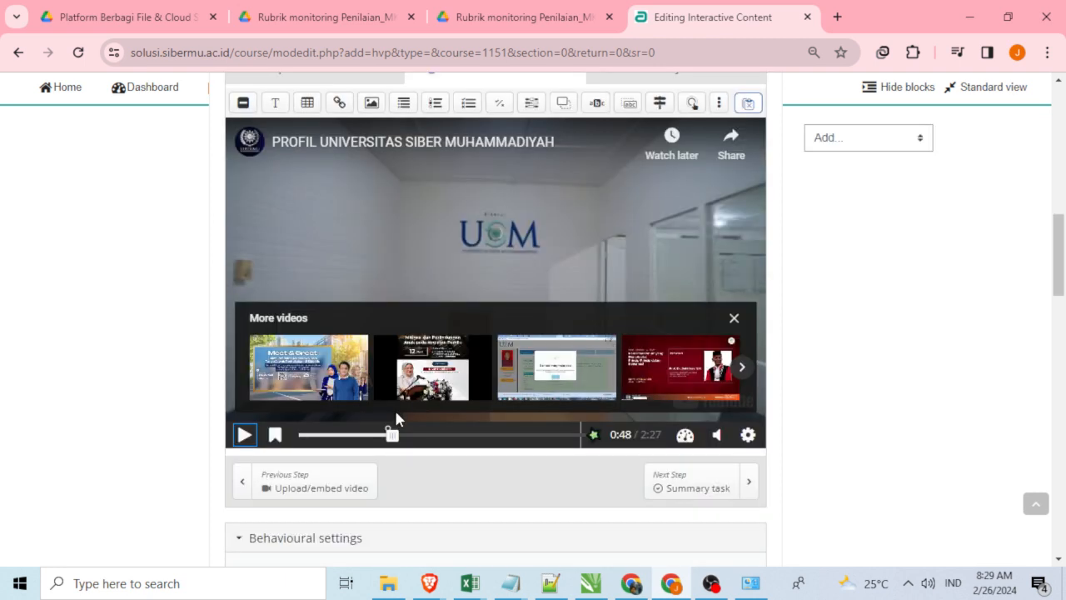
left_click_drag(393, 435, 485, 437)
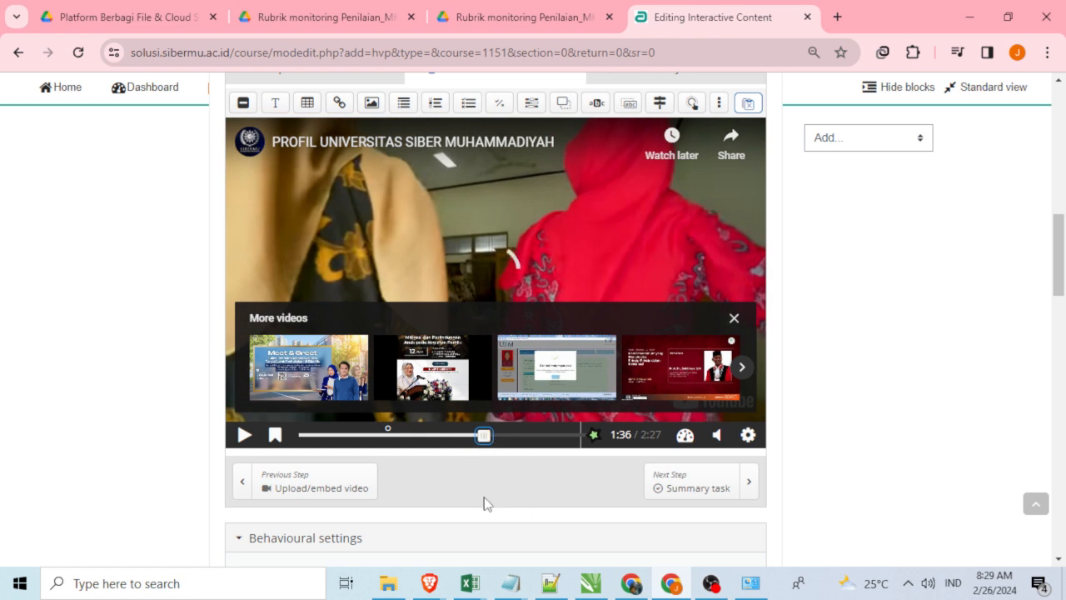
scroll(485, 499, "up", 2)
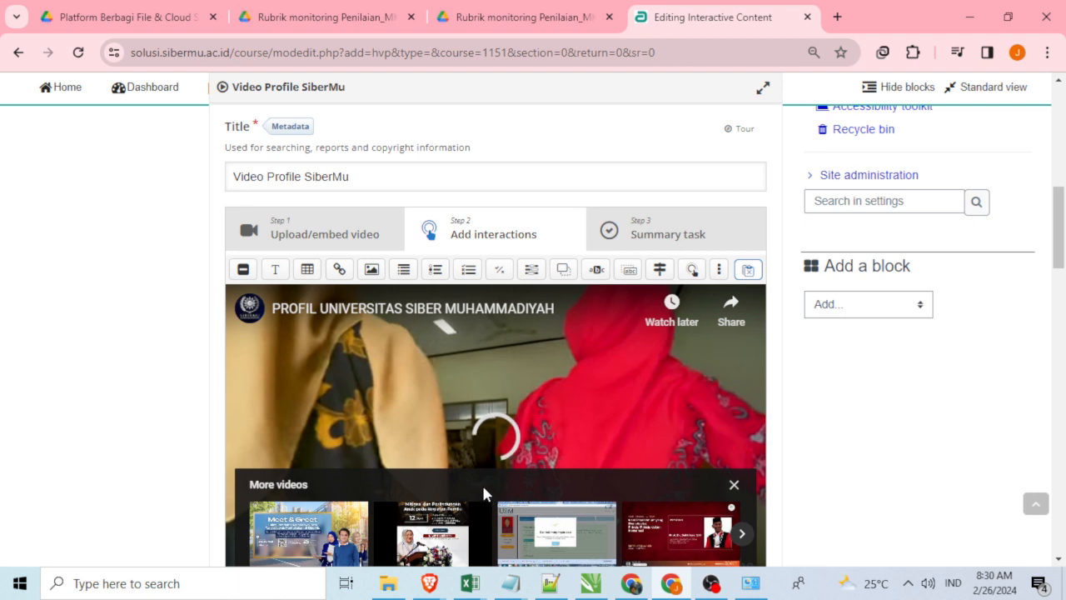
left_click(501, 270)
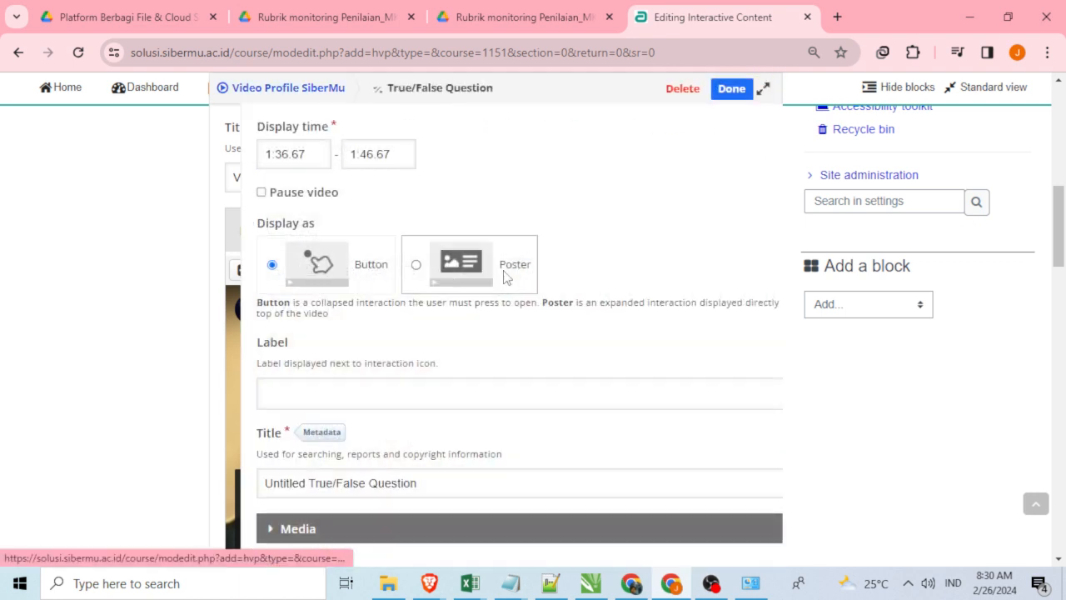
scroll(391, 241, "up", 2)
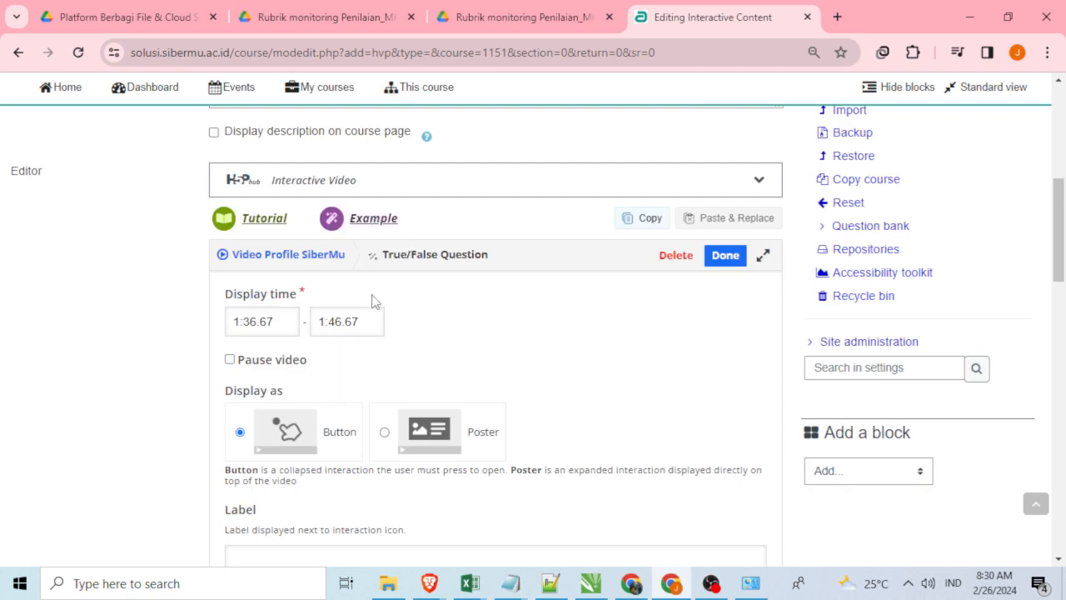
Copy the True/False Question's display start time of 1:36.67 into its end time.
scroll(391, 374, "down", 1)
scroll(390, 374, "up", 1)
left_click_drag(282, 318, 204, 316)
key("ctrl+c")
left_click_drag(362, 322, 289, 319)
key("ctrl+v")
Set the True/False Question's display end time to 1:37 and enable pausing the video.
left_click_drag(363, 321, 329, 324)
type("940")
left_click(230, 359)
left_click_drag(345, 322, 330, 323)
type("37")
left_click(230, 360)
left_click(236, 360)
left_click(236, 360)
double_click(340, 322)
left_click(230, 360)
Set the True/False Question to display as Poster and replace its title with "Status mahasiswa".
left_click(383, 433)
scroll(367, 448, "down", 2)
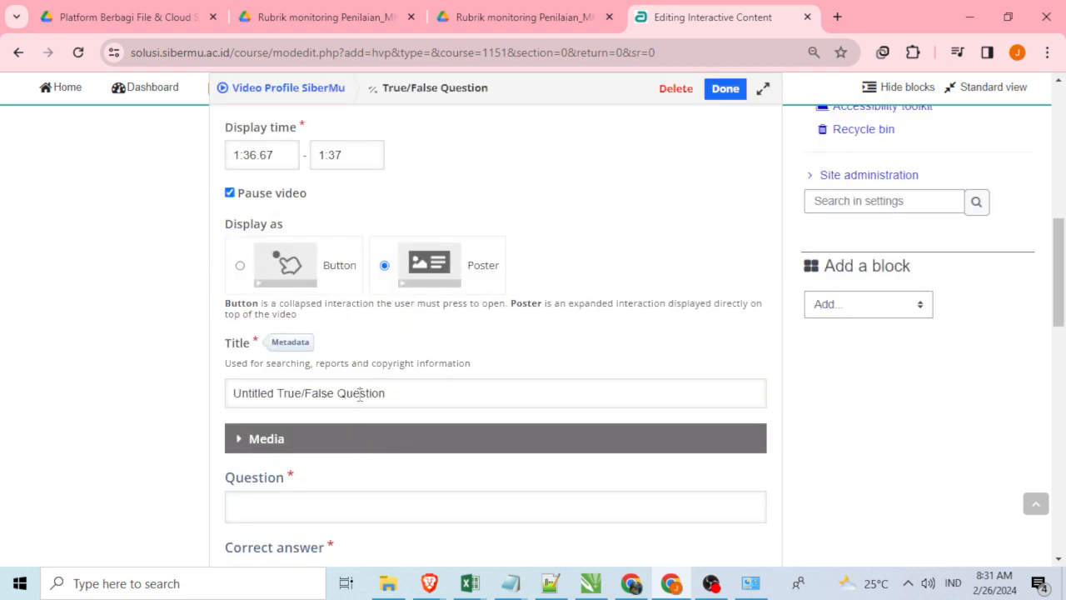
left_click_drag(409, 395, 155, 383)
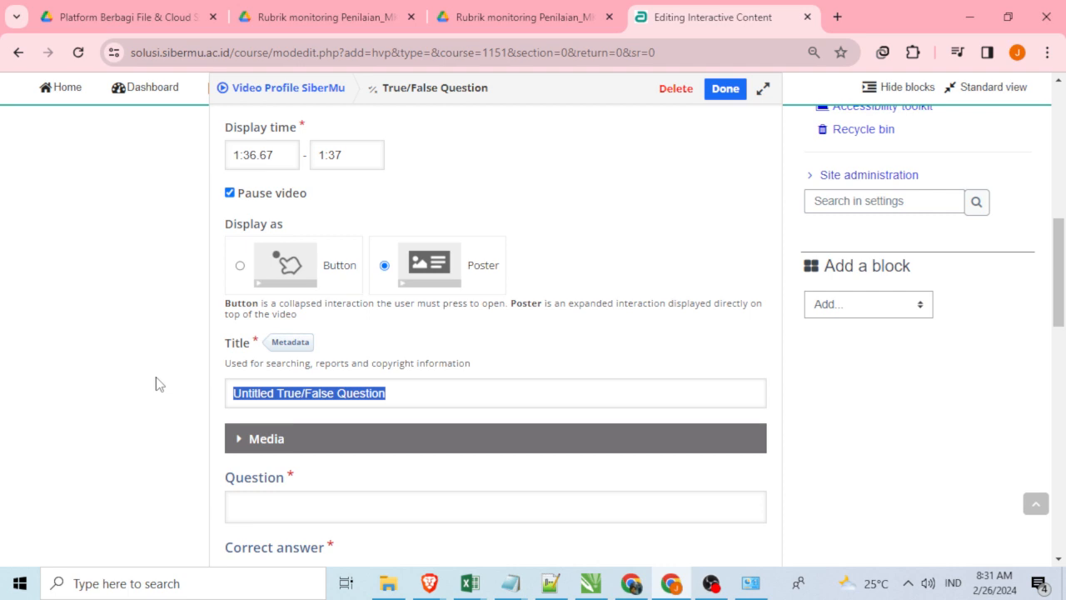
type("St")
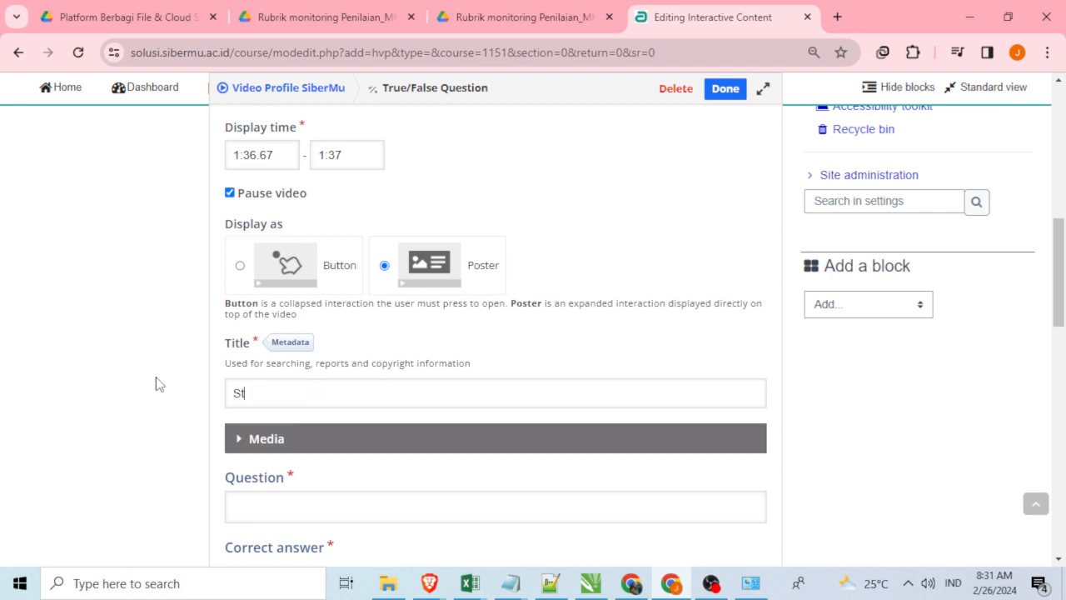
type("atus mahasiswa")
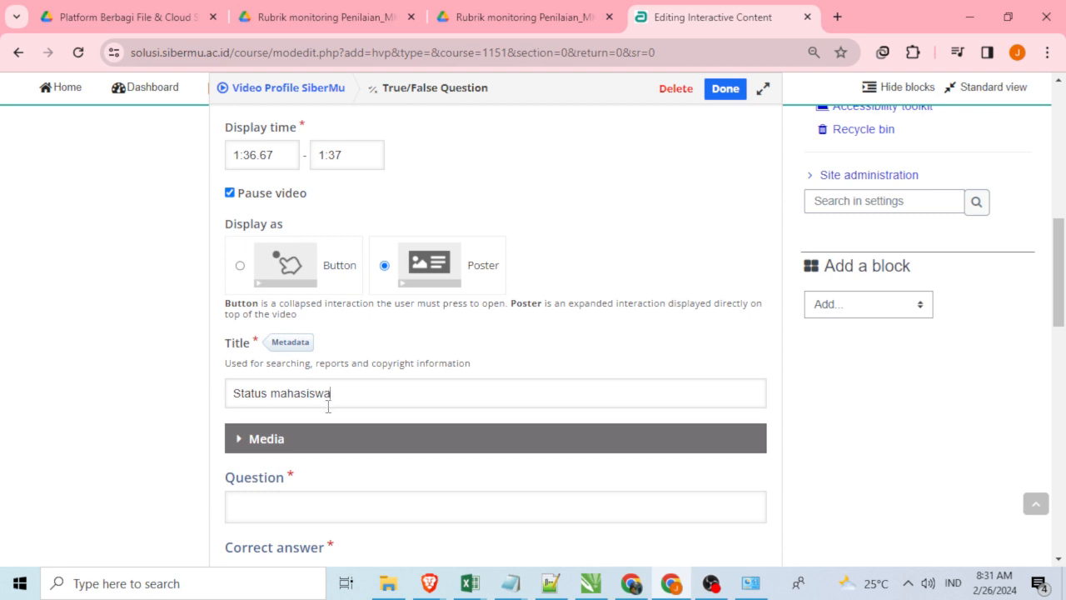
Enter "Apakah anda masih di depan layar komputer/Smartphone?" as the True/False Question's question text.
scroll(329, 399, "down", 3)
left_click(292, 252)
type("Apakah anda masih")
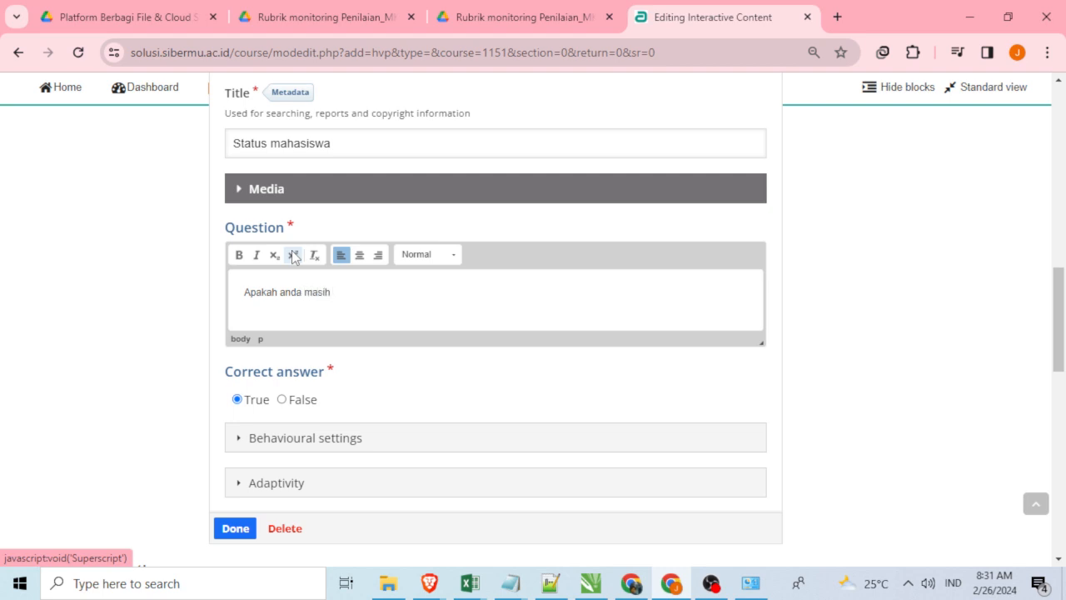
type(" di layar")
type("depan")
type(" layar")
type(" komputer")
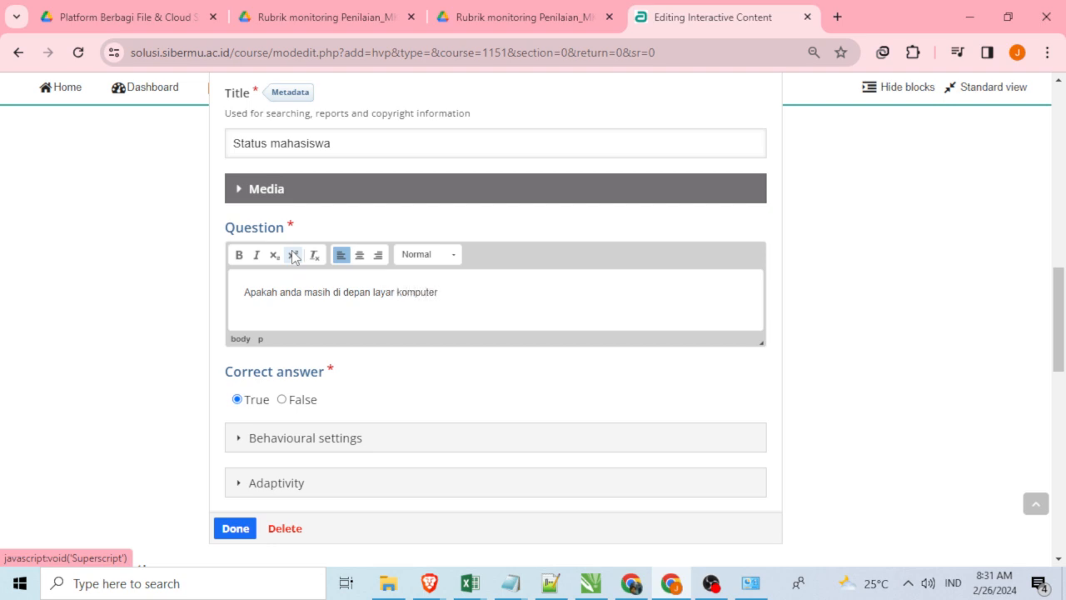
type("/HP")
type("Smartphone?")
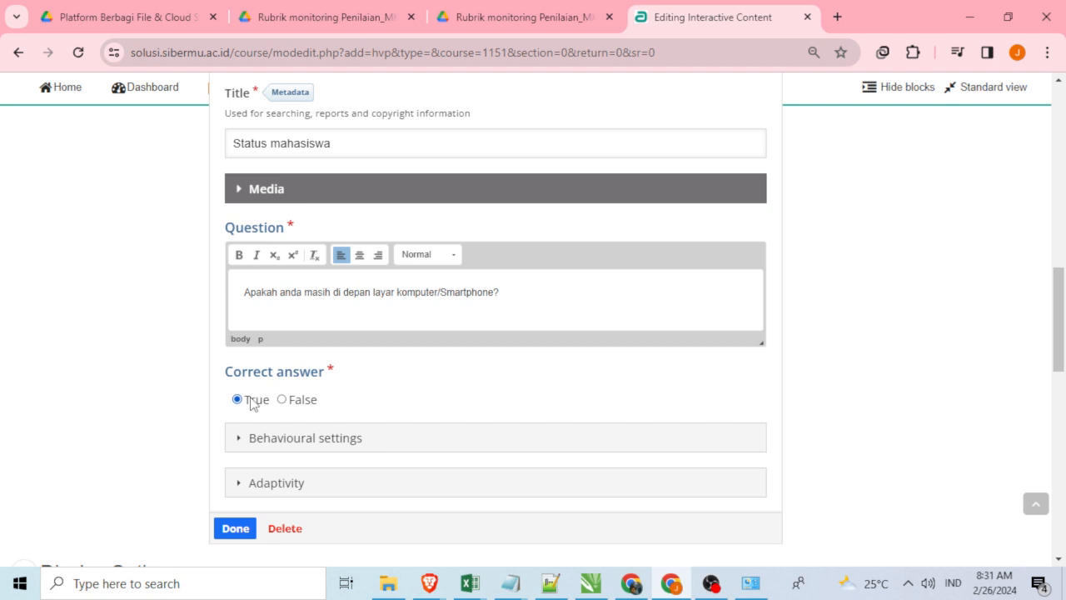
Examine the True/False Question's behavioural settings, including its retry, show solution and confirmation options.
scroll(250, 403, "down", 1)
left_click(239, 356)
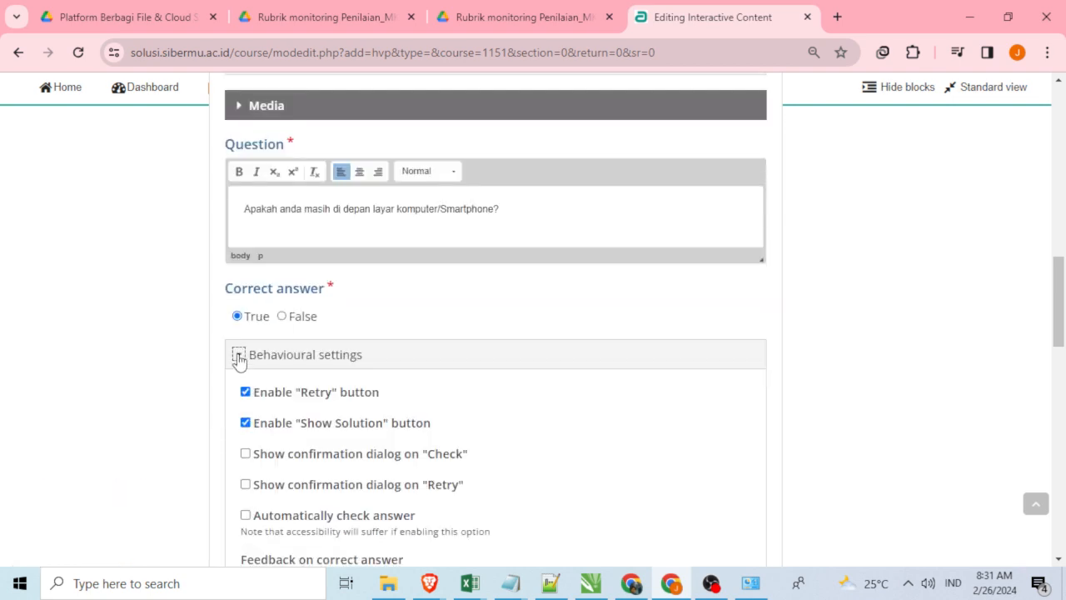
left_click(239, 357)
left_click(239, 357)
scroll(239, 354, "down", 1)
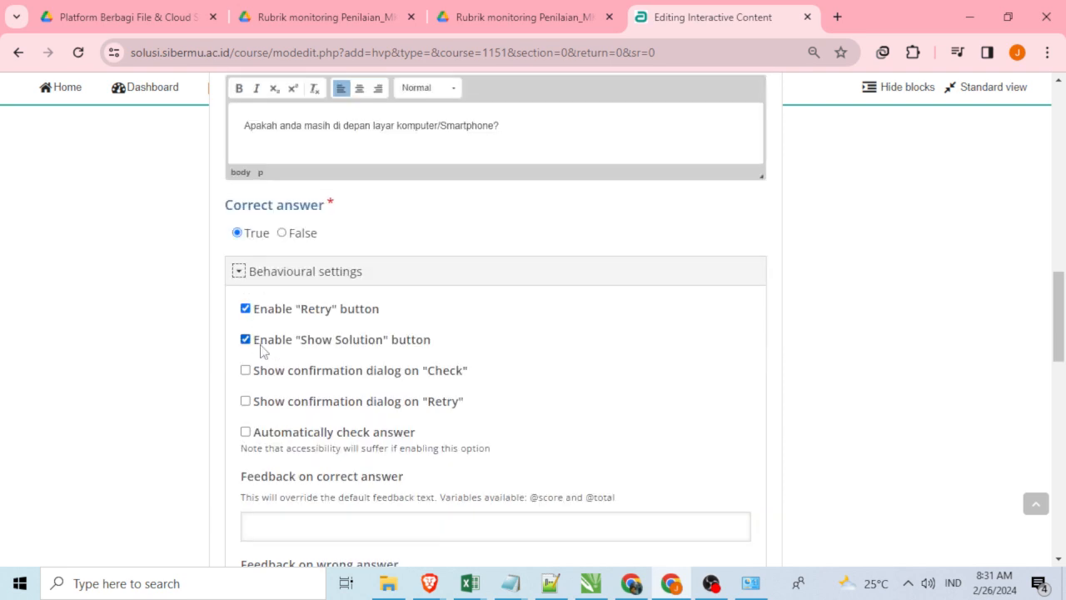
left_click(239, 272)
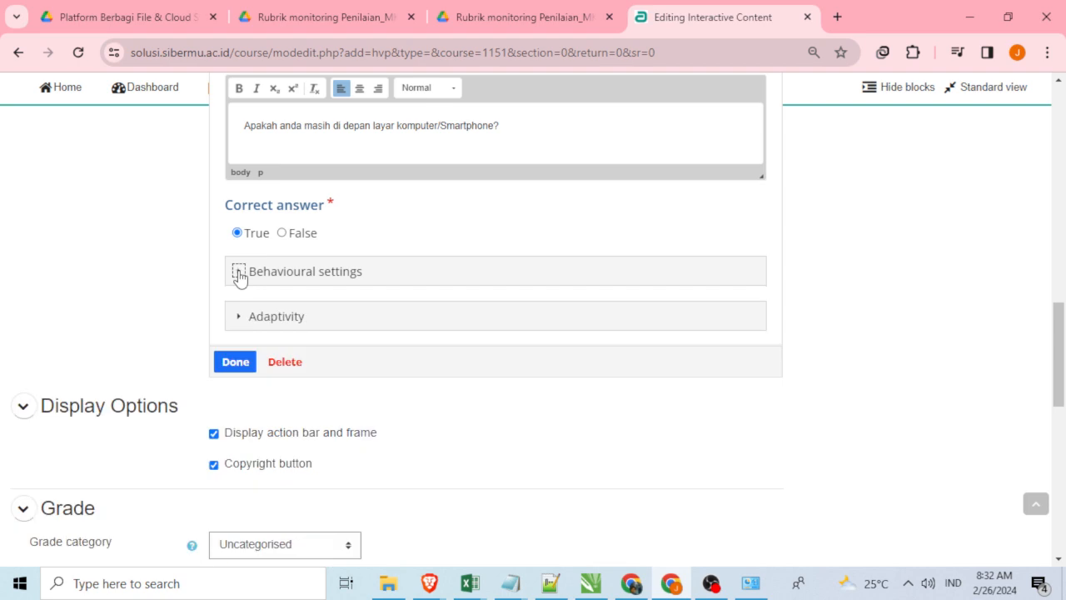
scroll(349, 384, "up", 1)
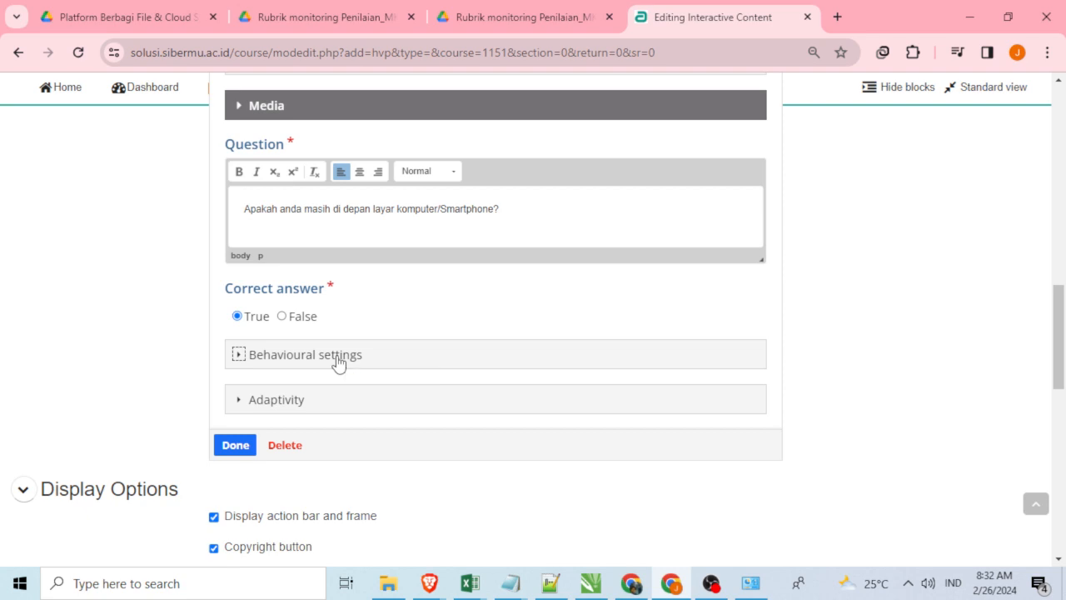
left_click(338, 359)
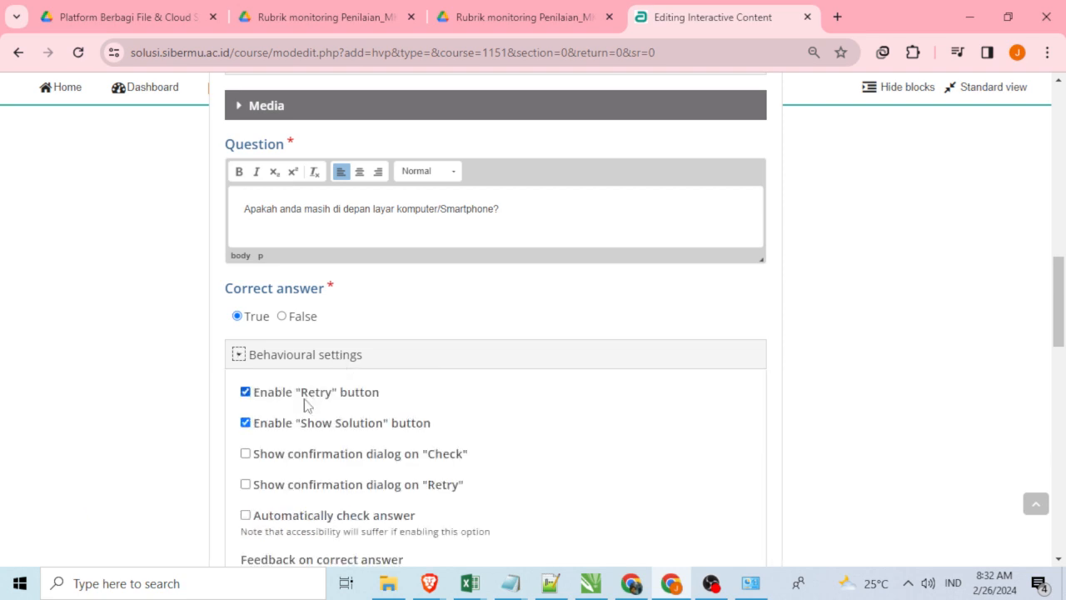
left_click(240, 355)
Examine the True/False Question's adaptivity options for correct and wrong answers.
left_click(239, 399)
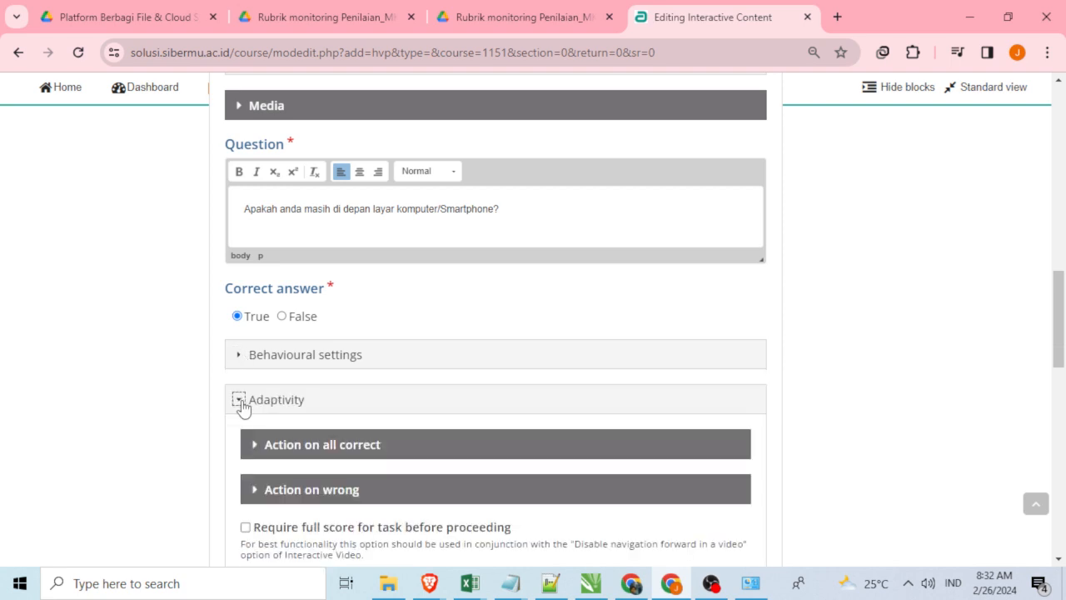
scroll(243, 407, "down", 1)
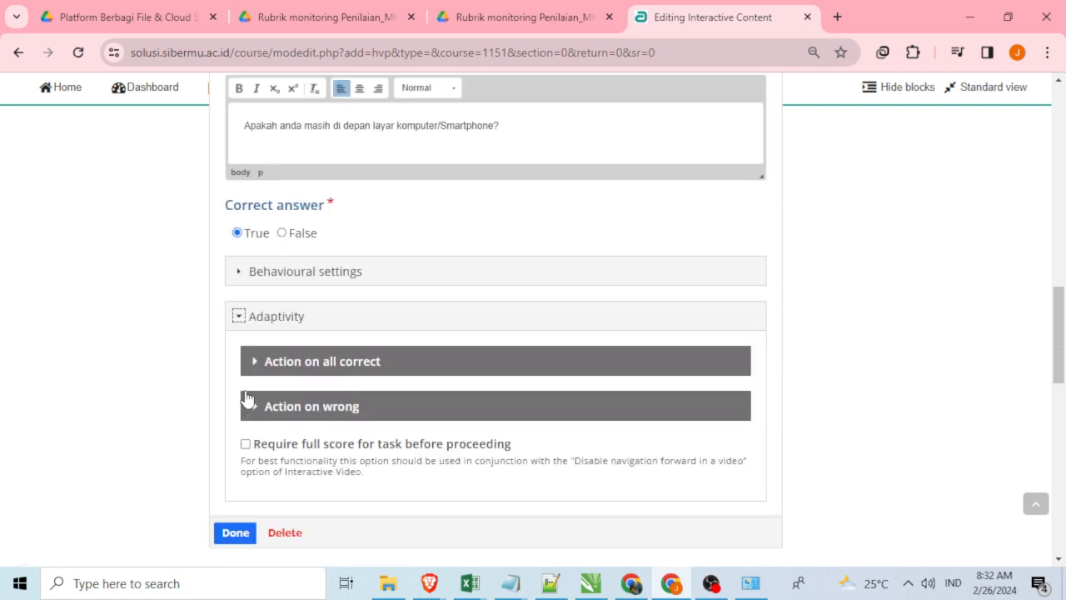
left_click(254, 365)
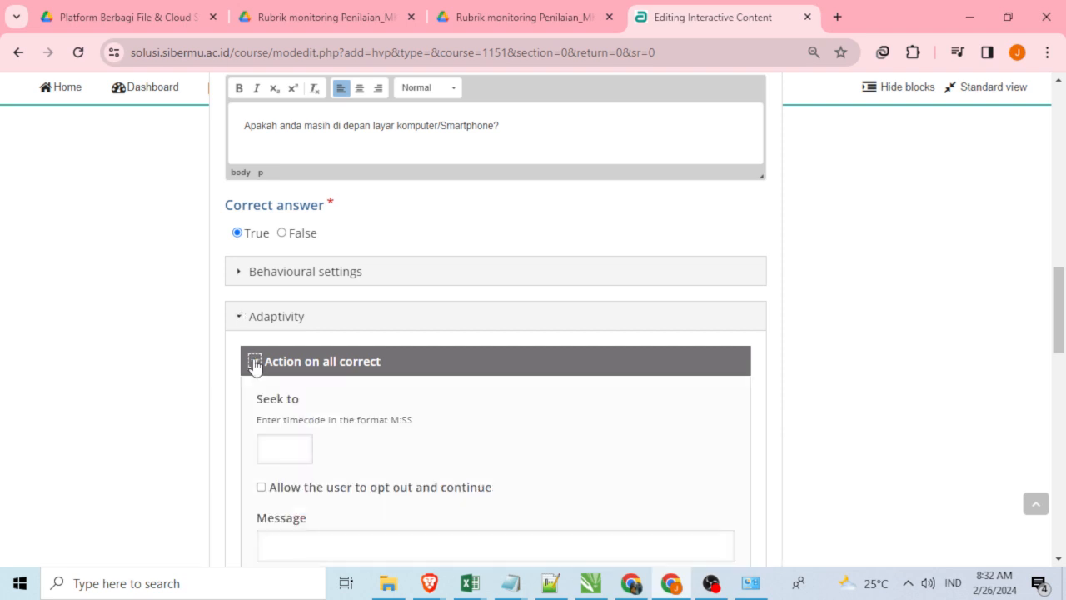
scroll(257, 366, "down", 1)
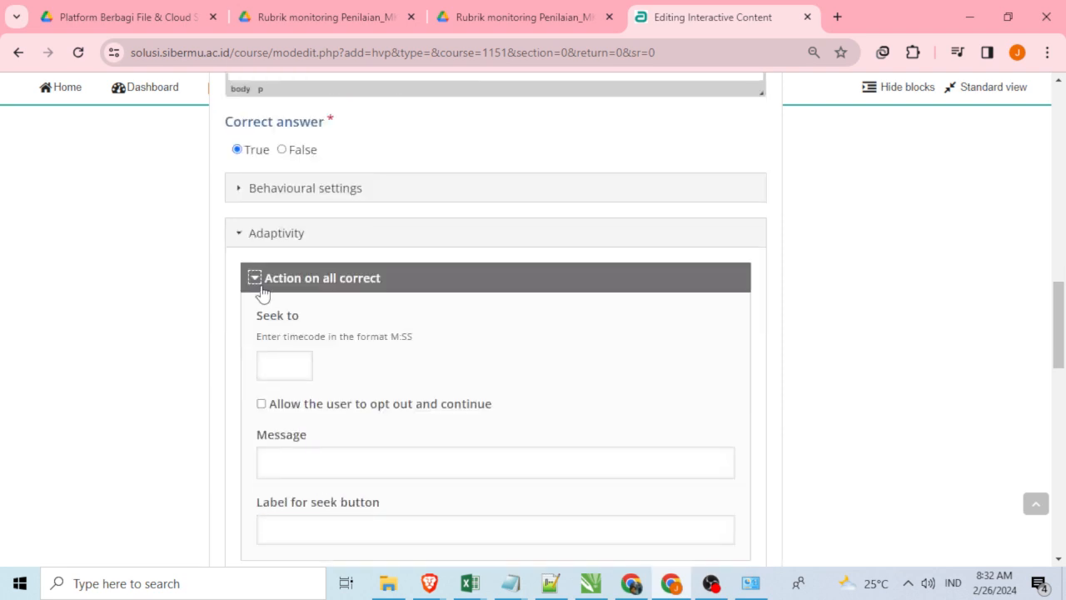
left_click(255, 279)
left_click(252, 324)
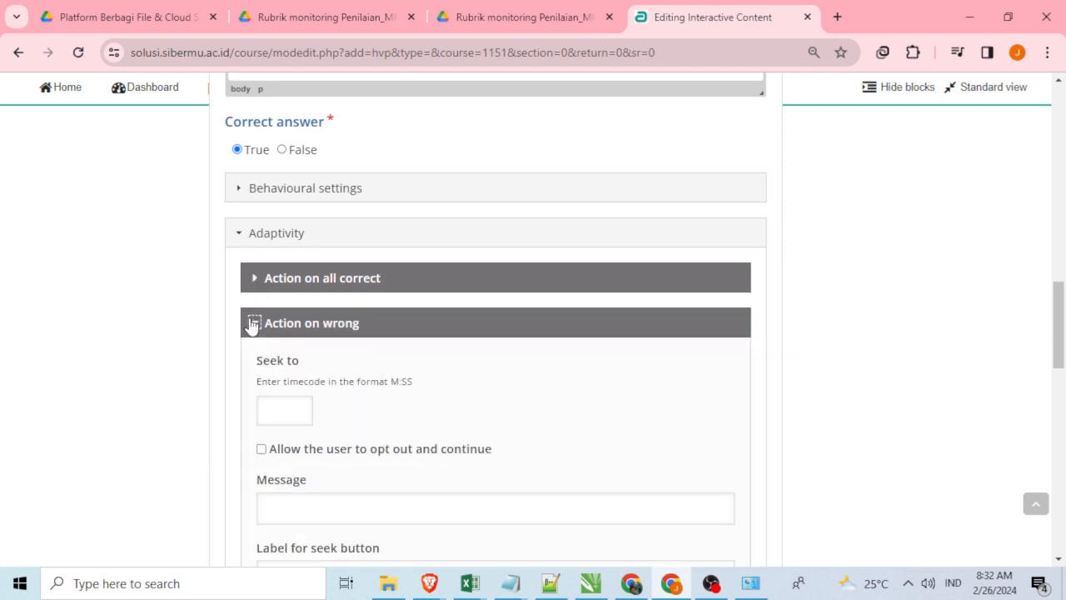
left_click(252, 325)
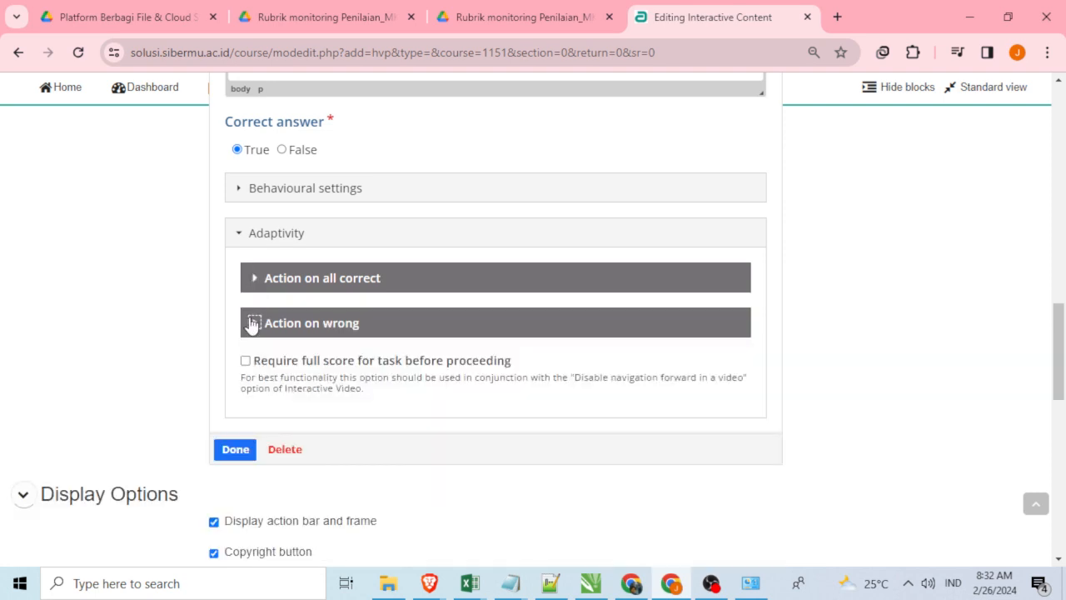
left_click(238, 237)
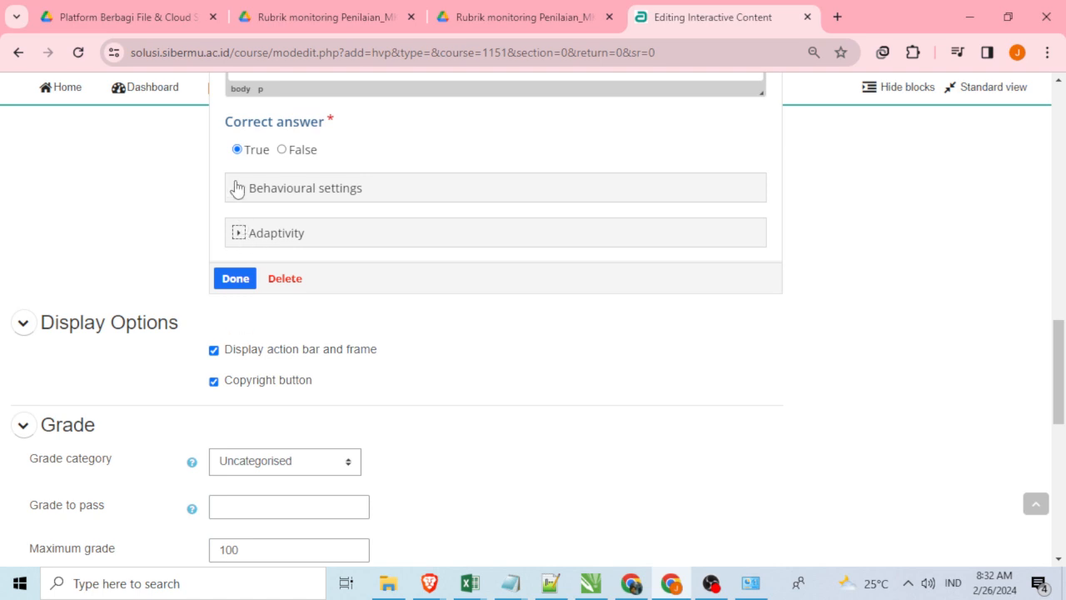
Finish the True/False Question and return to the interactive video's interactions editor.
scroll(252, 417, "down", 2)
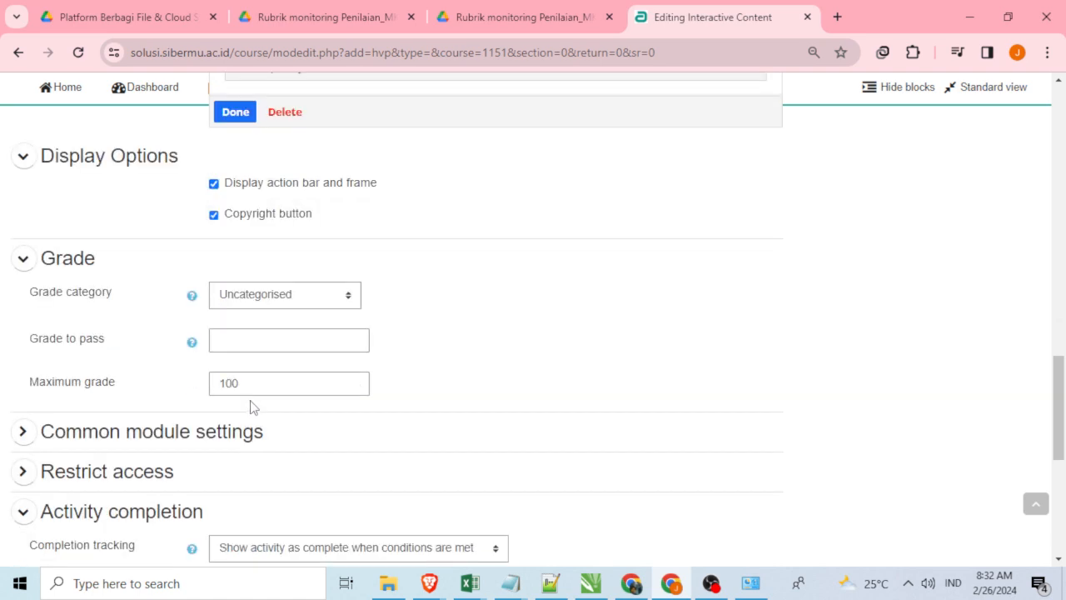
scroll(252, 409, "up", 2)
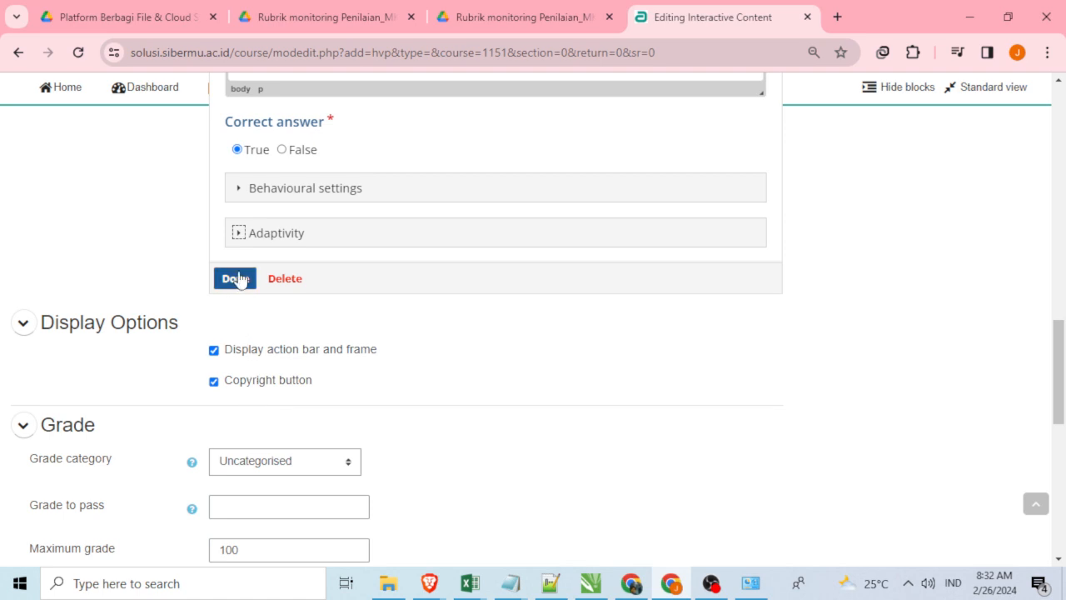
scroll(247, 314, "up", 5)
scroll(247, 314, "down", 5)
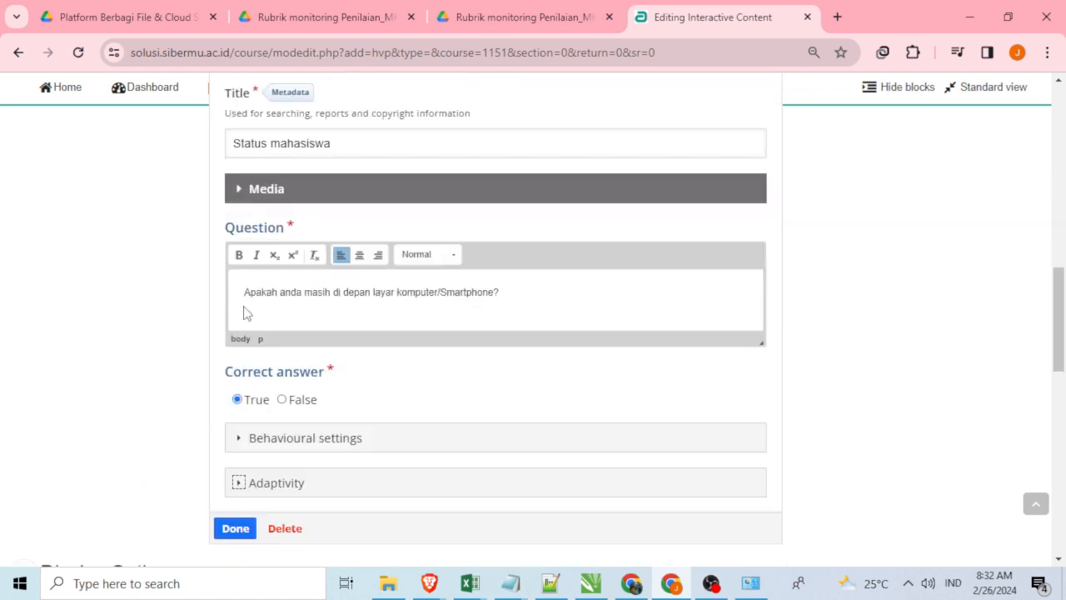
left_click(238, 281)
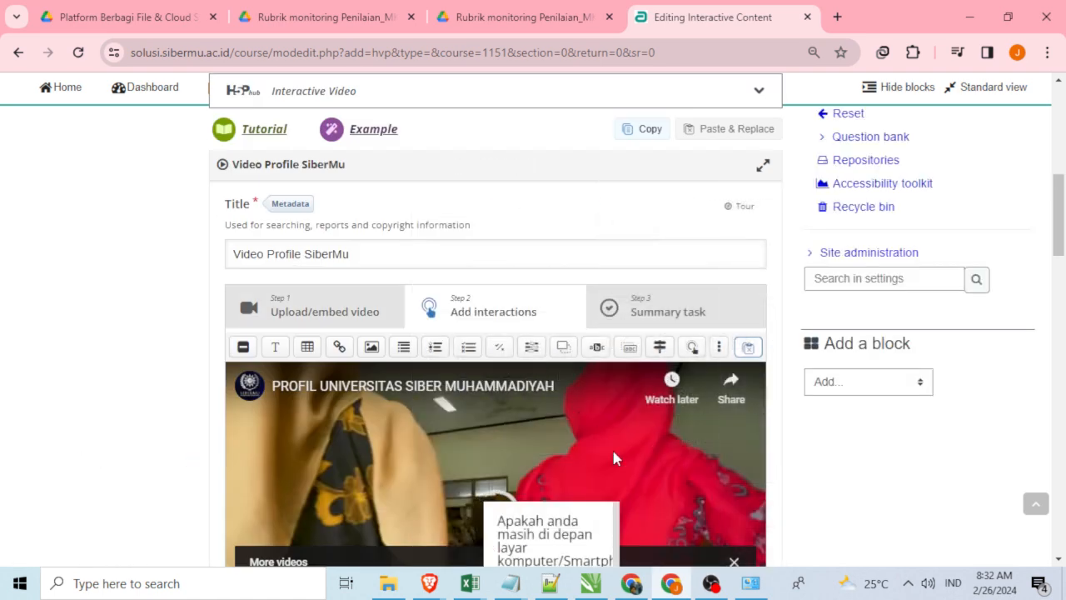
Move the True/False Question poster to the middle of the video and enlarge it so the question and answers fit.
scroll(560, 383, "down", 2)
left_click(560, 383)
left_click_drag(560, 383, 466, 310)
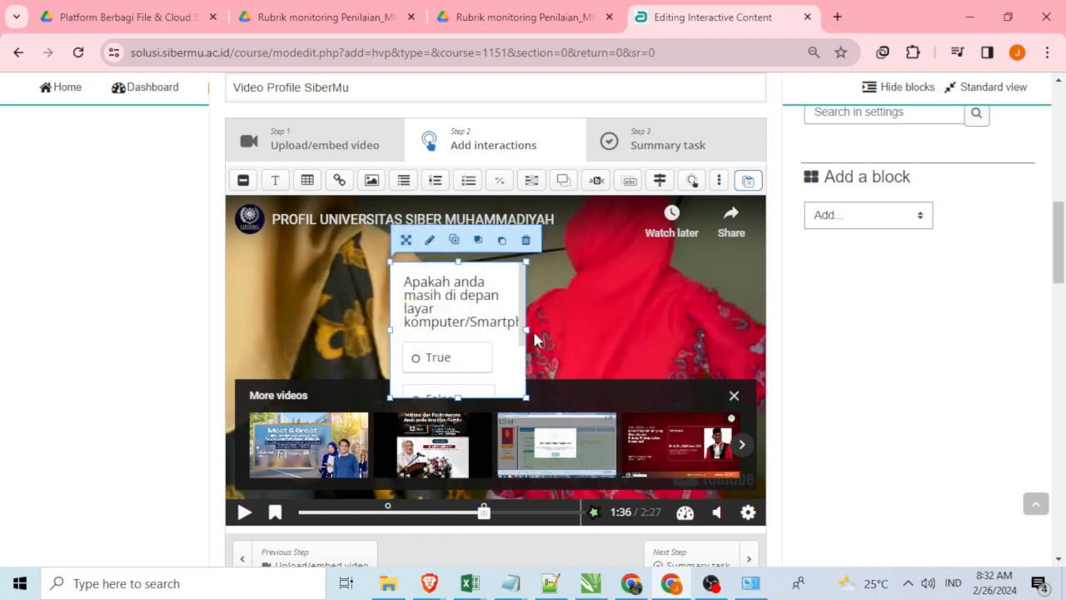
left_click_drag(526, 329, 671, 338)
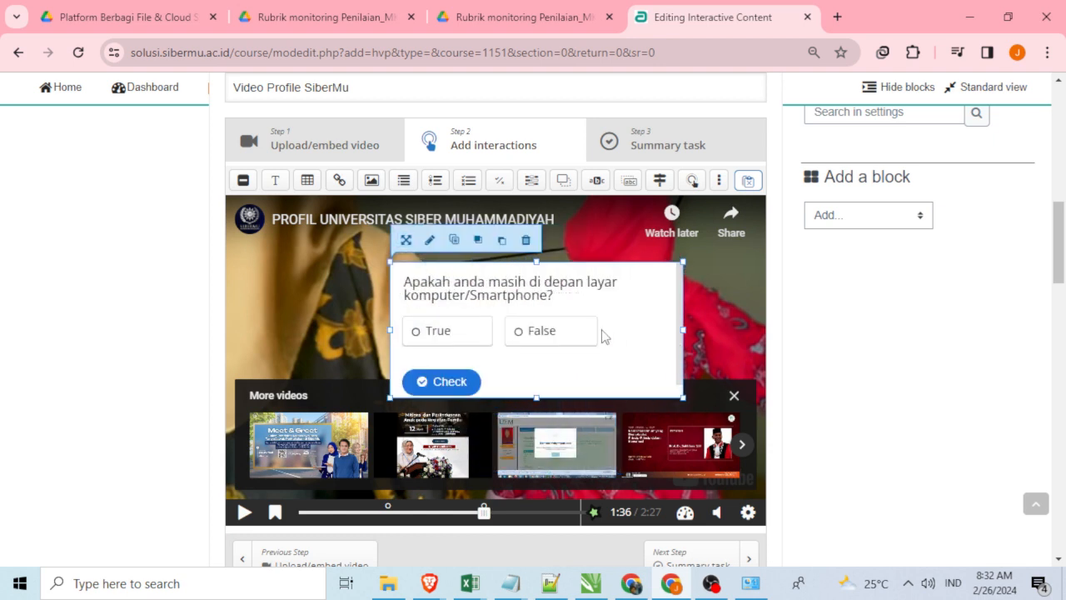
left_click_drag(603, 325, 580, 332)
mouse_move(514, 406)
left_mouse_down()
mouse_move(514, 436)
mouse_move(519, 387)
mouse_move(528, 401)
left_mouse_up()
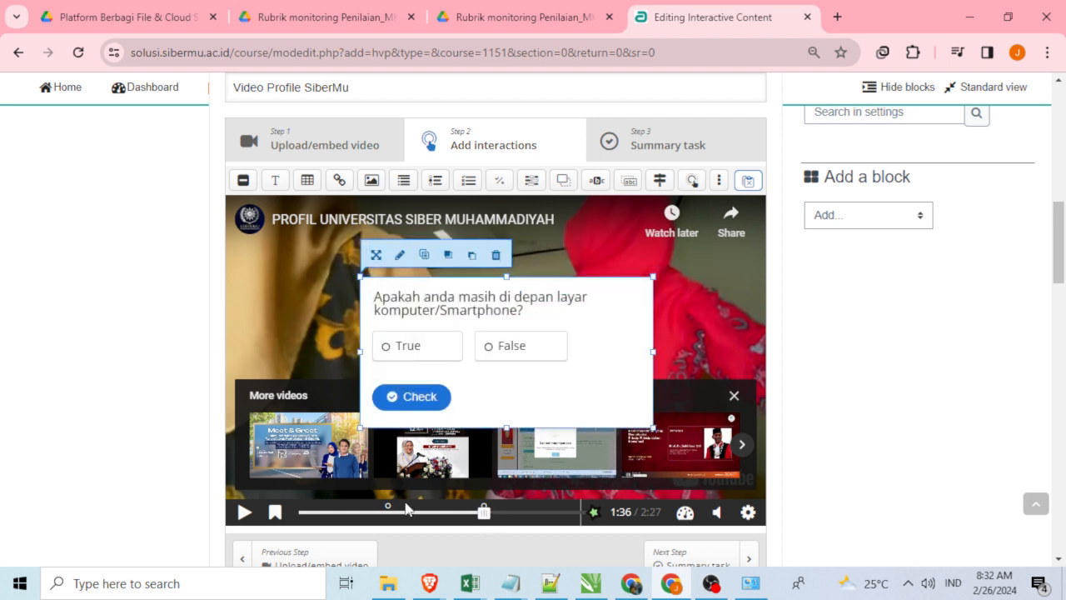
Move the video's playhead to 2:16 and insert a Single Choice Set interaction there.
left_click_drag(483, 514, 563, 502)
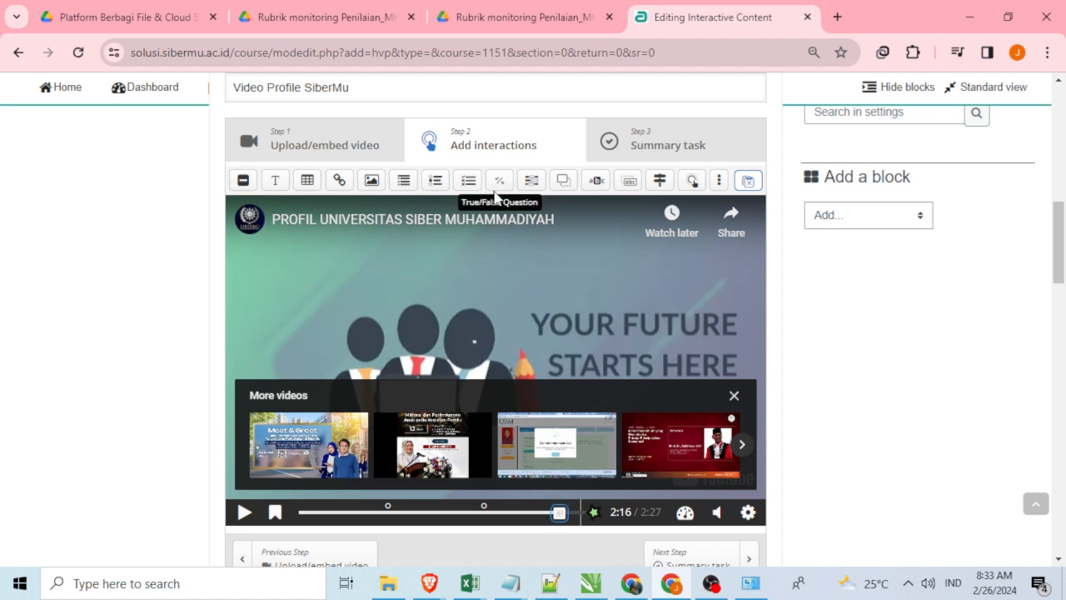
left_click(439, 187)
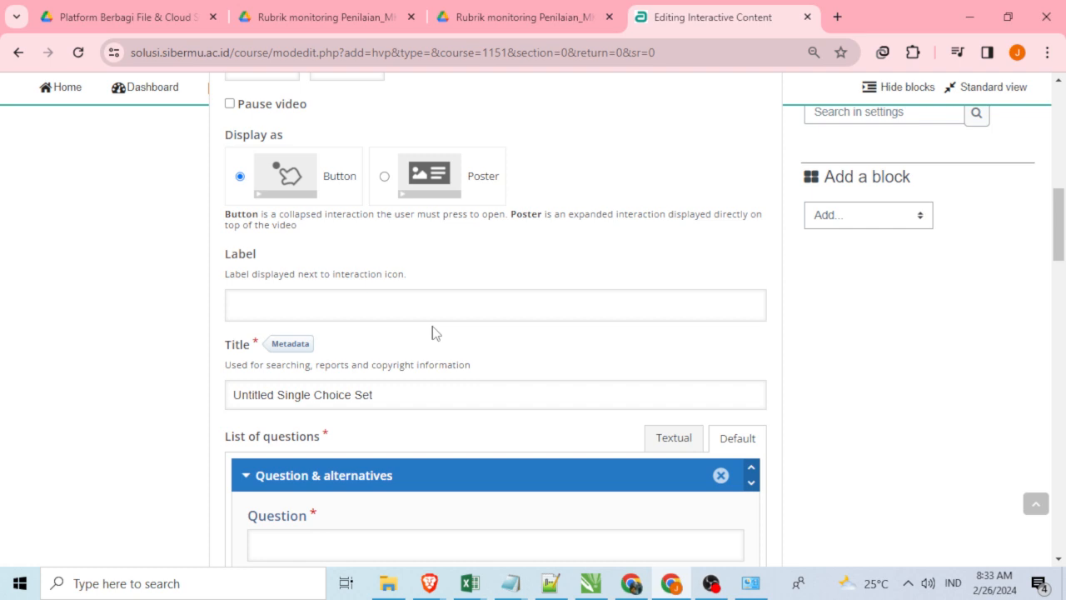
Look through the Single Choice Set's form, from its display settings and question alternatives to the overall feedback section.
scroll(432, 332, "down", 7)
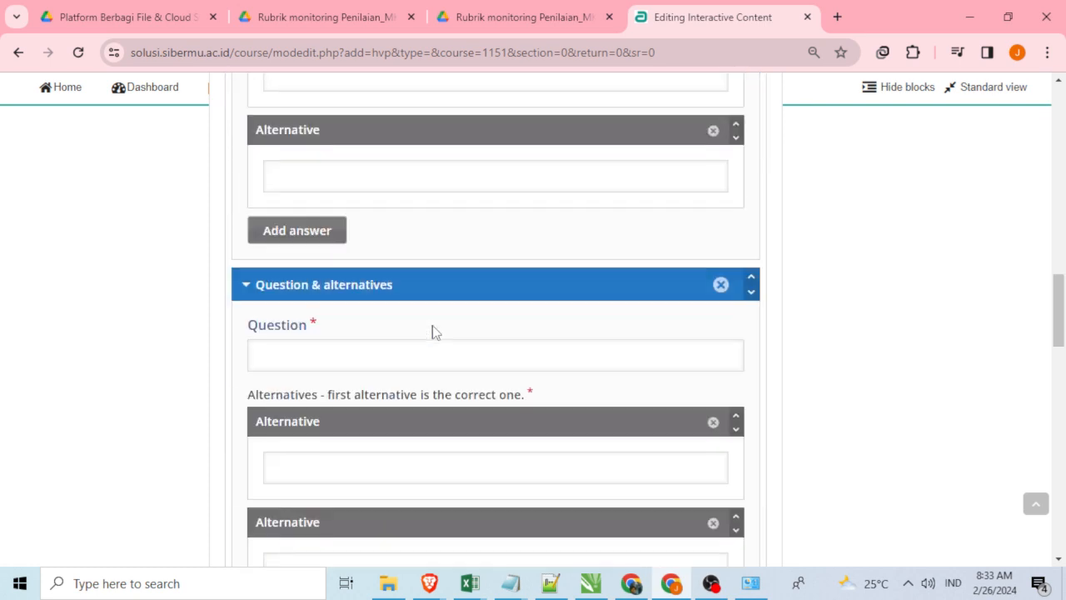
scroll(432, 332, "up", 4)
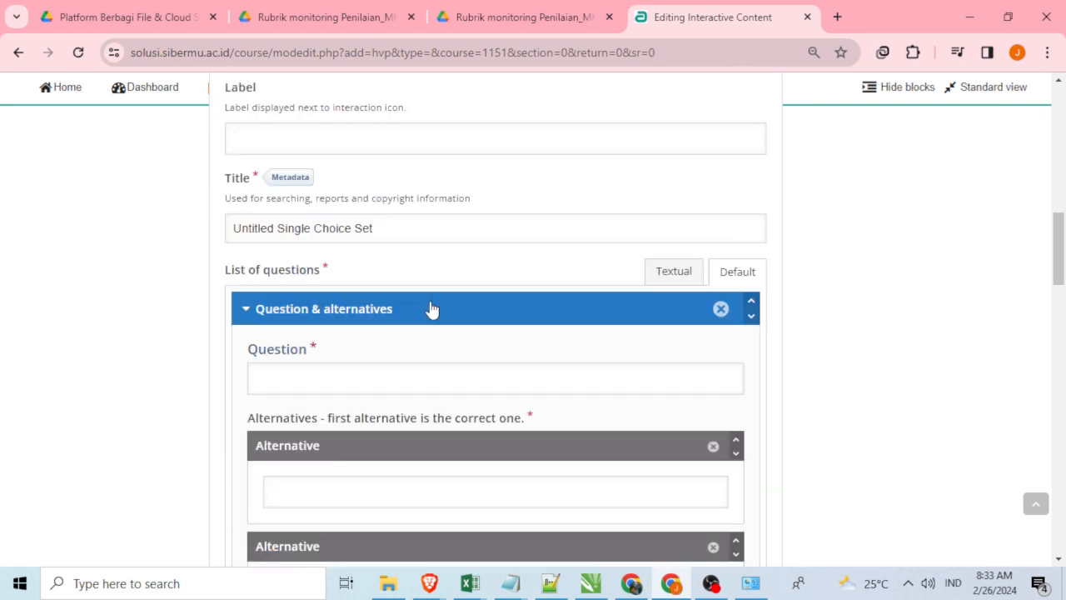
scroll(409, 315, "down", 10)
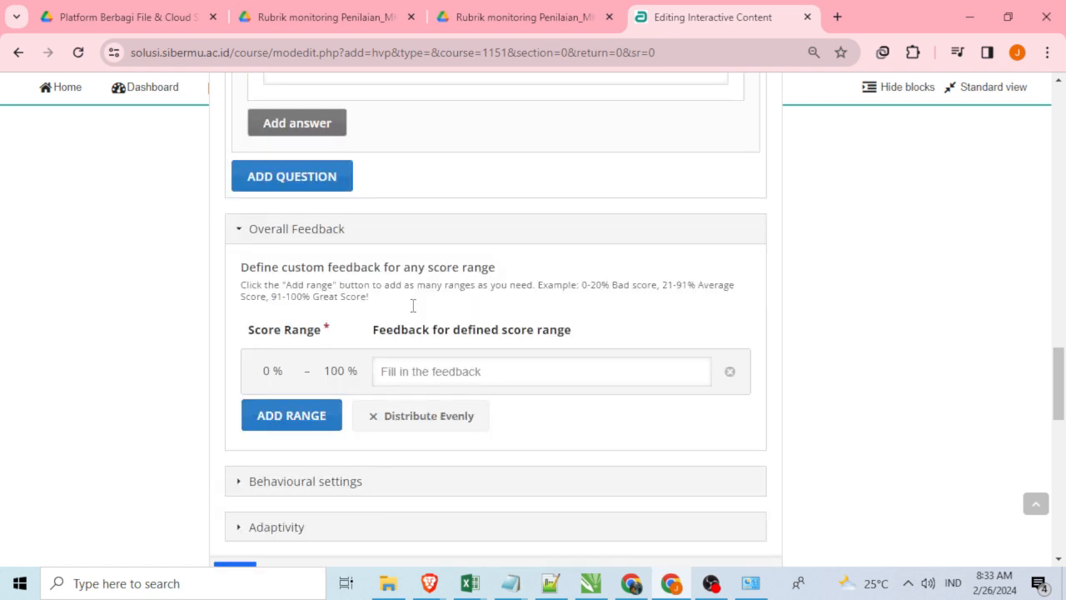
scroll(372, 334, "down", 2)
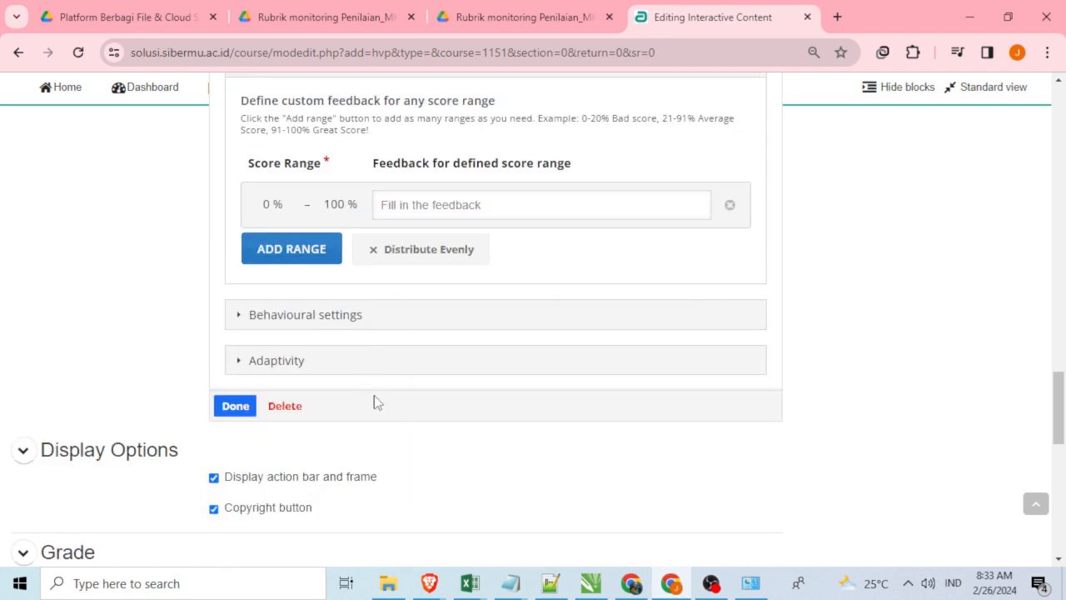
scroll(376, 400, "up", 2)
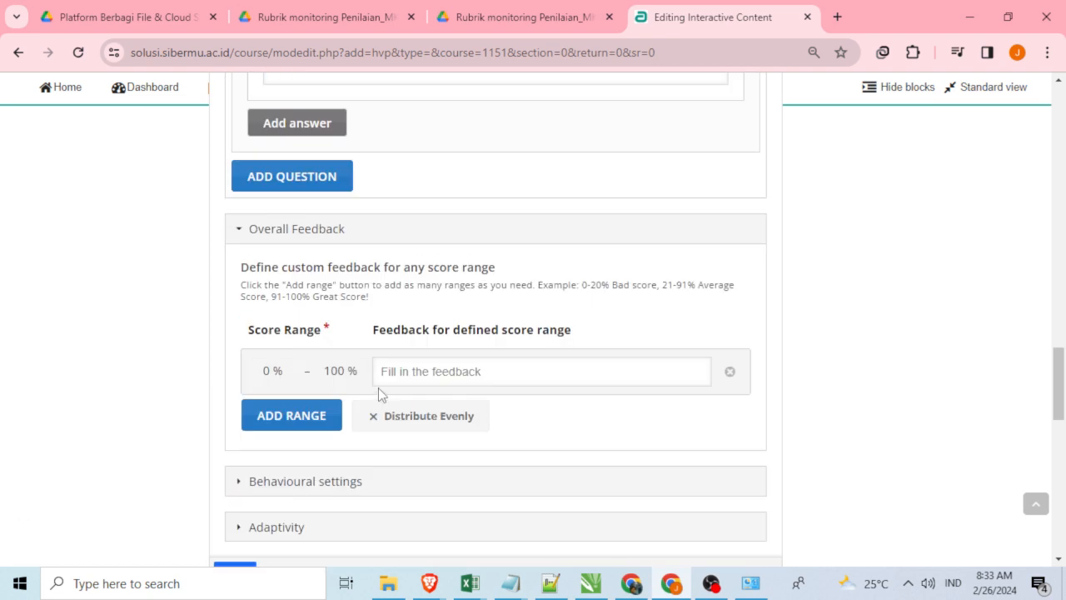
scroll(378, 387, "up", 3)
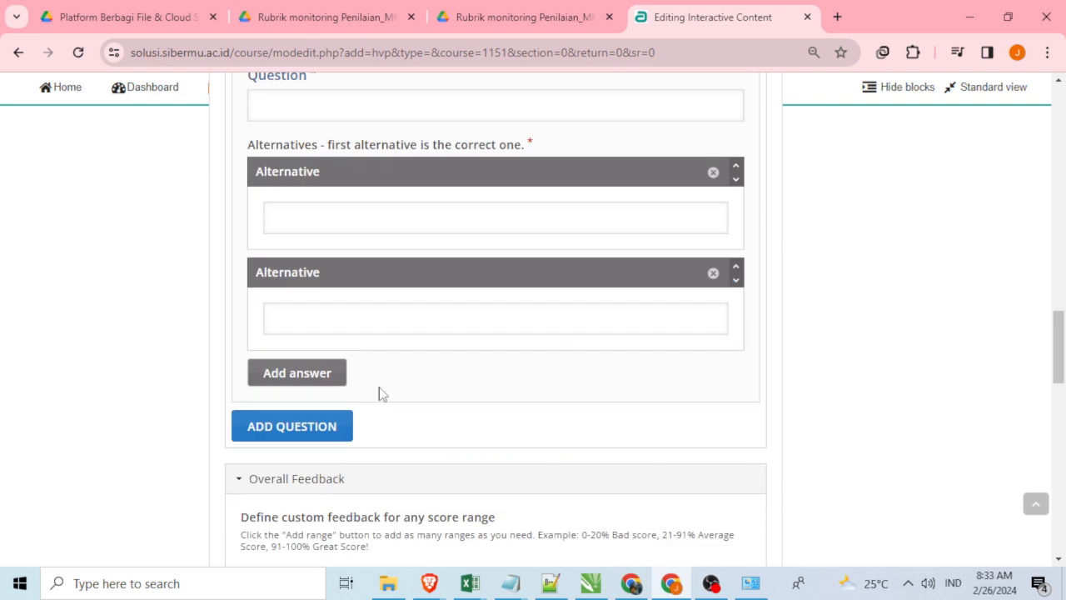
scroll(380, 392, "up", 11)
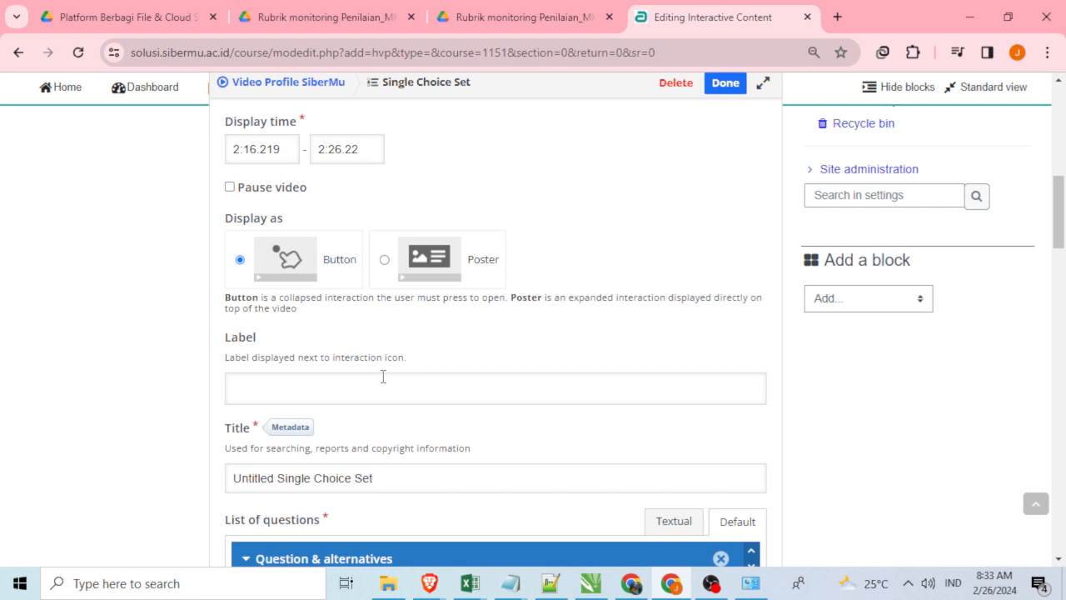
scroll(383, 377, "up", 2)
Enable pausing the video for the Single Choice Set and set its display end time to 2:19.
left_click(230, 353)
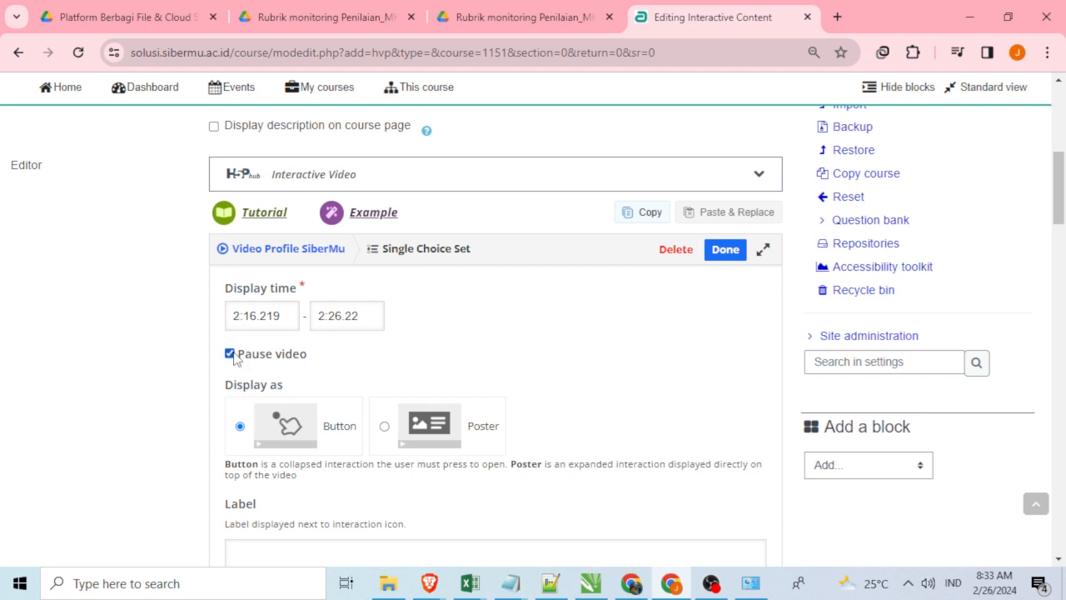
left_click_drag(360, 317, 330, 319)
type("19")
scroll(418, 296, "down", 2)
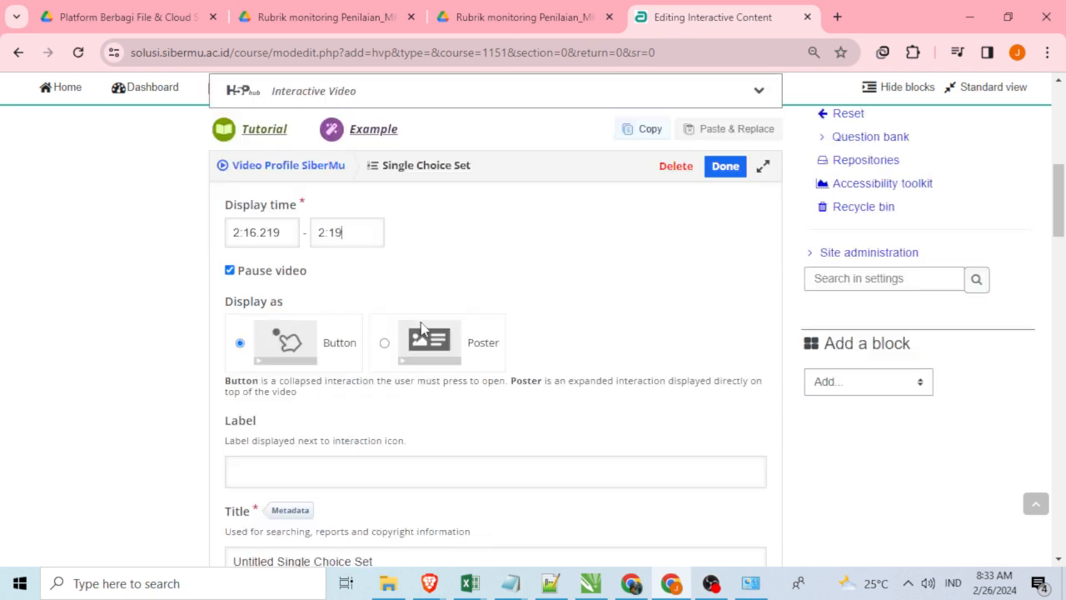
Display the Single Choice Set as a poster and set its title to "Prodi".
left_click(383, 260)
scroll(387, 375, "down", 1)
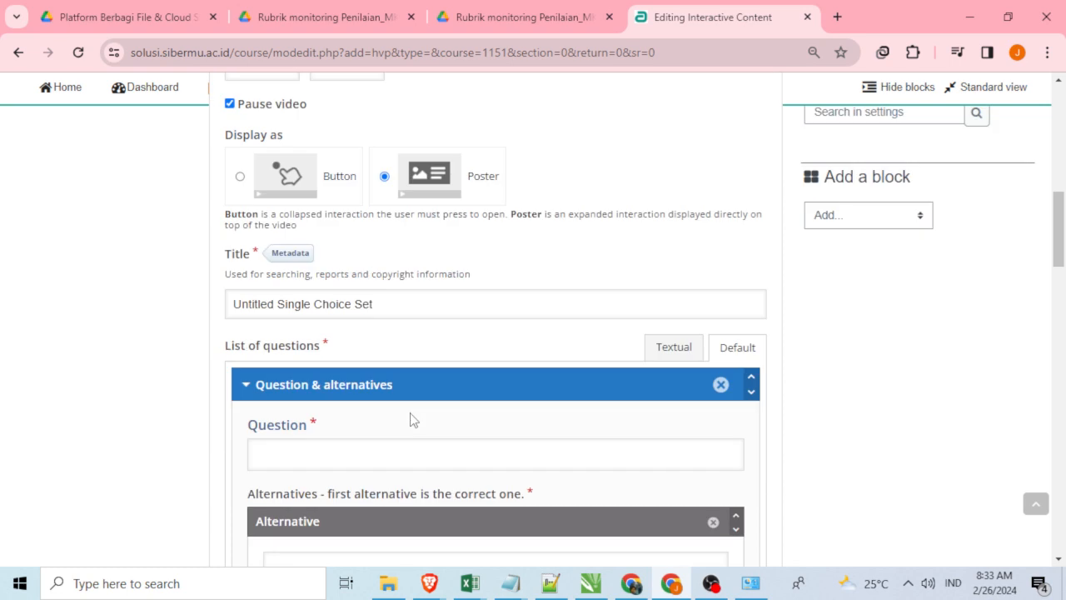
left_click_drag(390, 303, 107, 289)
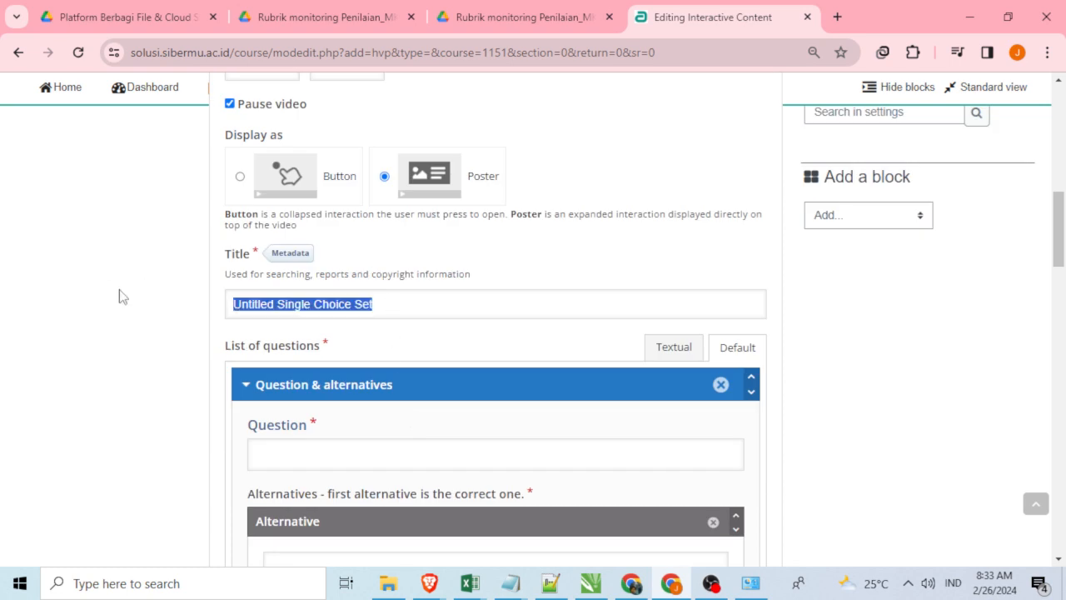
type("P")
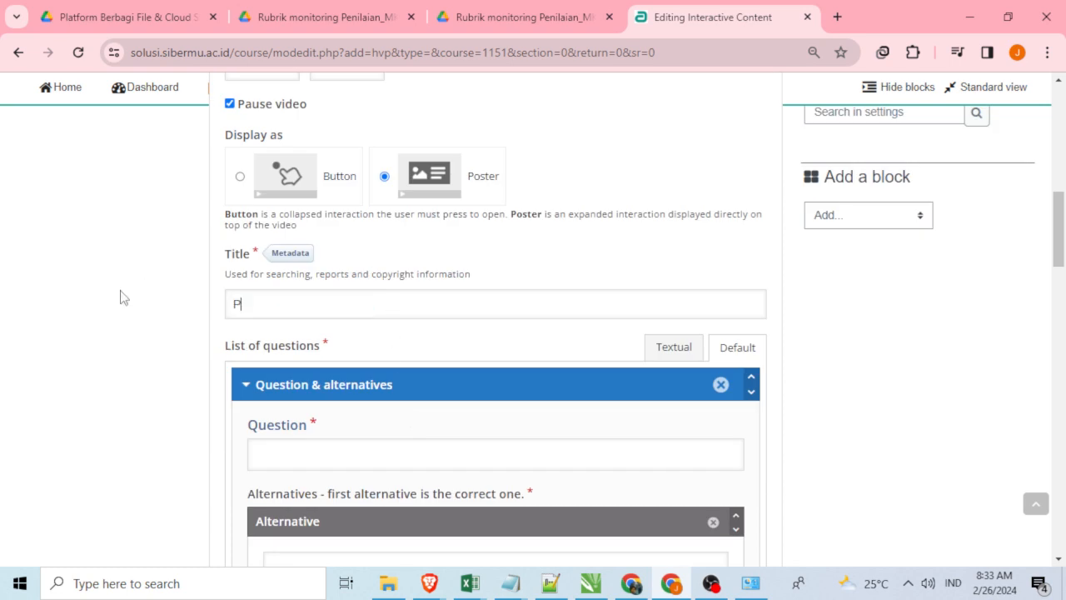
type("rodi")
Enter "Prodi dibawah ini merupakan prodi sibermu" as the text of the first question.
left_click(326, 454)
scroll(377, 442, "down", 3)
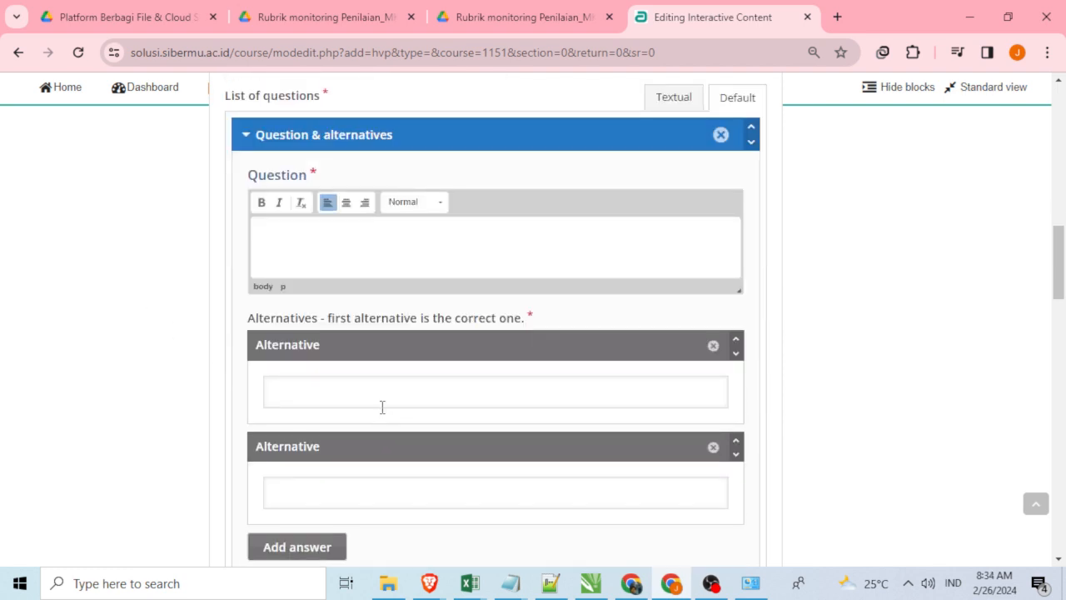
type("Prodi dibawah ini merupakan prodi sibermu")
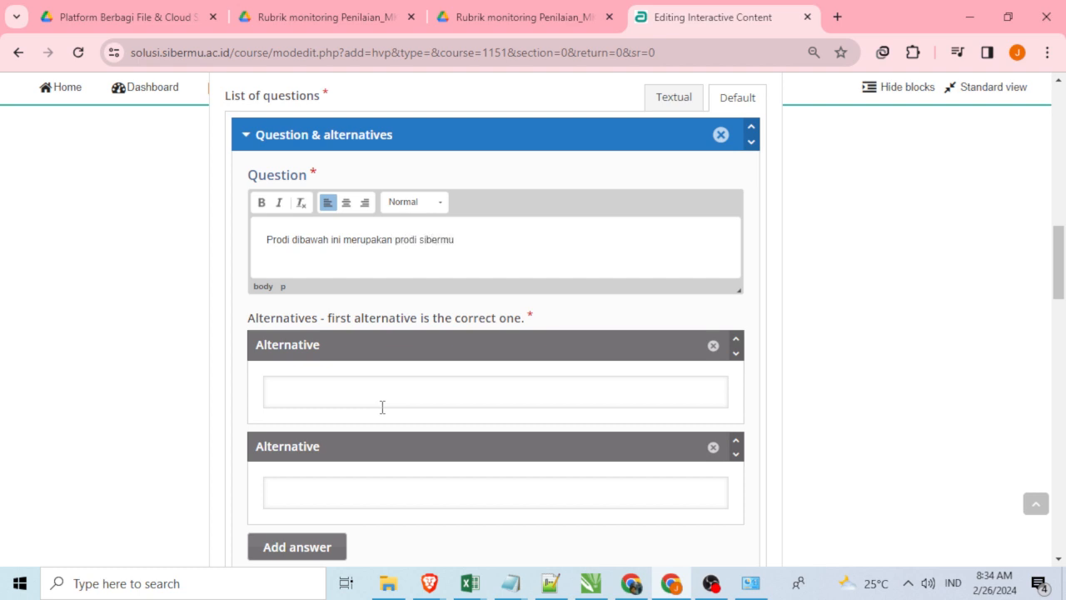
scroll(375, 366, "down", 2)
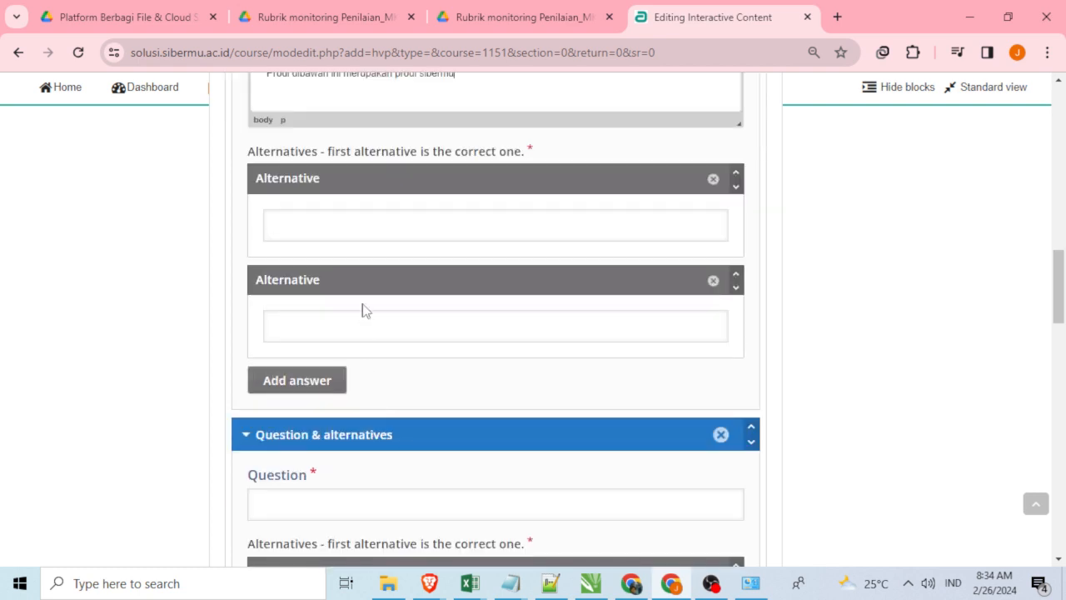
scroll(325, 250, "up", 1)
scroll(333, 298, "up", 1)
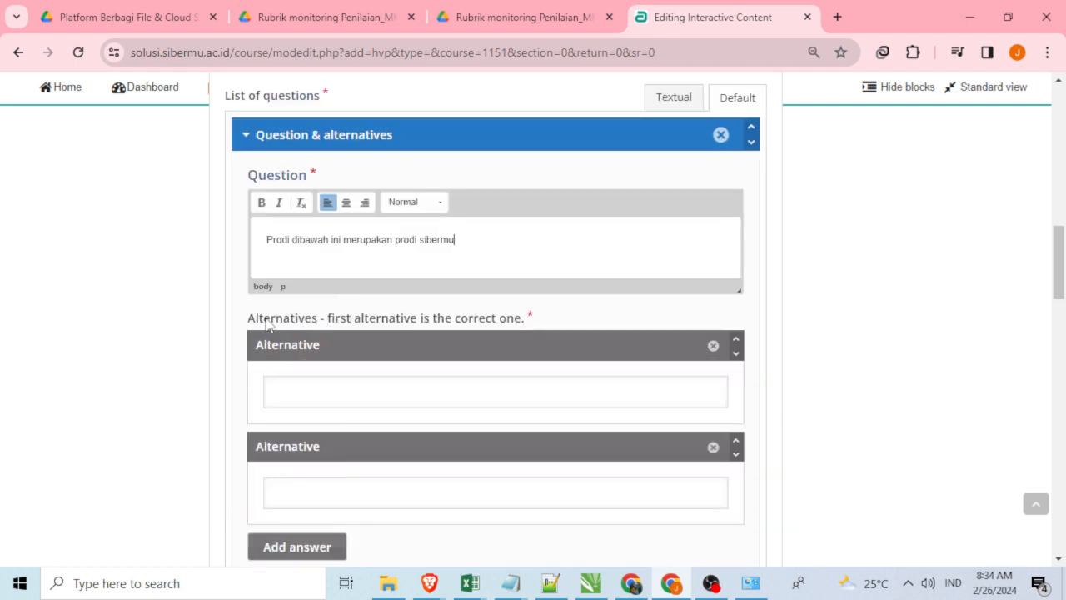
left_click(544, 314)
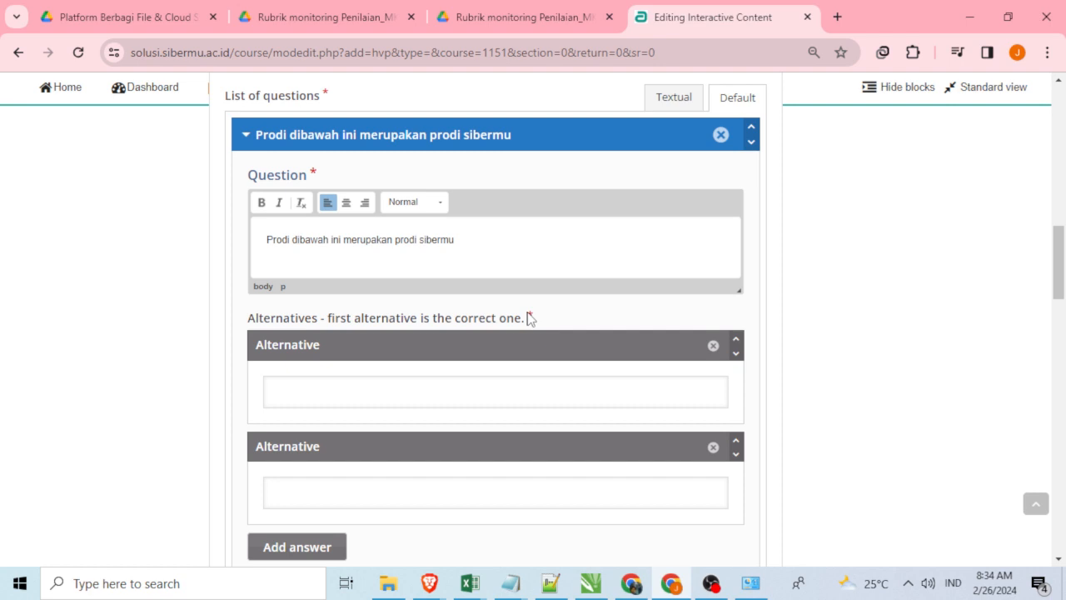
Give the first question the correct alternative "Informatika" and the second alternative "DKV".
left_click(321, 393)
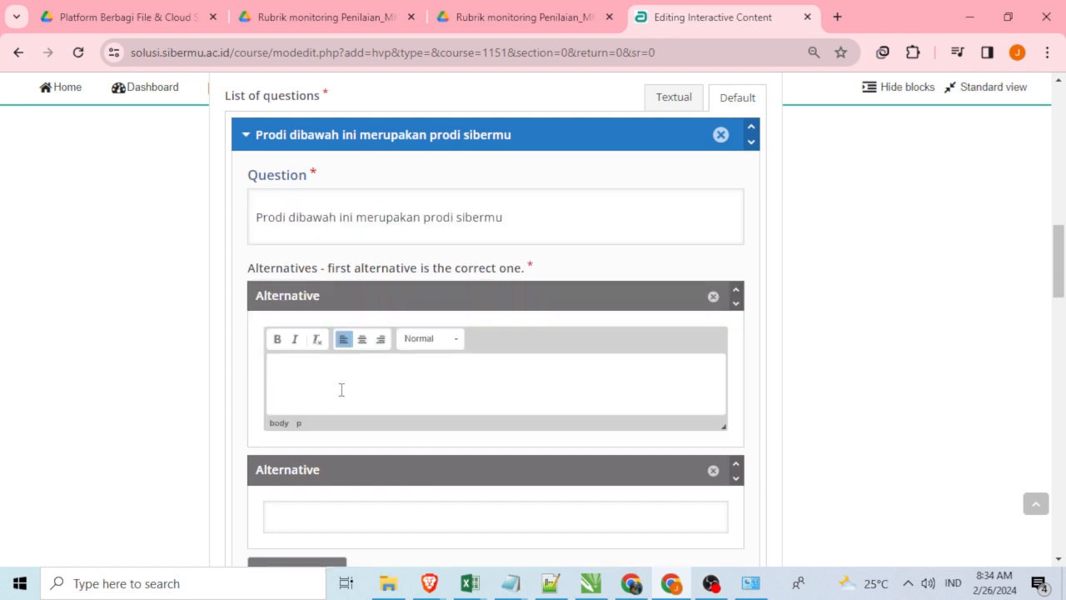
scroll(341, 389, "down", 1)
type("Informatika")
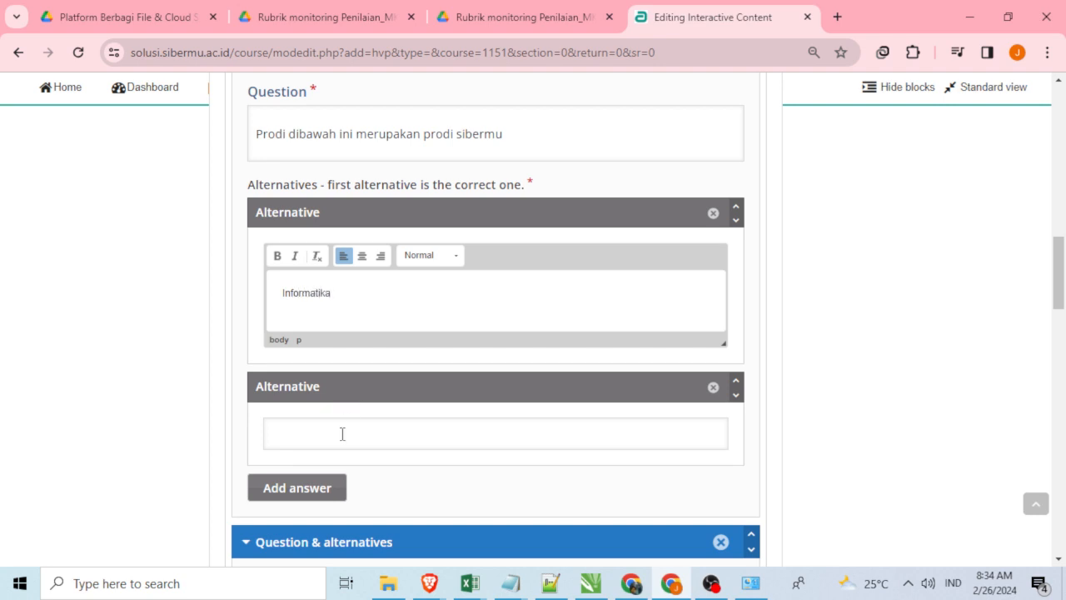
left_click(342, 433)
type("DKV")
Add a third answer to the first question with the text "PGSD".
scroll(351, 429, "down", 3)
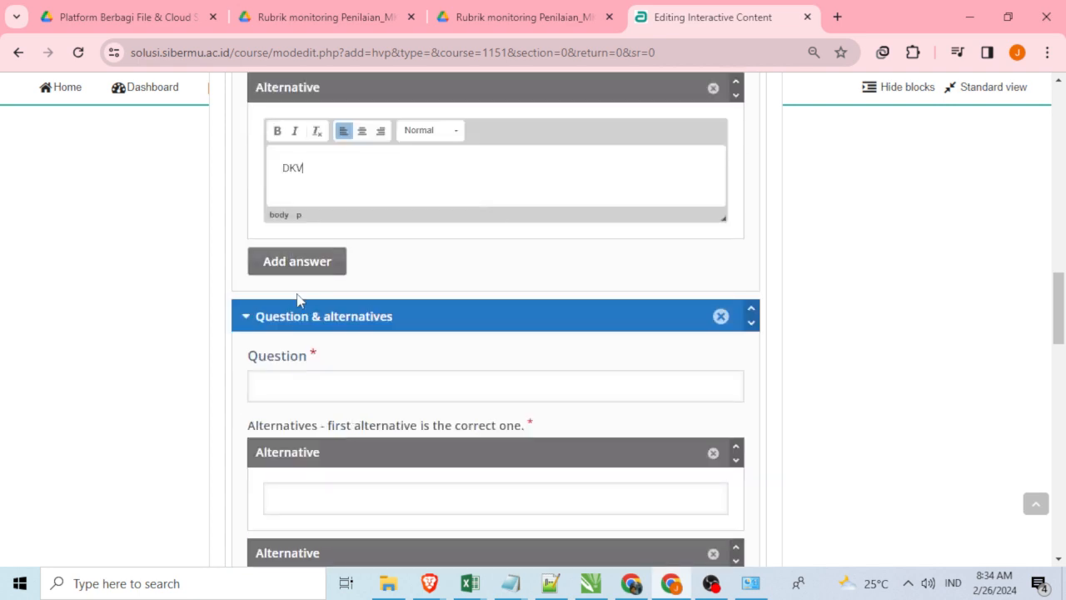
left_click(293, 263)
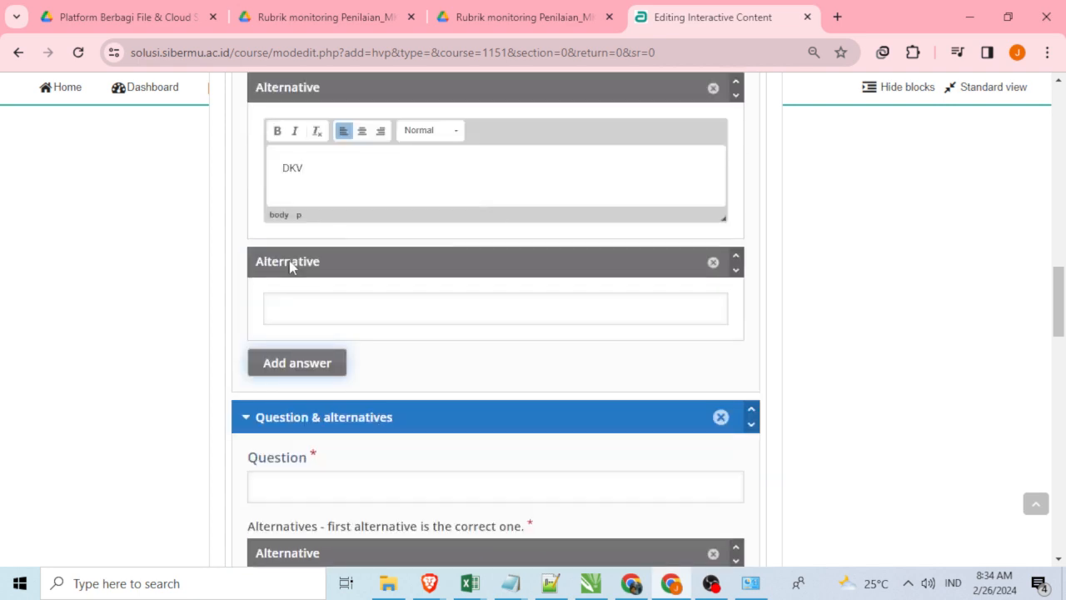
left_click(329, 316)
scroll(364, 315, "up", 1)
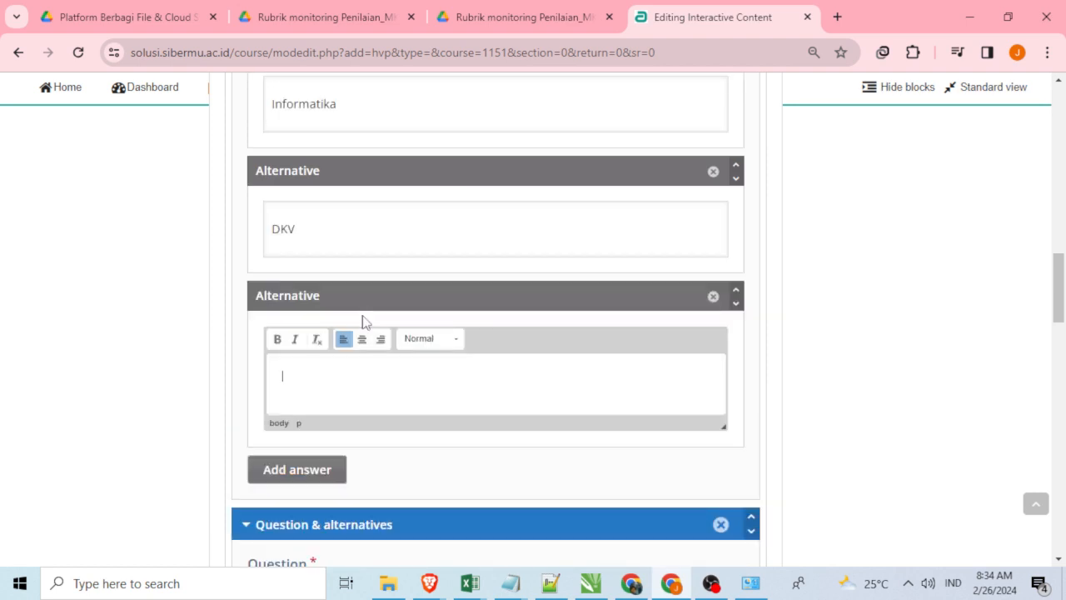
type("PGSD")
Enter "Apakah benar di sibermu ada prodi akuntansi?" as the text of the second question.
scroll(358, 367, "down", 2)
scroll(359, 379, "down", 2)
left_click(310, 254)
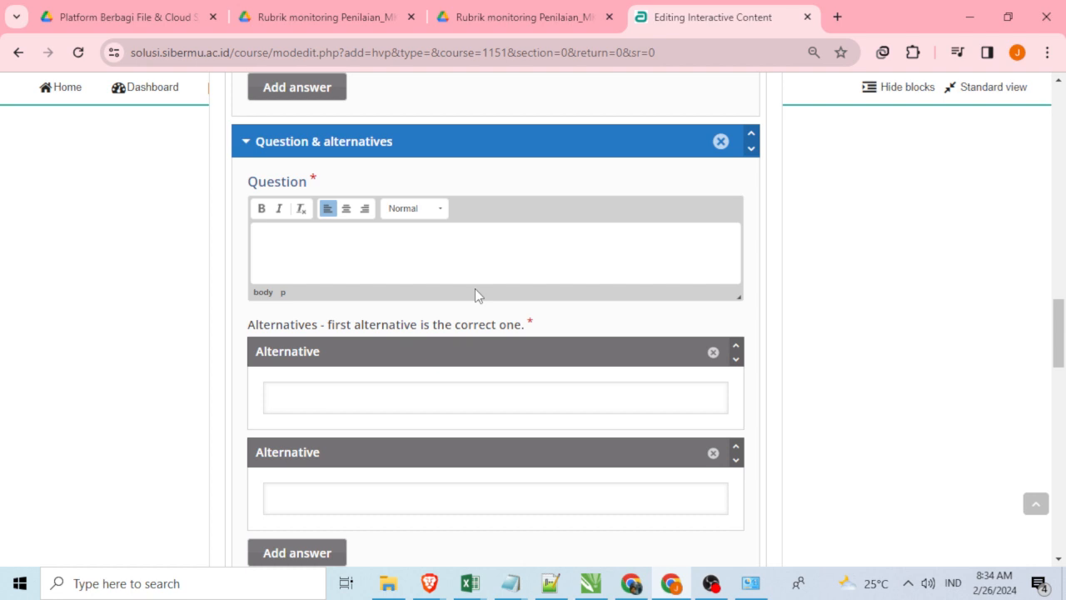
type("Apakah benar di sibermu ")
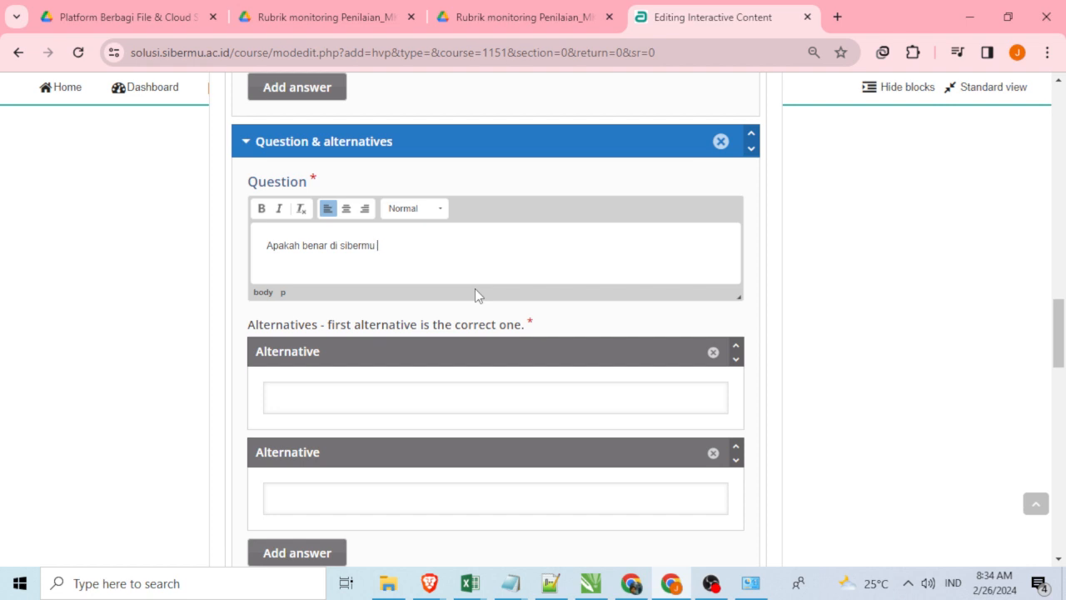
type("ada prodi akuntansi?")
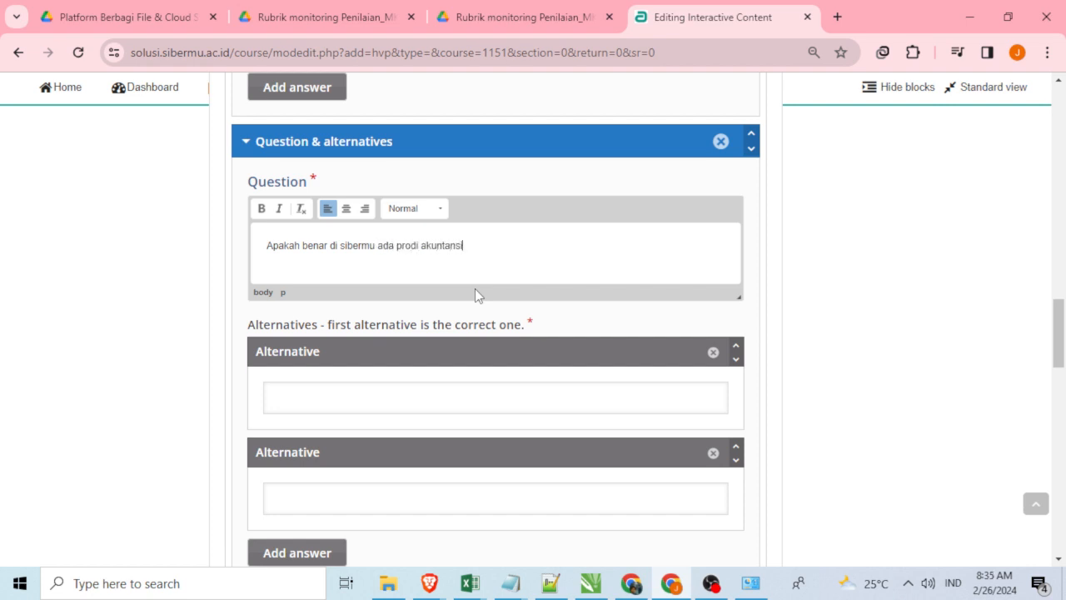
Fill in the second question's alternatives with "benar" as the correct one and "salah" as the other.
left_click(369, 385)
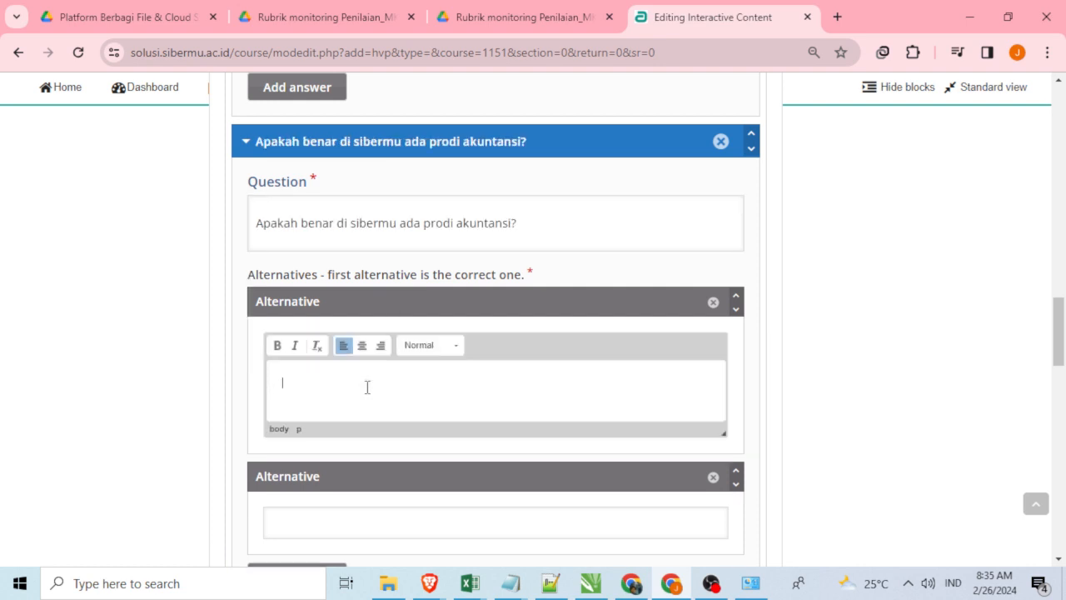
type("benar")
scroll(366, 386, "down", 2)
left_click(355, 363)
type("salah")
scroll(356, 363, "up", 2)
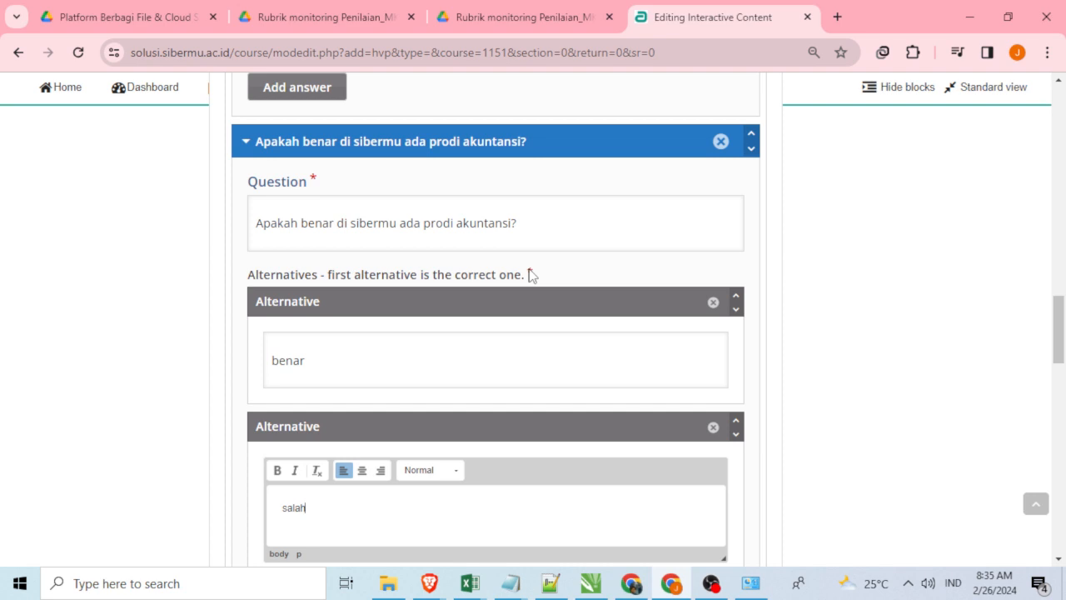
scroll(303, 362, "down", 2)
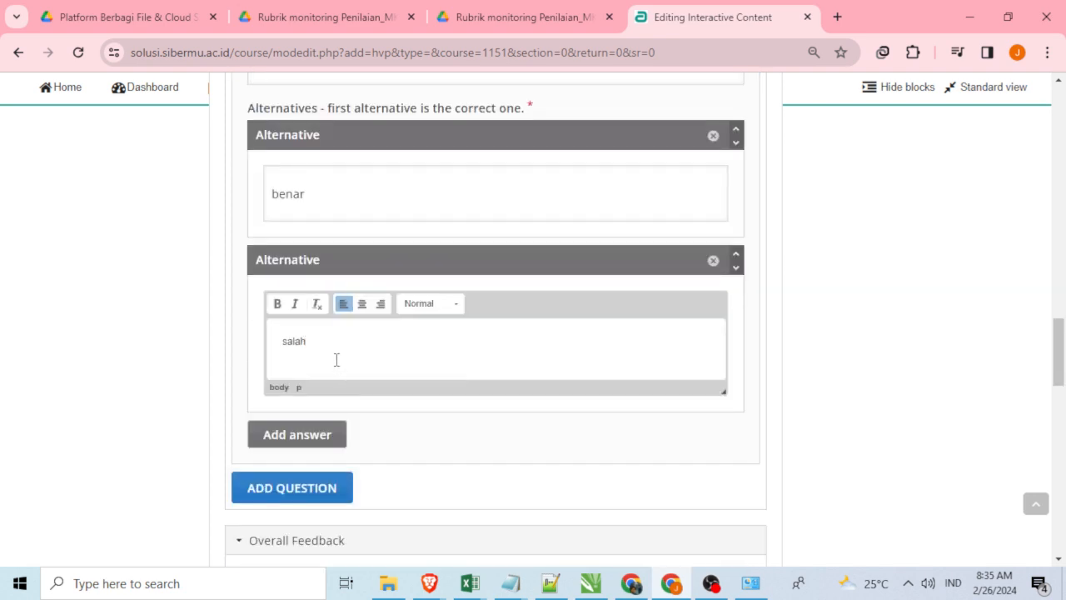
Add a third question to the set with the text "Prodi yang bukan prodi sibermu adalah..".
scroll(336, 360, "down", 2)
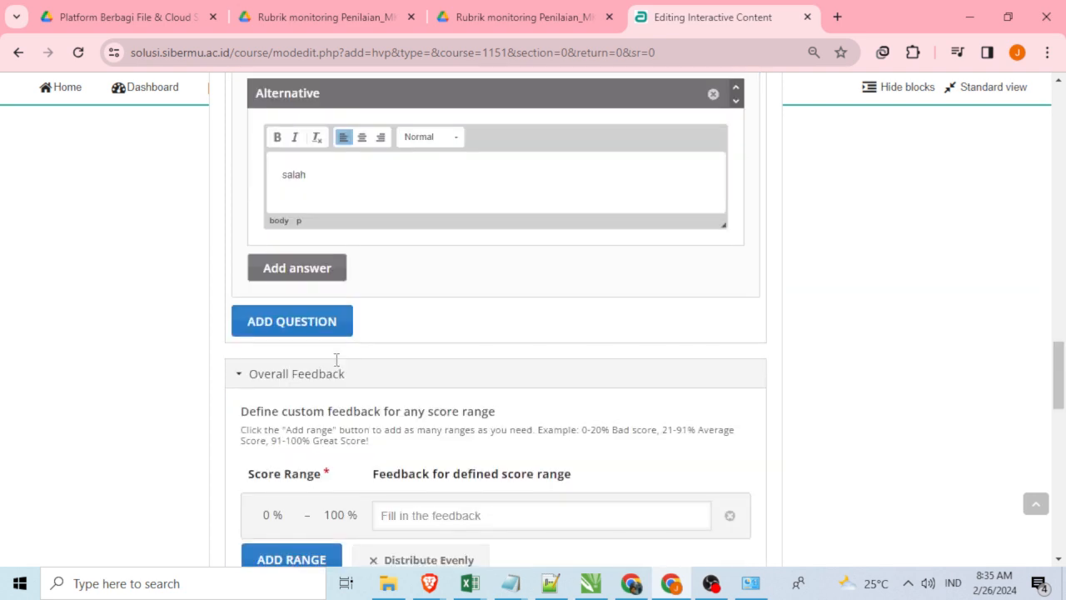
left_click(307, 328)
scroll(417, 450, "down", 2)
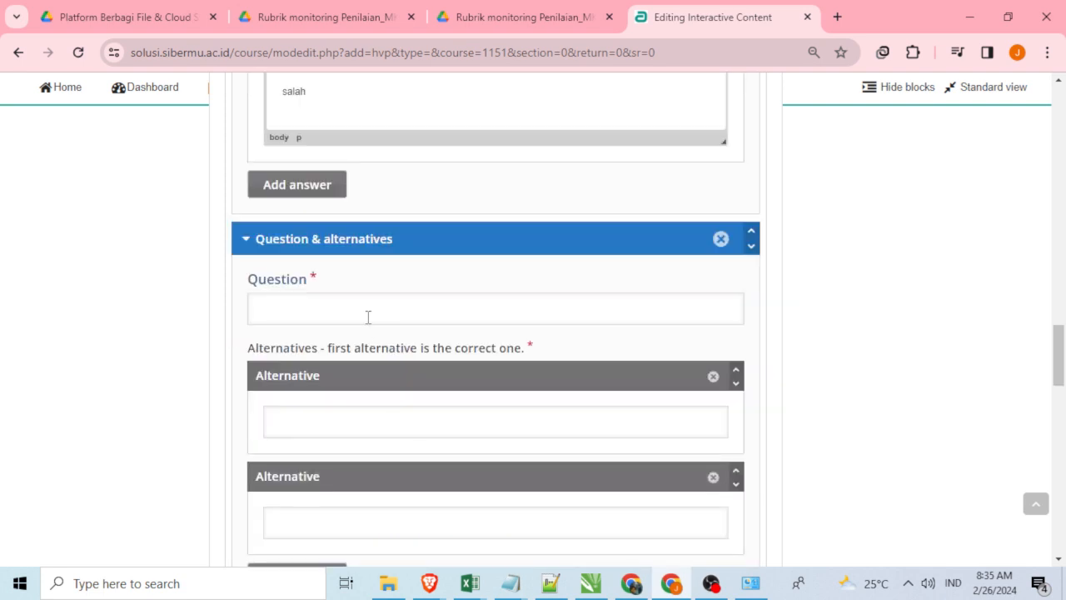
left_click(368, 317)
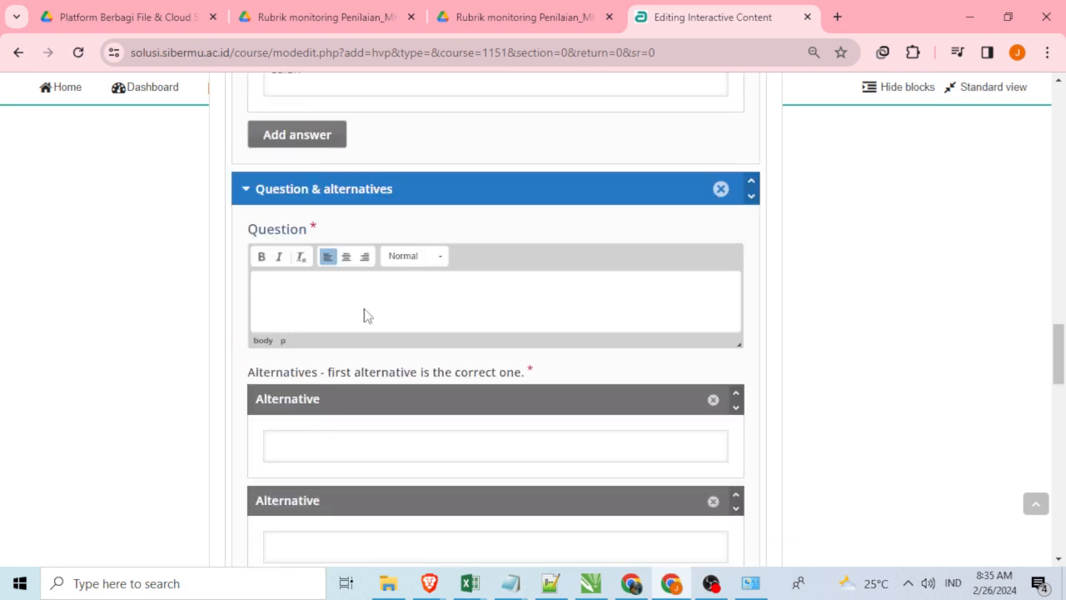
type("Prodi yang bukan prodi sibermu adalah..")
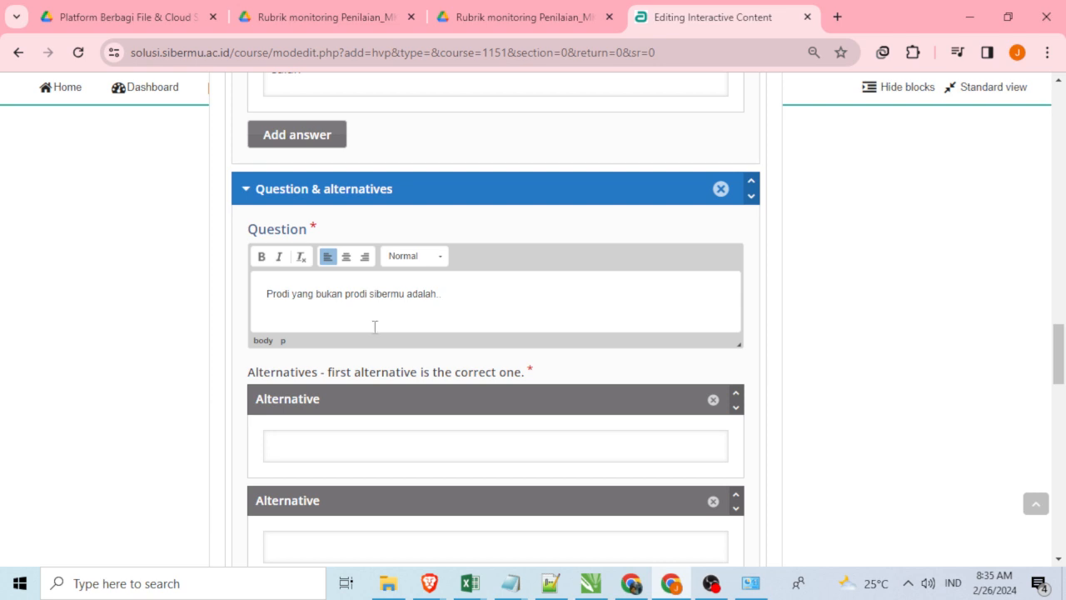
Fill in the third question's first two alternatives with "manajemen" and "Elektronika".
scroll(375, 324, "down", 2)
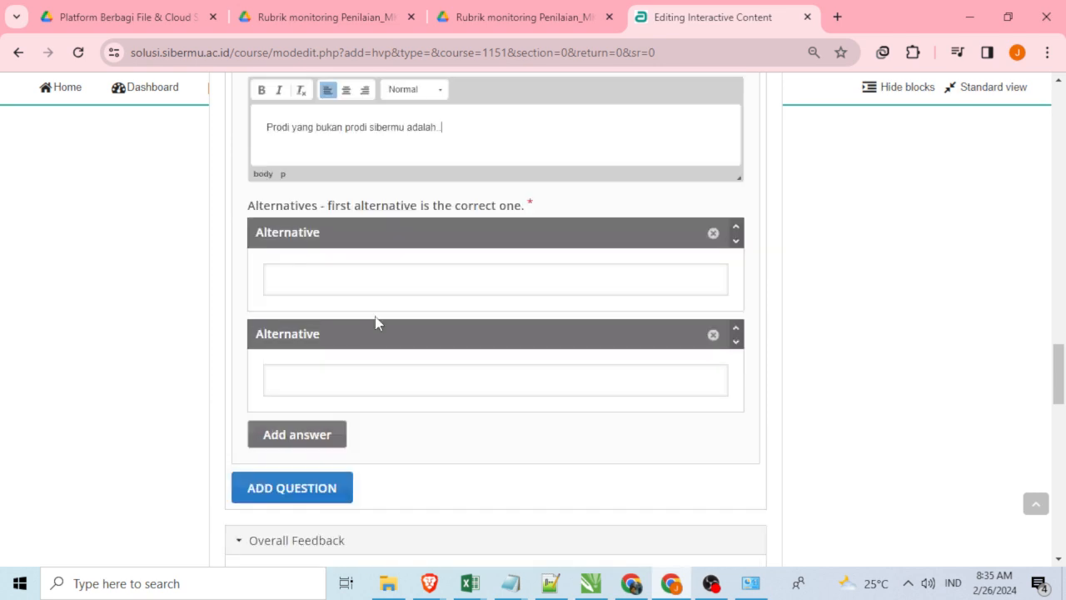
left_click(371, 280)
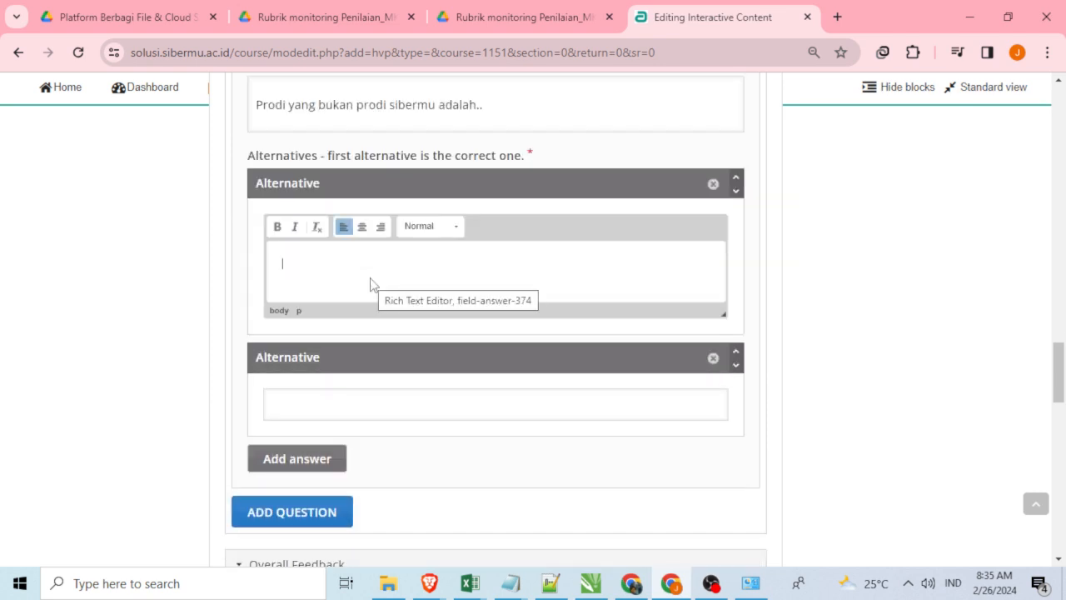
type("manajemen")
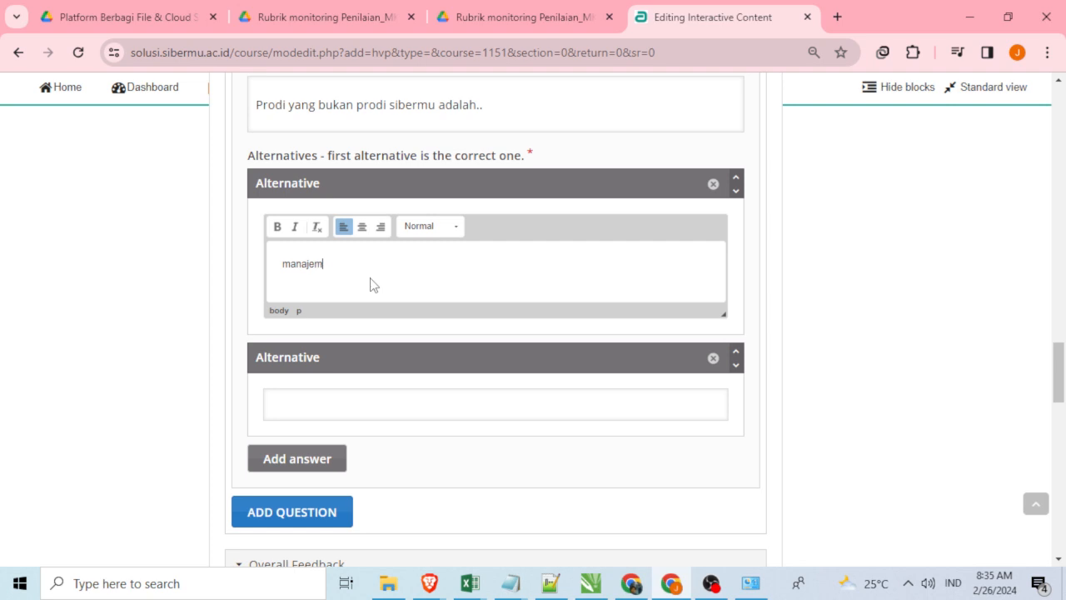
left_click(328, 404)
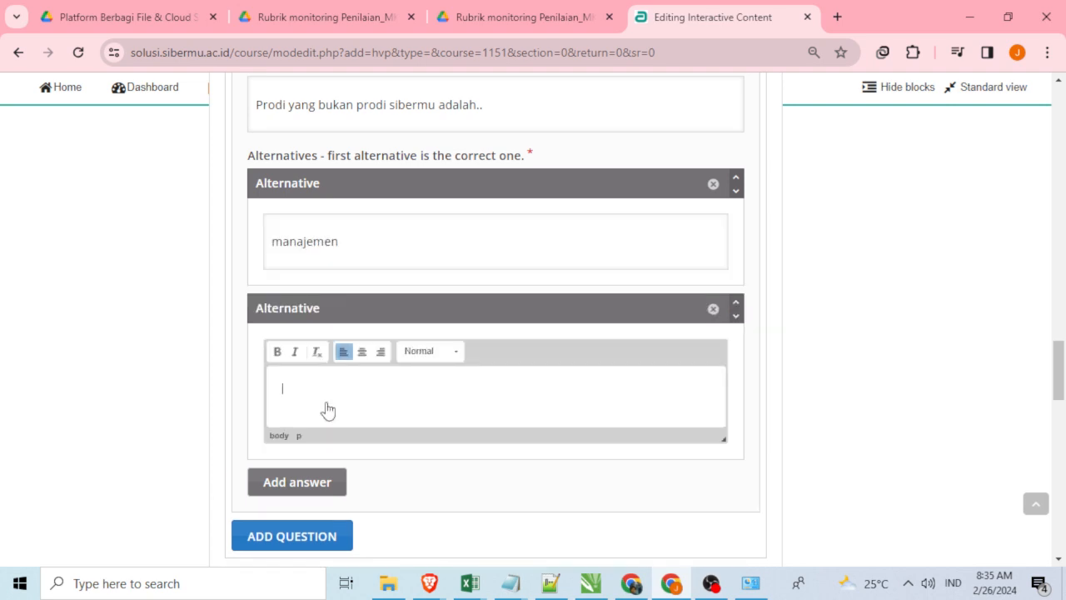
scroll(333, 412, "down", 1)
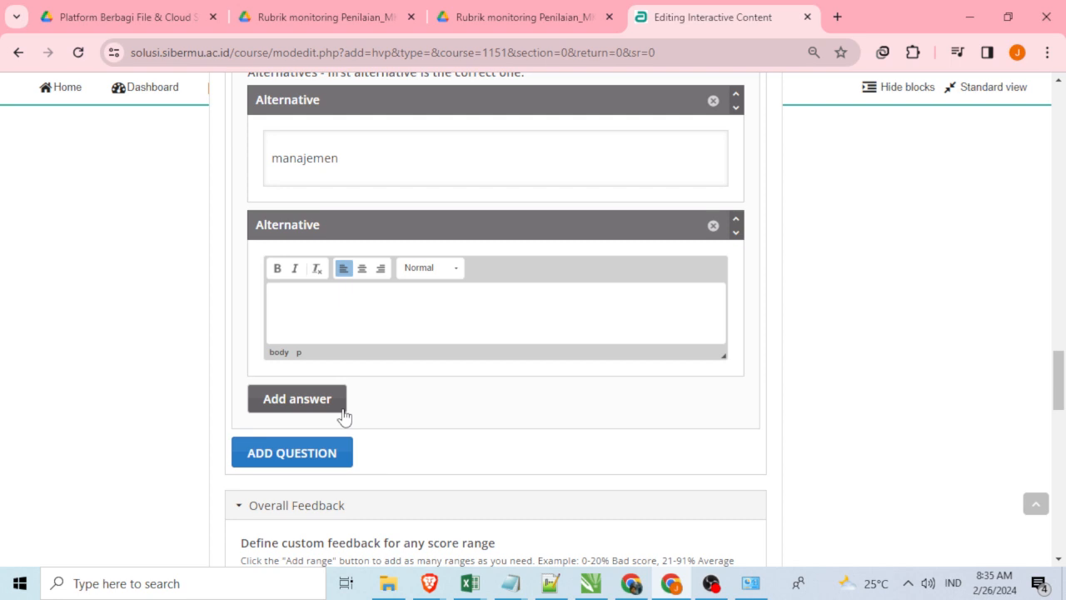
type("Elektronika")
Add a third answer to the third question with the text "Olahraga".
left_click(316, 401)
left_click(342, 440)
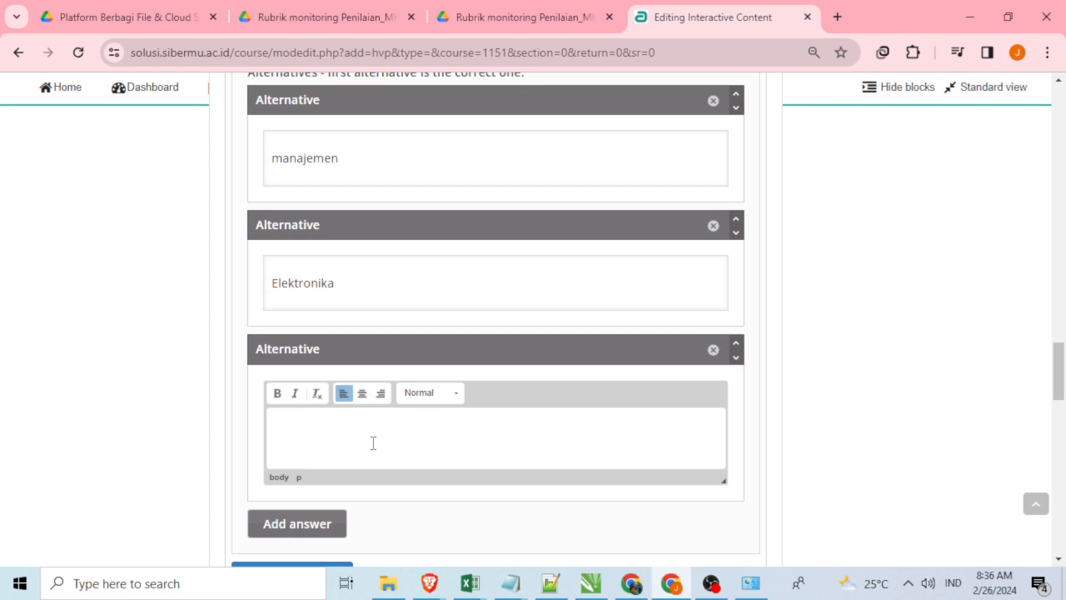
scroll(374, 435, "down", 1)
type("Olahraga")
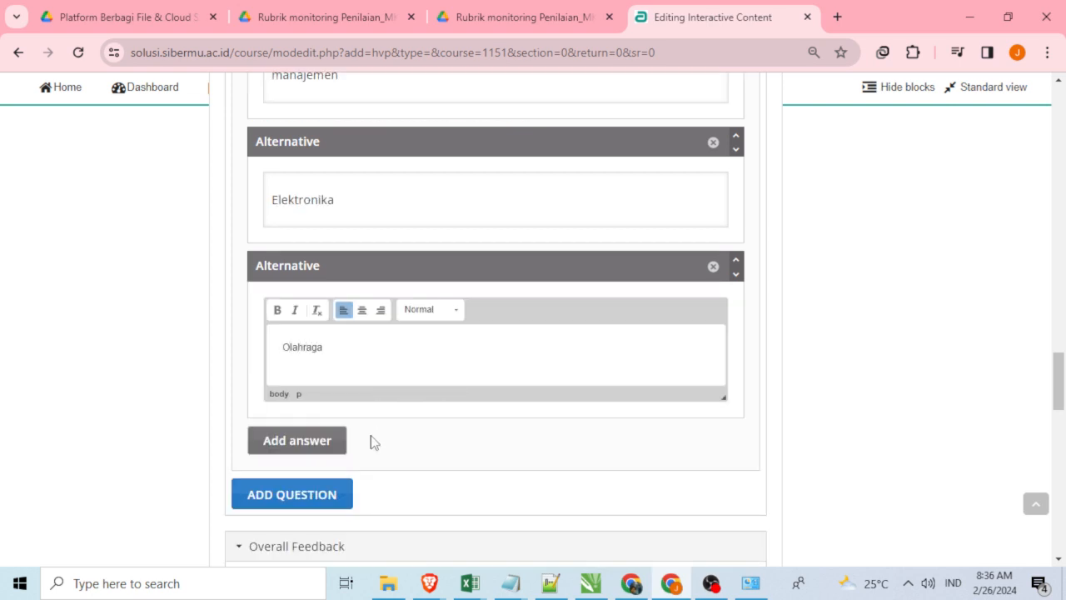
Check the single choice set's overall feedback, behavioural settings and adaptivity options without changes and save the interaction.
scroll(400, 441, "down", 3)
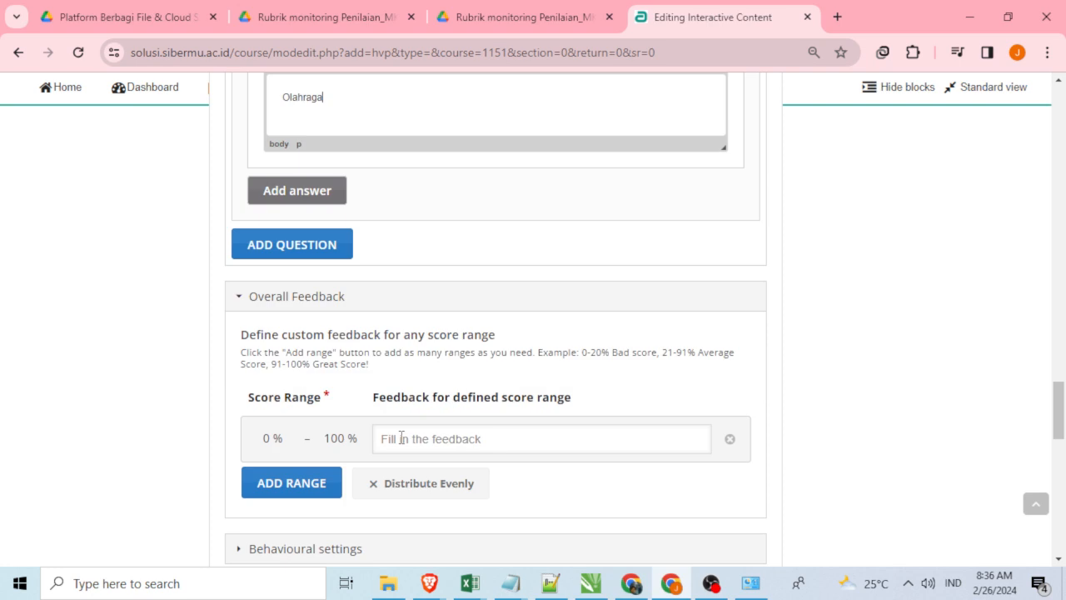
scroll(401, 438, "down", 1)
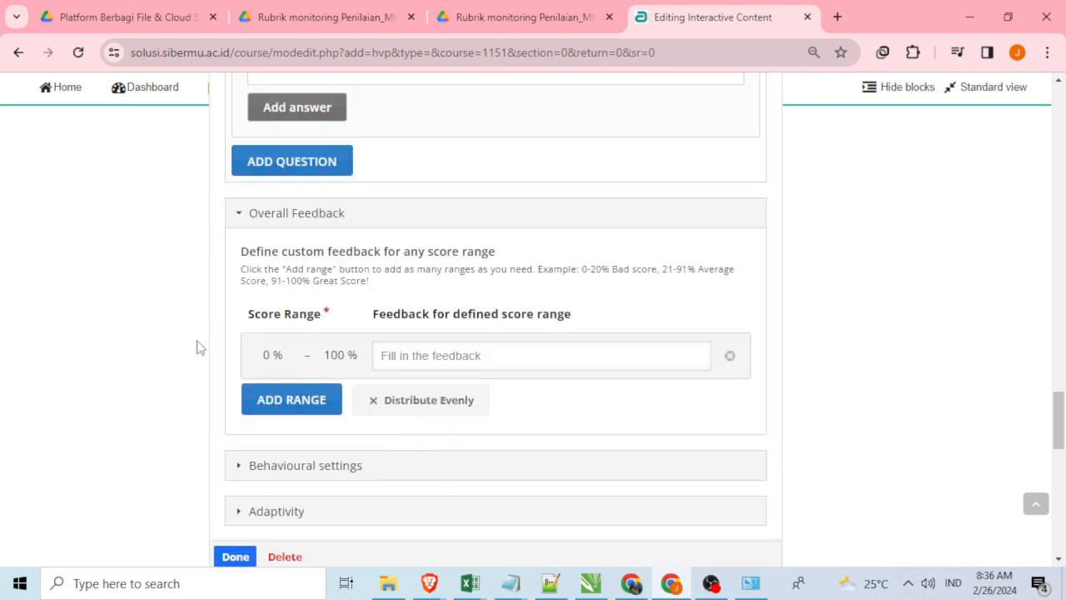
scroll(385, 426, "down", 1)
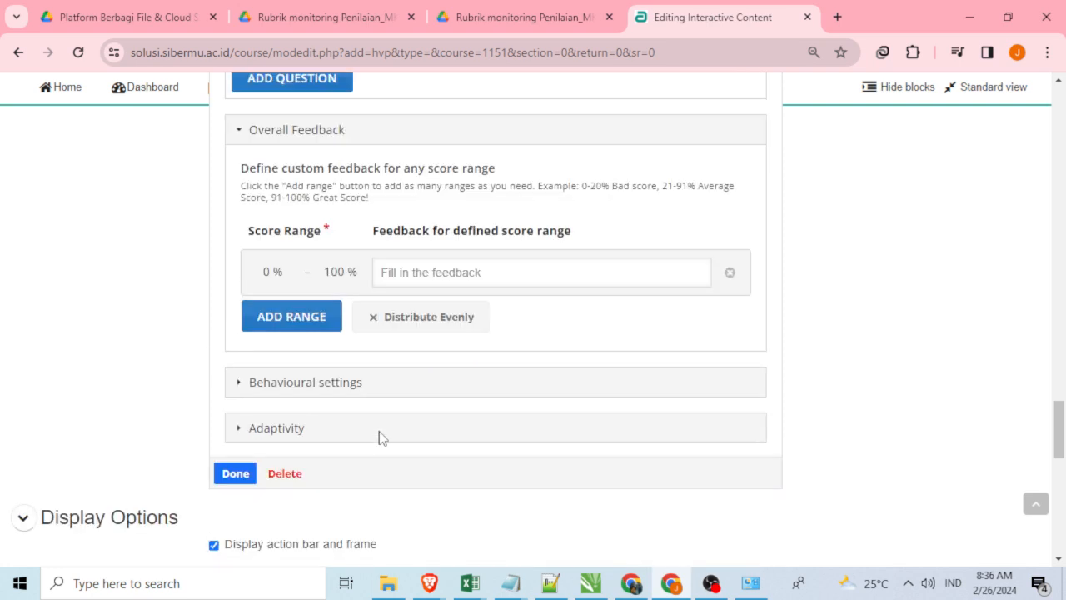
left_click(319, 391)
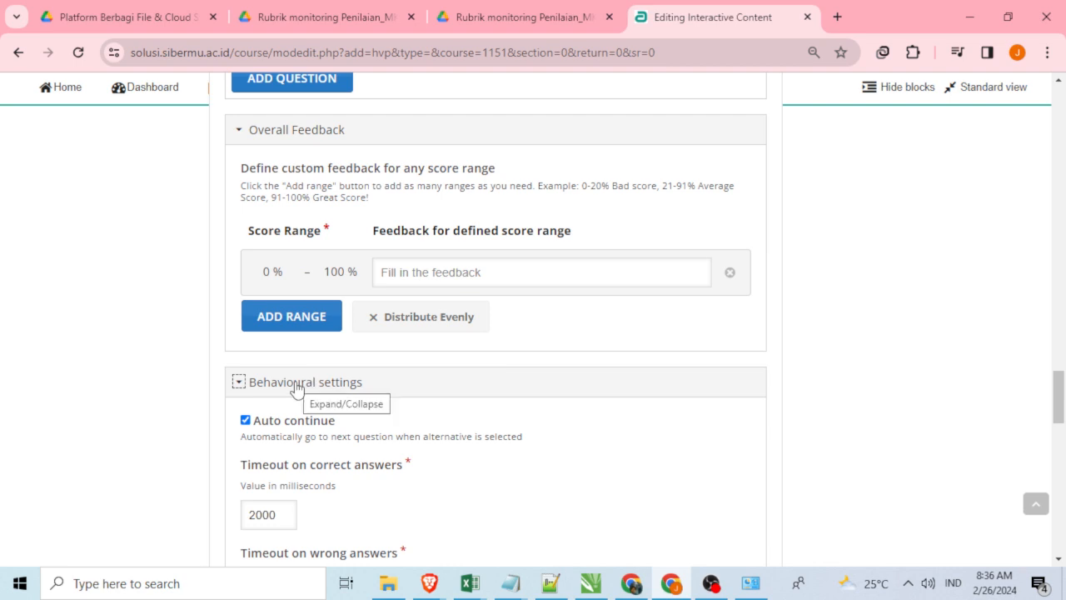
scroll(296, 388, "down", 1)
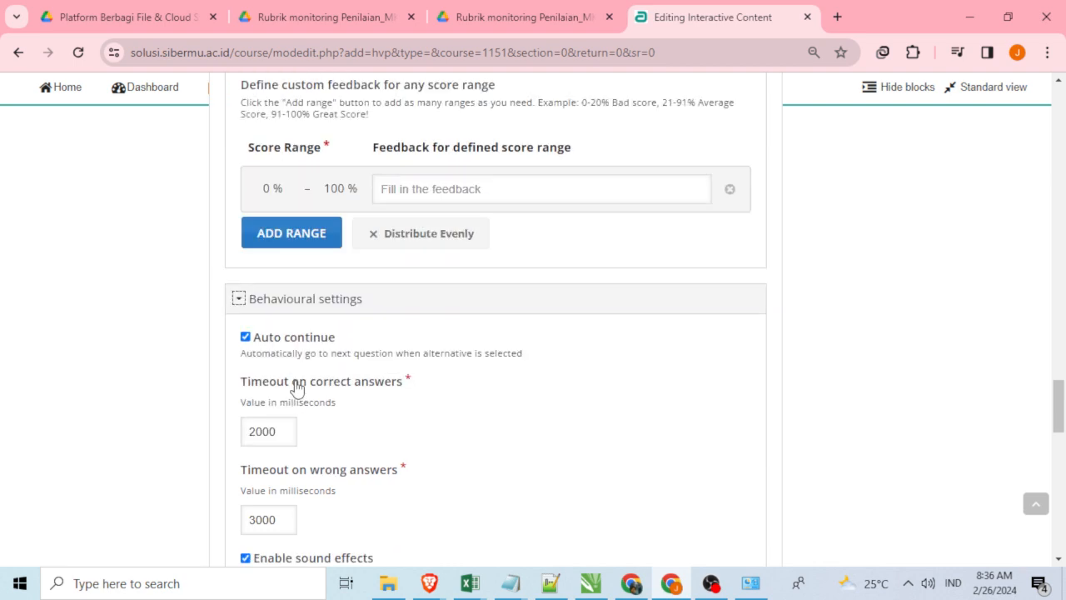
left_click(311, 301)
left_click(260, 350)
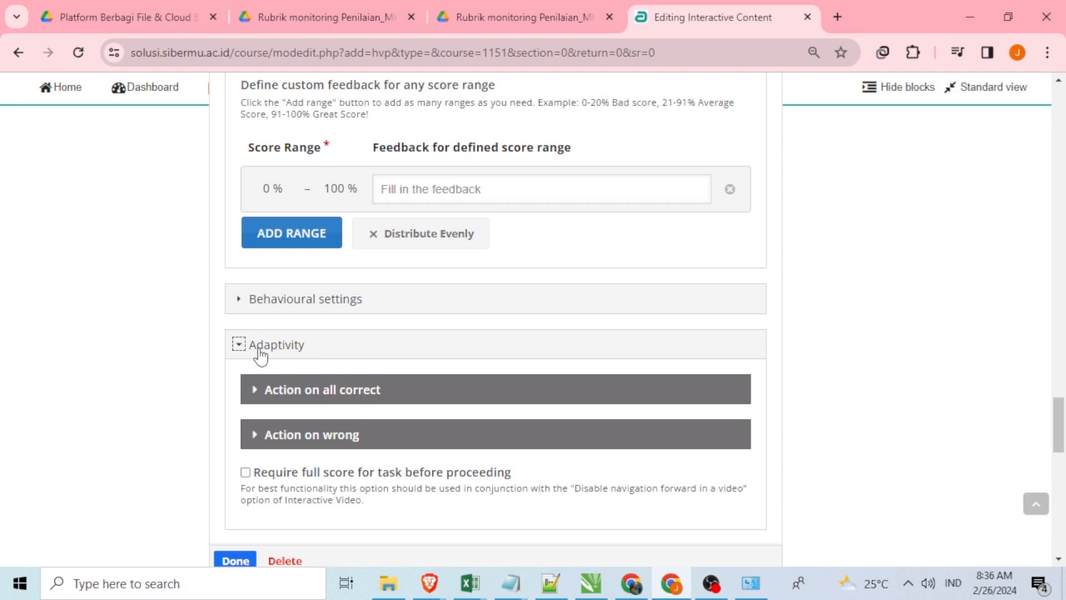
left_click(260, 350)
left_click(239, 391)
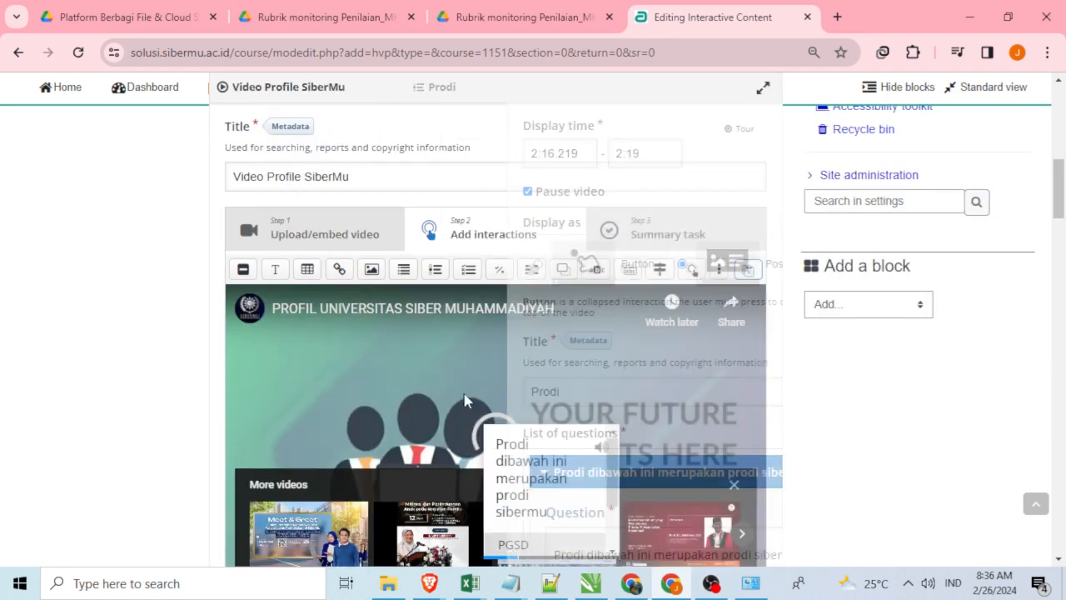
Move the single choice set to the middle of the video and enlarge it to fit all three alternatives.
left_click_drag(532, 478, 425, 419)
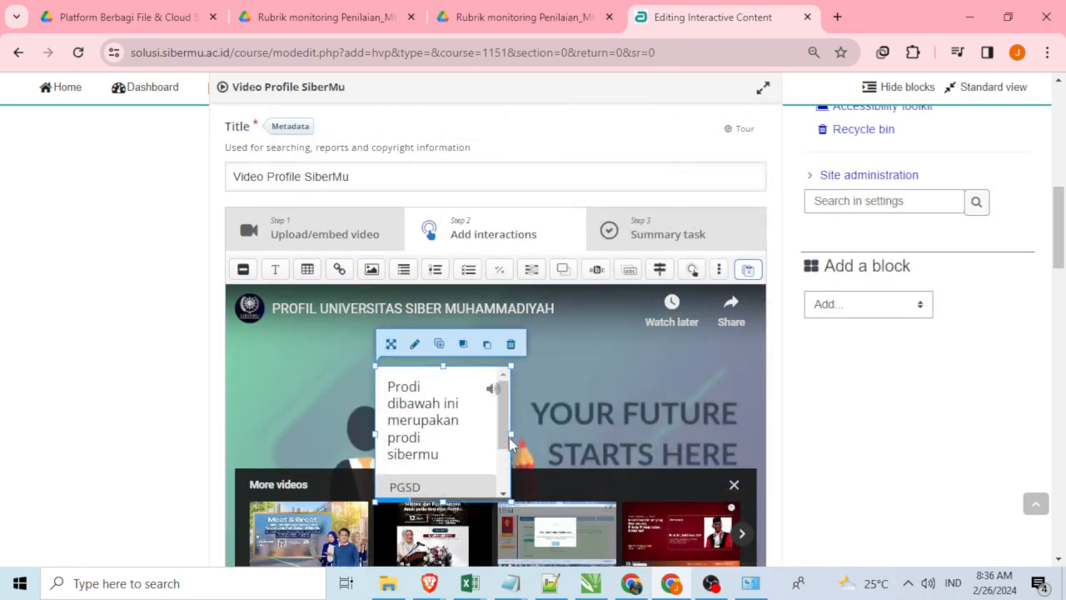
left_click_drag(511, 435, 492, 404)
left_click_drag(500, 478, 506, 508)
left_click_drag(560, 407, 552, 414)
scroll(575, 417, "down", 2)
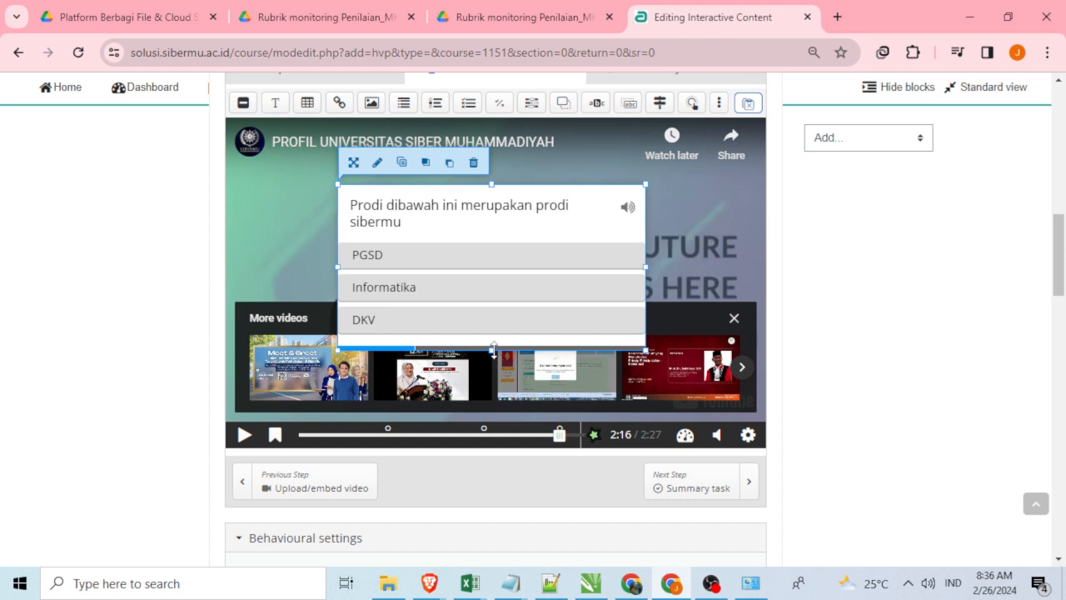
Adjust the set's height and widen it so the first question fits on one line, recentring it on the video.
left_click_drag(493, 349, 493, 302)
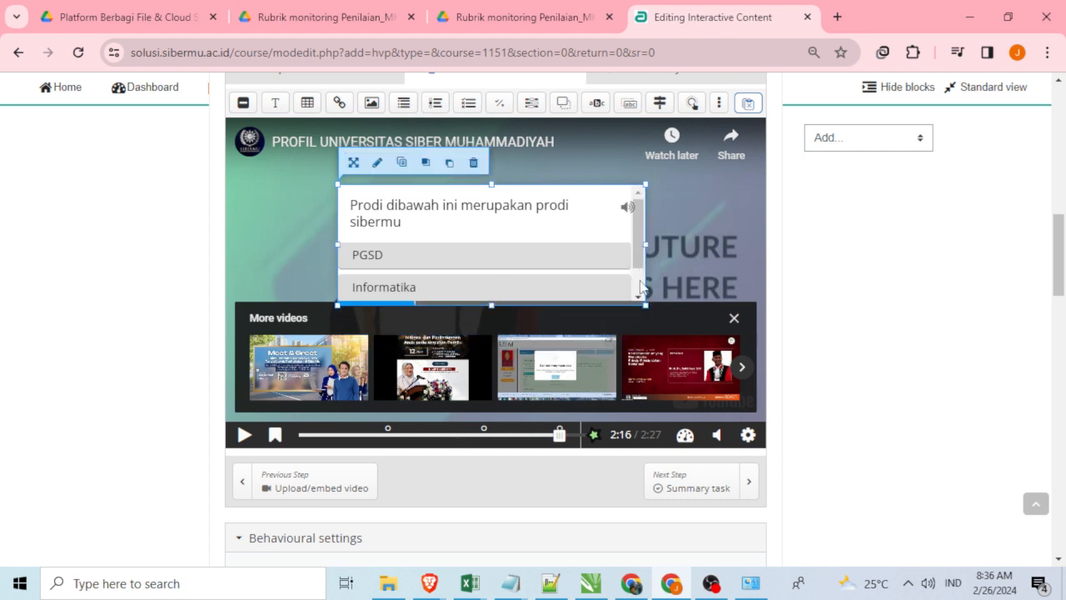
left_click_drag(493, 306, 496, 364)
left_click_drag(546, 231, 539, 232)
left_click_drag(638, 274, 705, 274)
left_click_drag(621, 242, 605, 247)
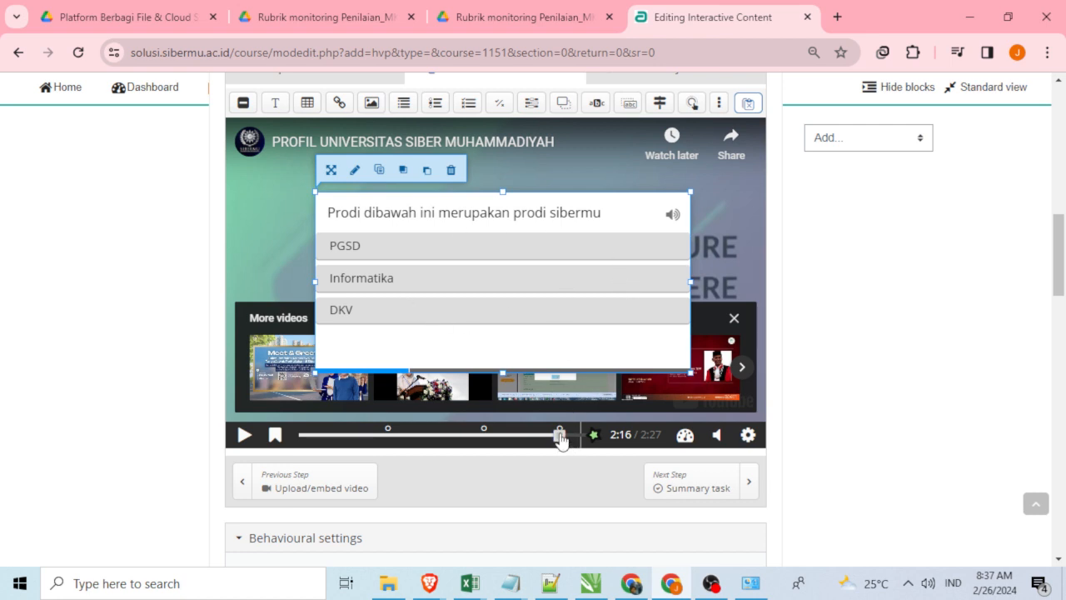
Move playback to the end of the video and remove the submit screen at 2:27.
left_click_drag(562, 436, 598, 439)
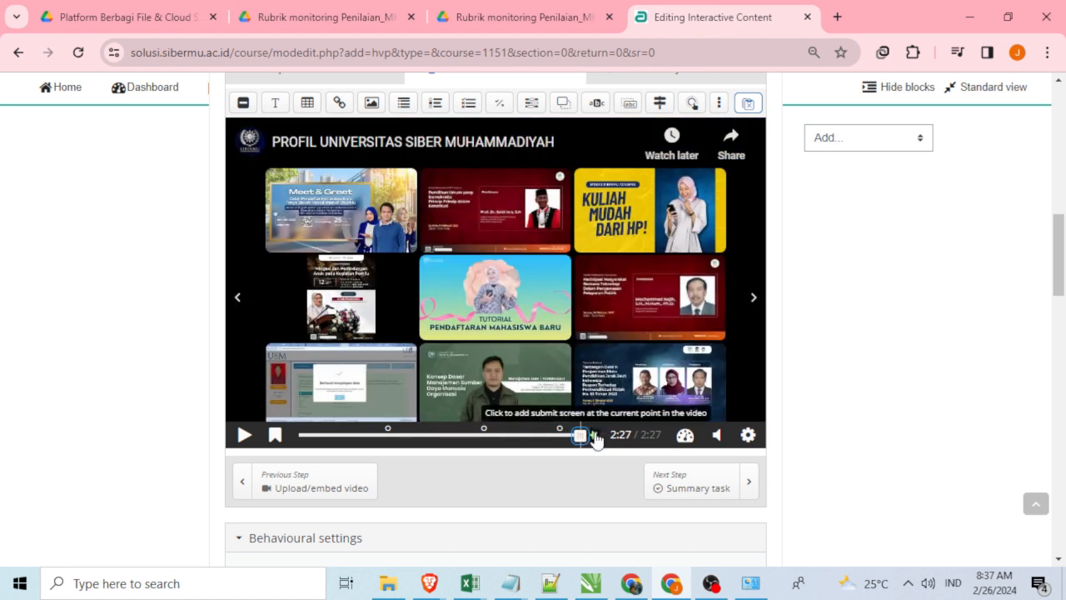
mouse_move(581, 435)
left_mouse_down()
mouse_move(568, 438)
mouse_move(584, 438)
left_mouse_up()
left_click(595, 437)
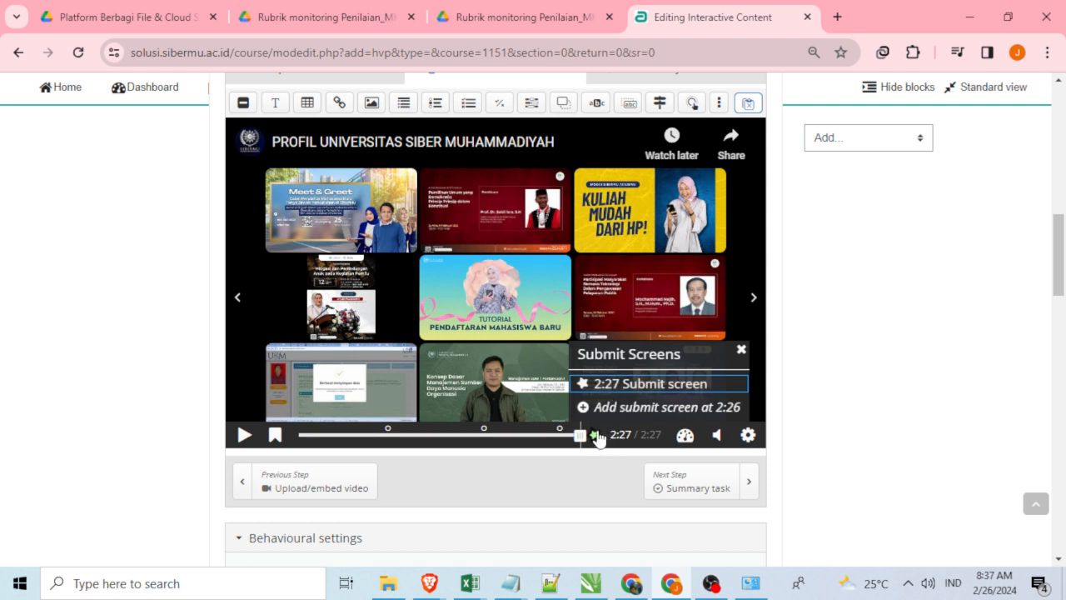
left_click(742, 354)
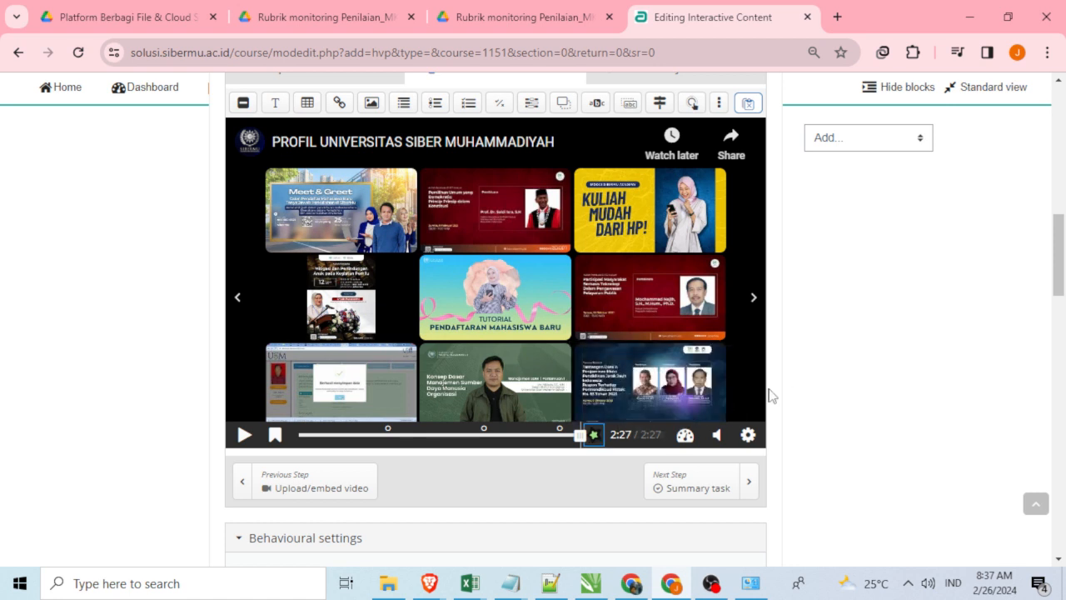
left_click(595, 436)
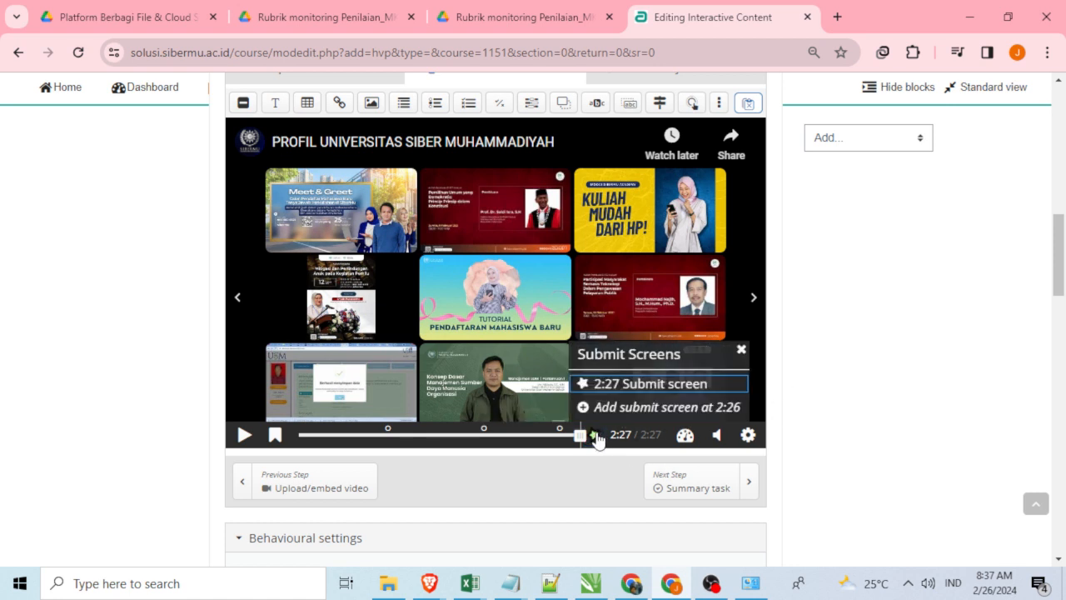
left_click(724, 385)
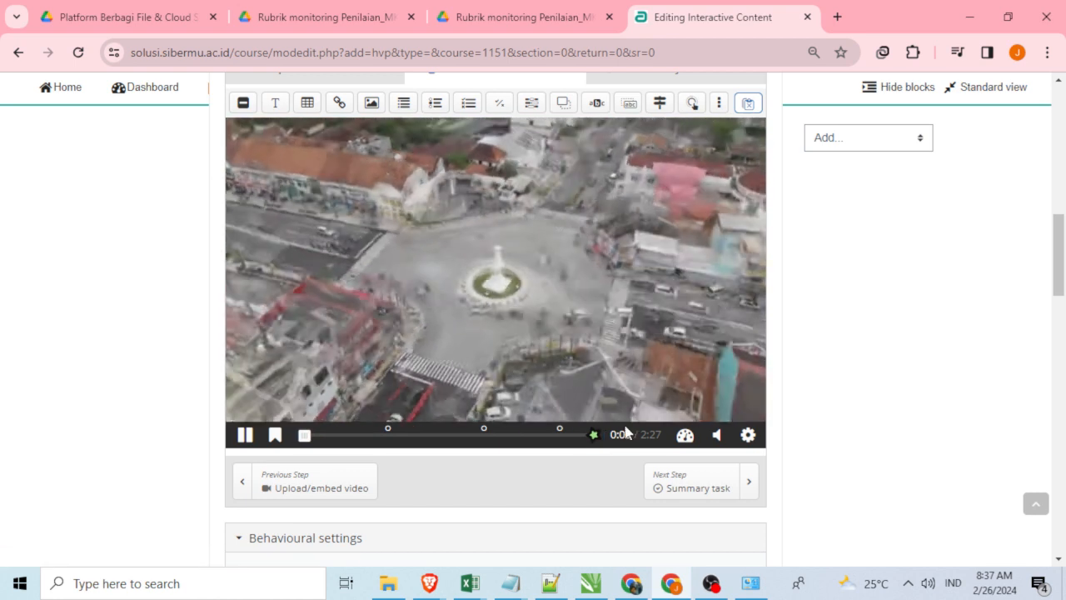
Return playback to the end of the video and add a submit screen at 2:26.
left_click(594, 436)
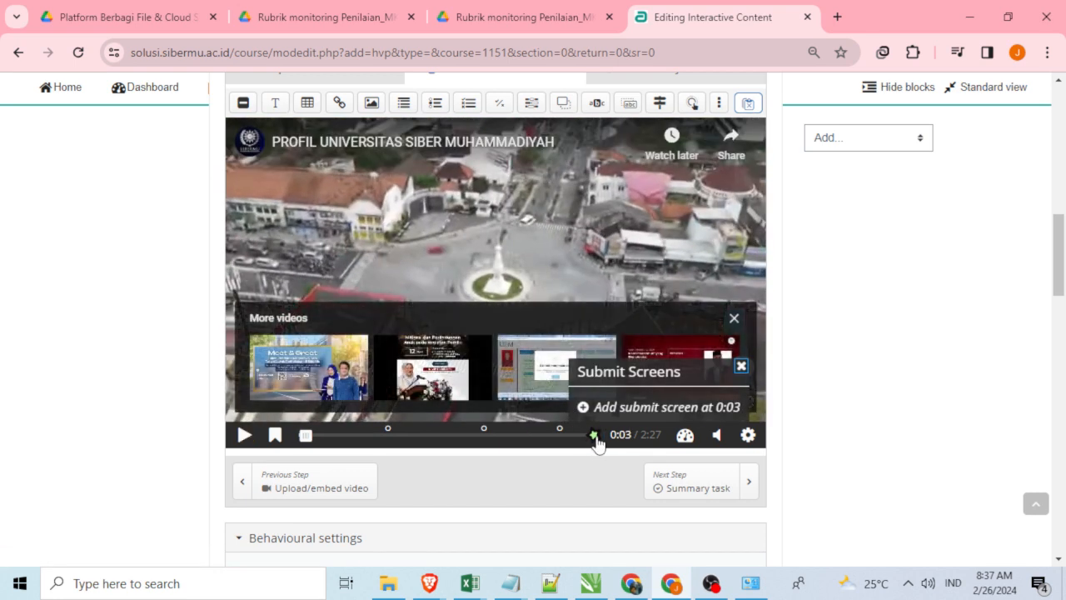
left_click_drag(306, 439, 610, 441)
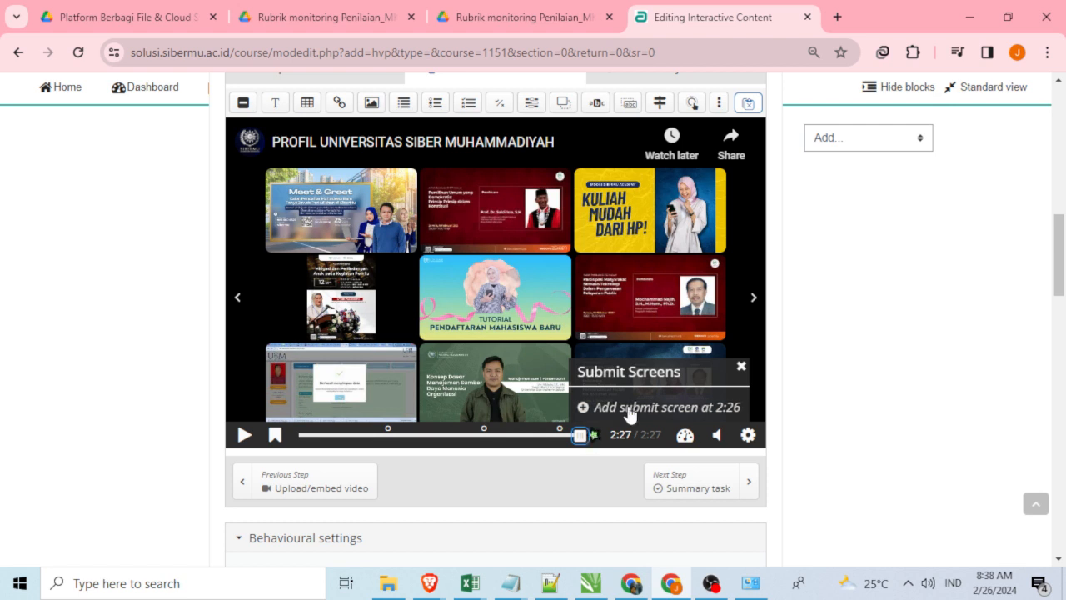
left_click(629, 409)
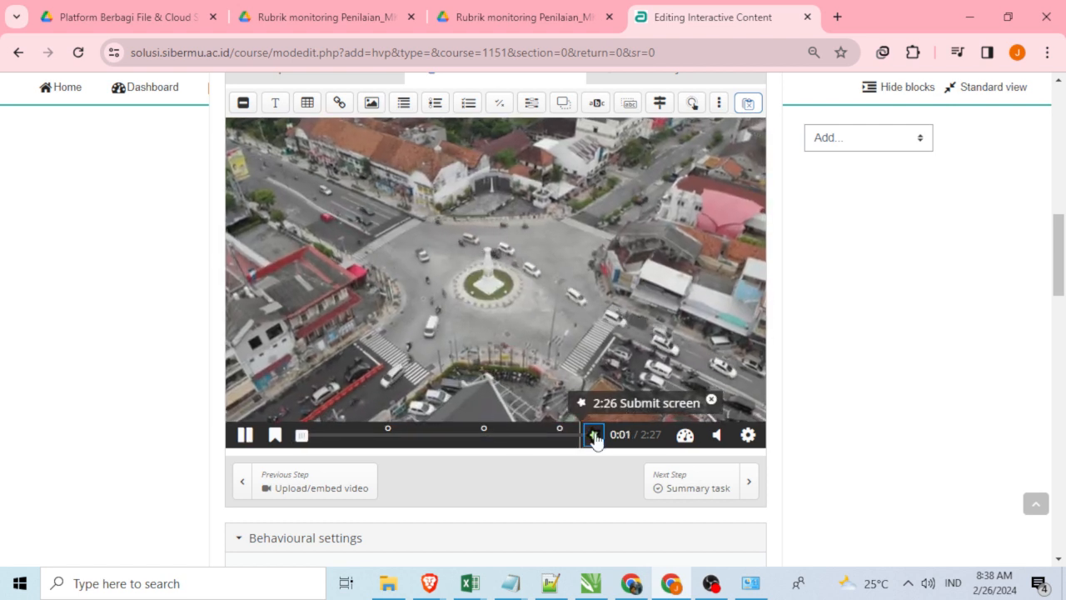
Bring playback back to the video's end and remove the submit screen at 2:26.
left_click_drag(304, 437, 597, 436)
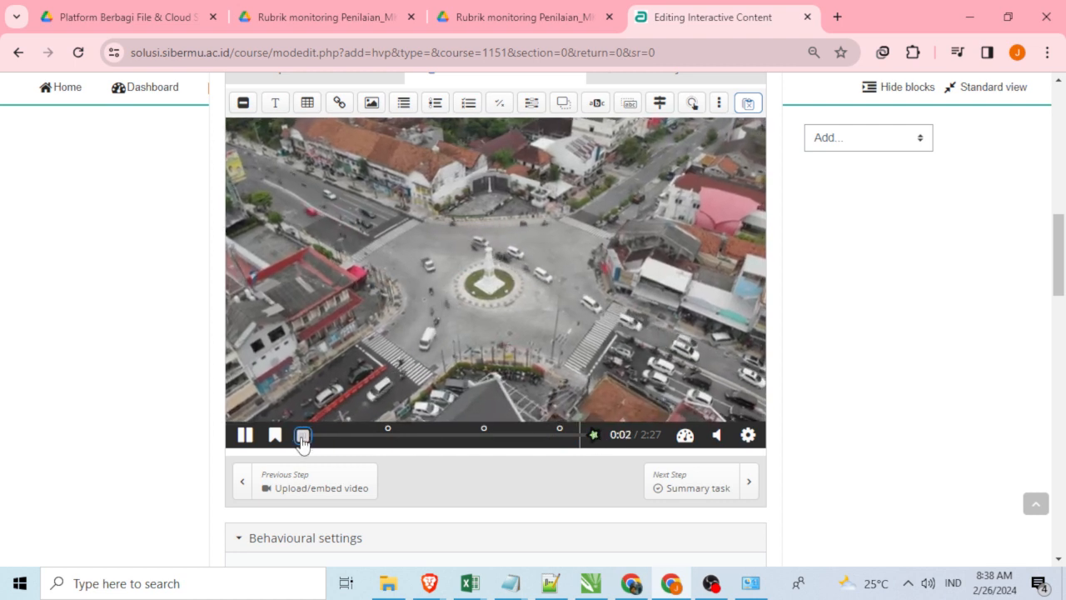
left_click_drag(303, 437, 596, 444)
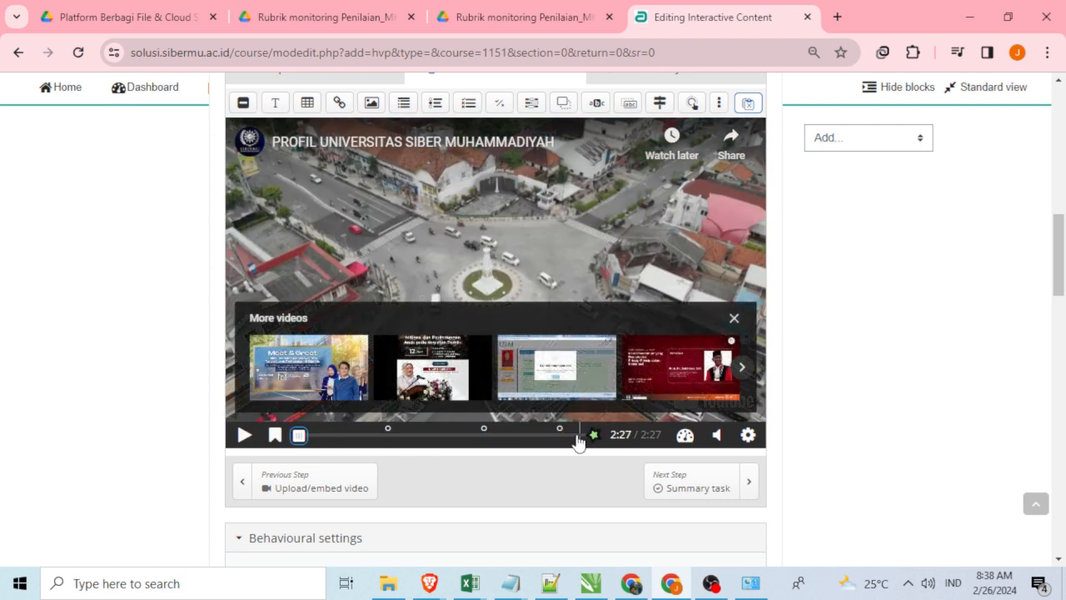
left_click(576, 437)
left_click_drag(576, 442, 583, 440)
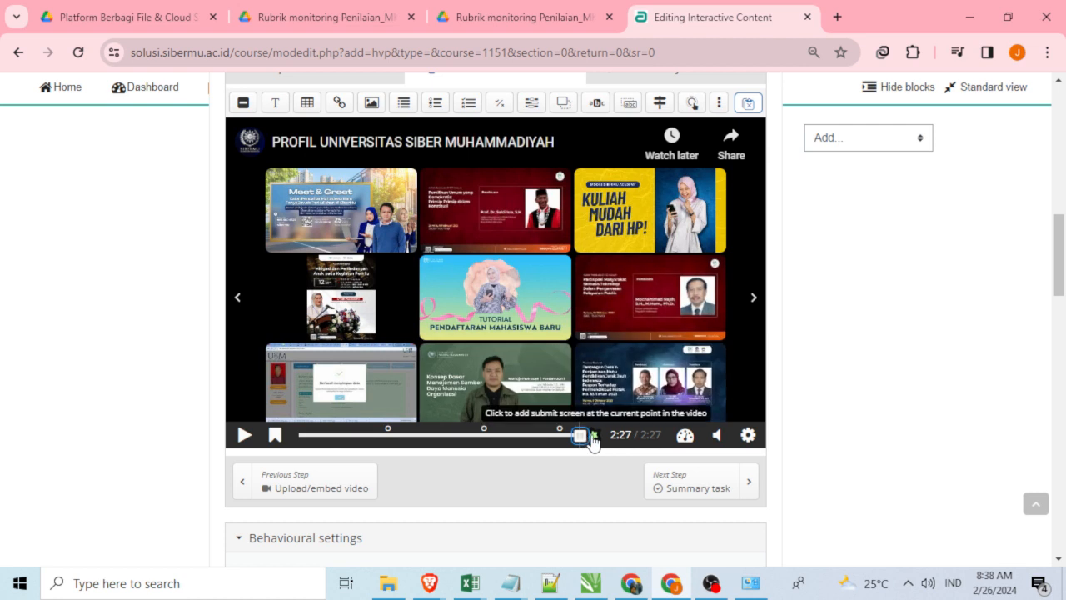
left_click(594, 435)
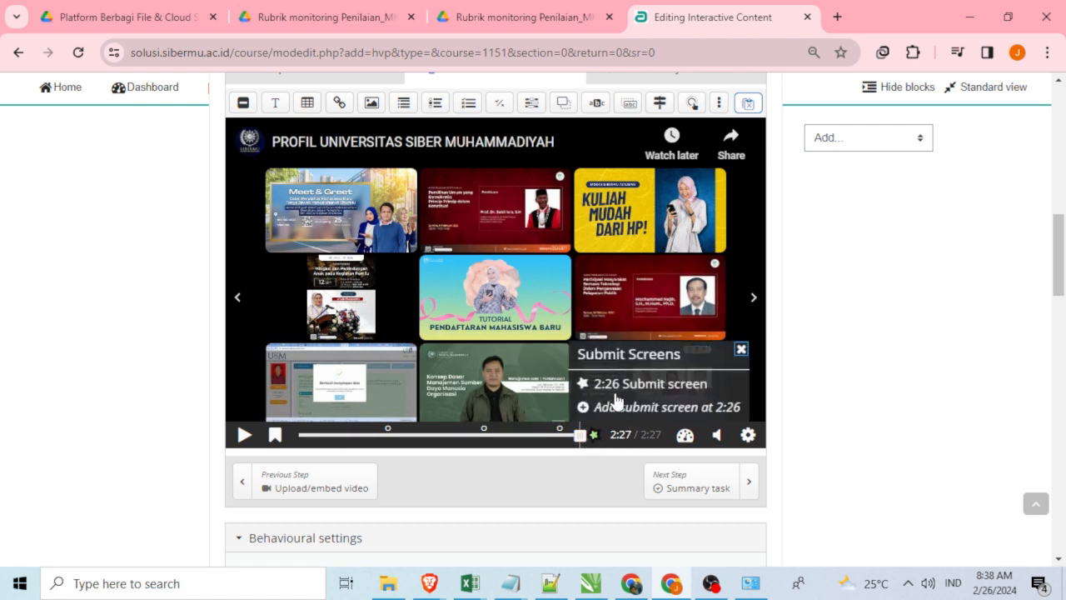
left_click(698, 386)
Try to hold the playback position at the very end of the video.
mouse_move(583, 444)
left_mouse_down()
mouse_move(561, 445)
mouse_move(588, 442)
left_mouse_up()
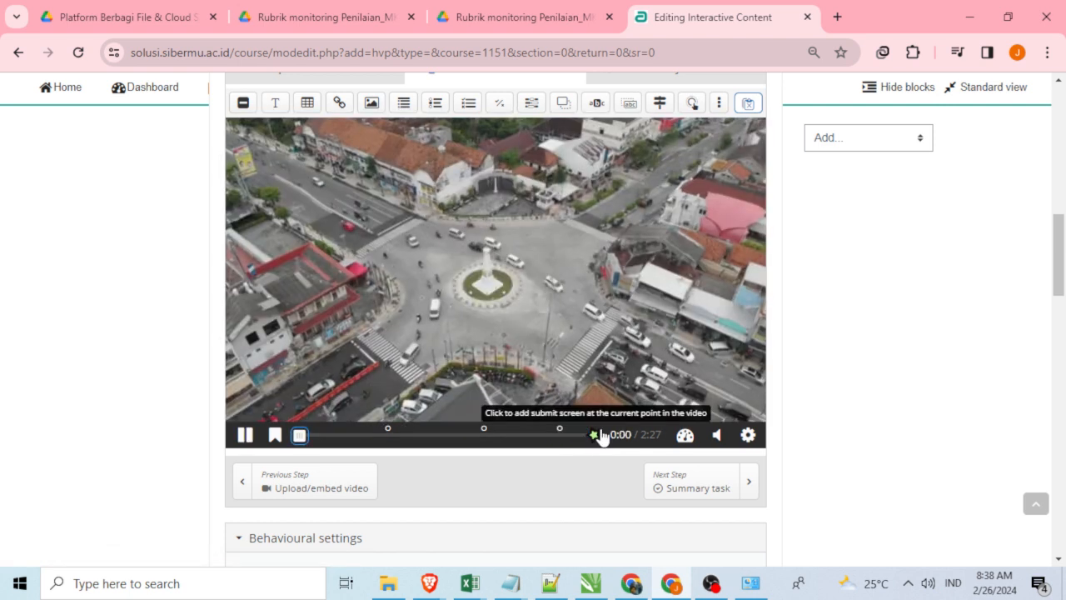
left_click_drag(308, 443, 590, 438)
left_click(577, 442)
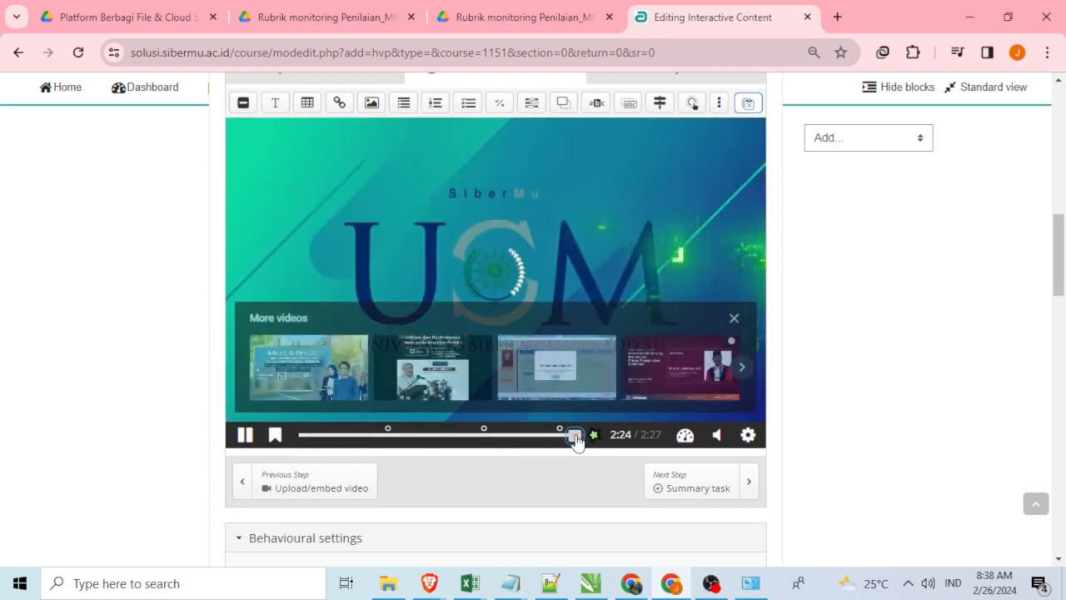
left_click_drag(574, 443, 585, 442)
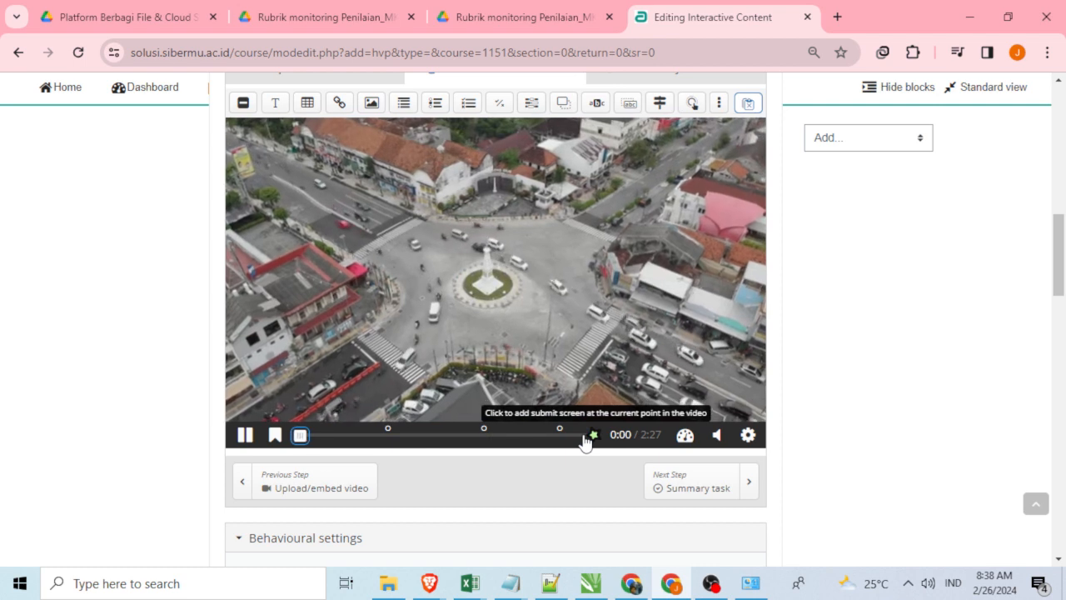
left_click(578, 441)
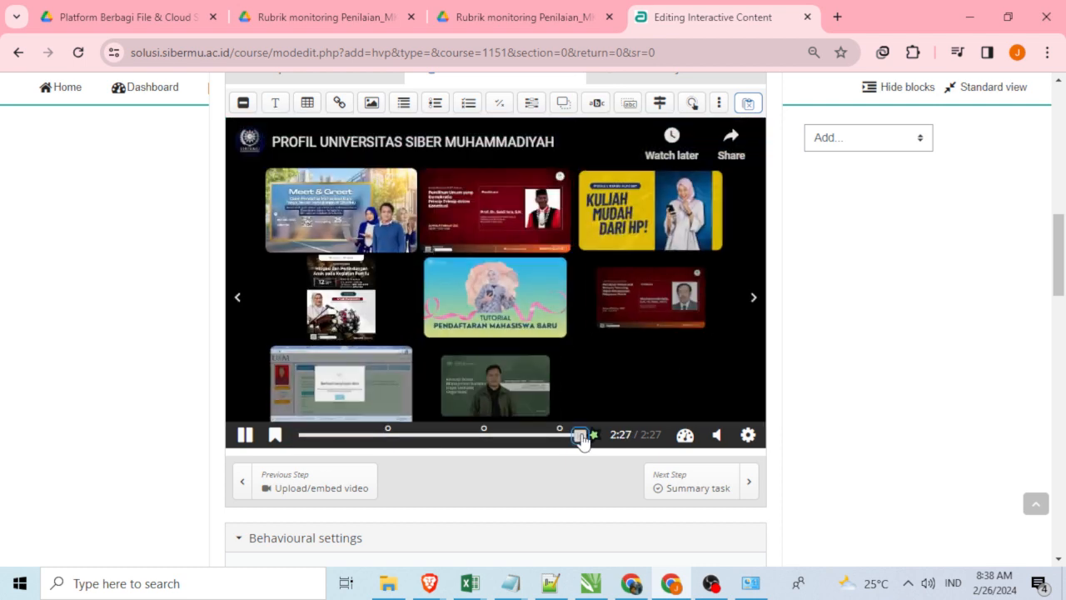
left_click(579, 441)
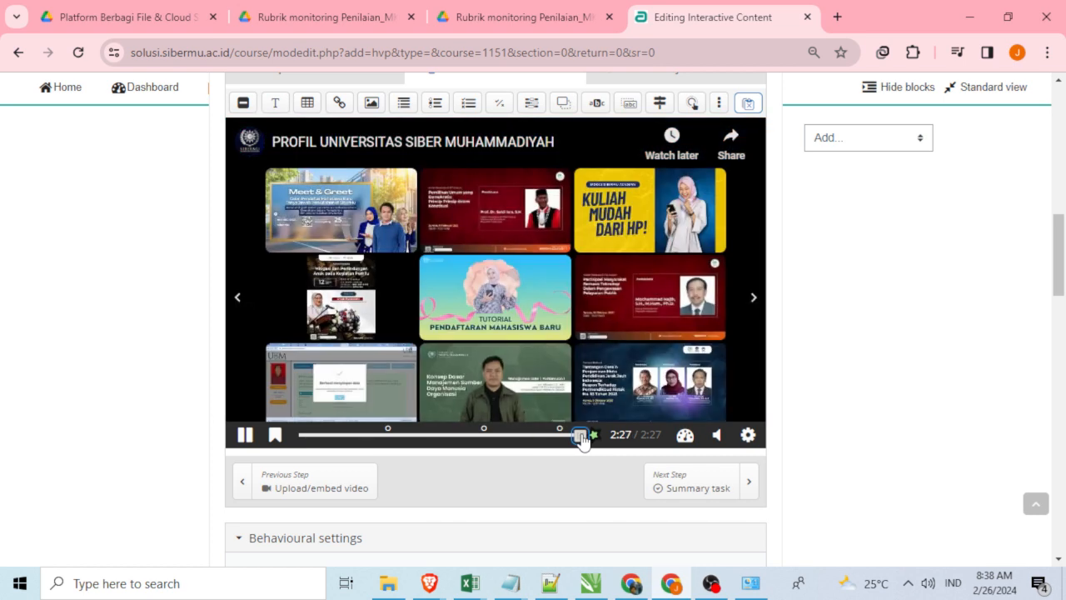
left_click(581, 437)
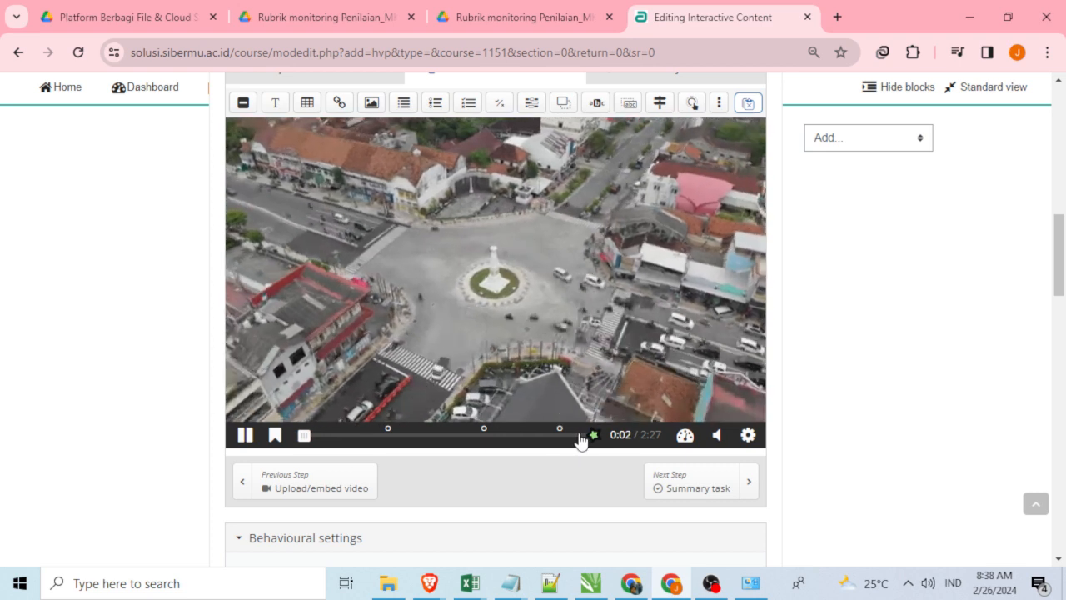
left_click(579, 435)
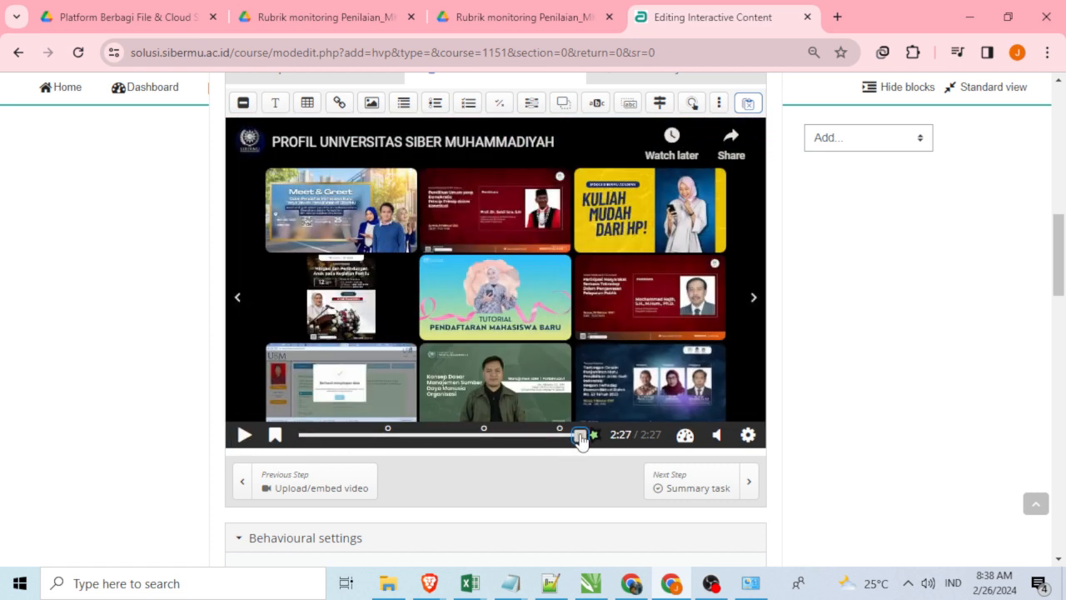
left_click(244, 435)
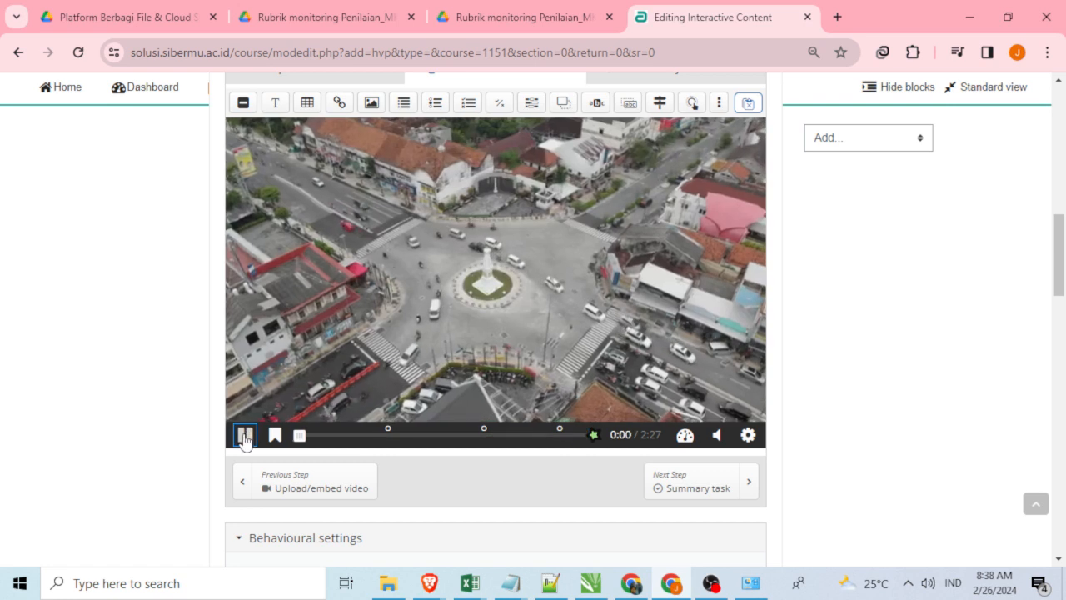
left_click(244, 435)
Add a submit screen at 2:26 with playback at the video's end, and show the list of submit screens.
left_click_drag(301, 437, 600, 442)
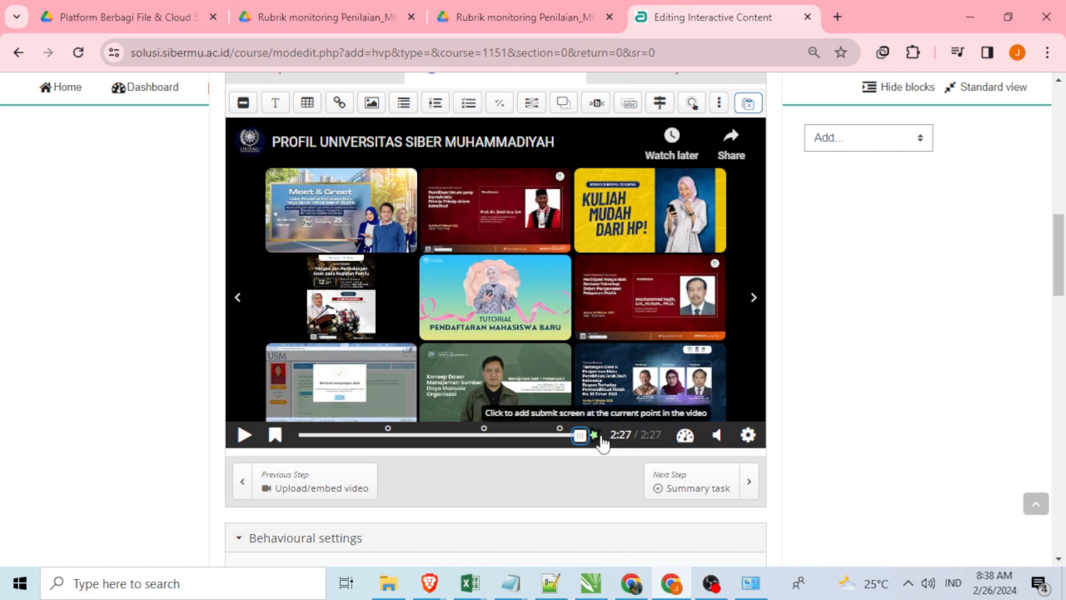
left_click(597, 437)
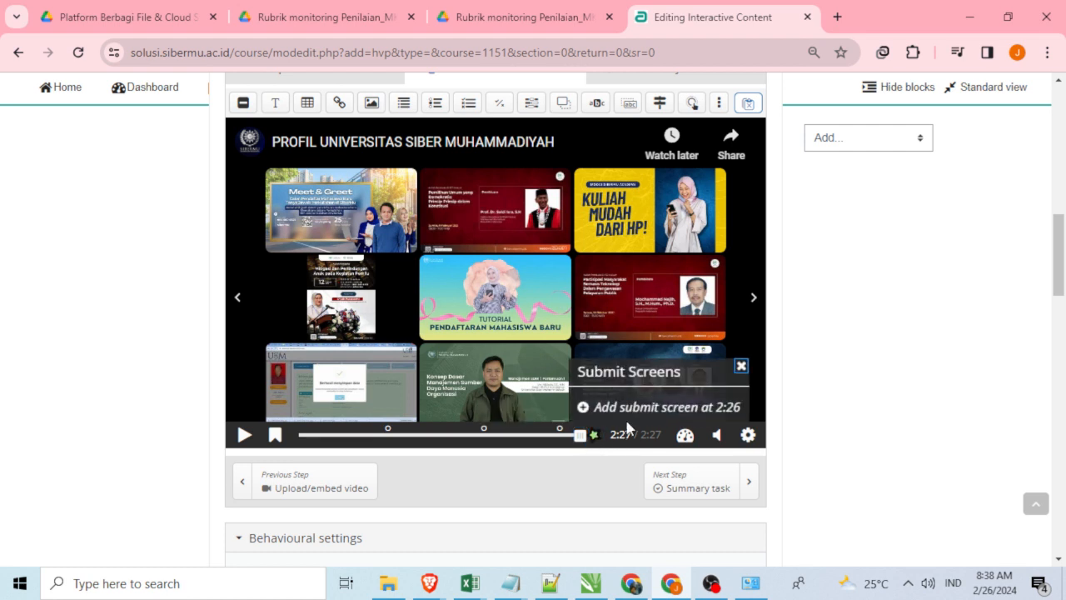
left_click(631, 412)
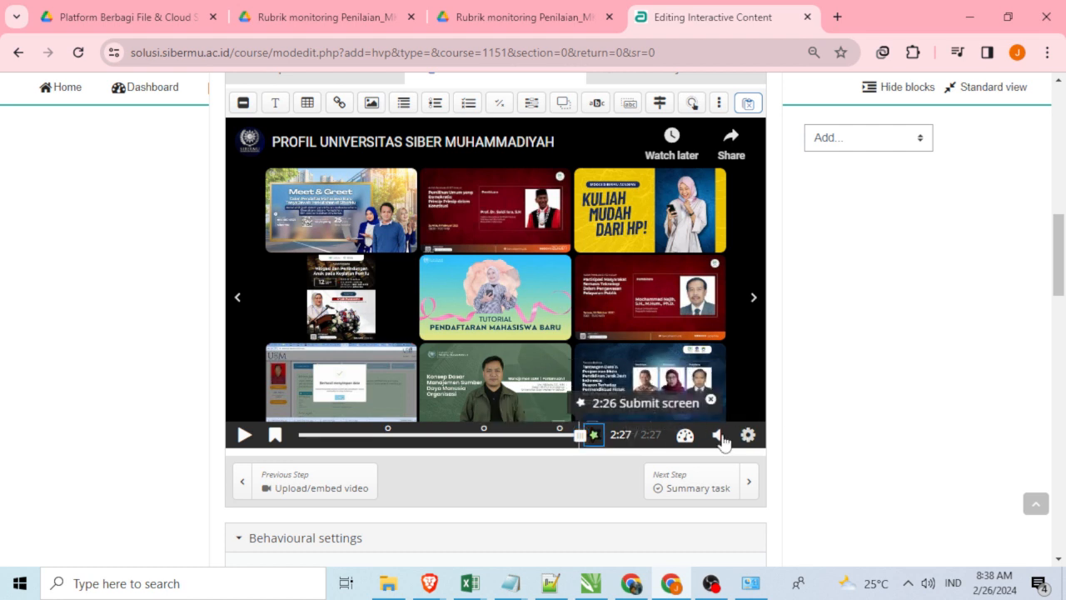
left_click(595, 436)
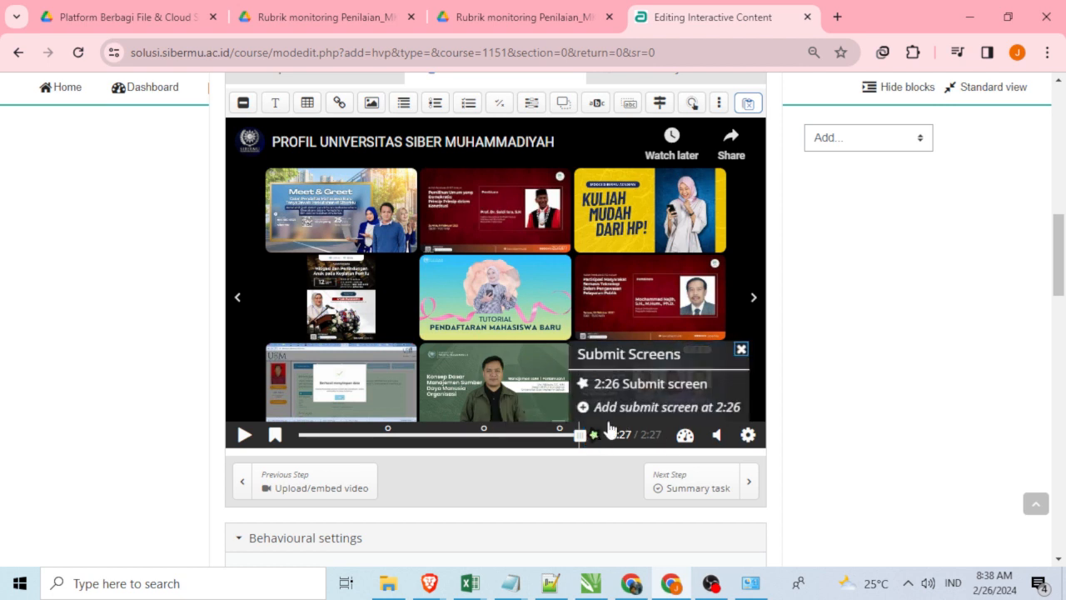
Close the submit screens list and review the placed True/False question at 1:36 and multiple choice question at 0:46 in the video editor.
left_click(485, 434)
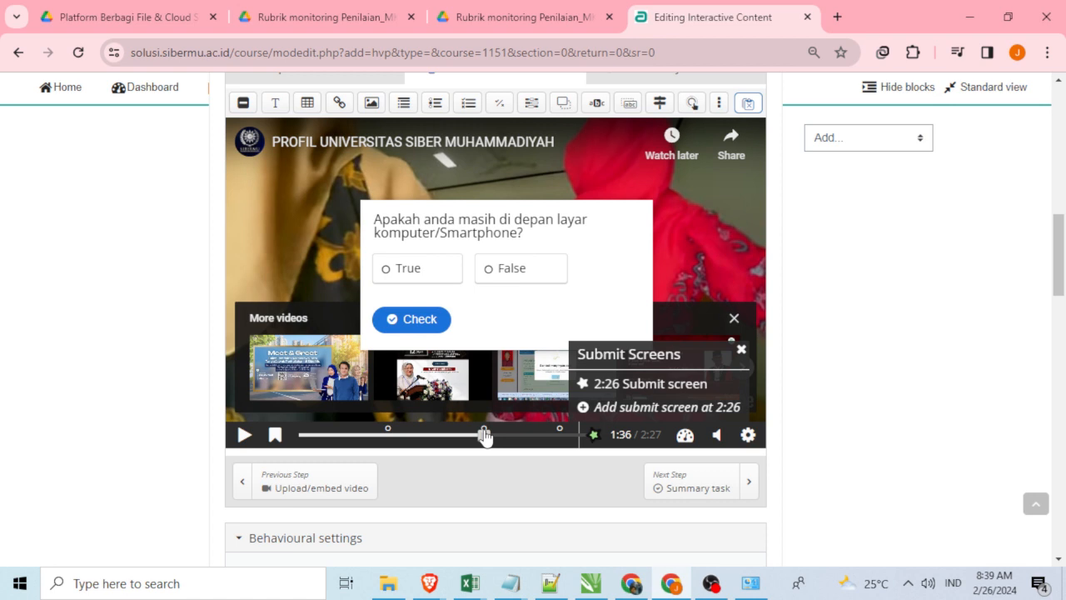
left_click(734, 320)
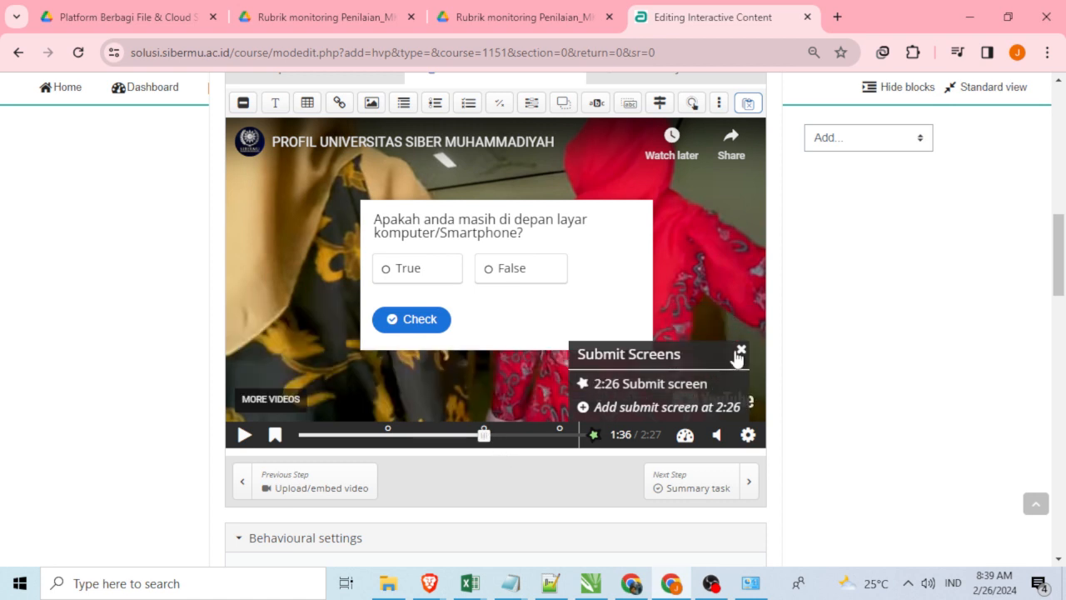
left_click(741, 351)
left_click_drag(483, 434, 391, 433)
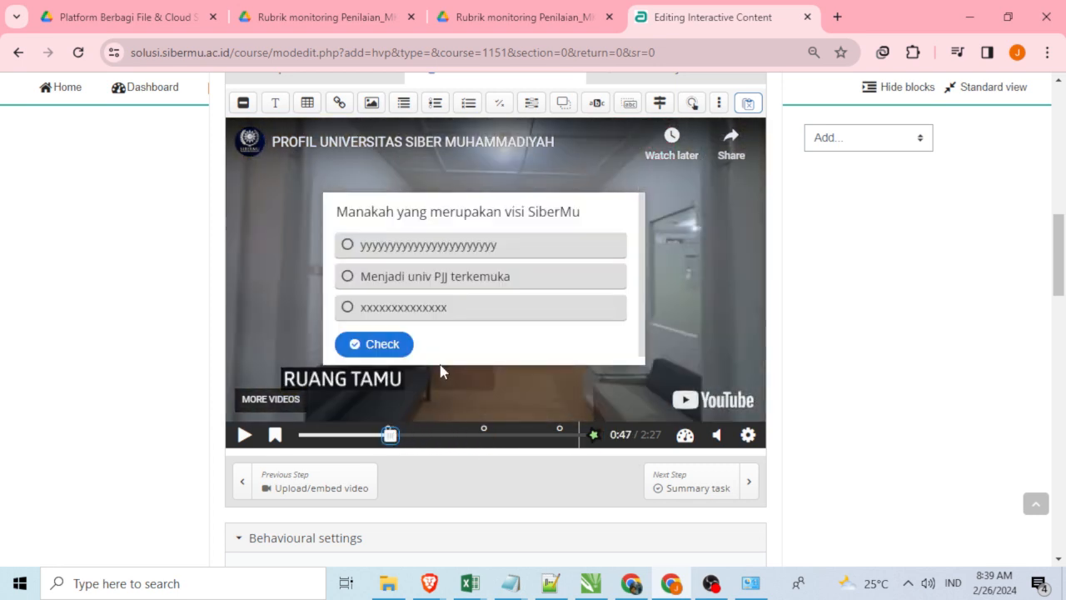
left_click(484, 279)
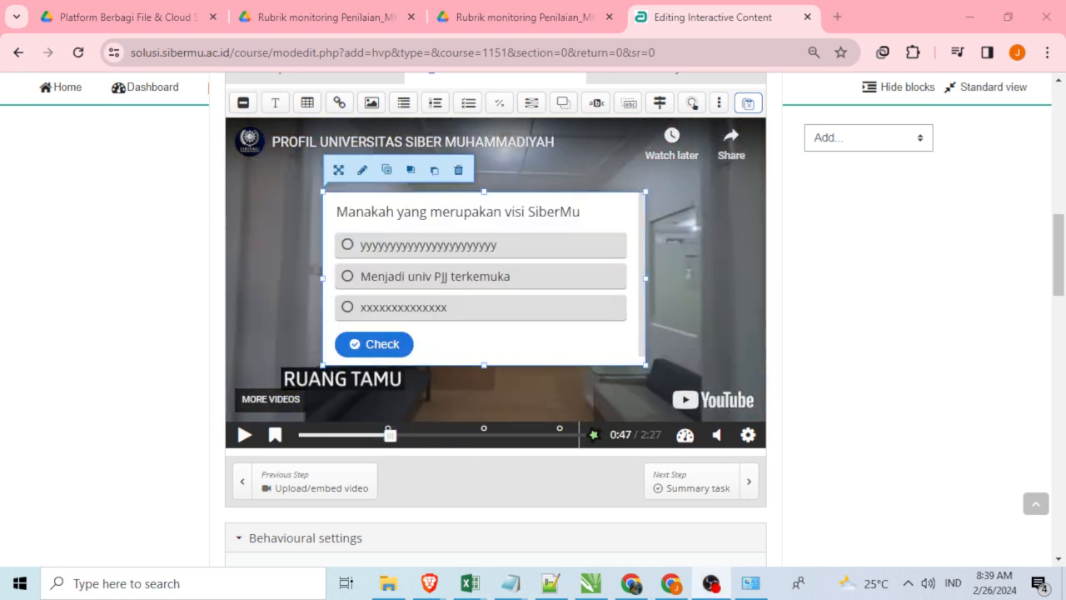
left_click_drag(391, 434, 330, 437)
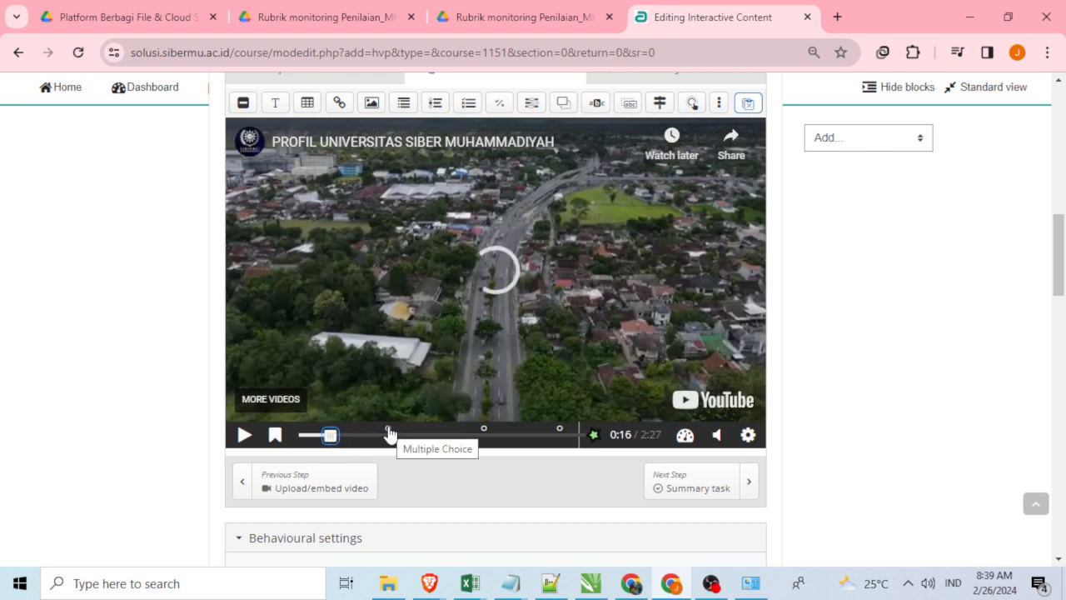
left_click(389, 434)
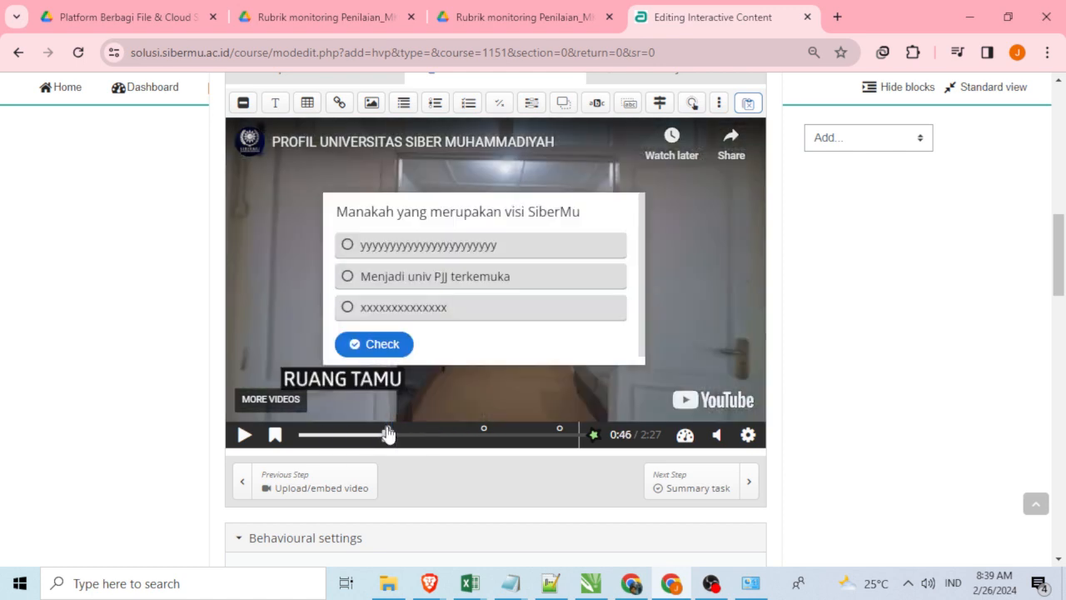
left_click(589, 211)
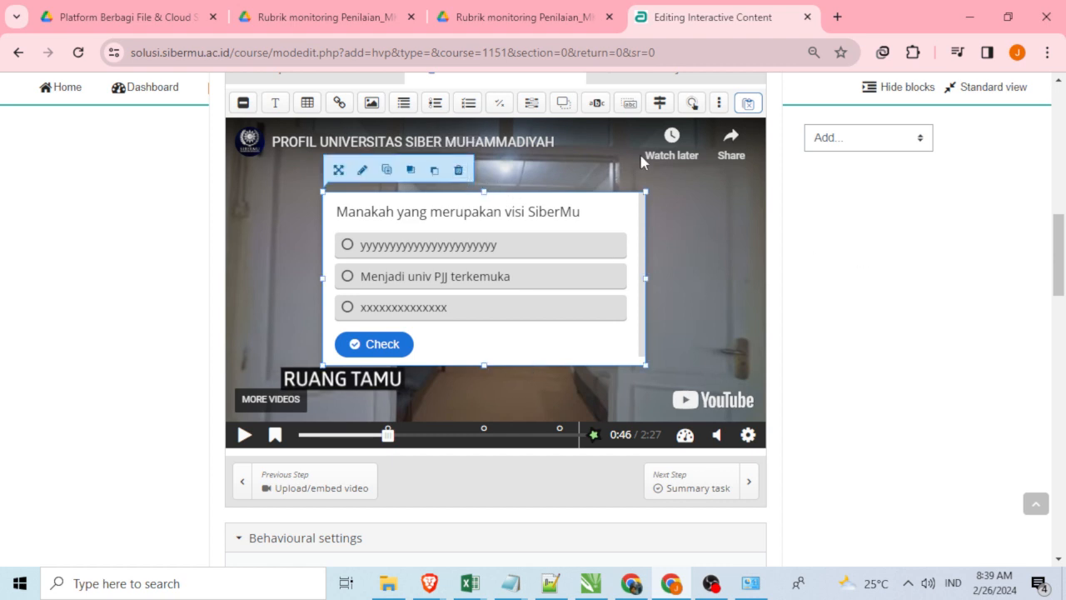
Save the interactive video activity with its current behaviour, grade and completion settings and return to the course.
scroll(807, 364, "down", 5)
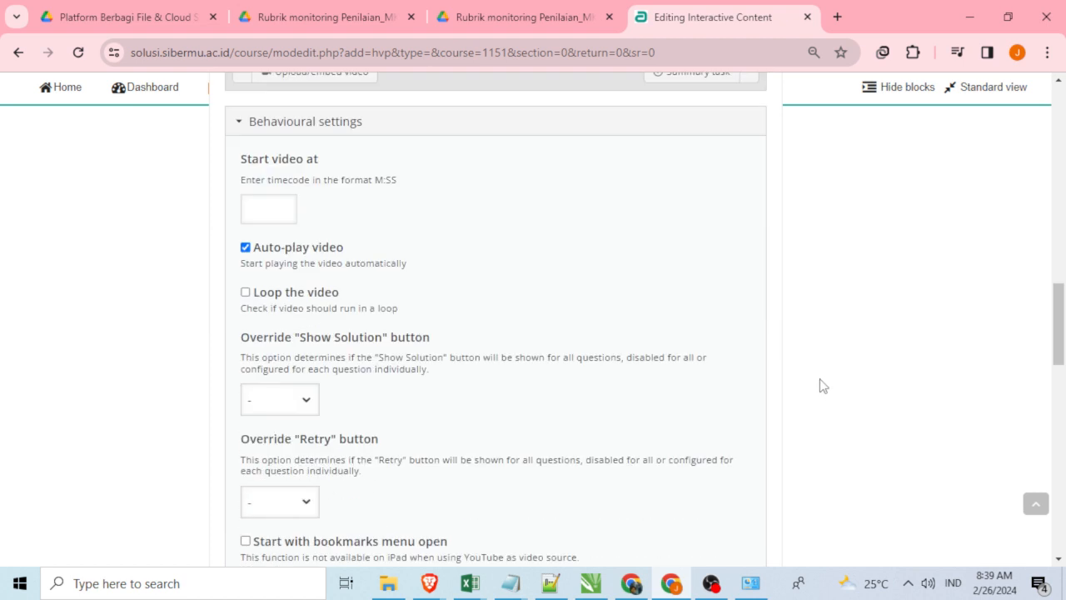
scroll(553, 433, "down", 9)
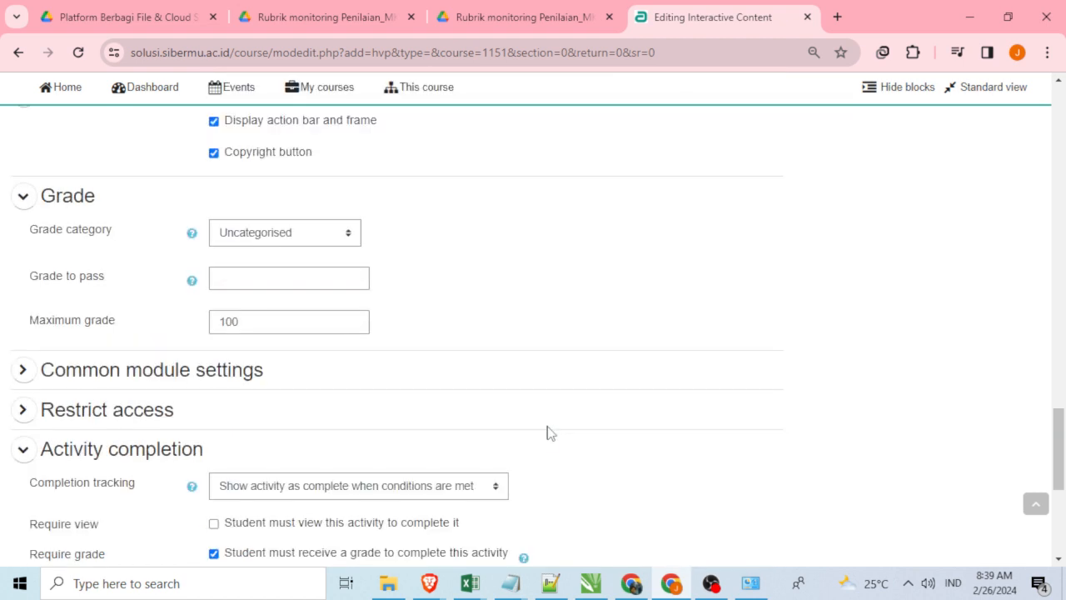
scroll(550, 433, "down", 5)
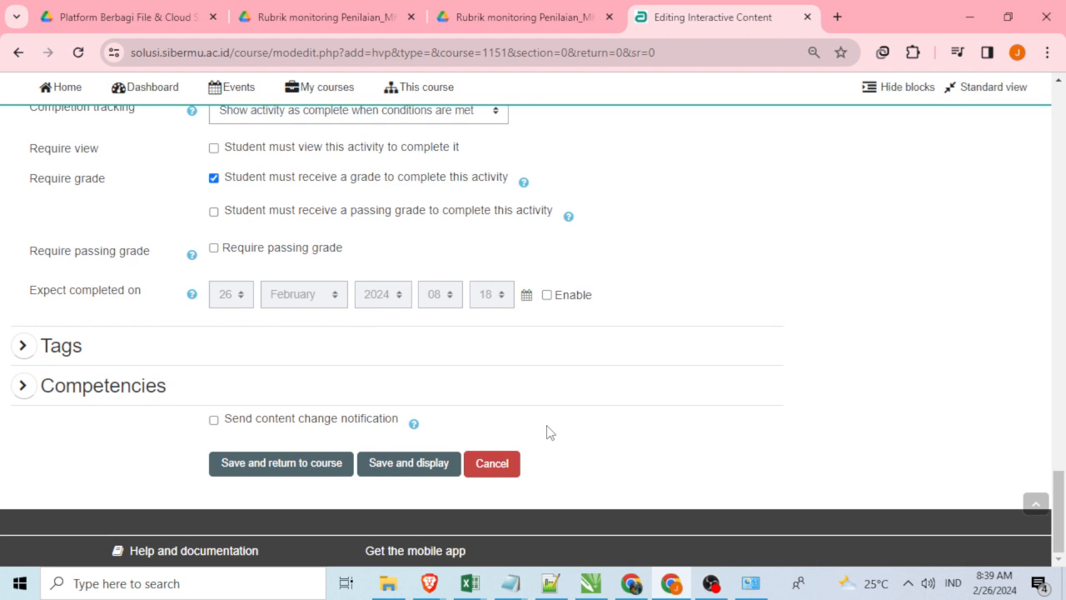
left_click(319, 474)
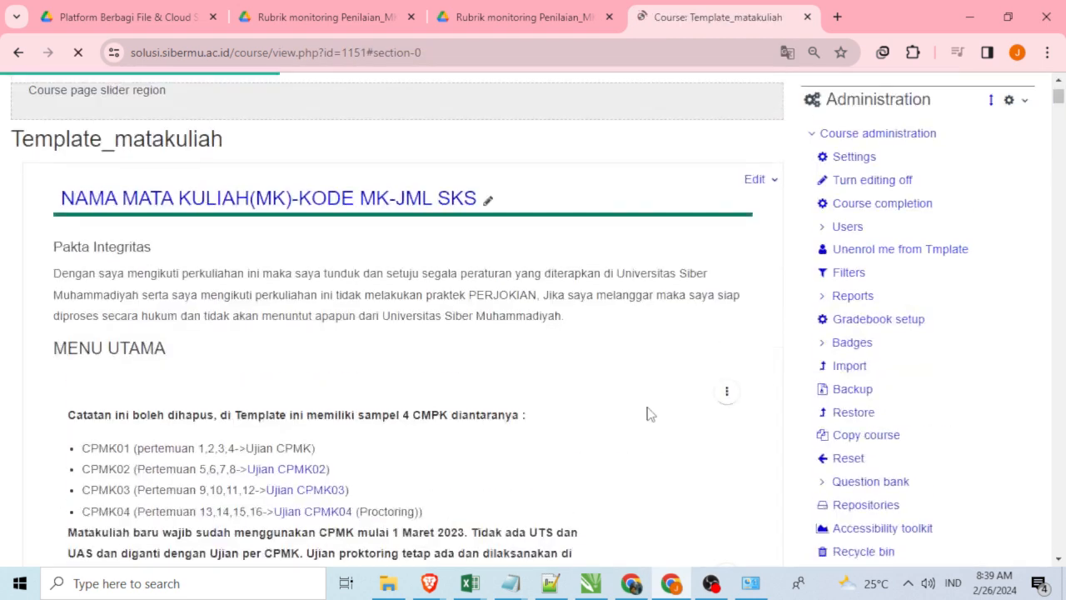
Open the Video Profile SiberMu activity from the course page and pause its video.
scroll(648, 404, "down", 4)
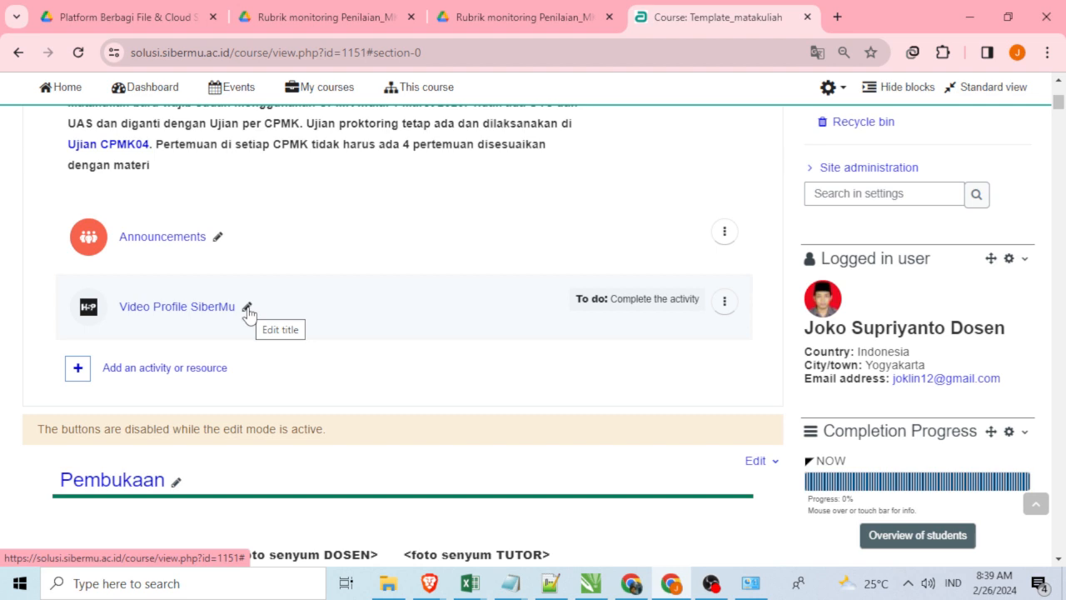
left_click(171, 310)
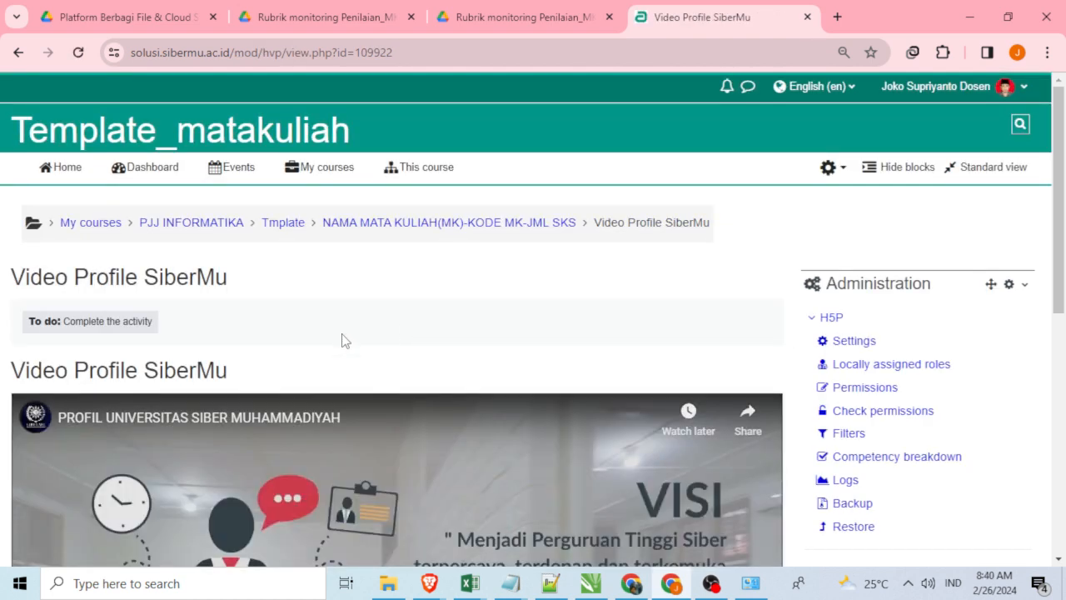
scroll(369, 386, "down", 2)
scroll(369, 384, "down", 3)
left_click(27, 397)
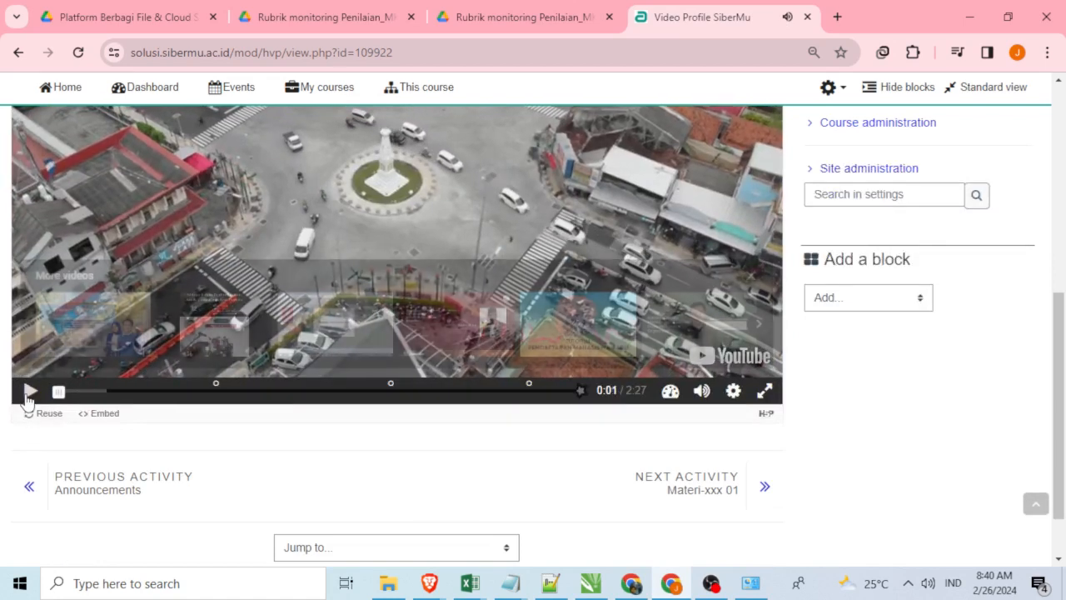
scroll(536, 470, "up", 5)
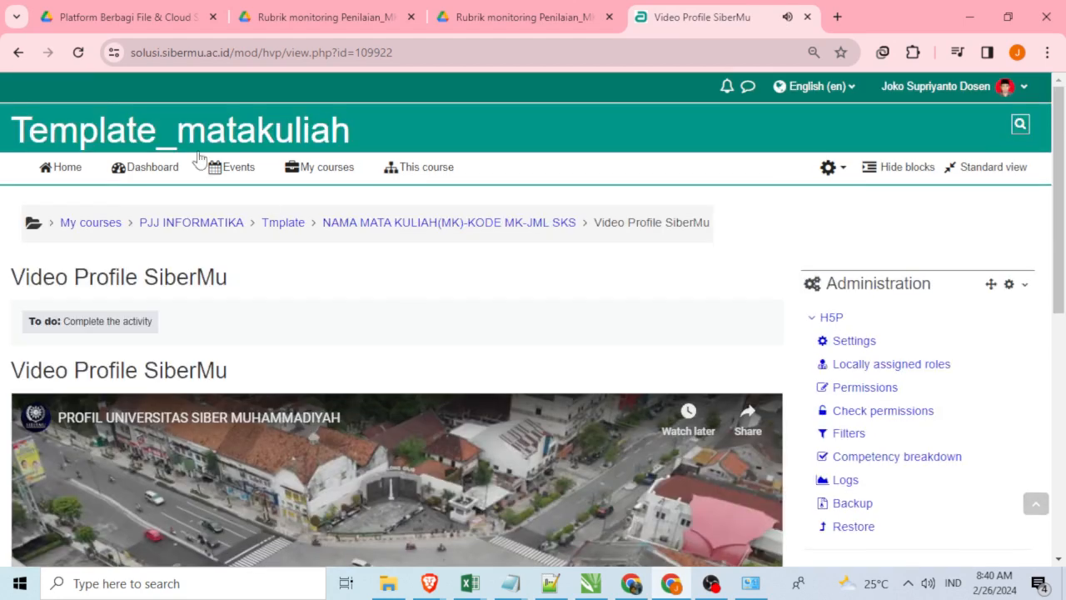
Return to the course page and open the course's Enrolled users list in a new browser tab.
left_click(19, 53)
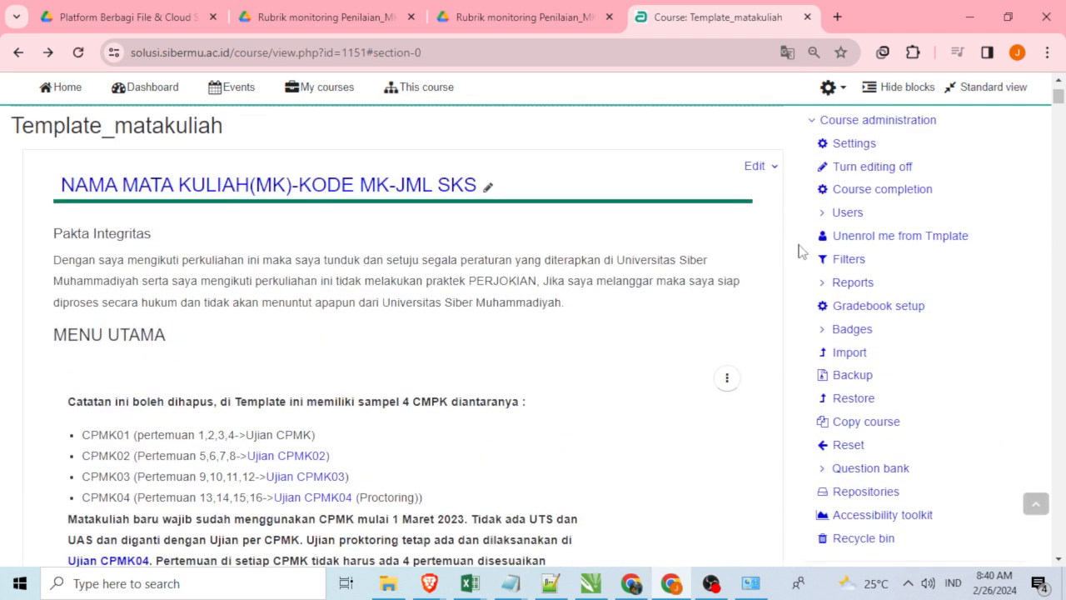
left_click(823, 214)
right_click(860, 239)
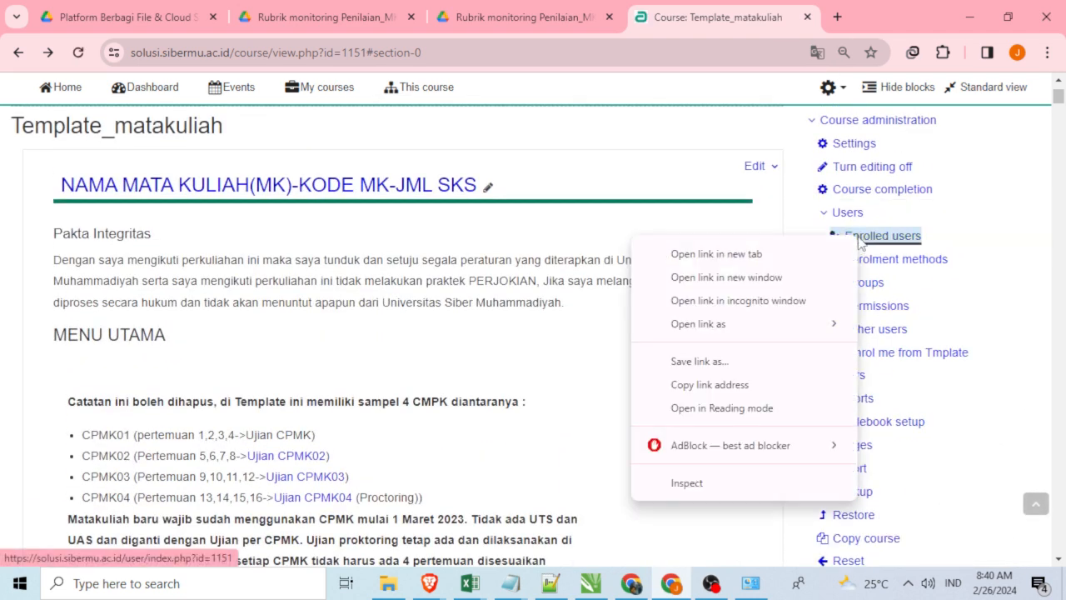
left_click(716, 254)
left_click(783, 17)
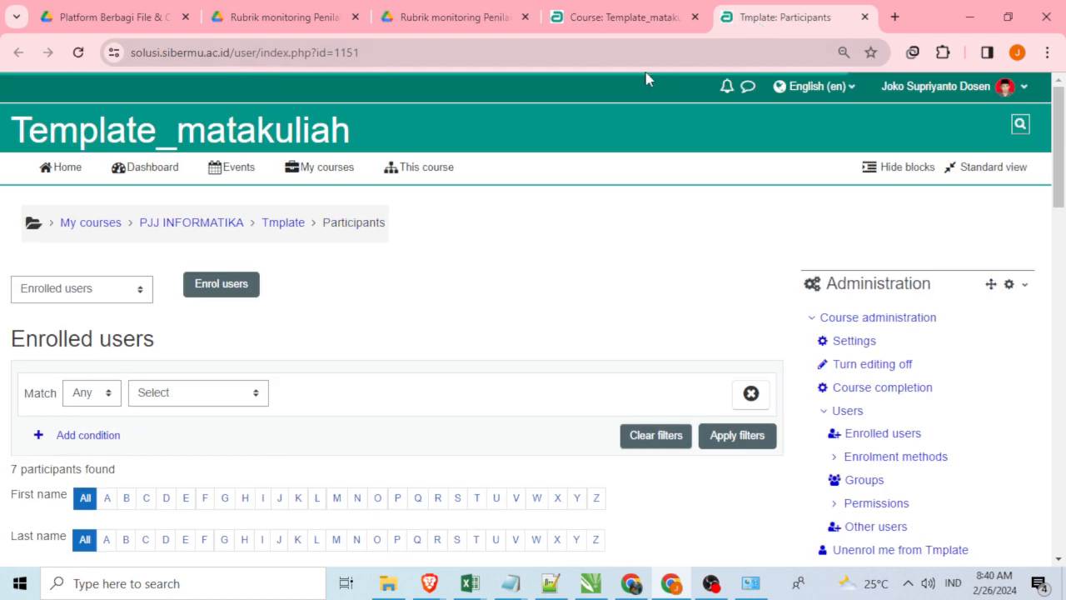
Filter the enrolled participants to first names starting with J and check their assigned roles.
scroll(319, 378, "down", 1)
left_click(279, 385)
scroll(172, 369, "down", 2)
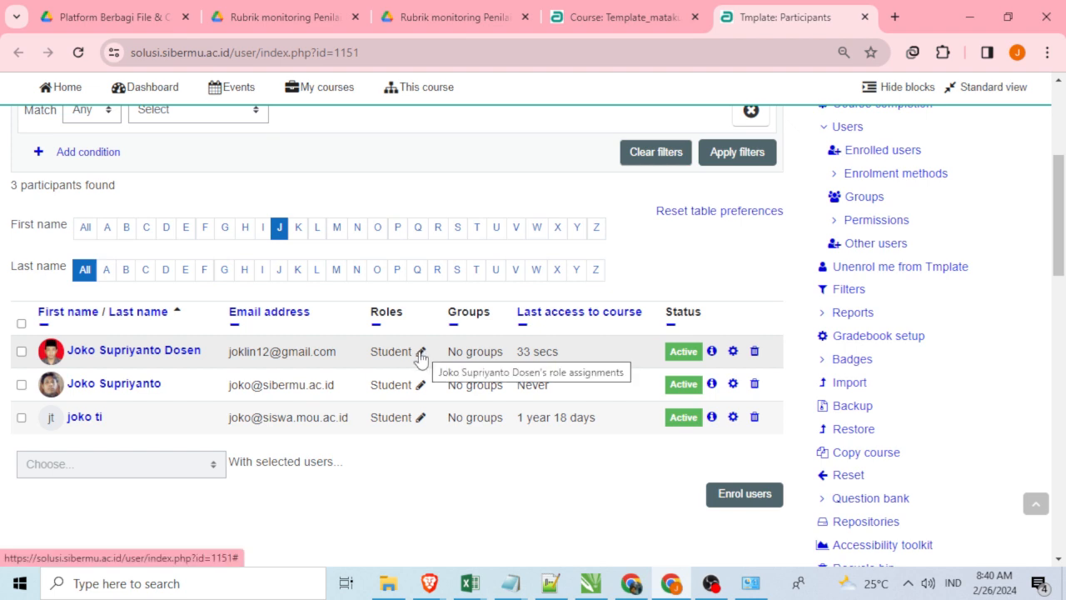
scroll(419, 359, "up", 3)
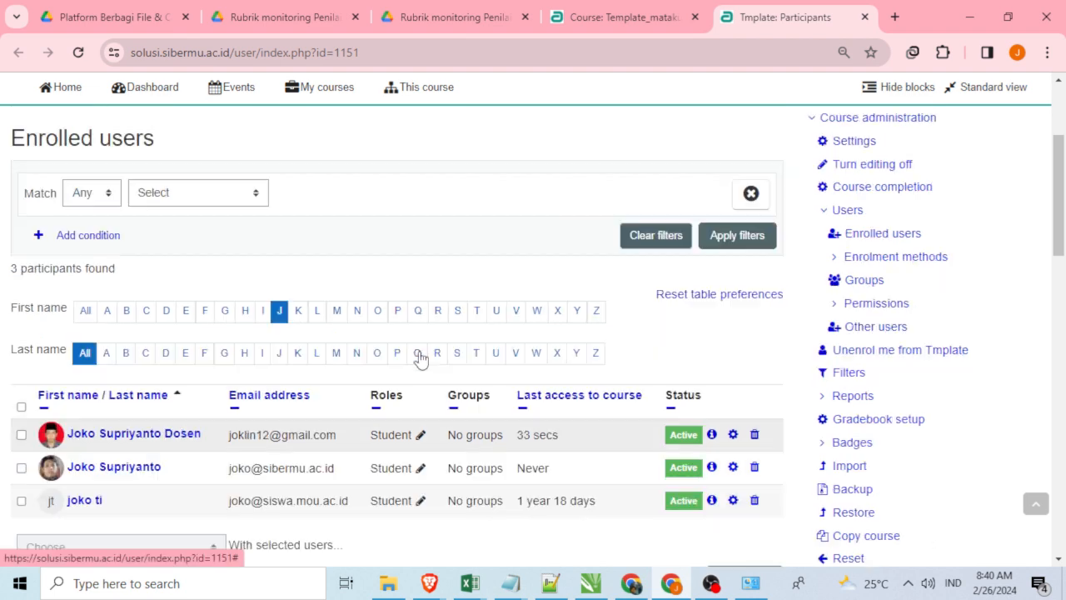
Go back to the Tmplate course from the participants page, open the Video Profile SiberMu activity and pause its video.
left_click(287, 225)
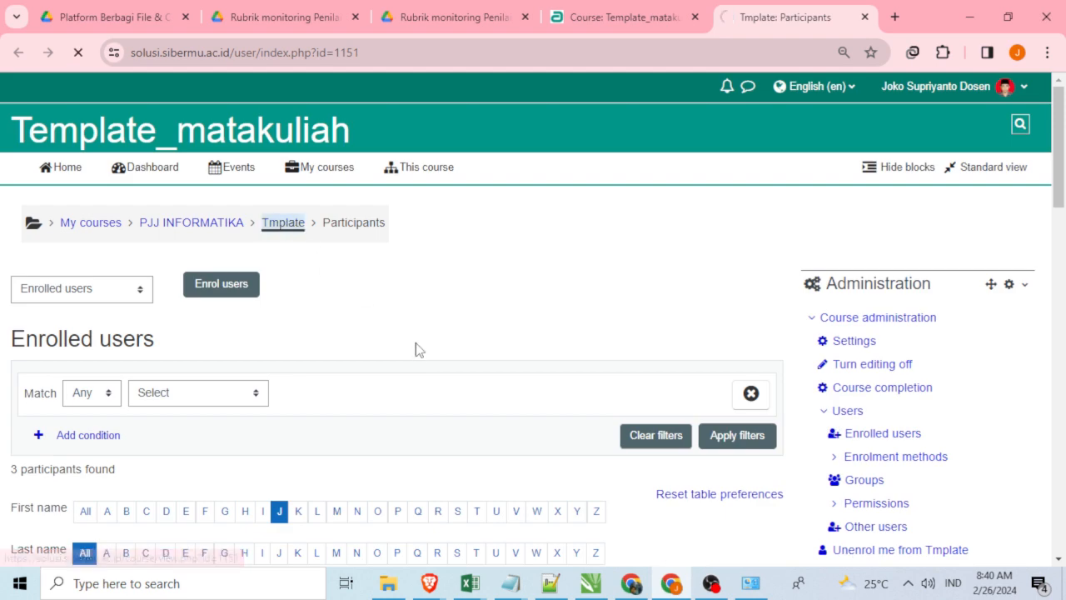
scroll(376, 427, "down", 7)
scroll(375, 426, "down", 3)
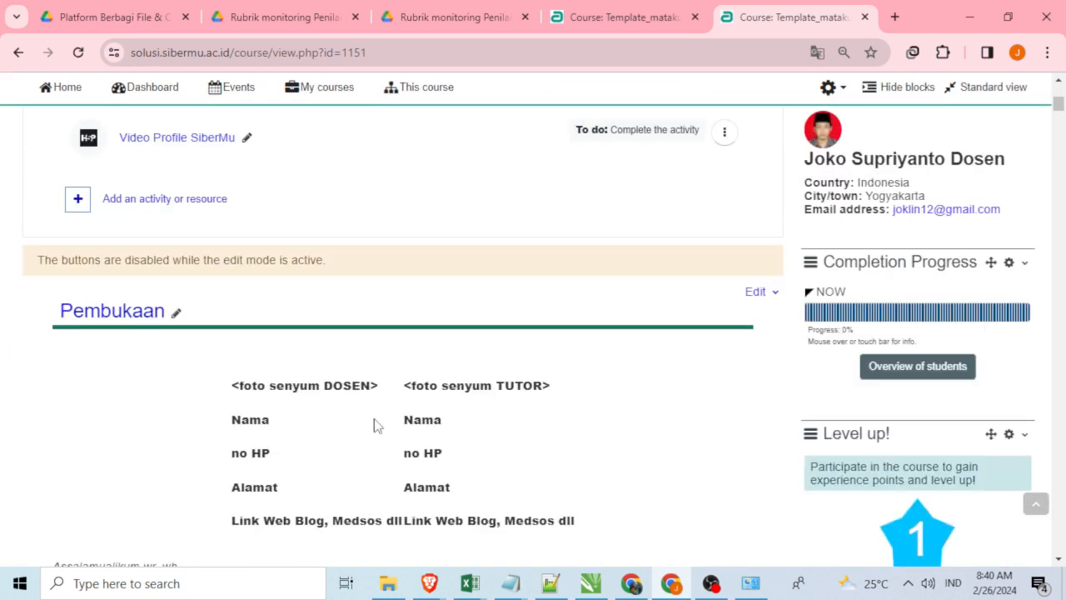
scroll(374, 422, "up", 2)
left_click(197, 307)
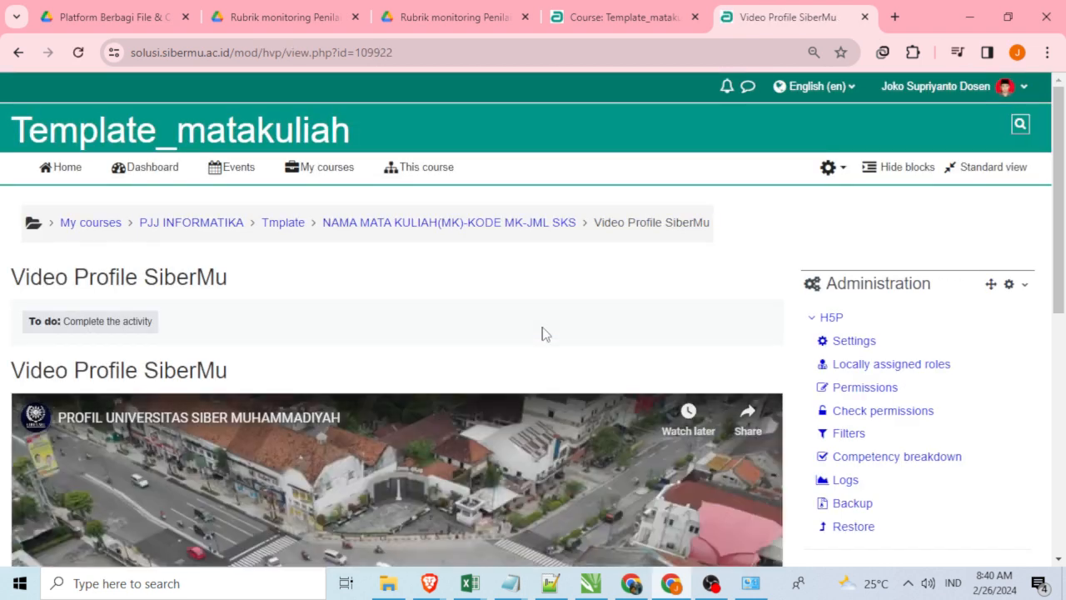
scroll(543, 334, "down", 5)
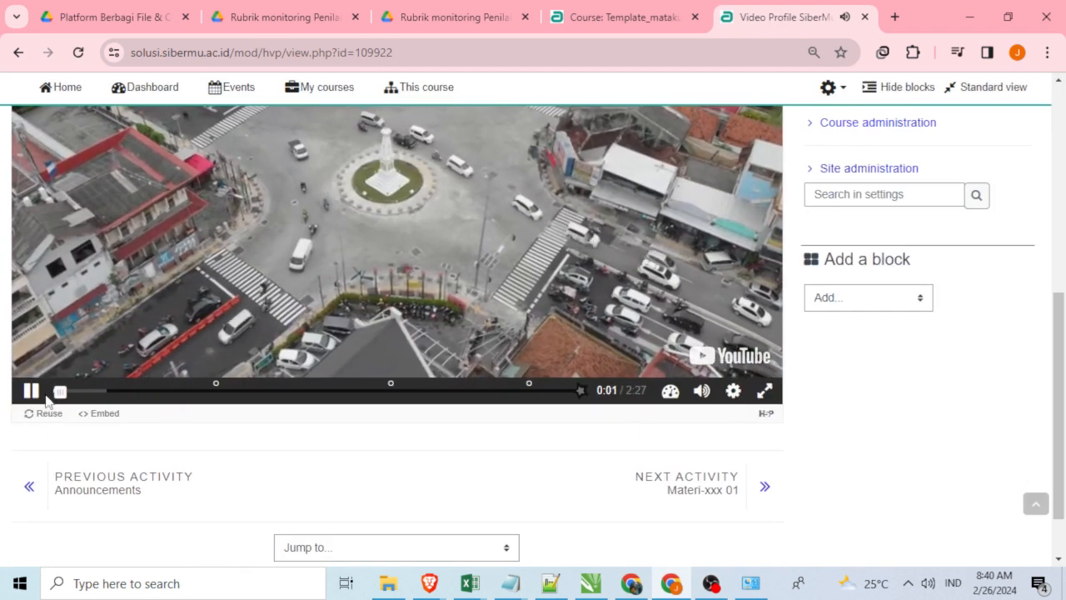
left_click(38, 393)
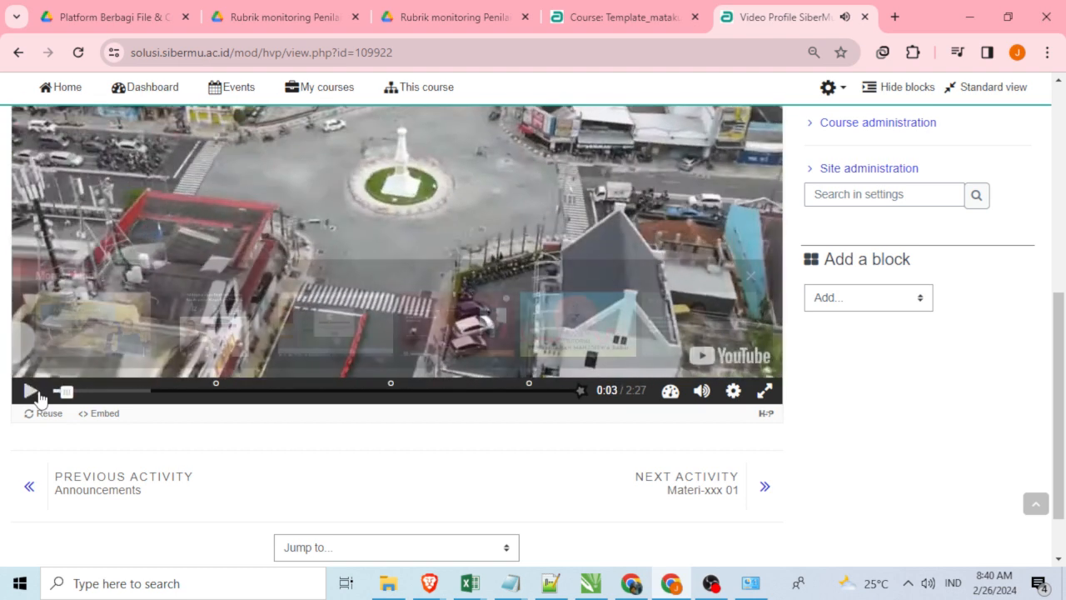
Skip the video ahead to 0:43, just before the first question marker, and resume playback.
left_click(130, 391)
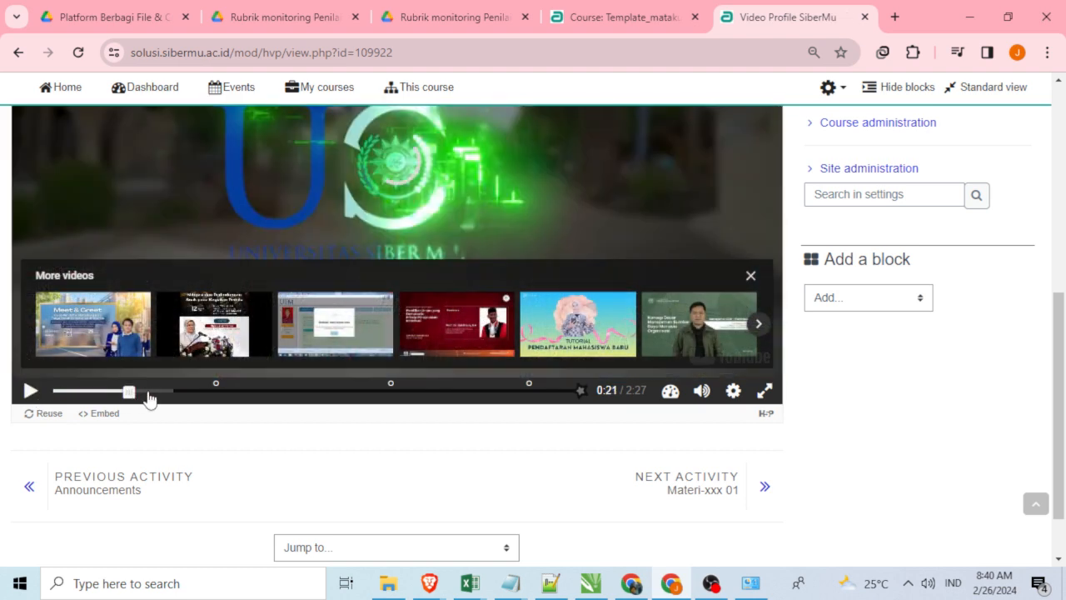
left_click(147, 391)
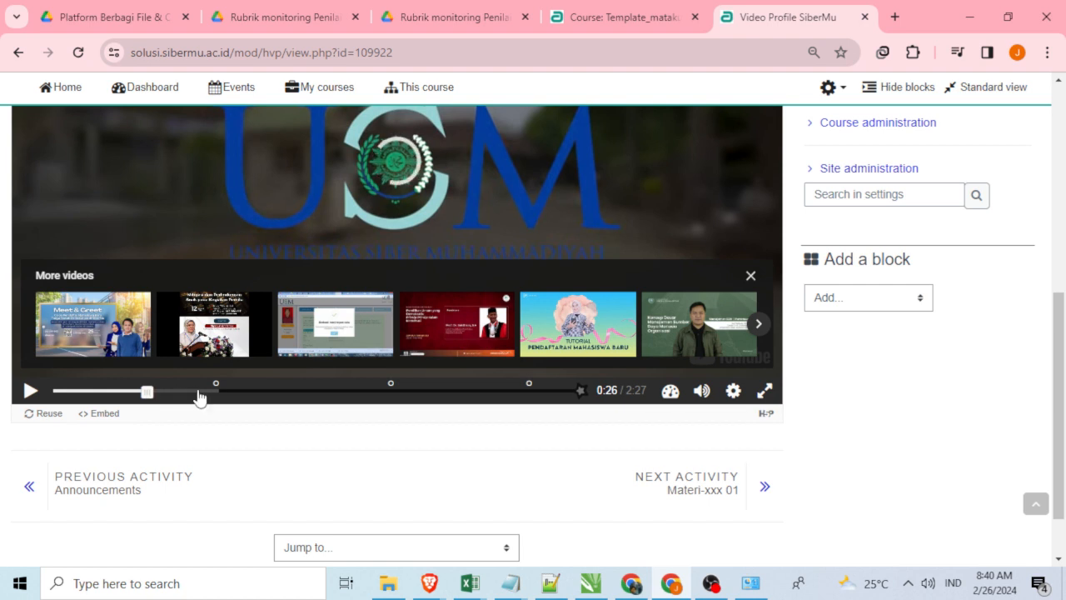
left_click(200, 393)
left_click(152, 394)
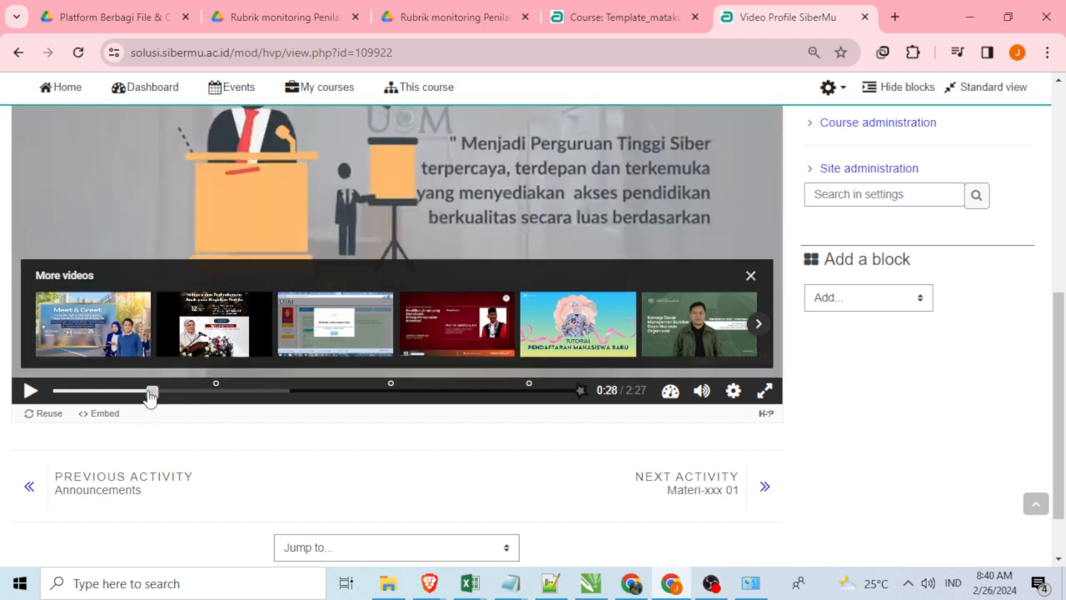
left_click(123, 393)
left_click(210, 393)
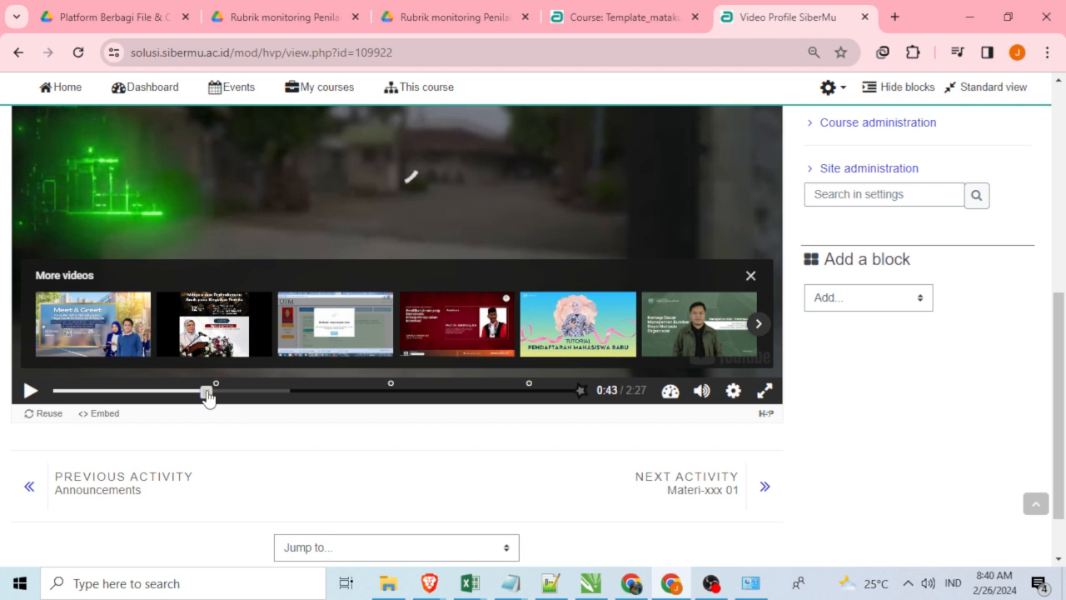
left_click(31, 391)
Answer the SiberMu vision question with "Menjadi univ PJJ terkemuka", check the answer and continue the video.
scroll(422, 493, "up", 1)
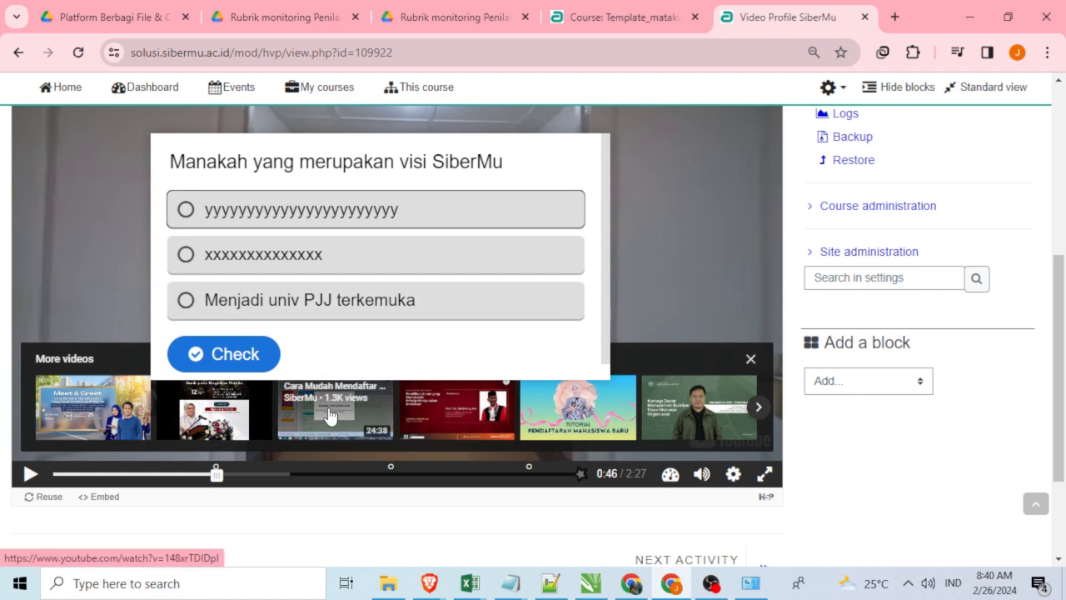
left_click(250, 260)
left_click(200, 218)
left_click(241, 300)
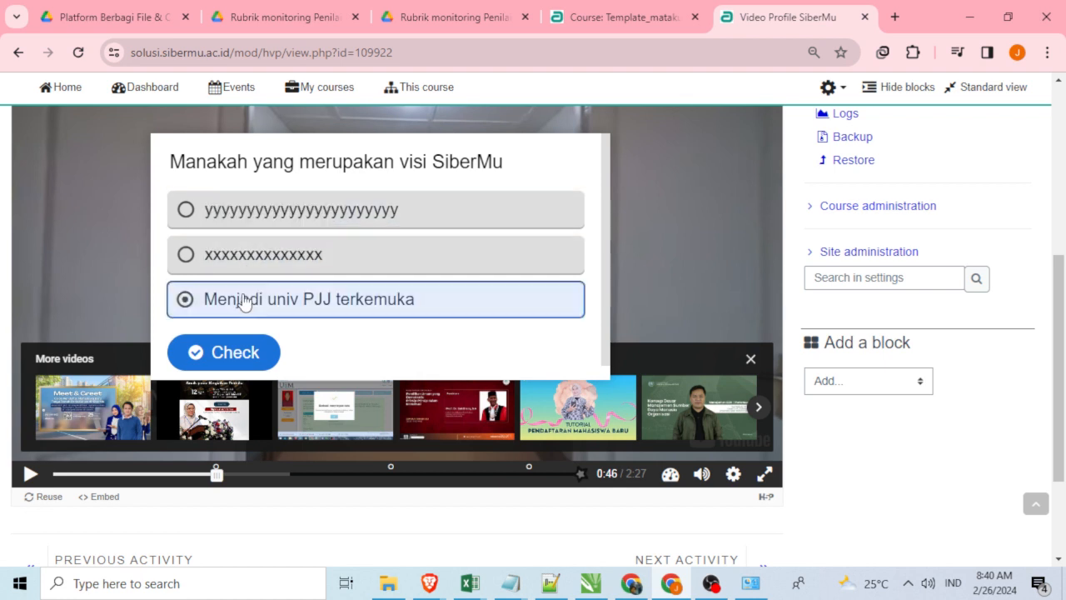
left_click(232, 350)
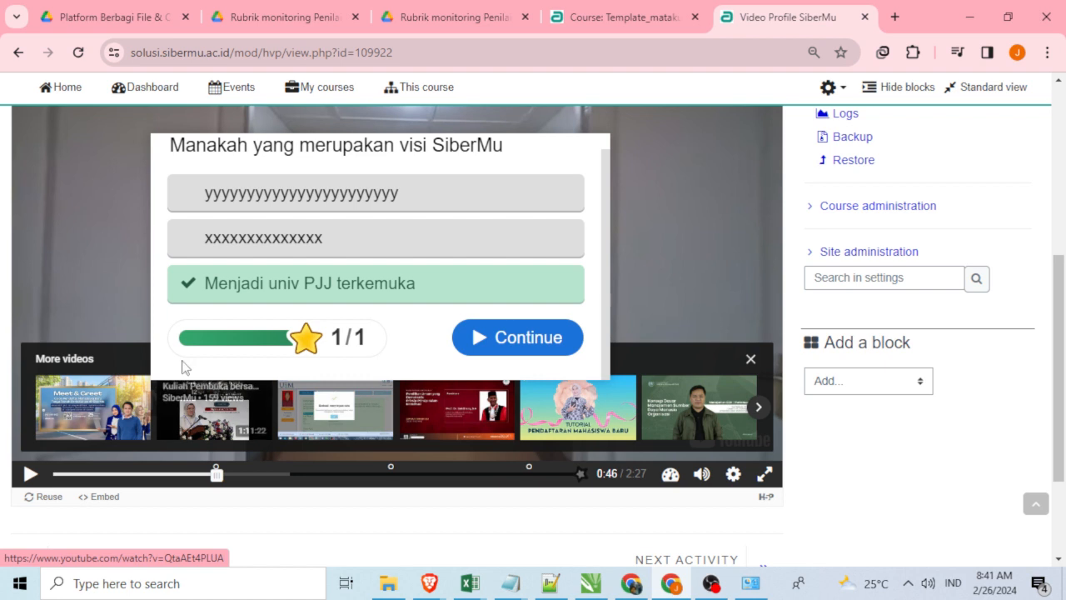
scroll(281, 299, "up", 1)
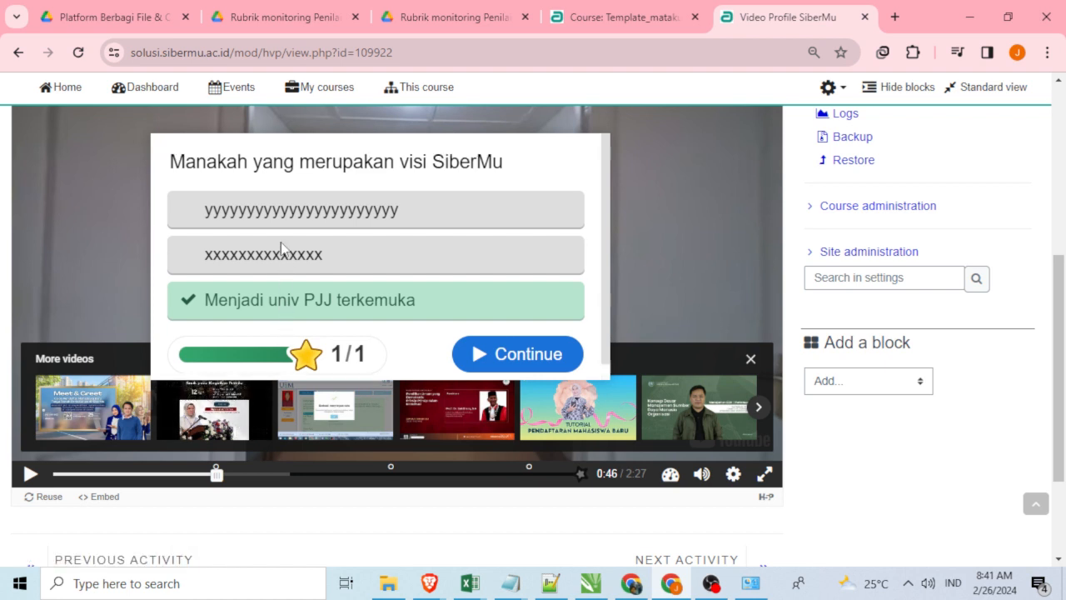
left_click(537, 358)
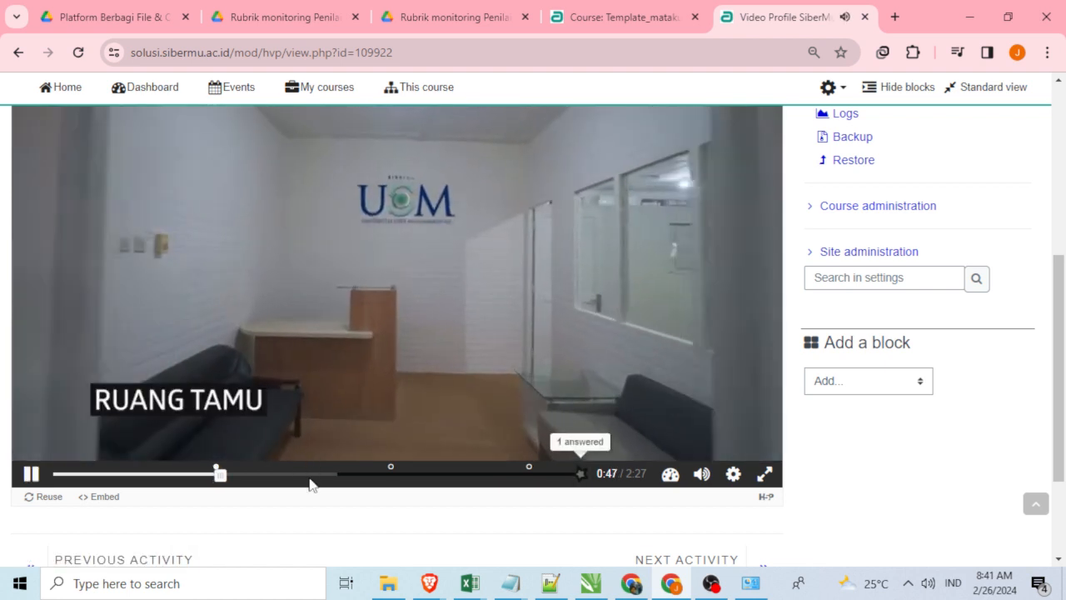
Skip the video ahead in stages to just before the second question marker and play up to the True/False question at 1:36.
left_click(314, 476)
left_click(330, 476)
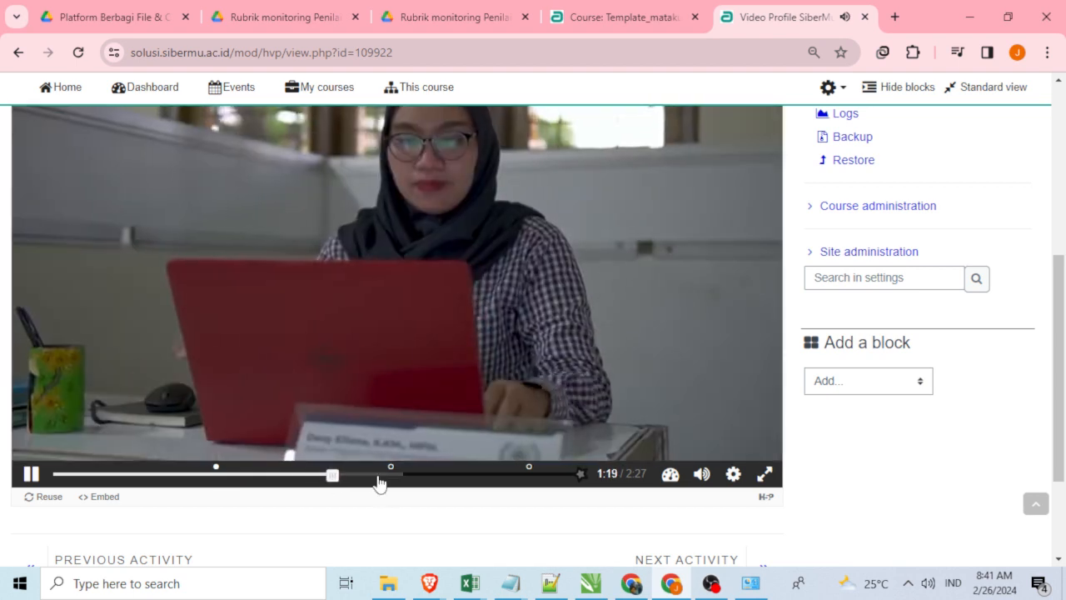
left_click(377, 477)
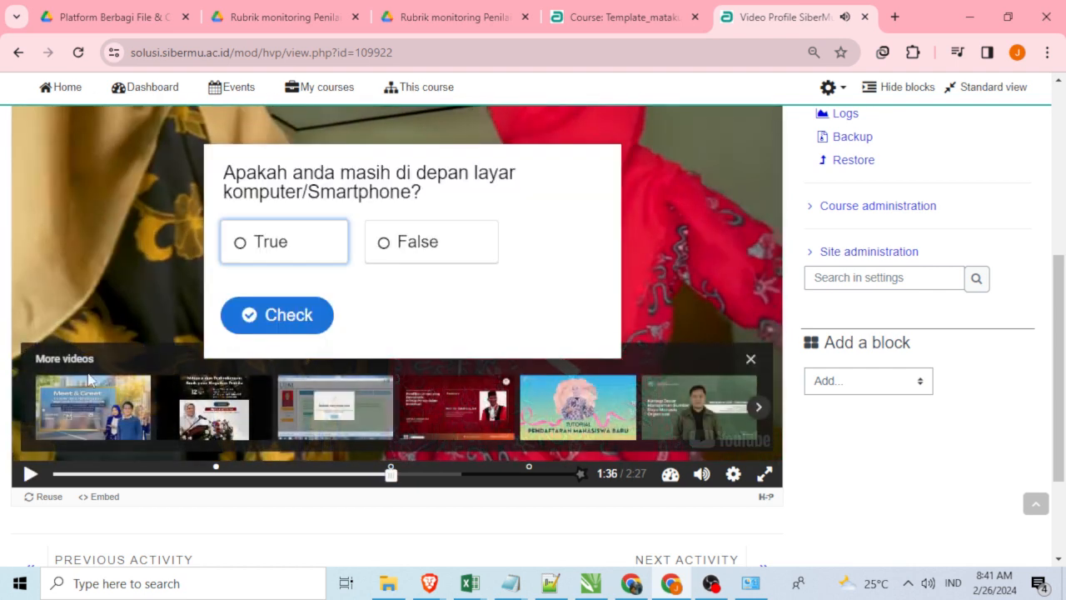
left_click(711, 583)
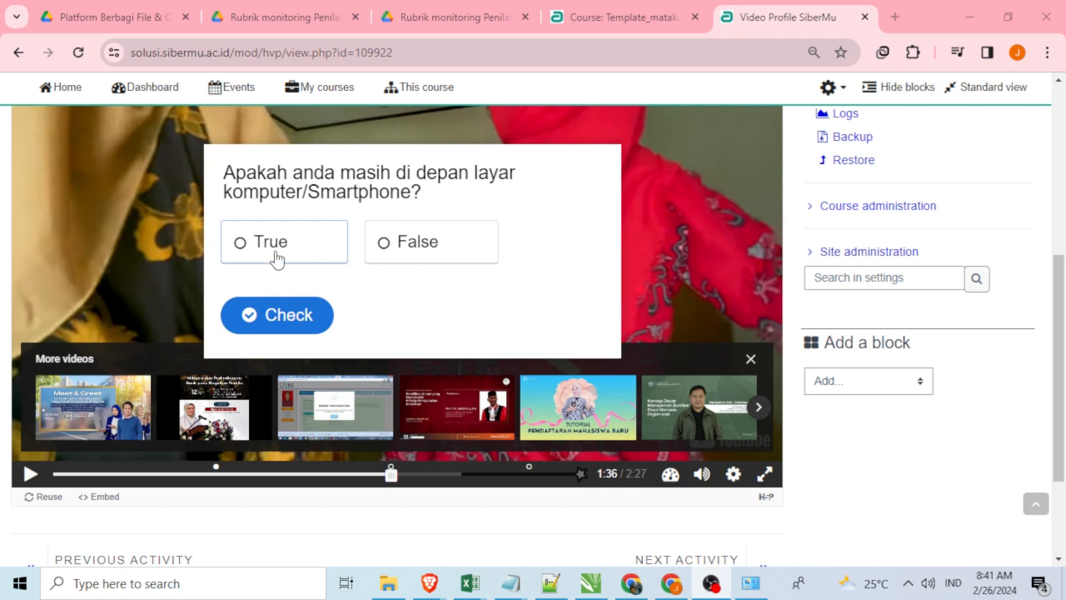
Answer False to the question about still being in front of the screen, check the answer and retry the question.
left_click(391, 252)
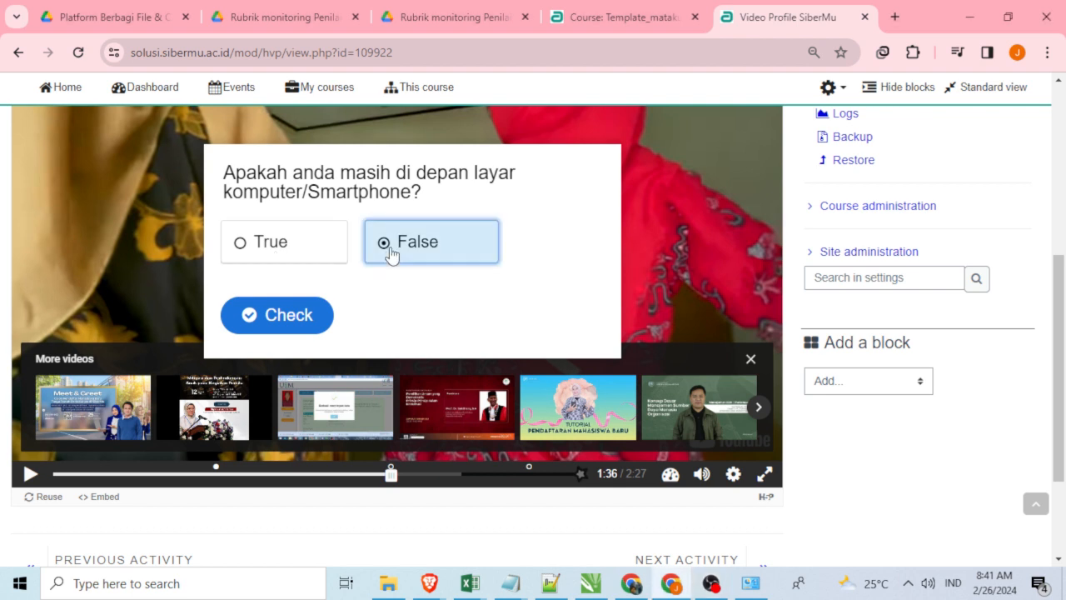
left_click(285, 314)
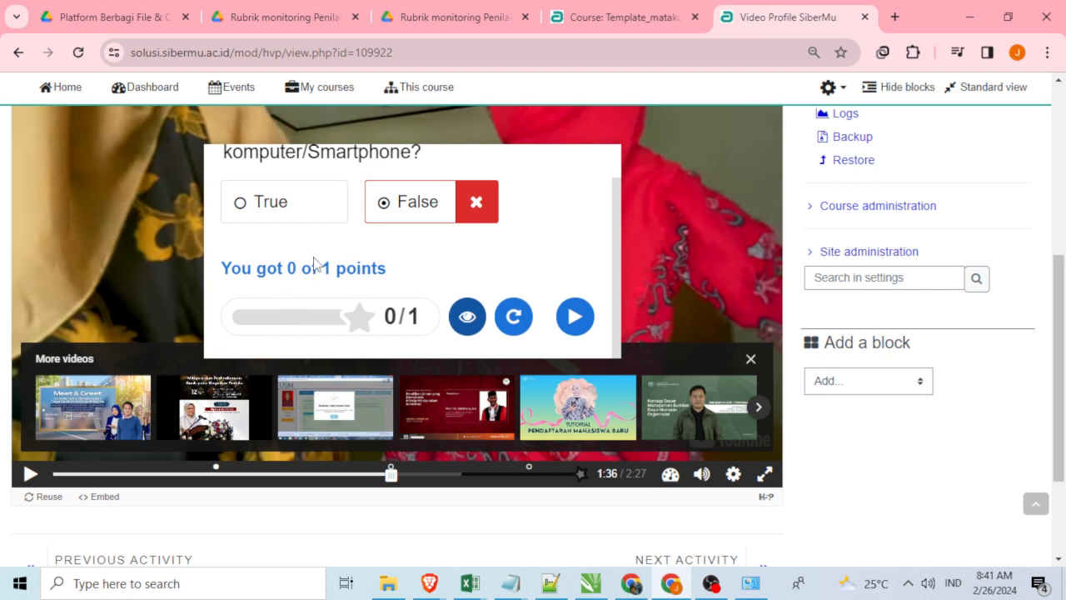
scroll(412, 286, "up", 1)
scroll(411, 286, "down", 1)
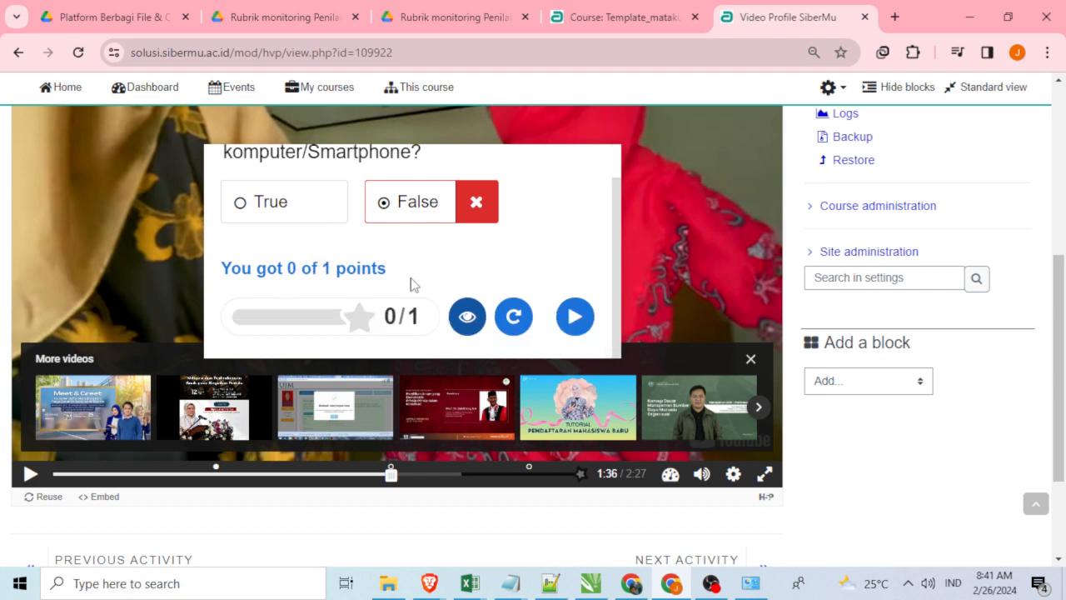
left_click(515, 320)
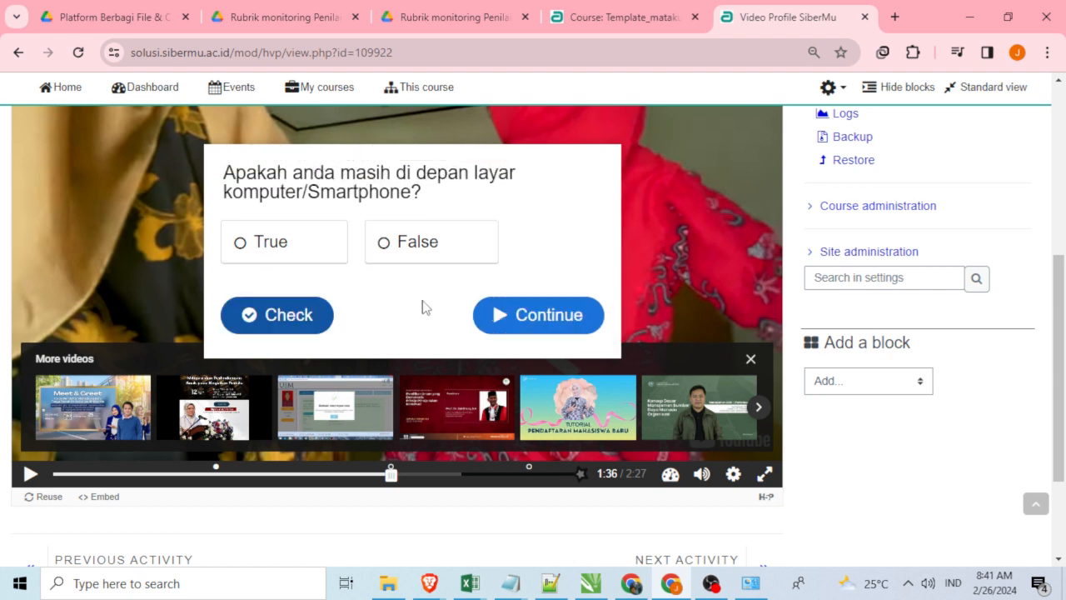
Answer True to the question about still being in front of the screen and continue the video.
left_click(316, 257)
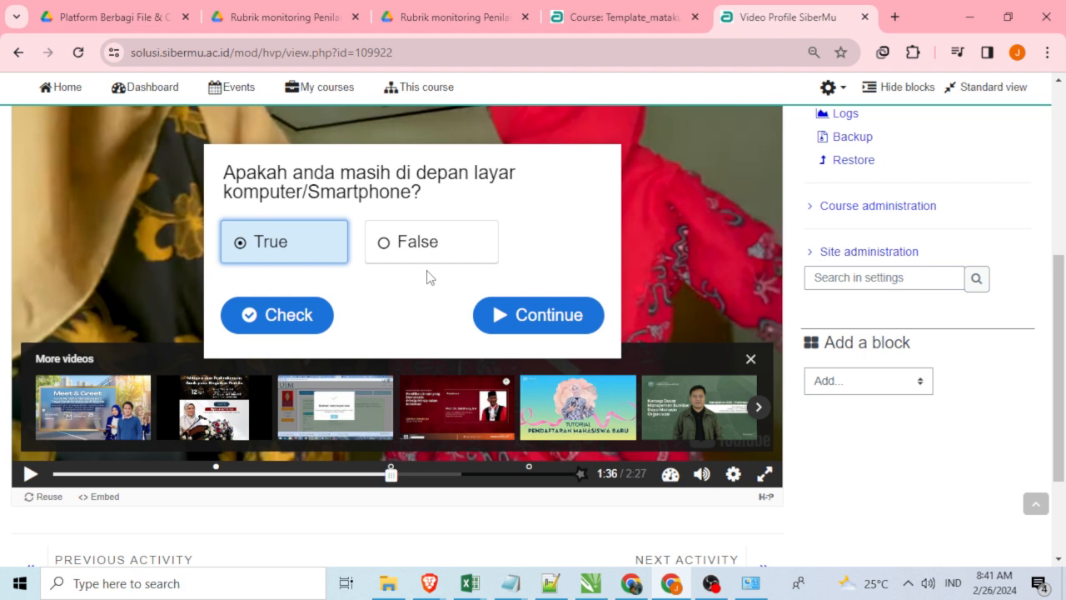
left_click(542, 321)
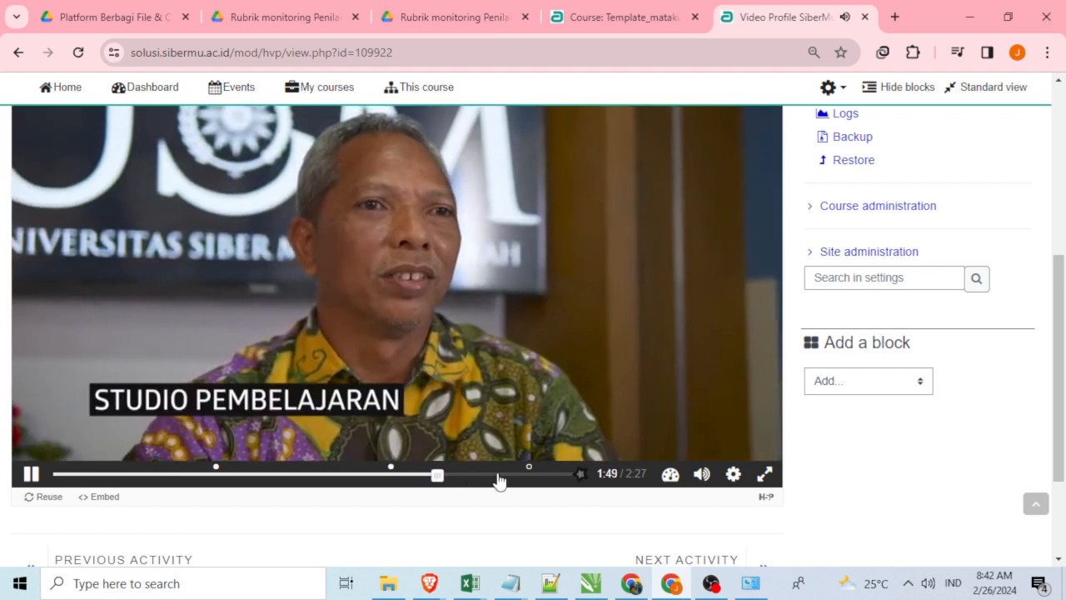
Skip the video ahead to 2:12, just before the third question marker, and resume playback after pausing it.
left_click(504, 474)
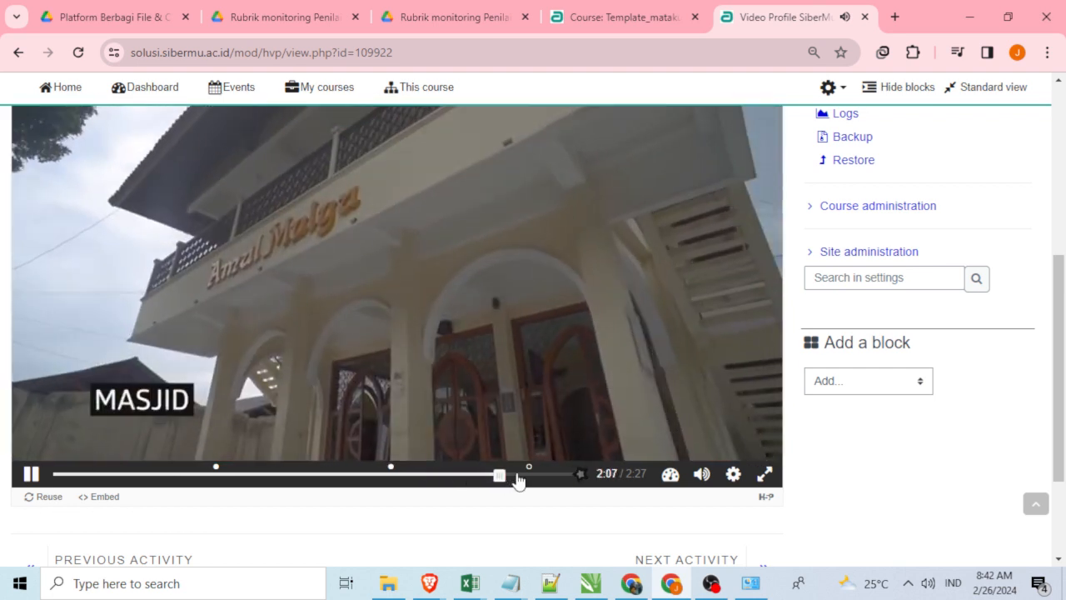
left_click(517, 475)
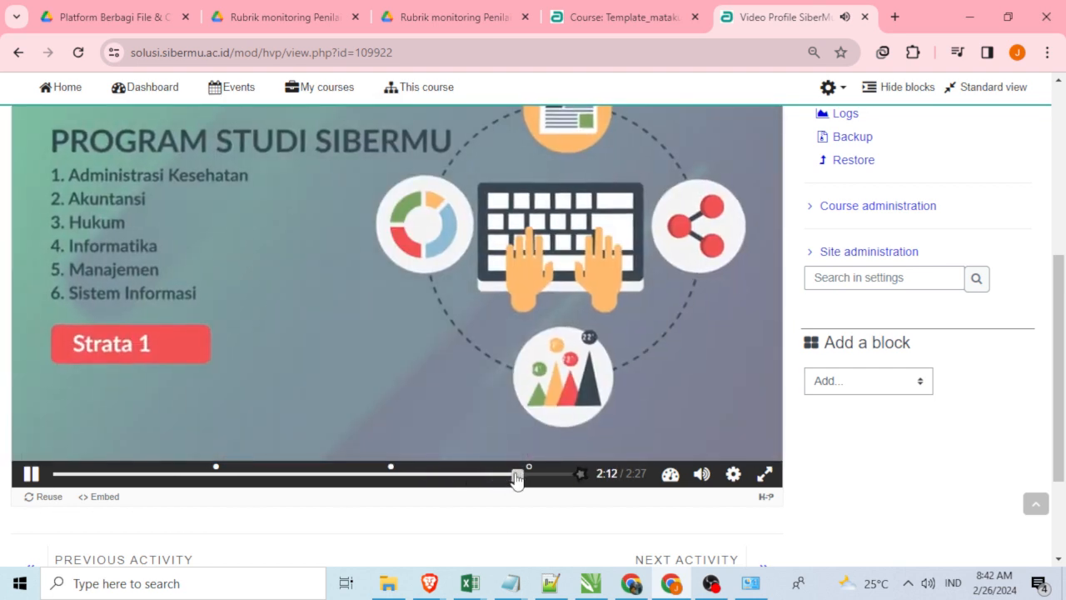
left_click(474, 434)
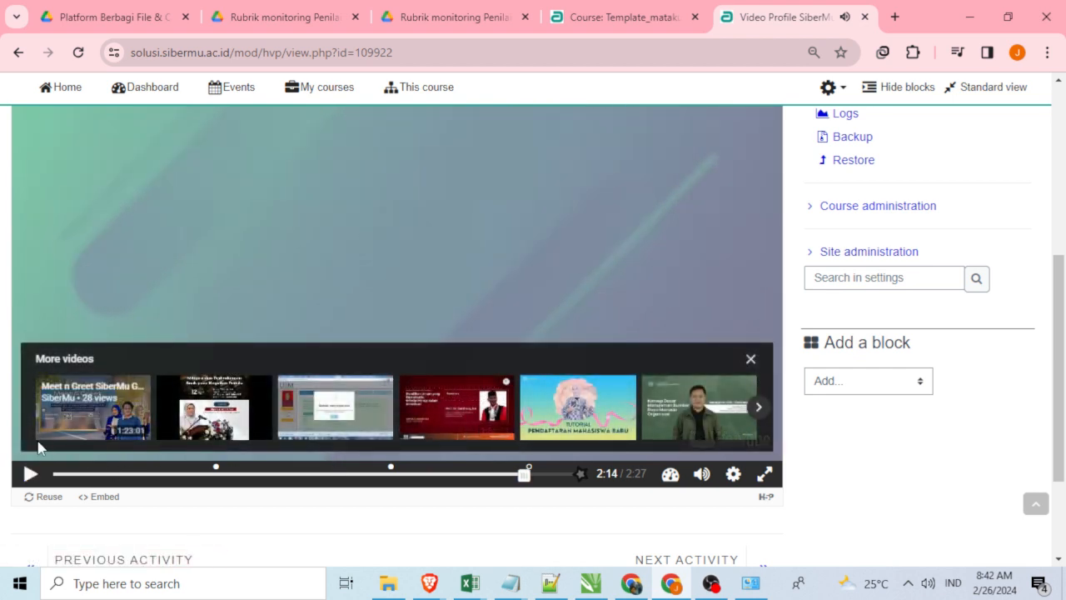
left_click(30, 476)
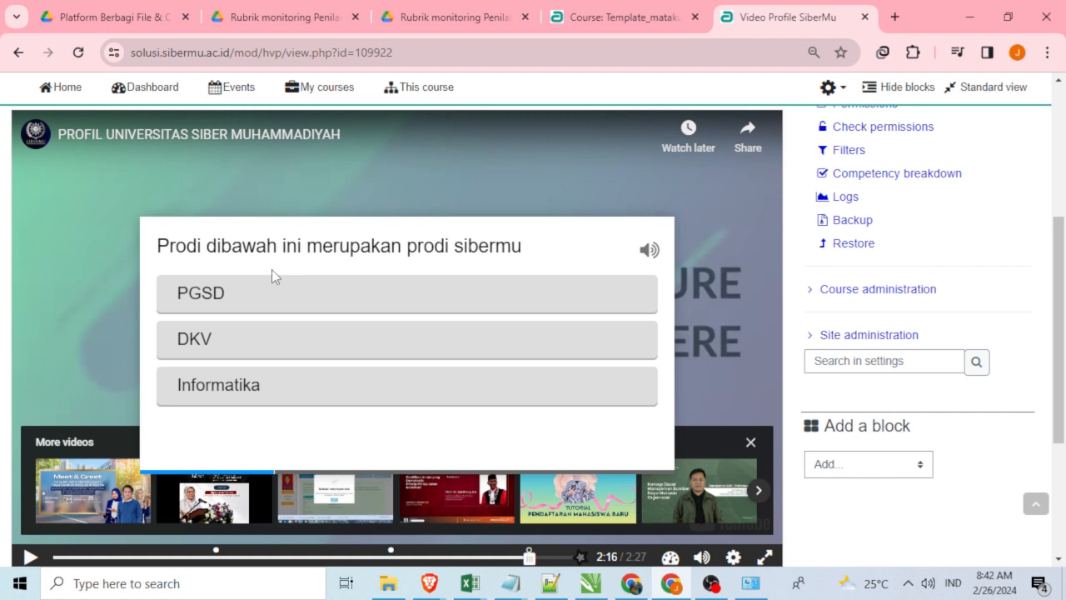
Answer the three study program questions with "Informatika", "benar" and "Olahraga", and retry the question set.
left_click(197, 388)
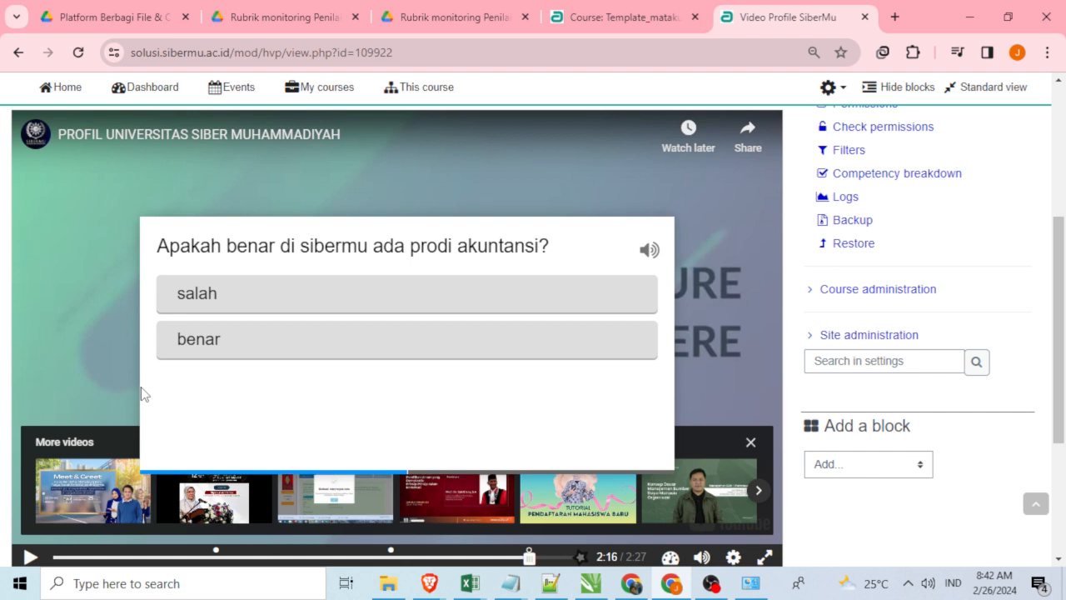
left_click(253, 348)
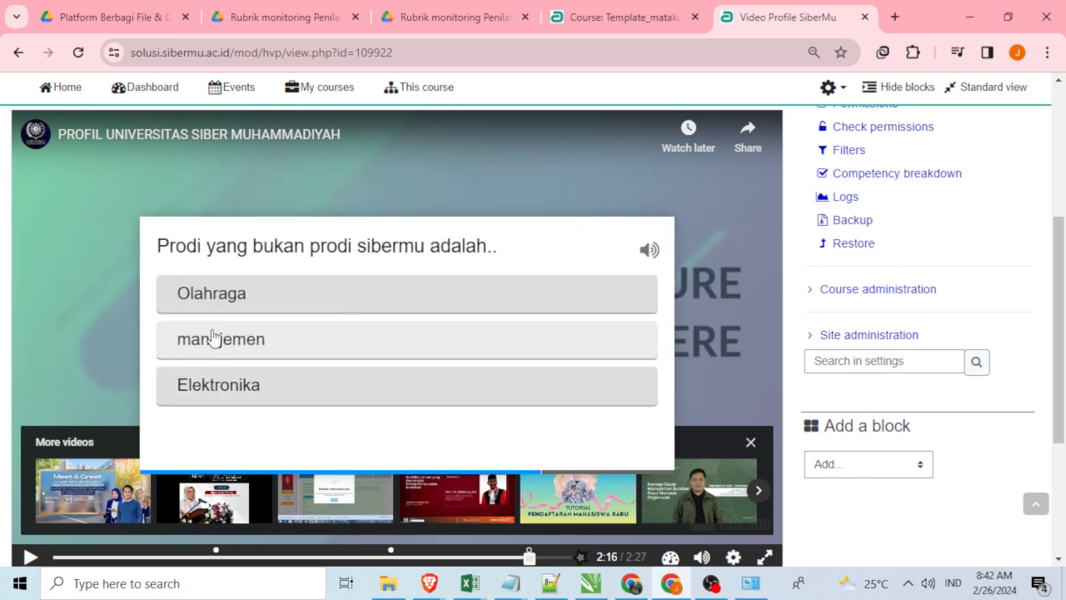
left_click(220, 297)
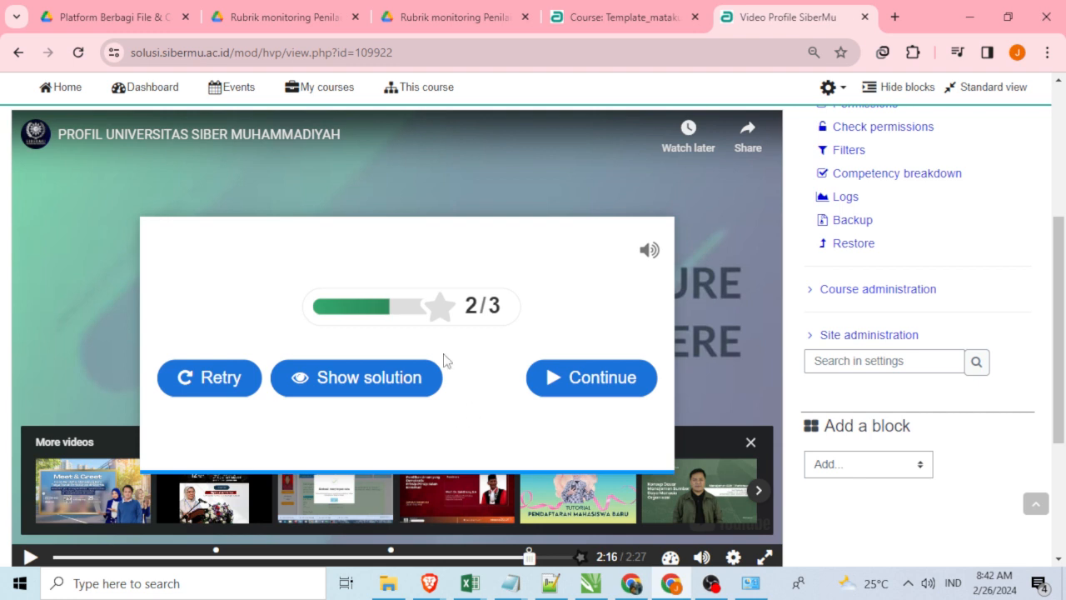
left_click(176, 375)
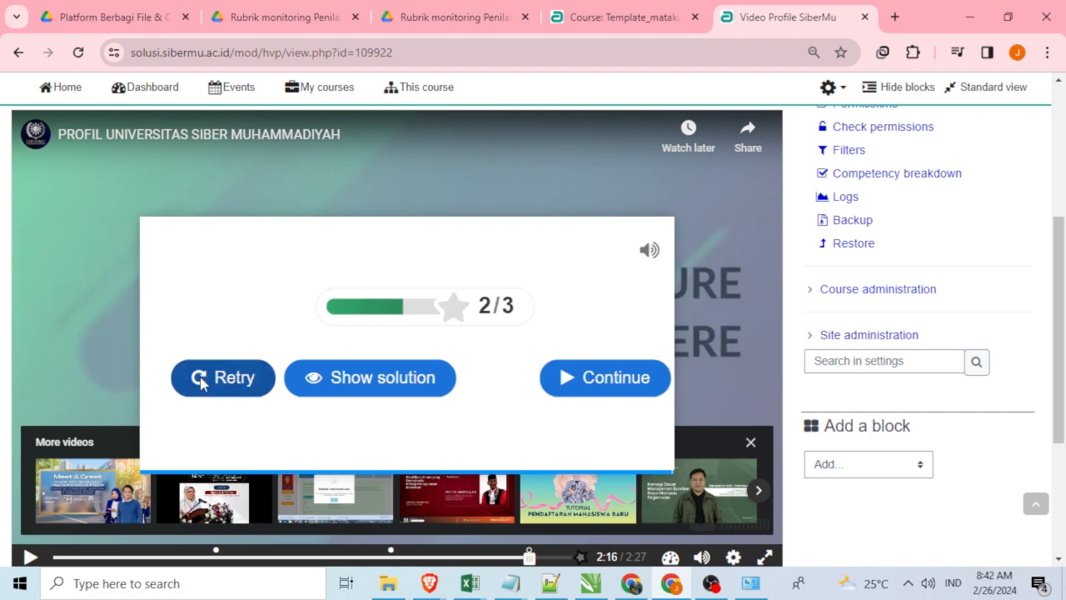
Answer the three study program questions again, choosing "benar" for the akuntansi question, and continue the video.
left_click(302, 397)
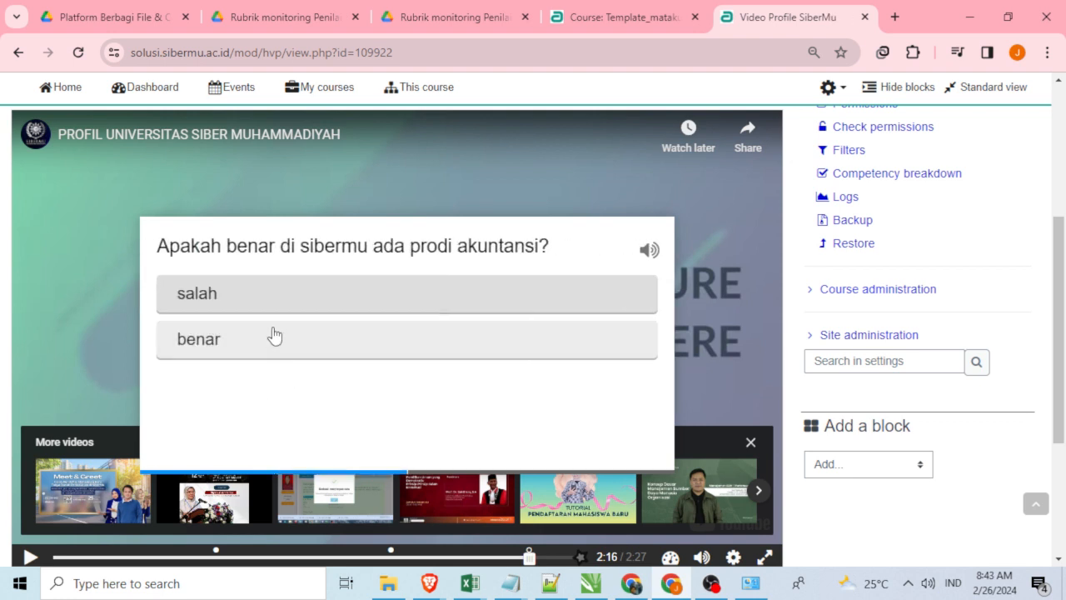
left_click(268, 356)
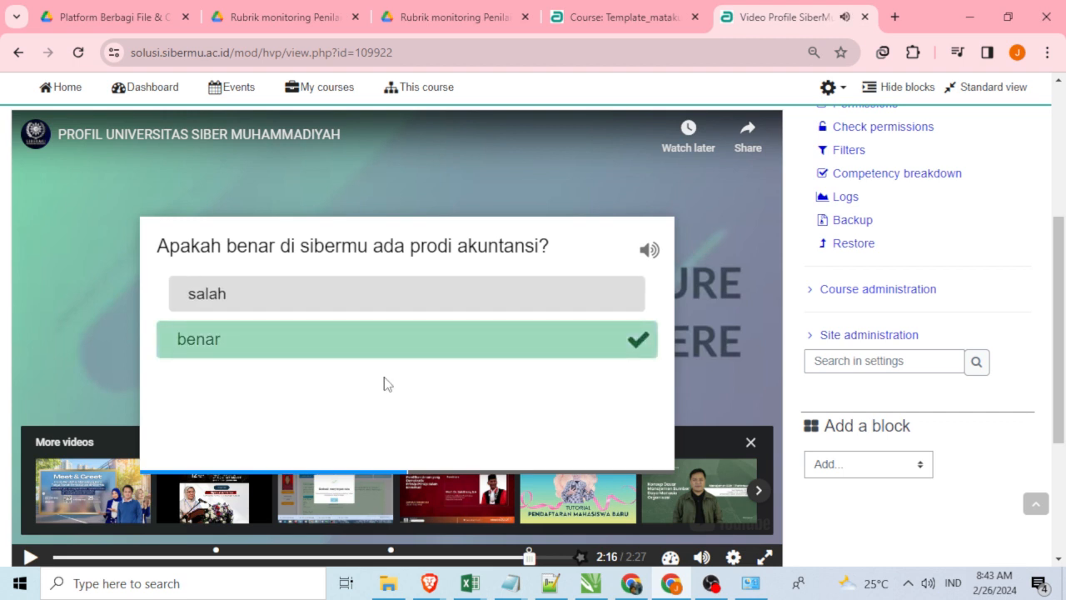
left_click(226, 339)
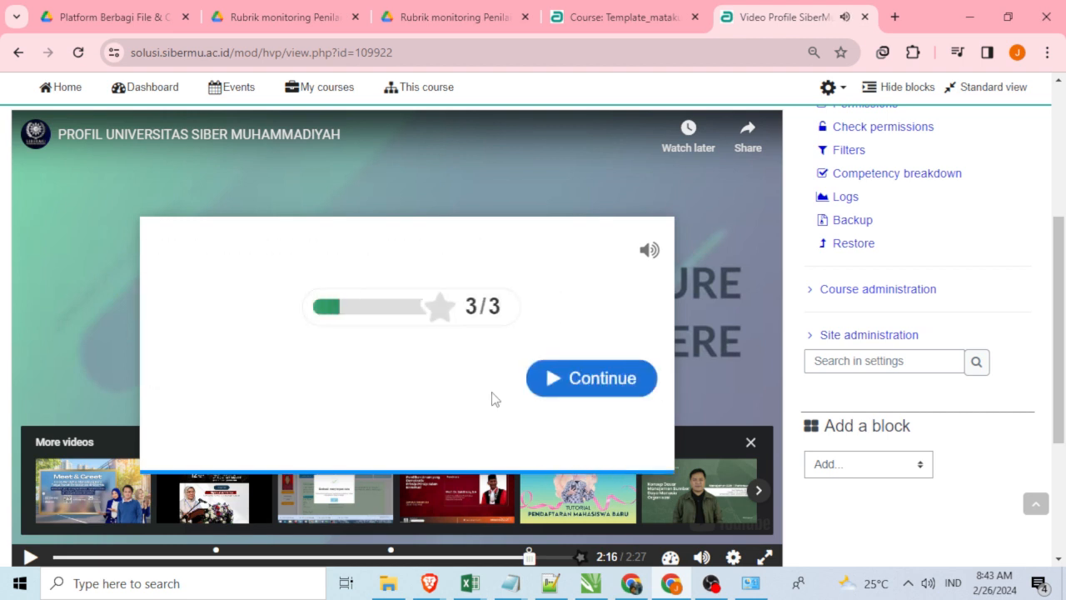
left_click(595, 381)
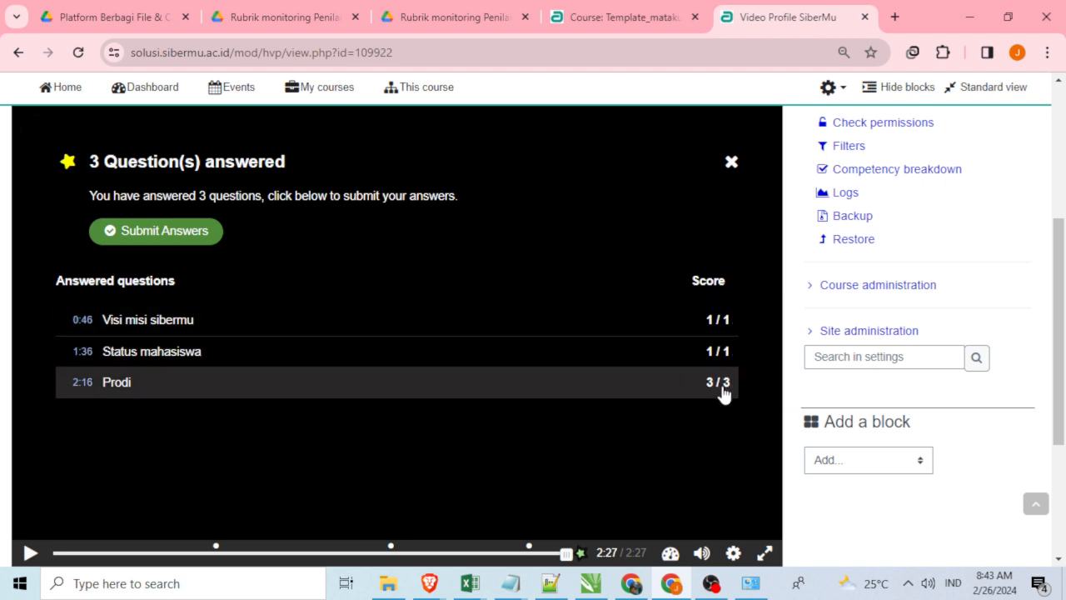
Submit the answers on the video's final summary screen and reload the activity page to check its completion status.
left_click(163, 233)
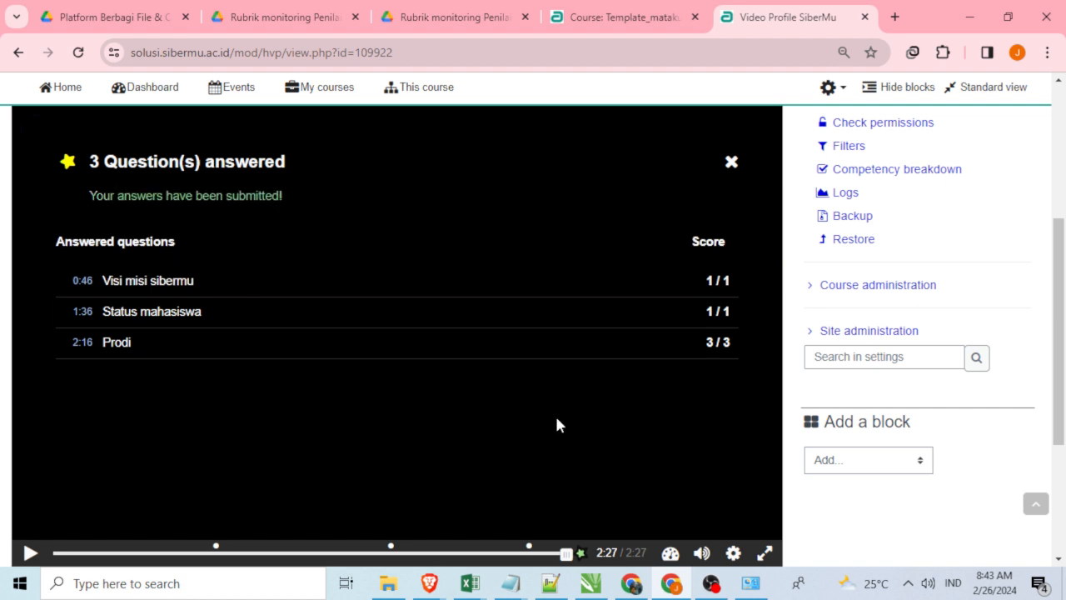
scroll(556, 425, "up", 2)
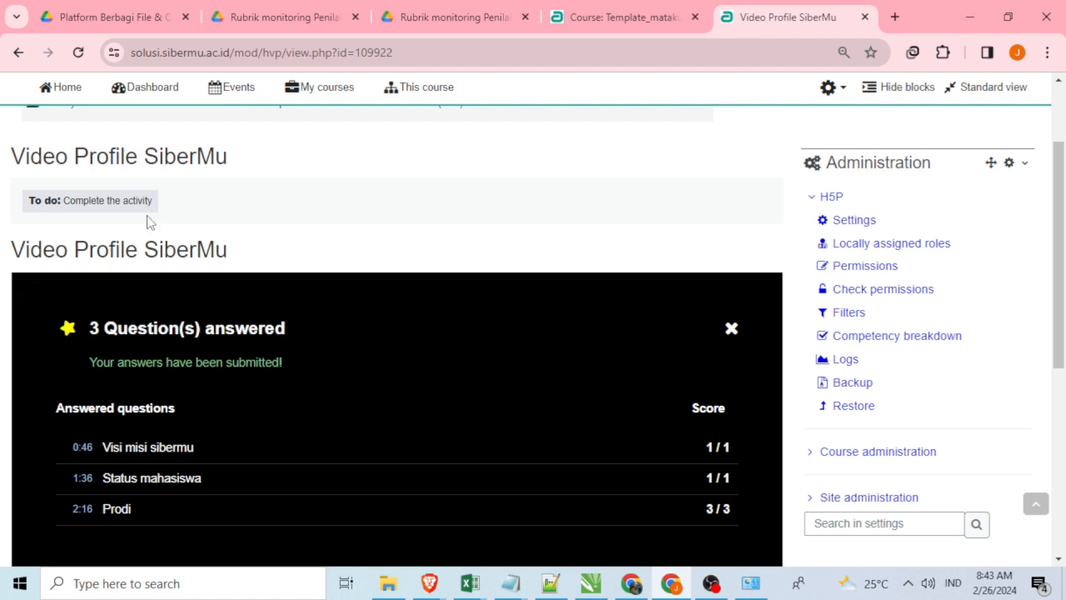
scroll(547, 467, "down", 4)
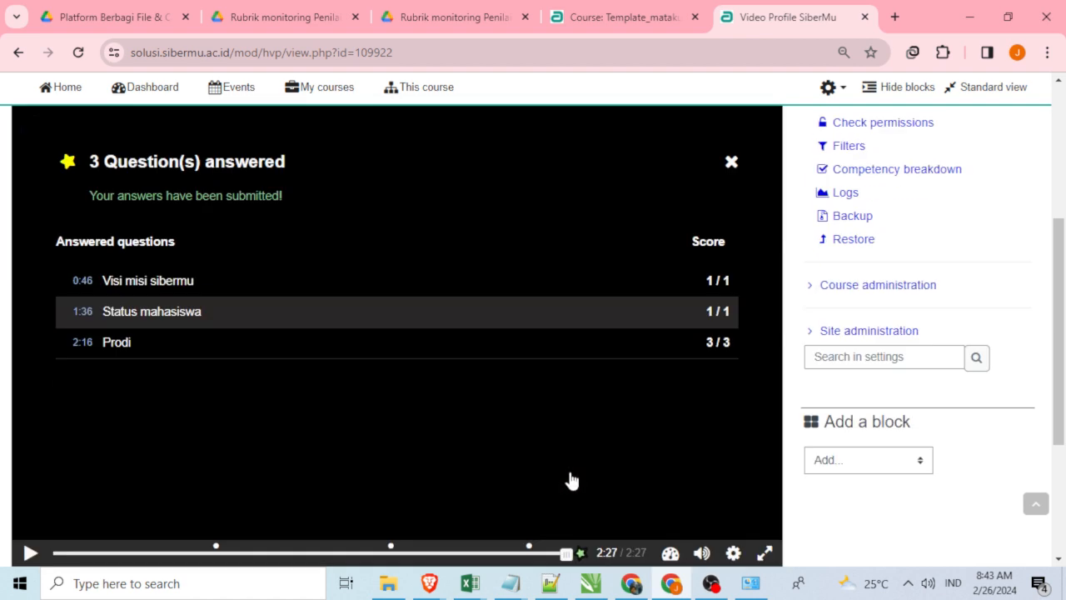
scroll(572, 481, "up", 2)
left_click(78, 53)
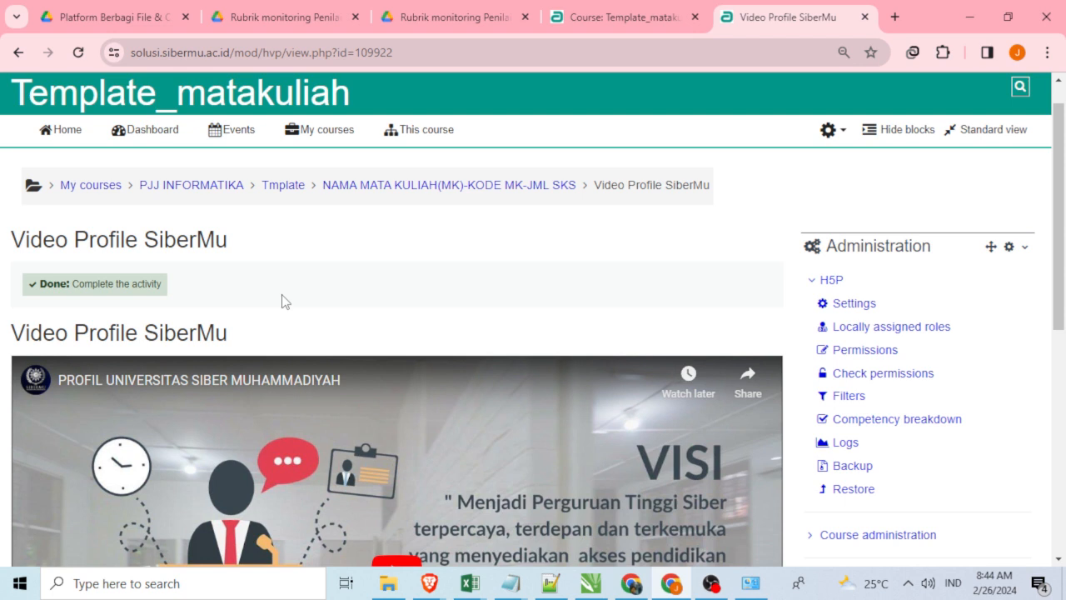
scroll(282, 302, "down", 5)
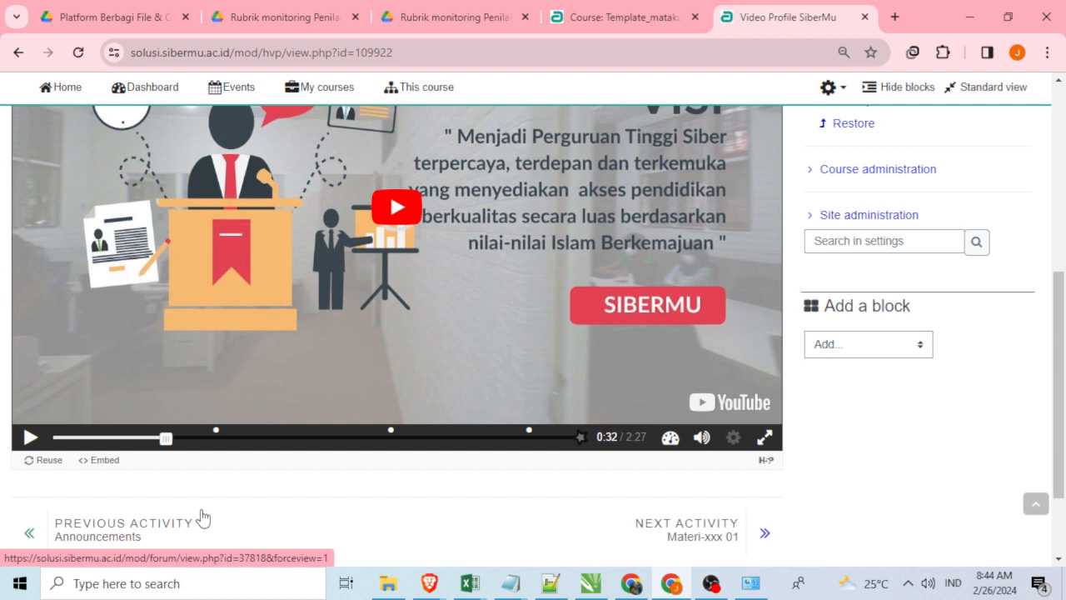
scroll(496, 503, "up", 3)
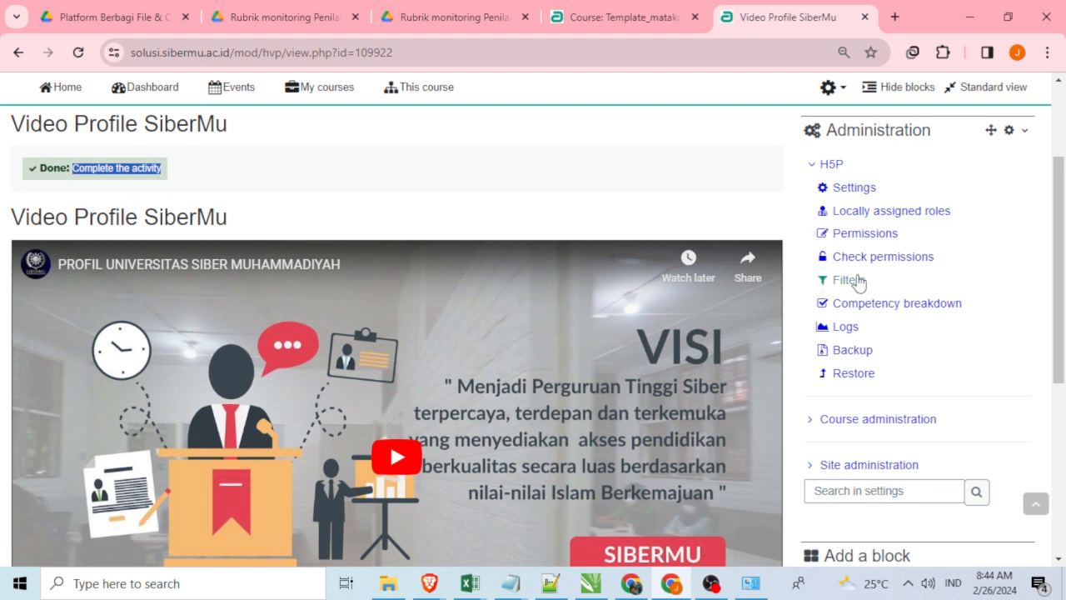
Open the Video Profile SiberMu activity's settings and set Disable navigation in the behavioural settings to Forward and backward.
left_click(841, 187)
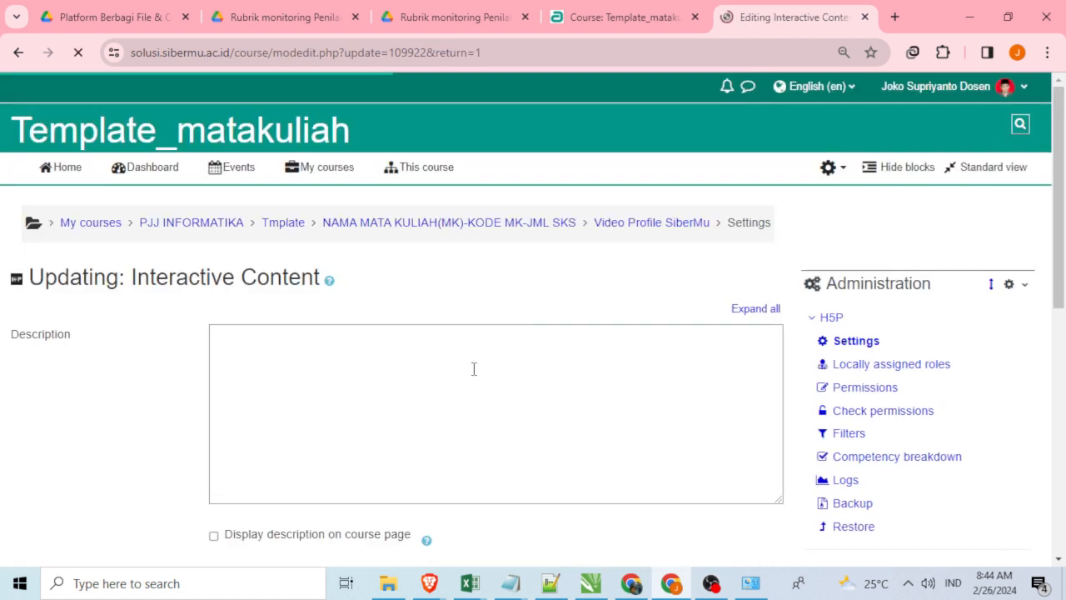
scroll(167, 453, "down", 5)
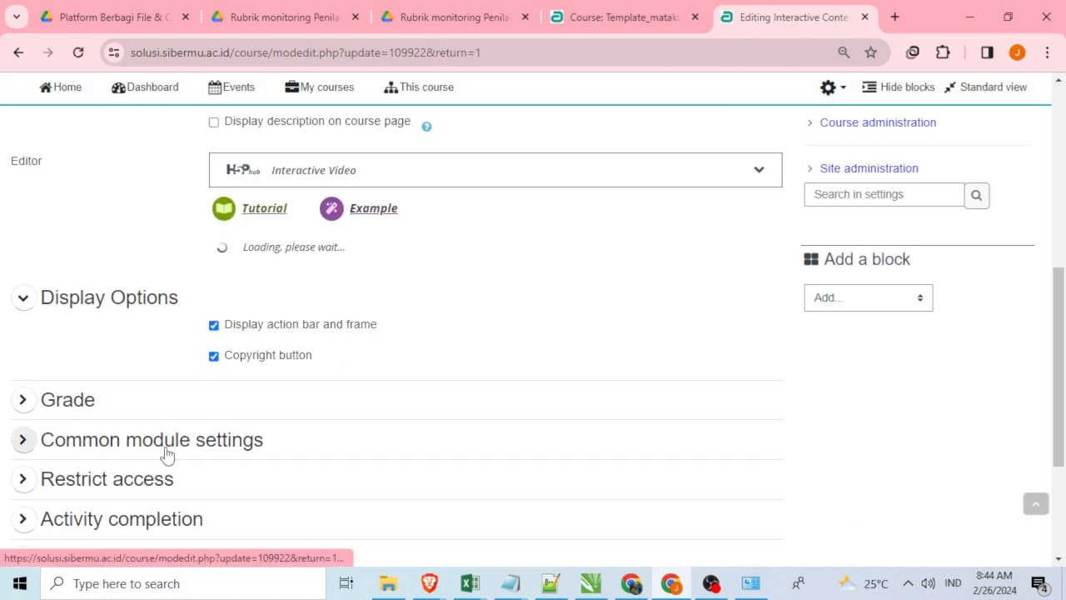
scroll(167, 452, "down", 5)
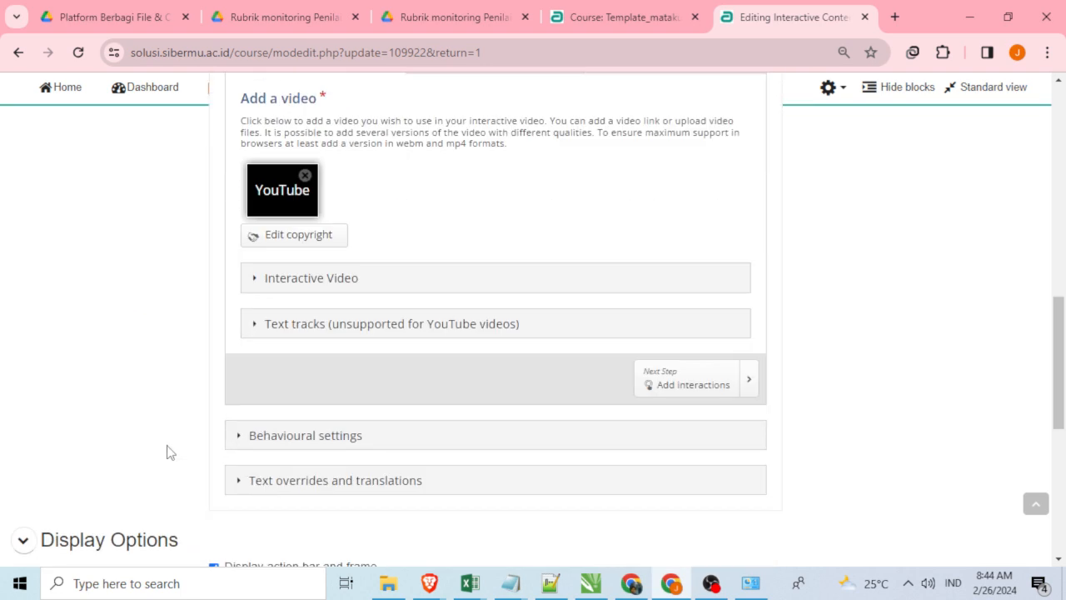
left_click(234, 358)
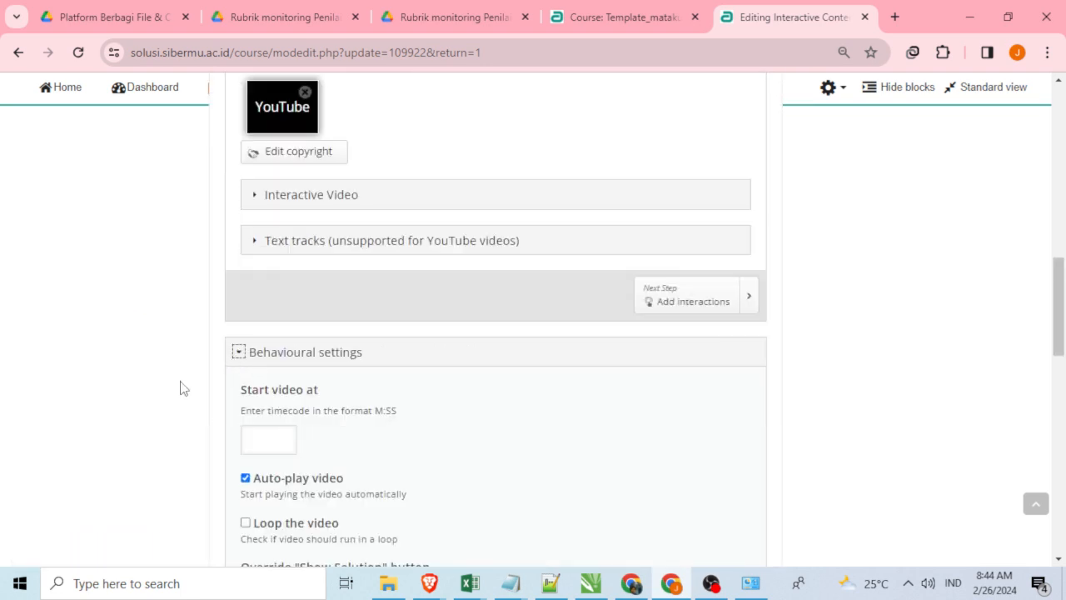
scroll(144, 444, "down", 1)
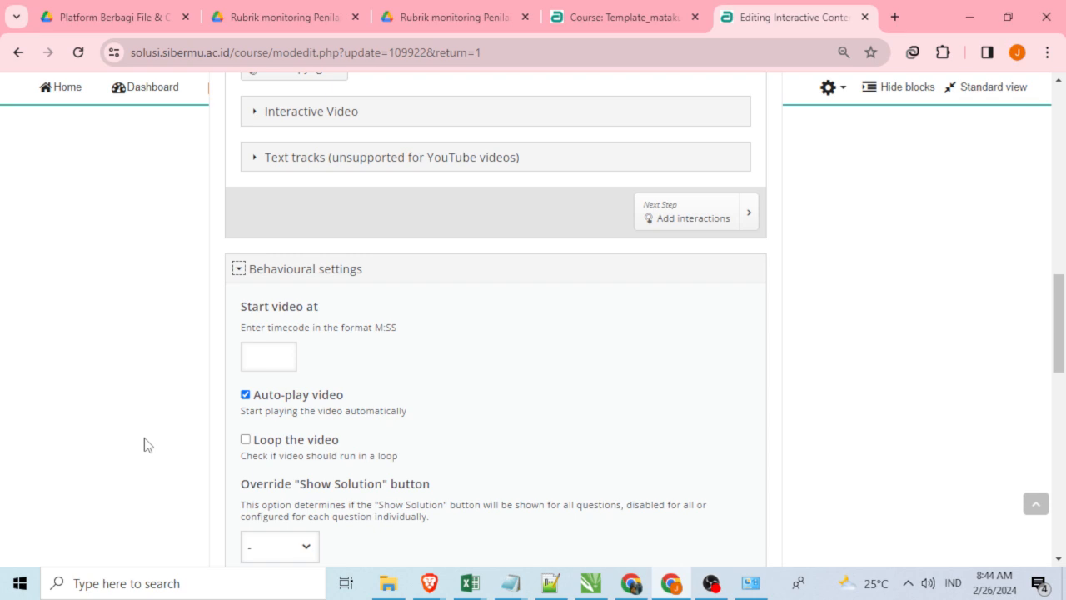
scroll(144, 444, "down", 6)
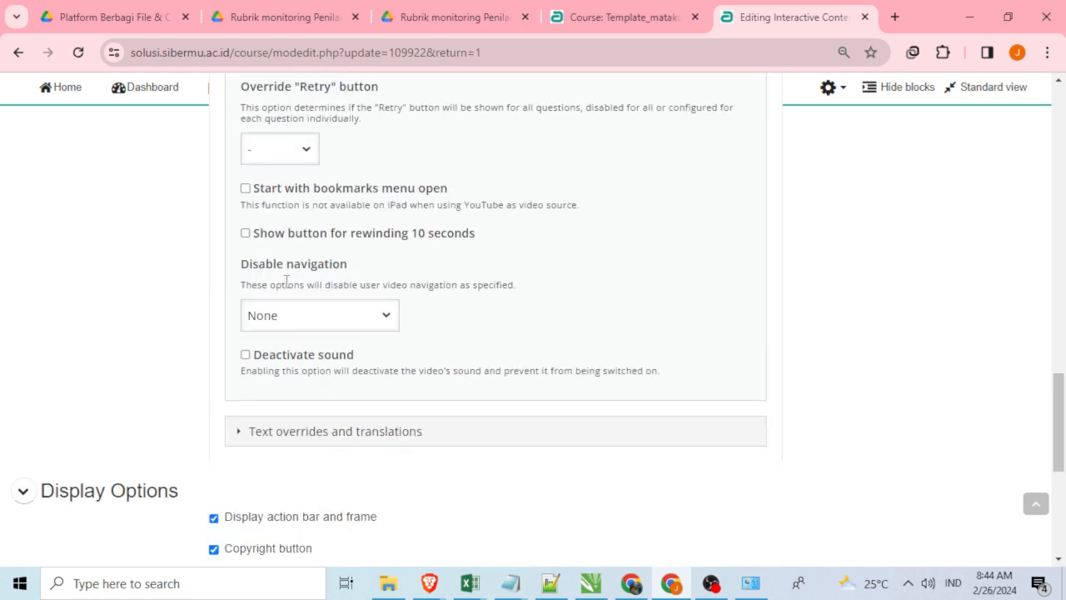
left_click(387, 312)
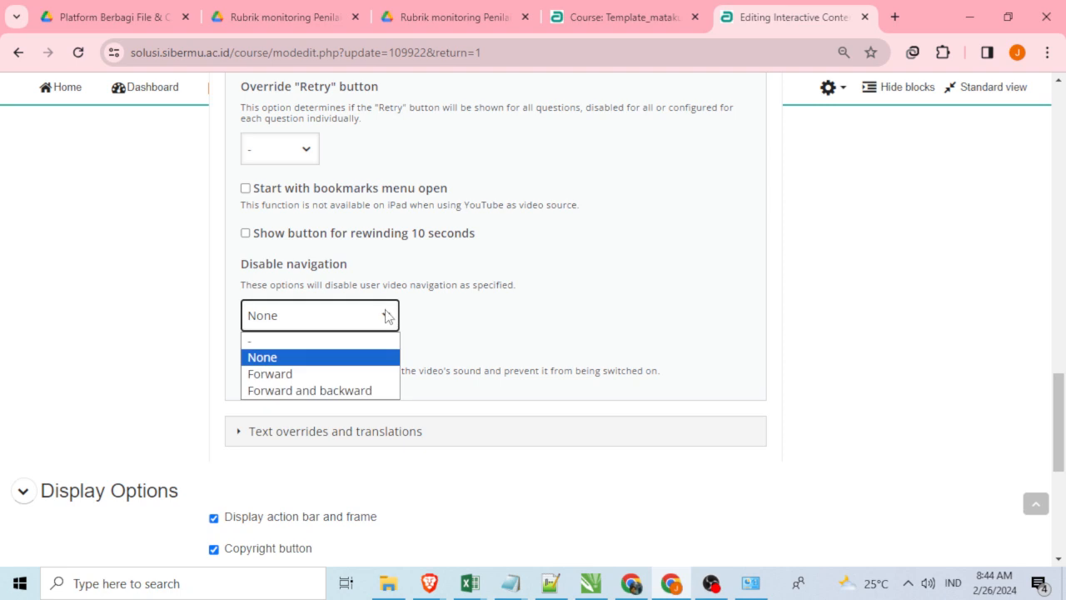
left_click(294, 391)
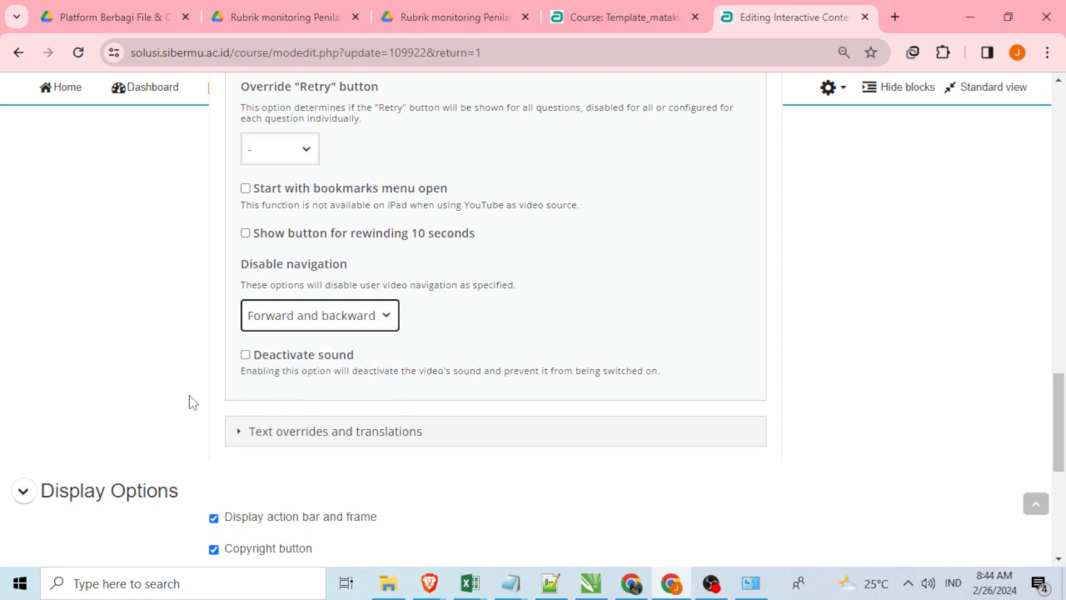
Switch Disable navigation to Forward and back to Forward and backward, and save and display the activity.
left_click(267, 314)
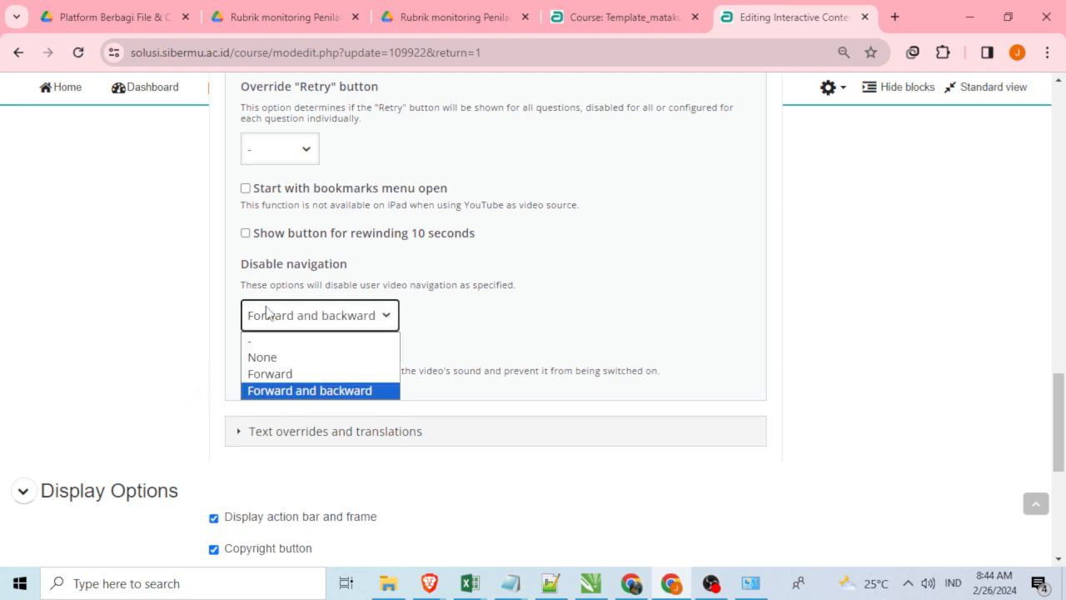
left_click(263, 374)
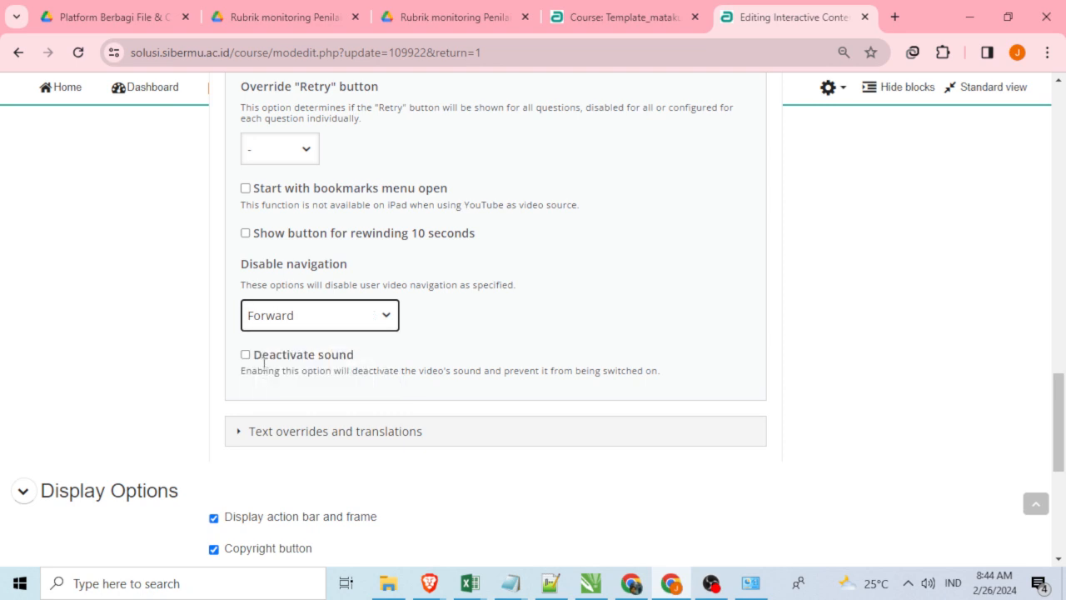
left_click(297, 323)
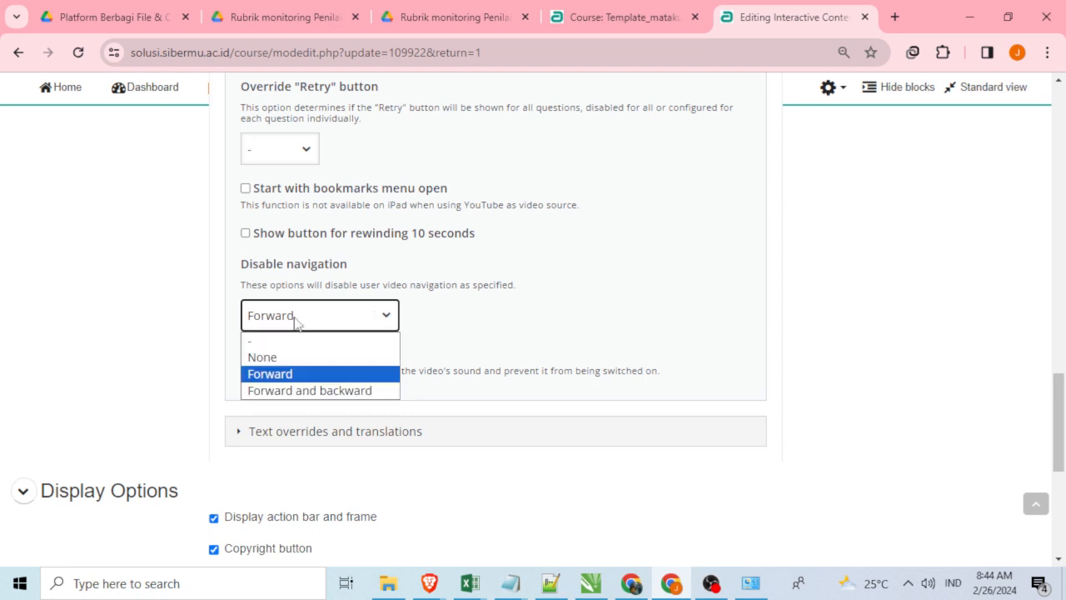
left_click(300, 391)
scroll(169, 440, "down", 5)
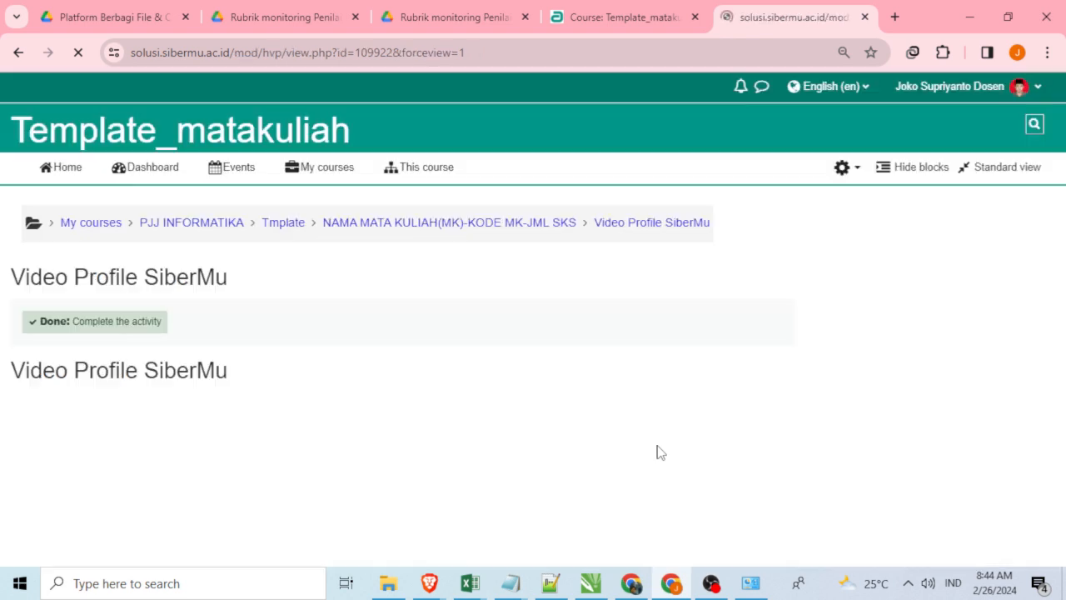
Dismiss the data reset notice, and open and close the video's answer submission screen before any question is answered.
scroll(651, 429, "down", 3)
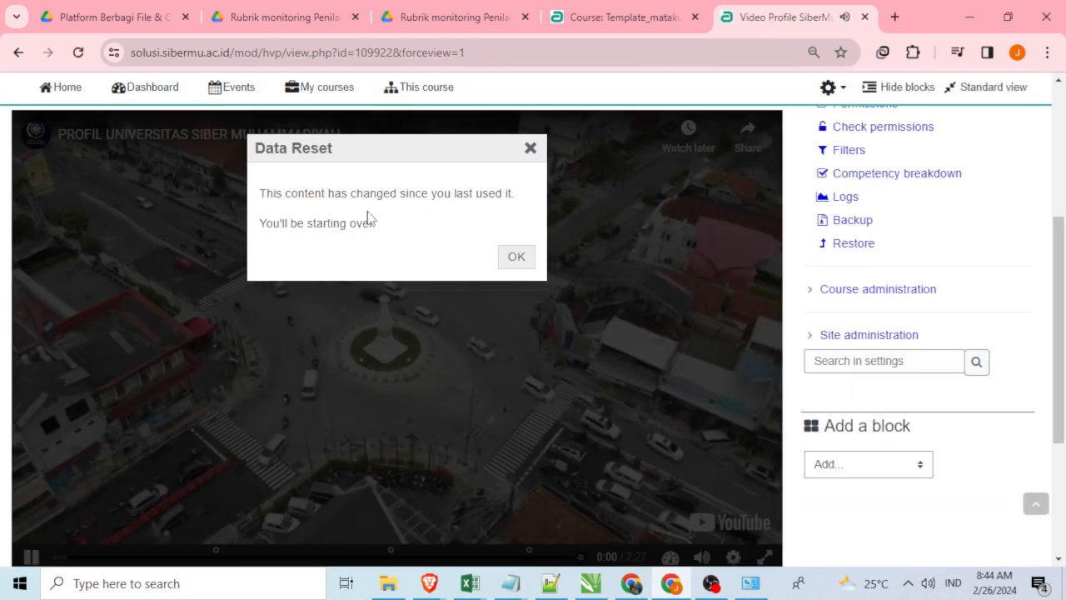
left_click(516, 257)
scroll(374, 383, "down", 1)
scroll(326, 479, "down", 1)
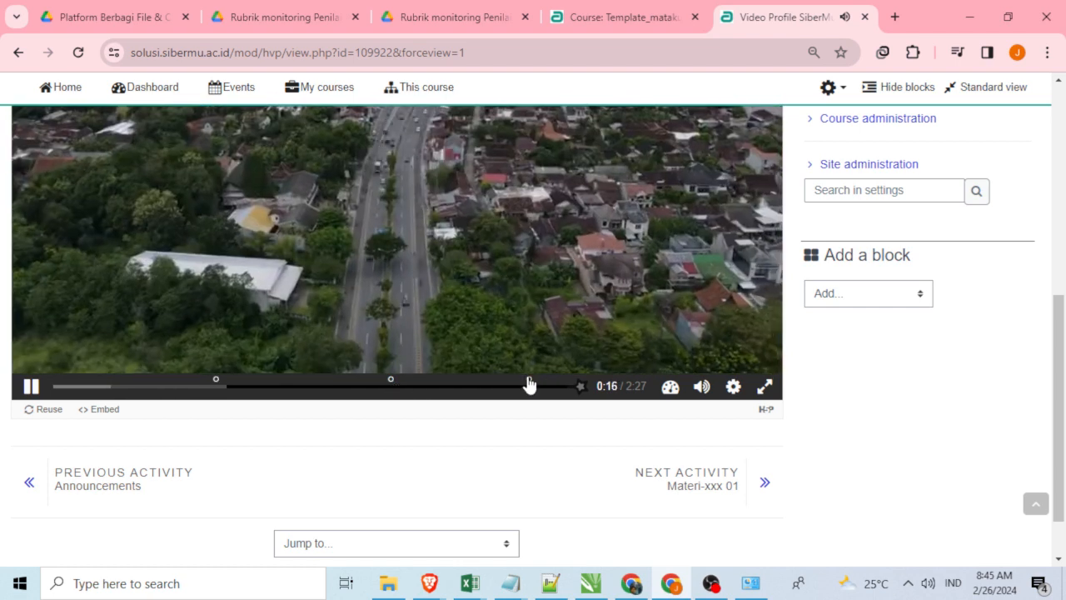
left_click(583, 388)
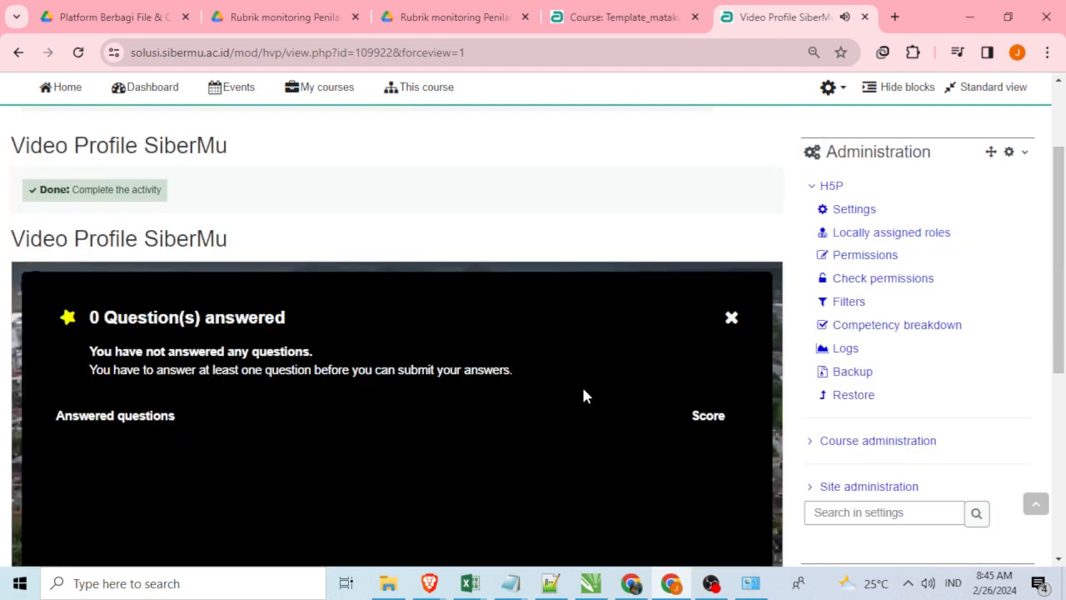
scroll(584, 463, "down", 2)
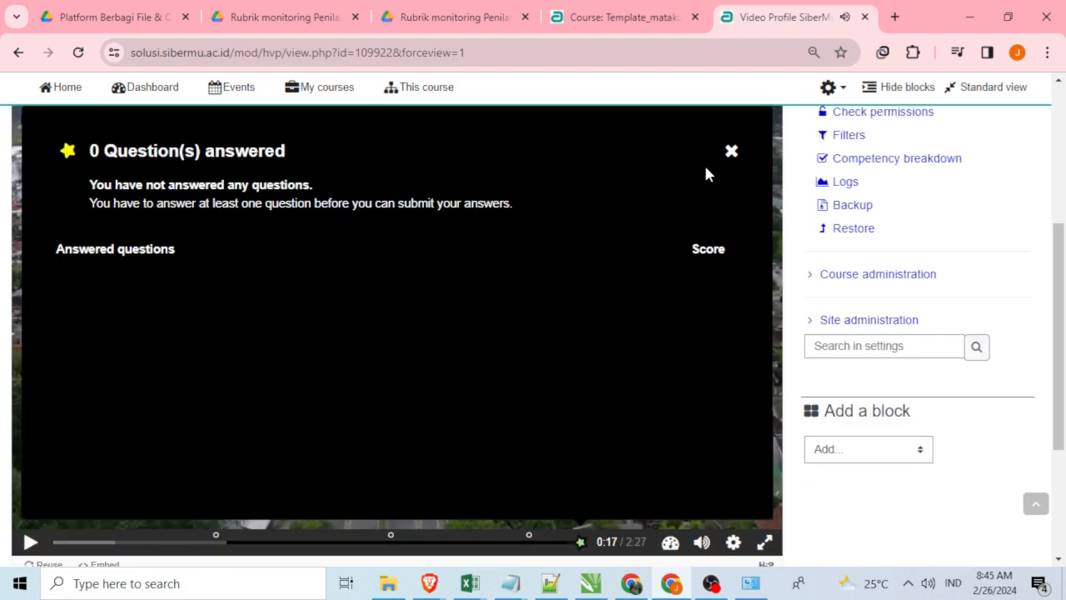
left_click(731, 155)
scroll(262, 438, "down", 1)
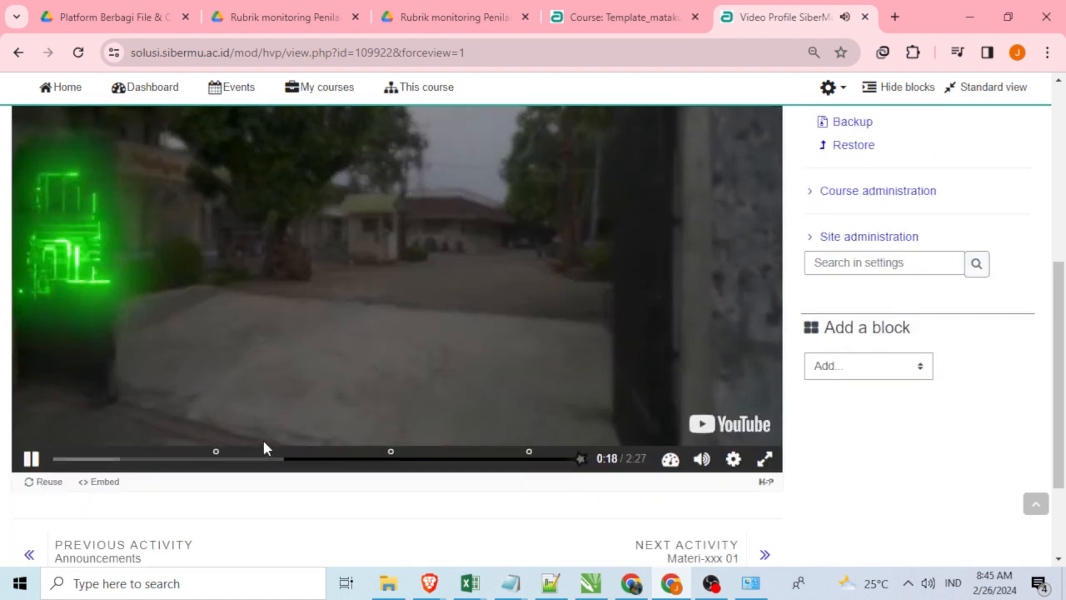
Answer the SiberMu vision question at 0:46 with the "yyyy" option, check it and retry the question.
scroll(241, 442, "up", 1)
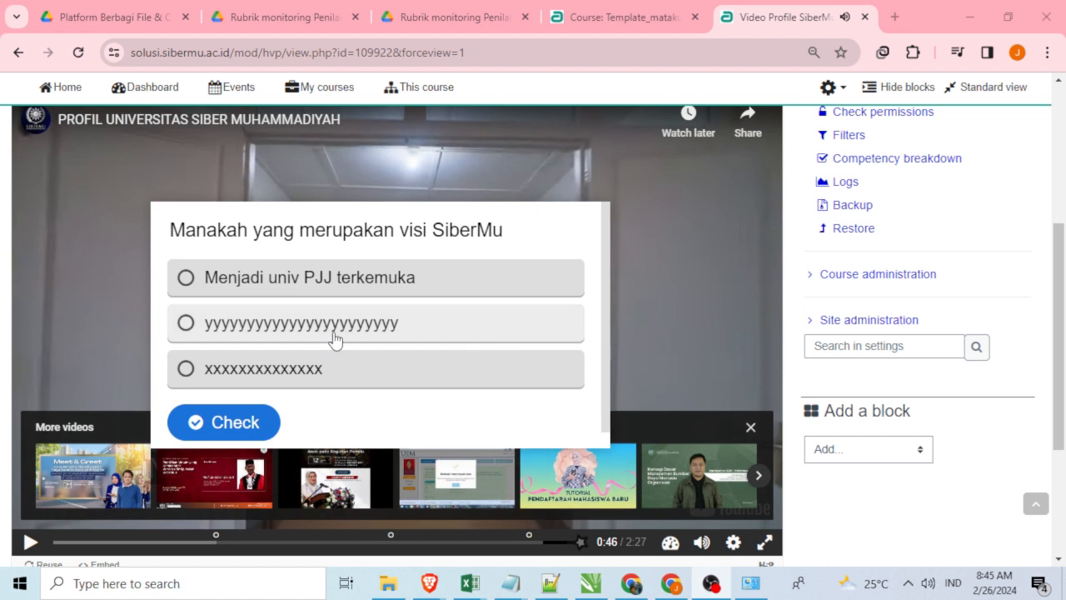
left_click(312, 277)
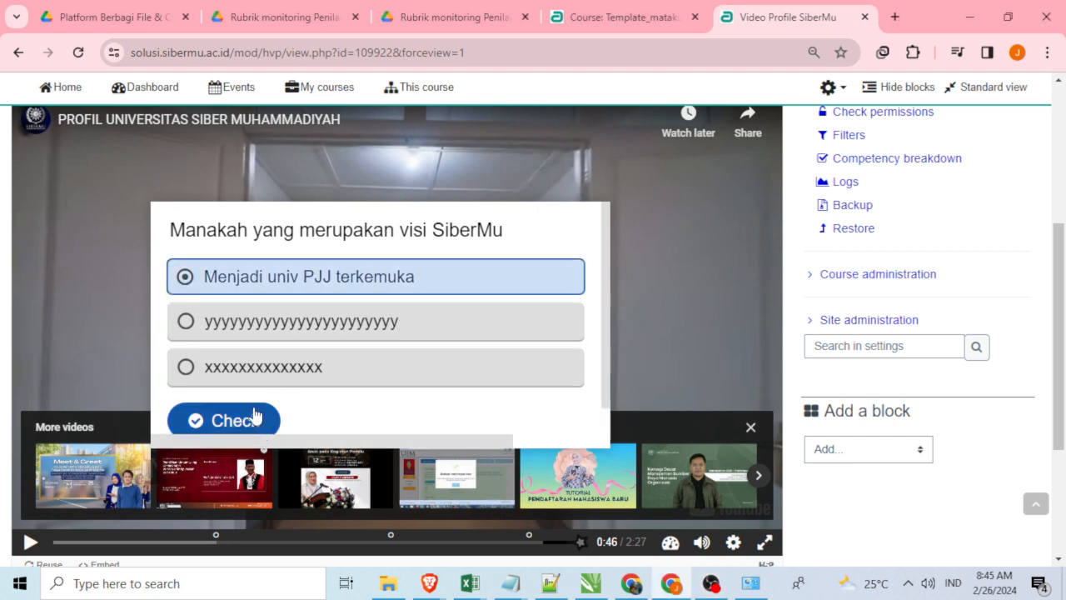
left_click(263, 322)
left_click(243, 413)
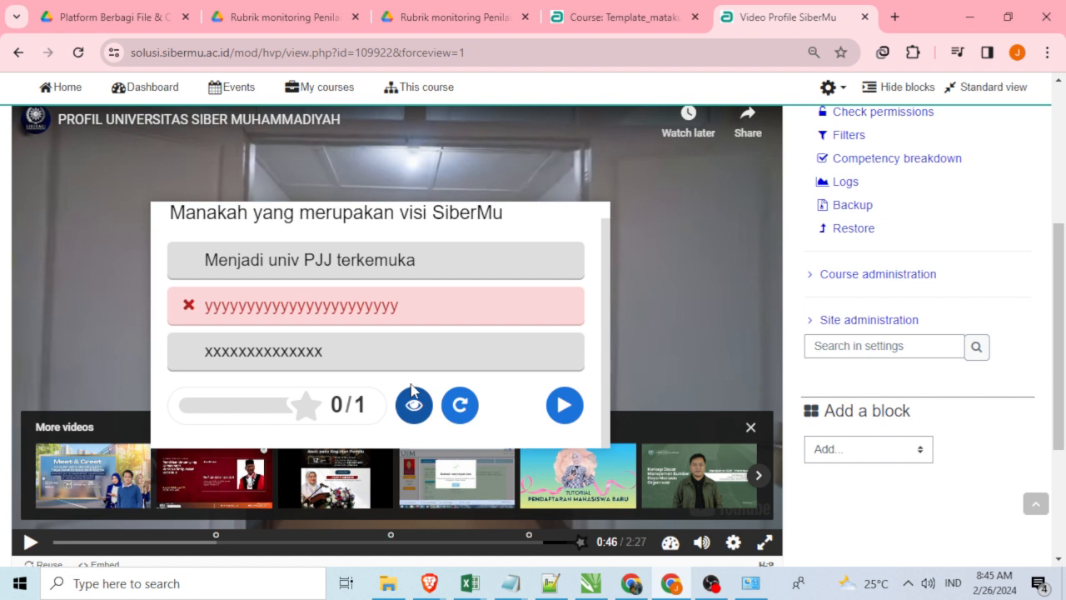
left_click(460, 405)
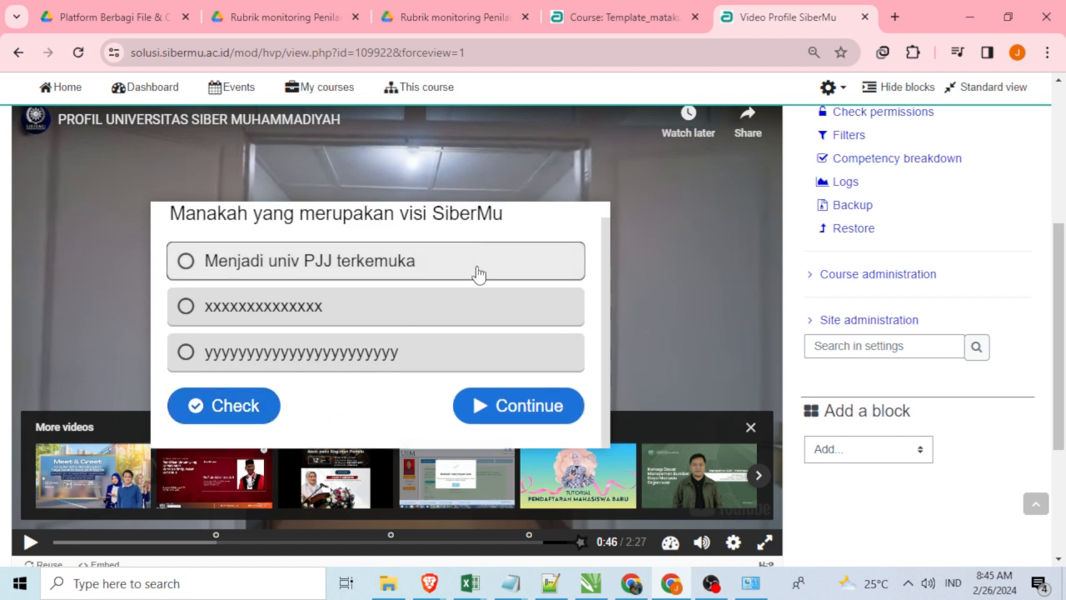
Answer the vision question with "Menjadi univ PJJ terkemuka", check it and continue the video, pausing and resuming playback.
left_click(296, 272)
left_click(238, 409)
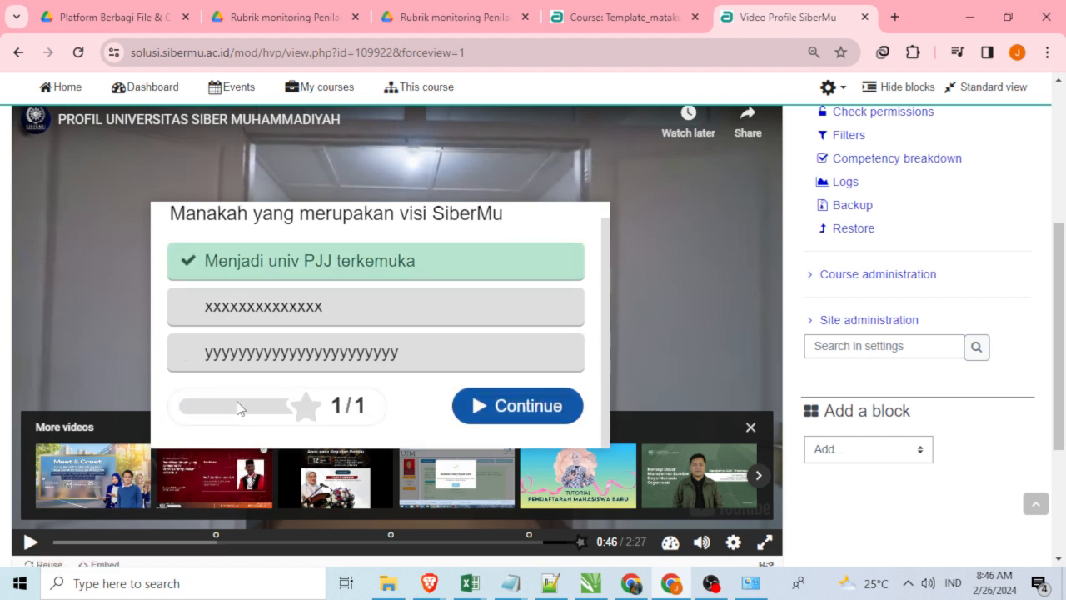
left_click(514, 408)
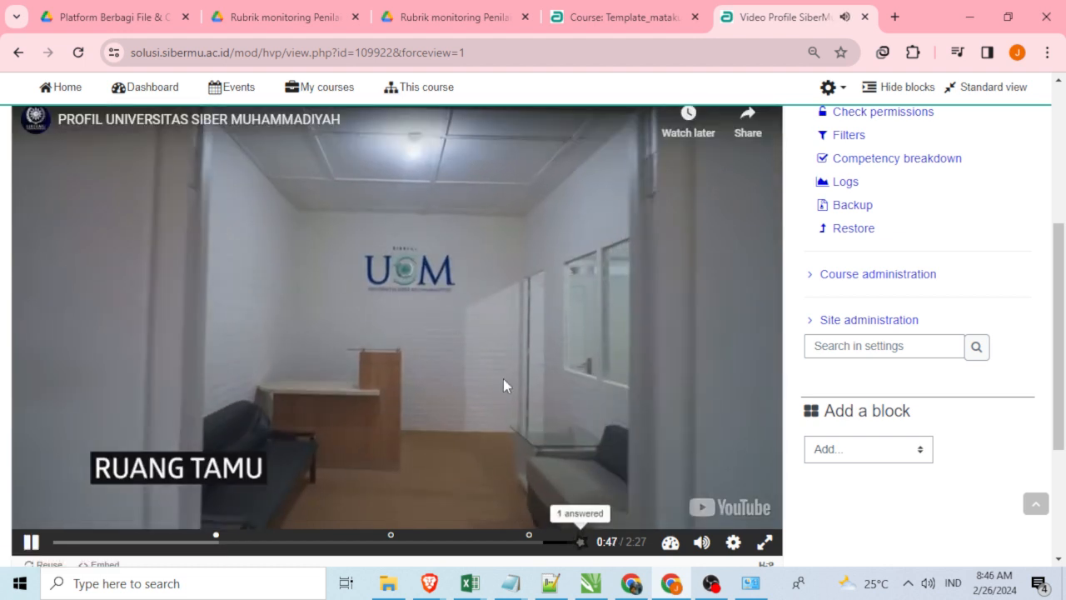
left_click(31, 542)
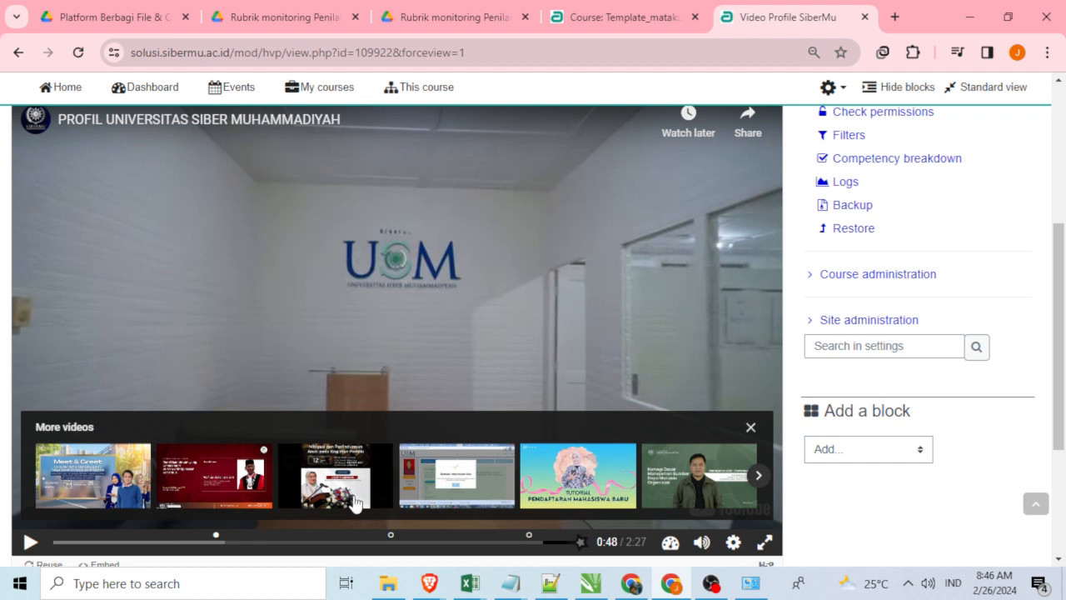
left_click(30, 543)
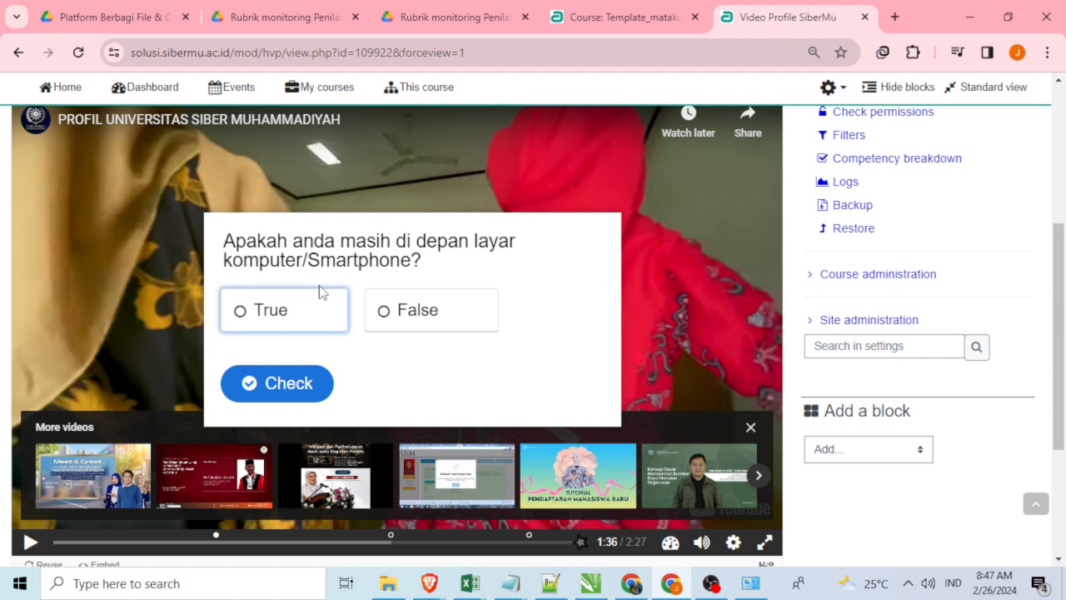
Answer the question about still being in front of the screen with True, check it and continue the video.
left_click(291, 322)
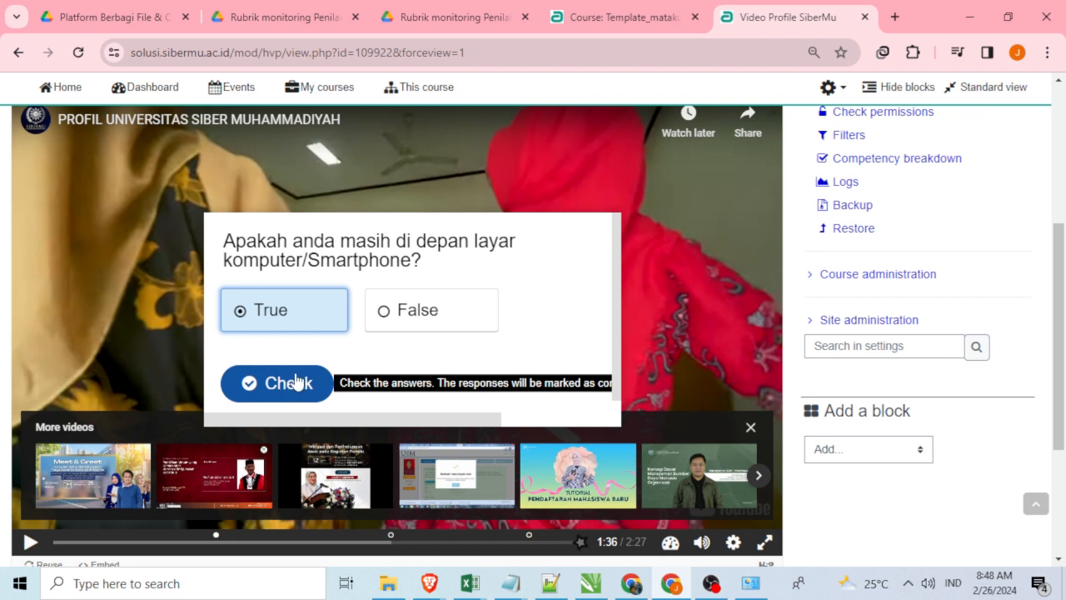
left_click(288, 387)
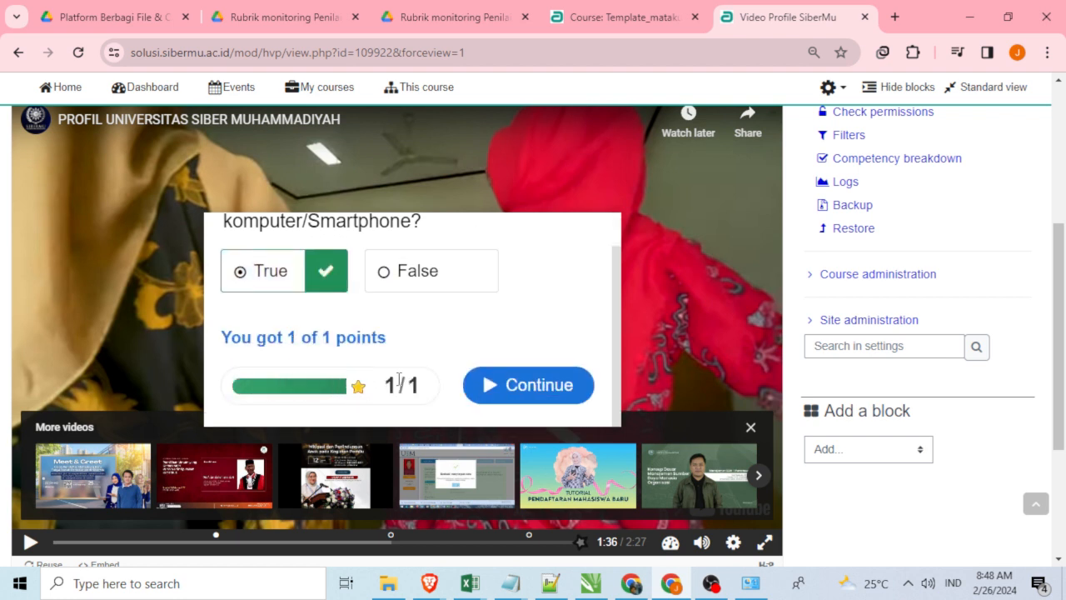
left_click(538, 386)
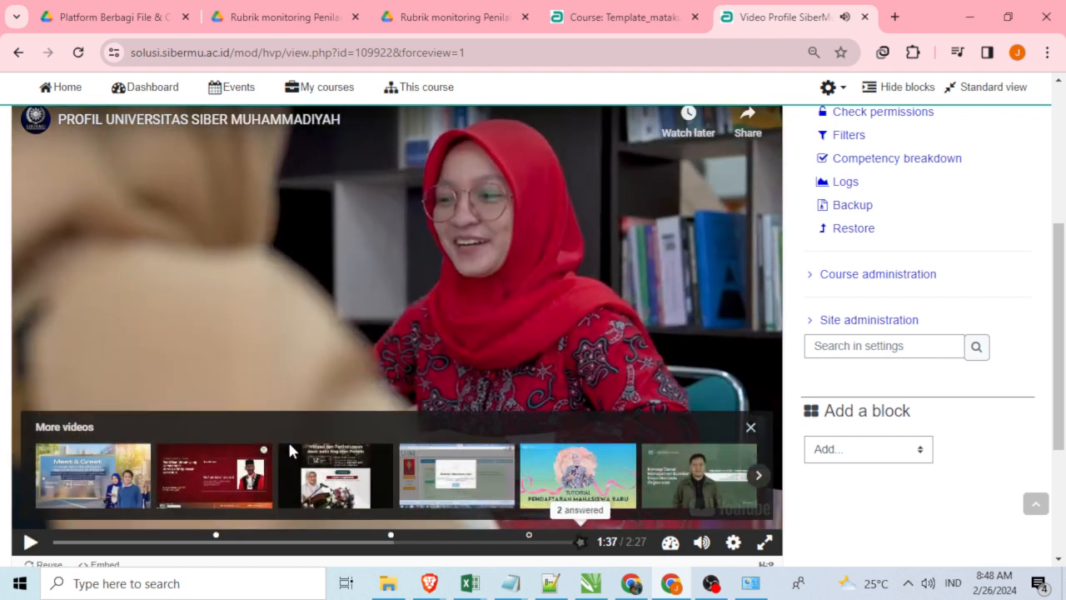
Submit the answered questions from the video's submission screen and close that screen.
left_click(581, 541)
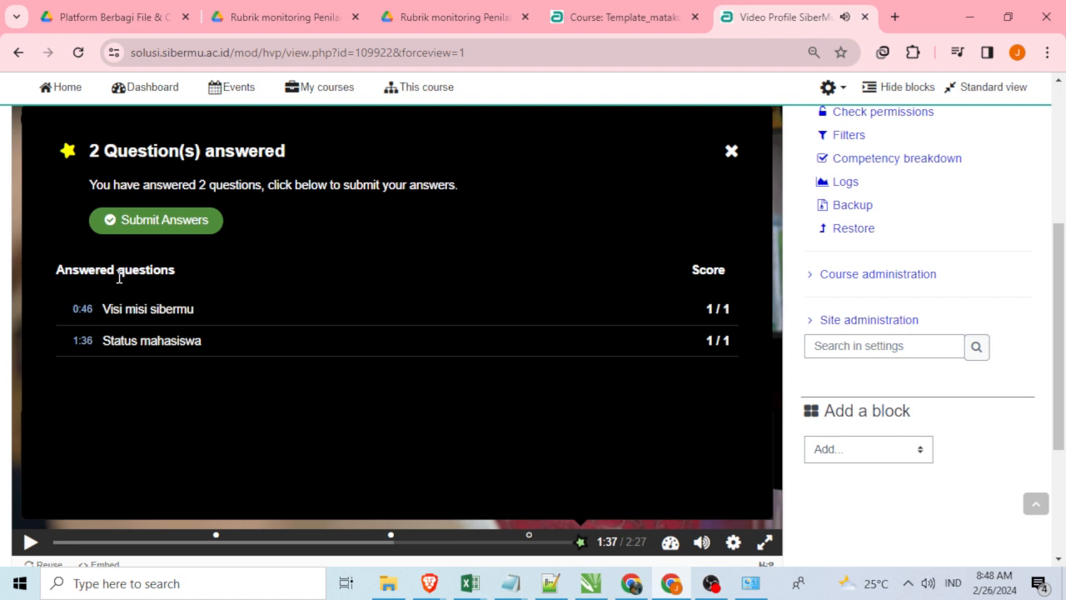
left_click(165, 221)
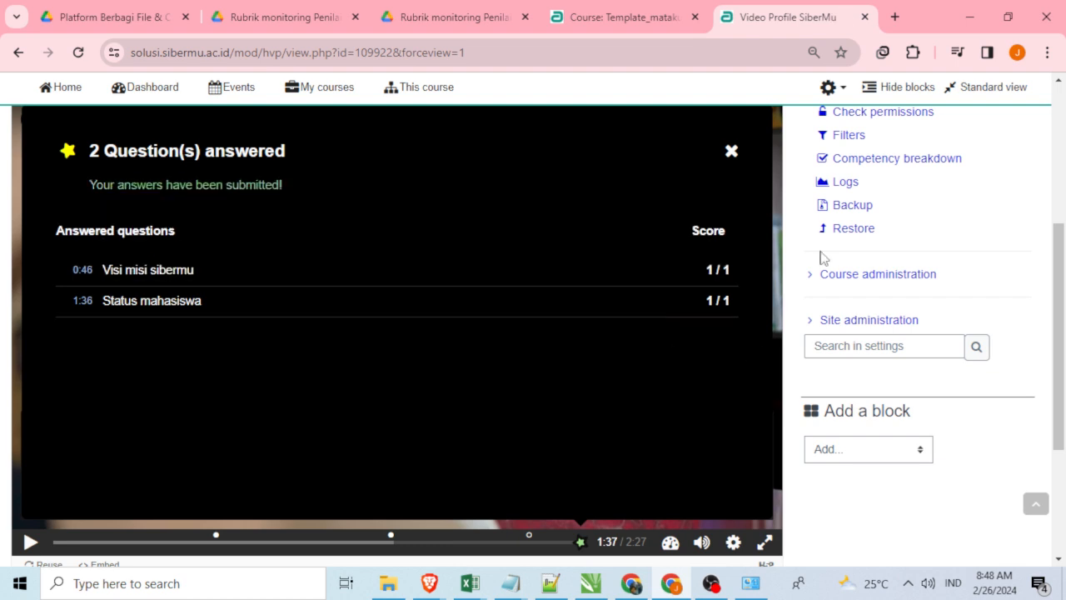
left_click(732, 153)
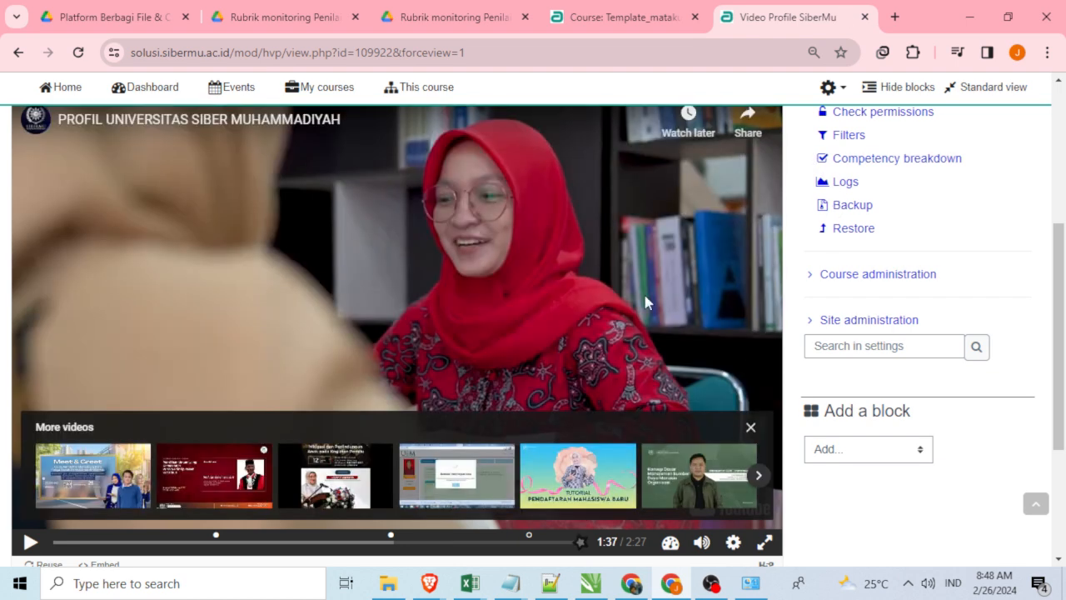
Open the Video Profile SiberMu activity's settings and examine the video editor's Summary task step, dismissing its introductory tip.
scroll(773, 508, "up", 4)
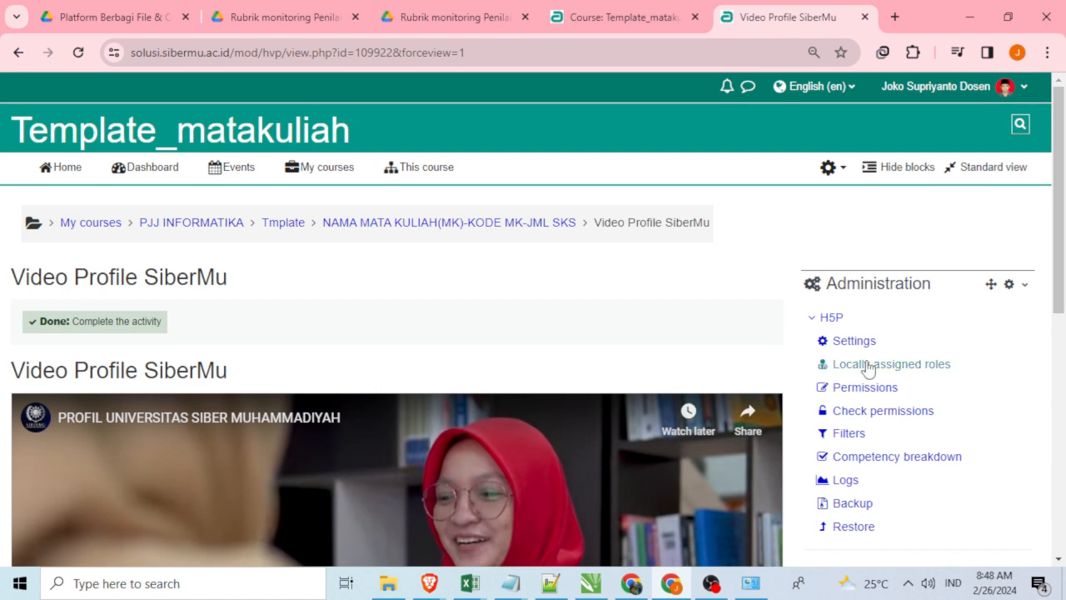
left_click(842, 340)
scroll(485, 435, "down", 3)
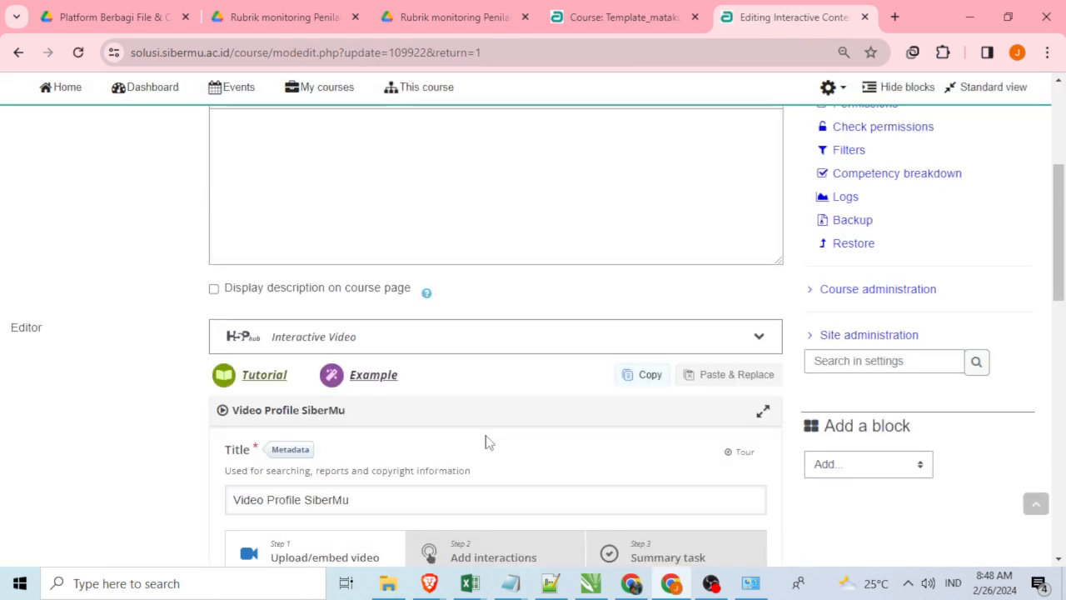
scroll(486, 440, "down", 2)
left_click(506, 403)
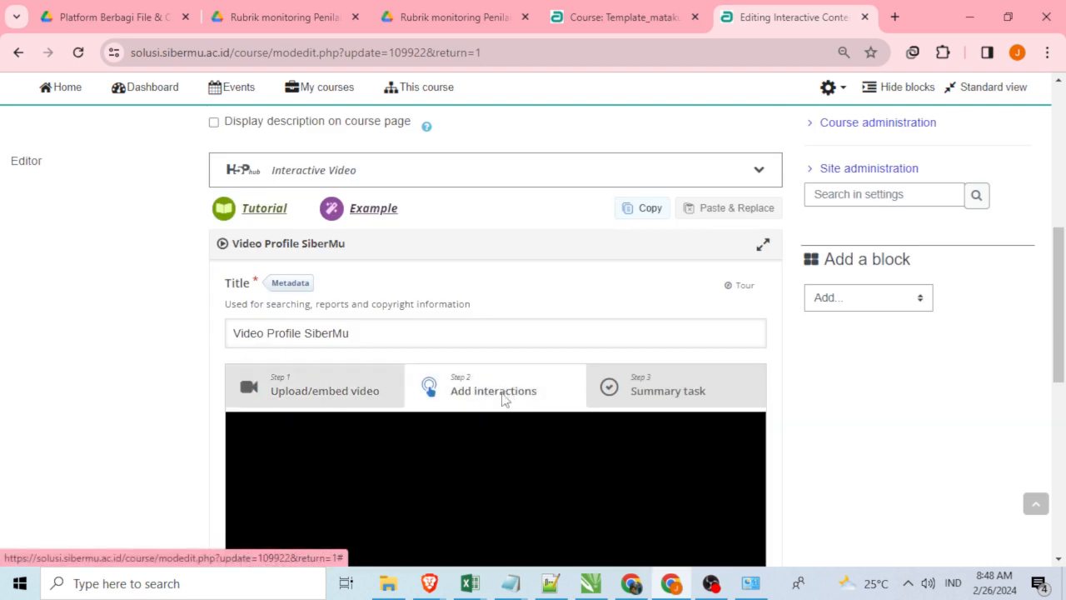
left_click(644, 379)
scroll(554, 428, "down", 2)
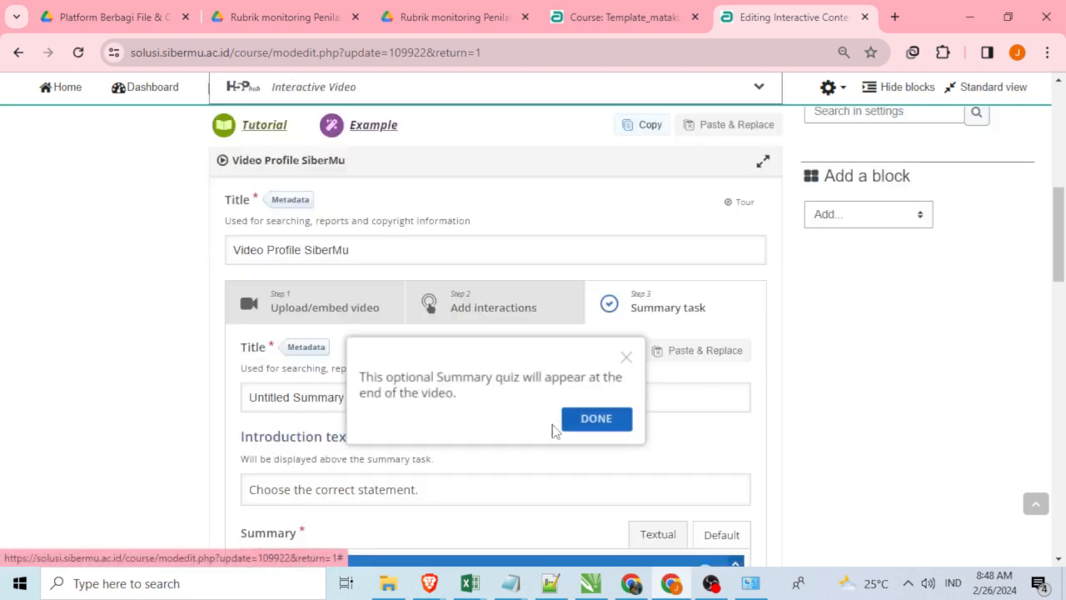
left_click(602, 338)
scroll(538, 431, "down", 2)
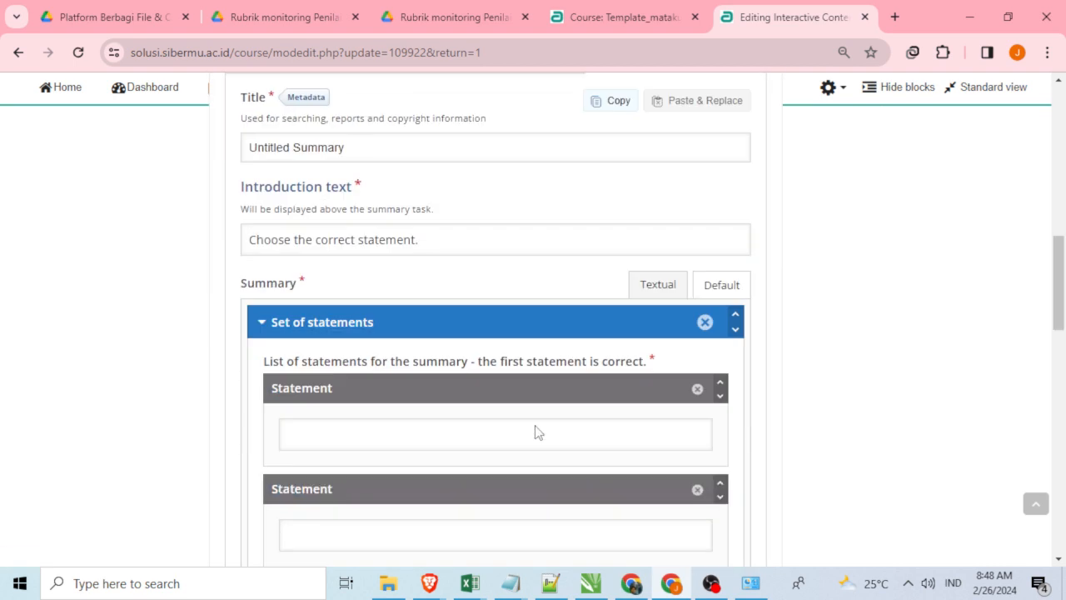
scroll(536, 431, "up", 2)
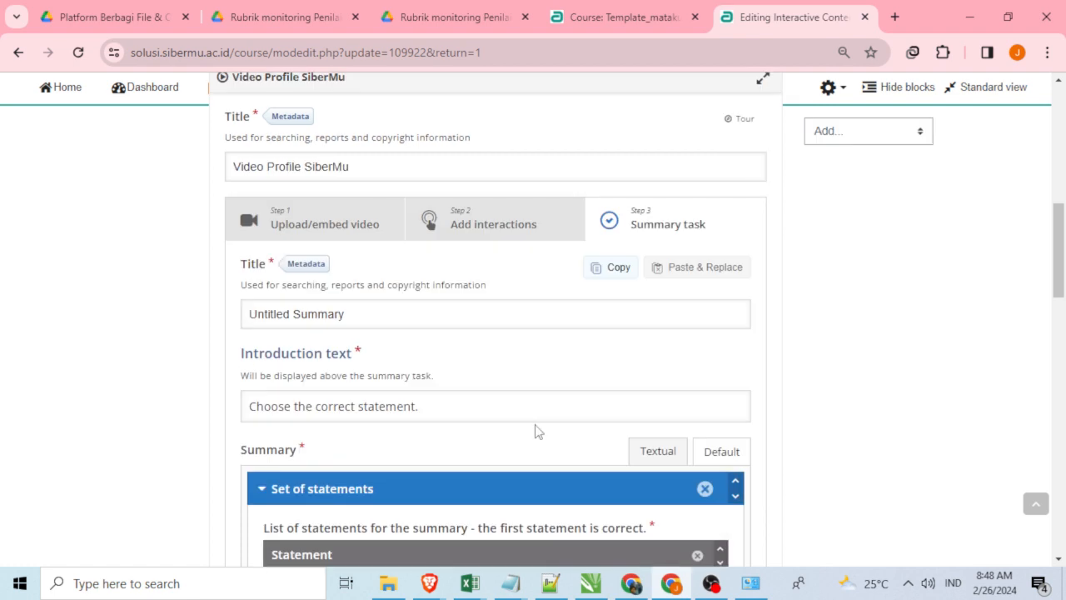
Return to the Add interactions step and review the available interaction types and the remaining activity settings sections.
left_click(497, 233)
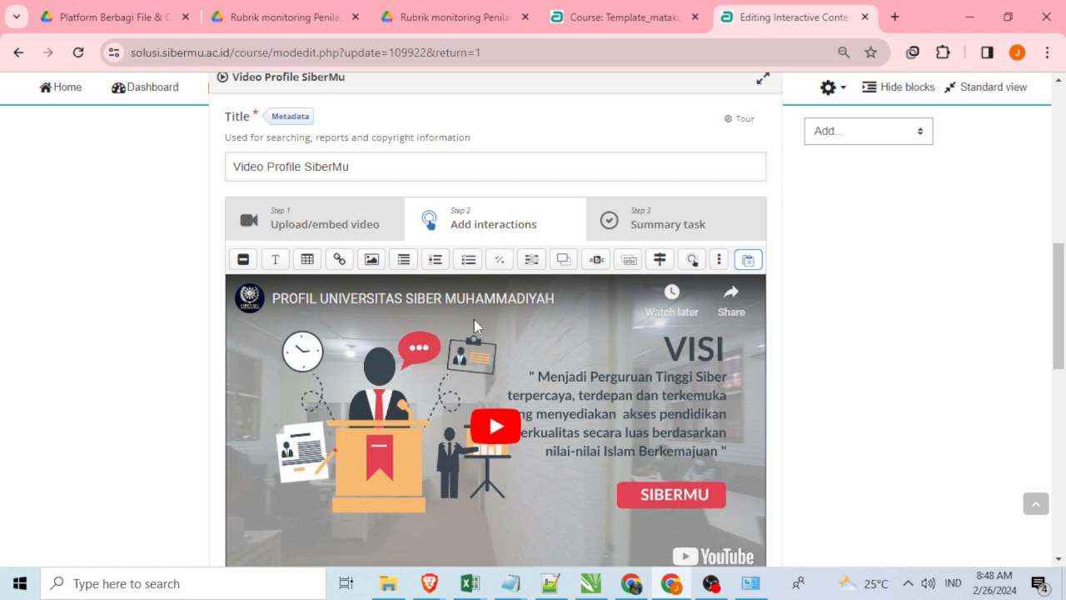
scroll(431, 384, "down", 1)
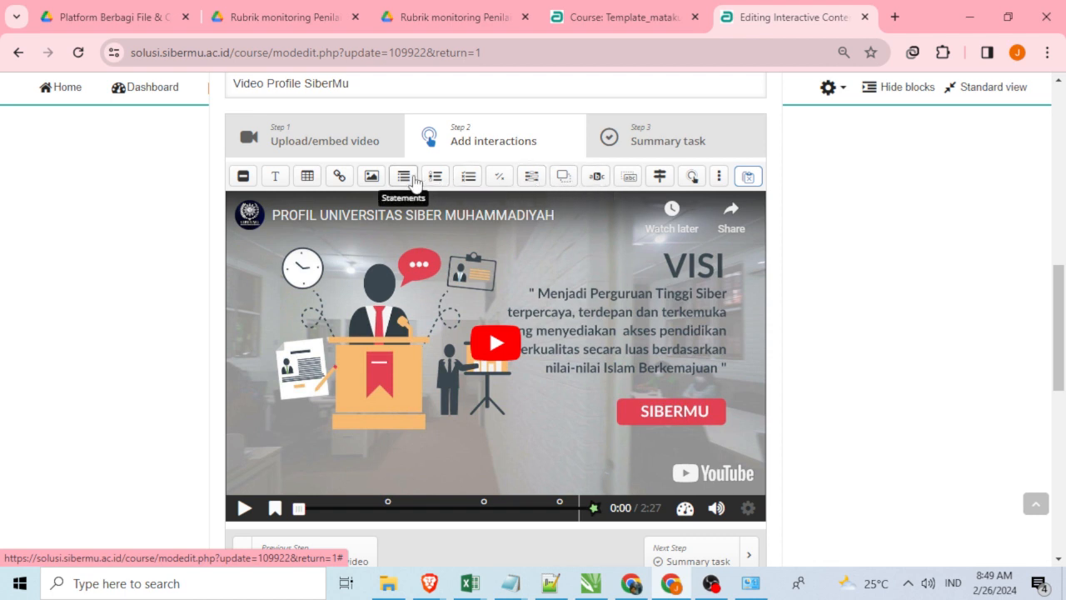
scroll(197, 356, "down", 4)
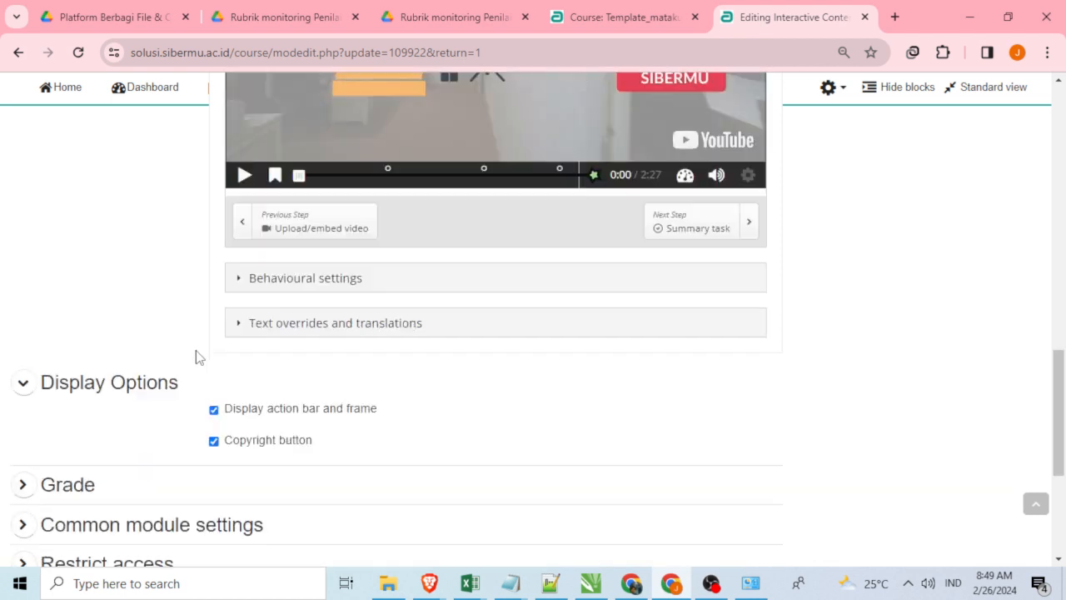
scroll(197, 356, "down", 2)
scroll(196, 357, "down", 2)
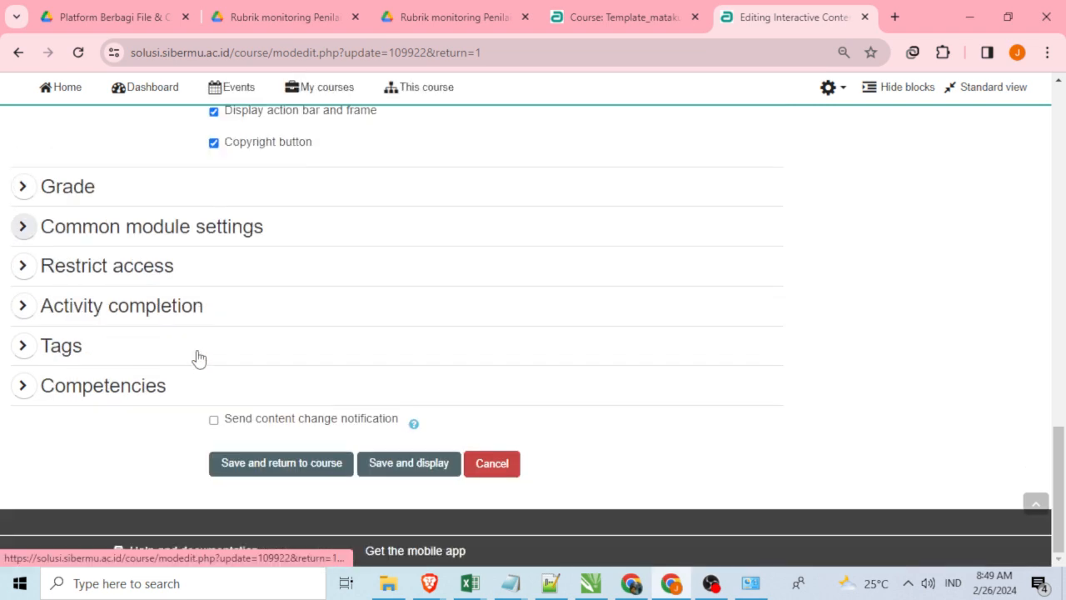